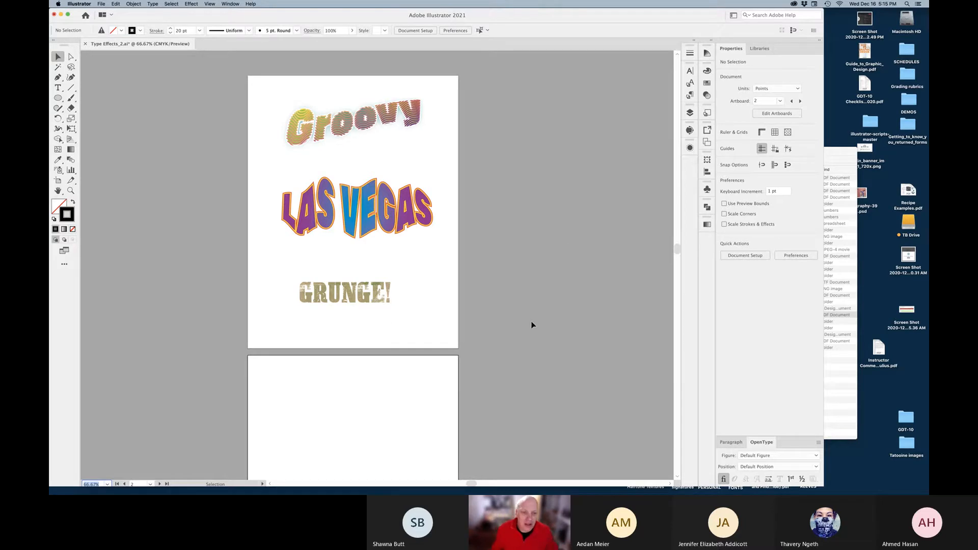
Zoom in on the LAS VEGAS and Groovy samples on artboard 1
key("space")
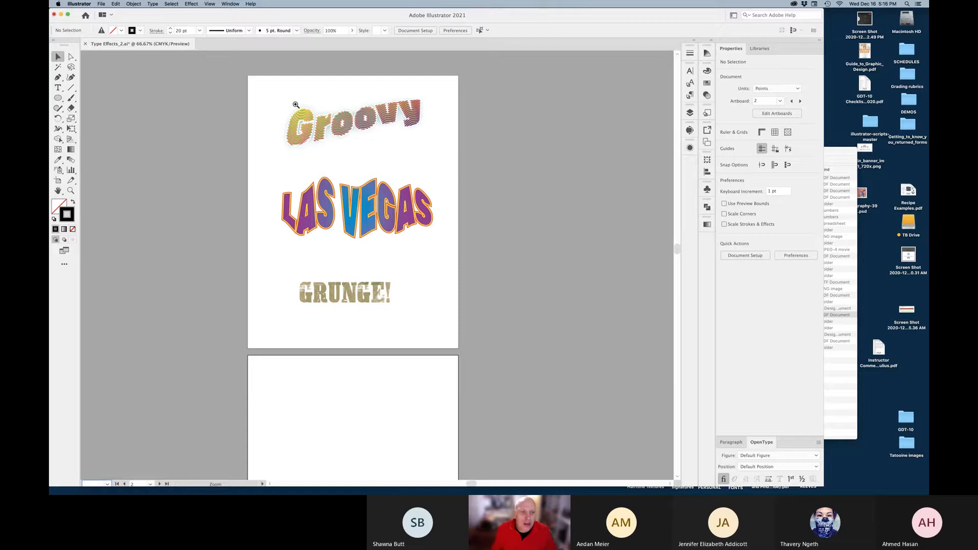
key("super+0")
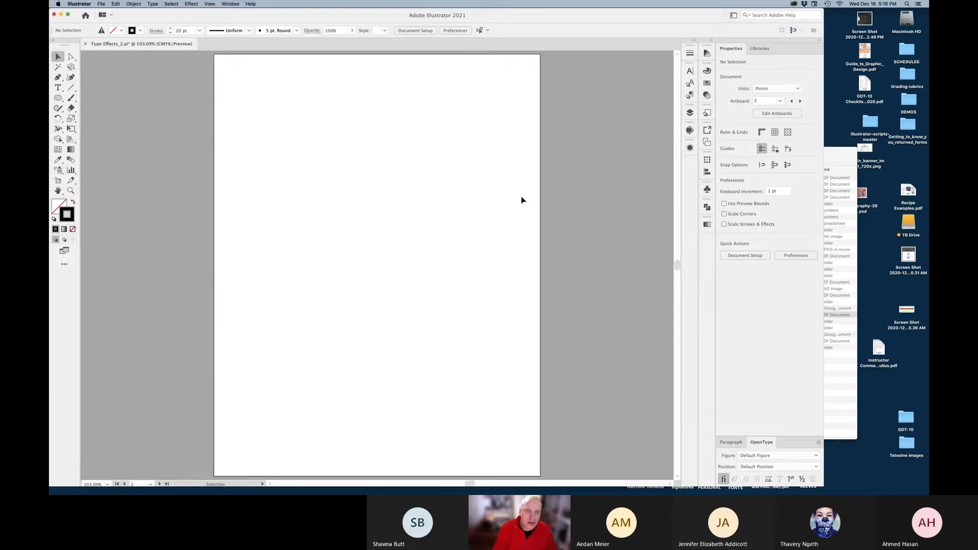
key("shift+Page_Up")
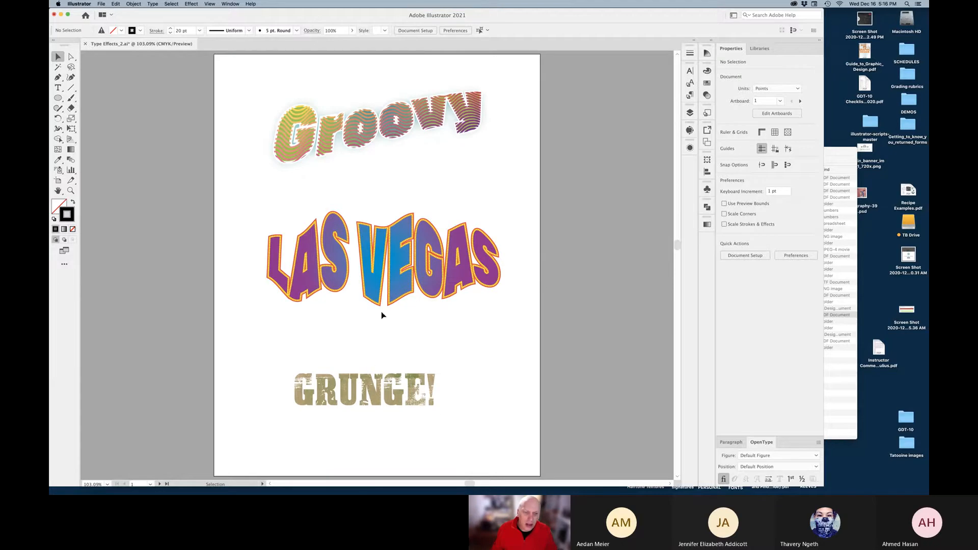
key("super+equal")
key("super+equal")
key("super+equal")
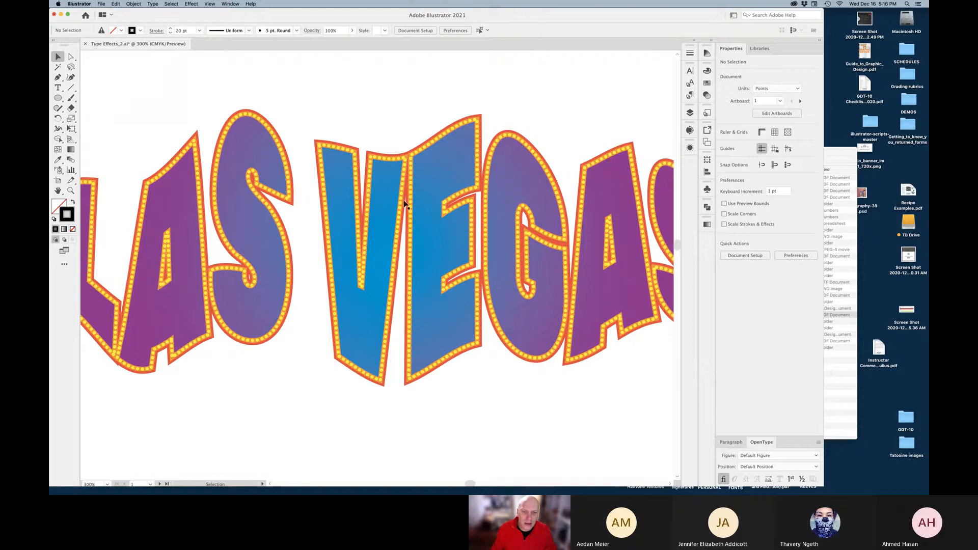
scroll(401, 214, "up", 5)
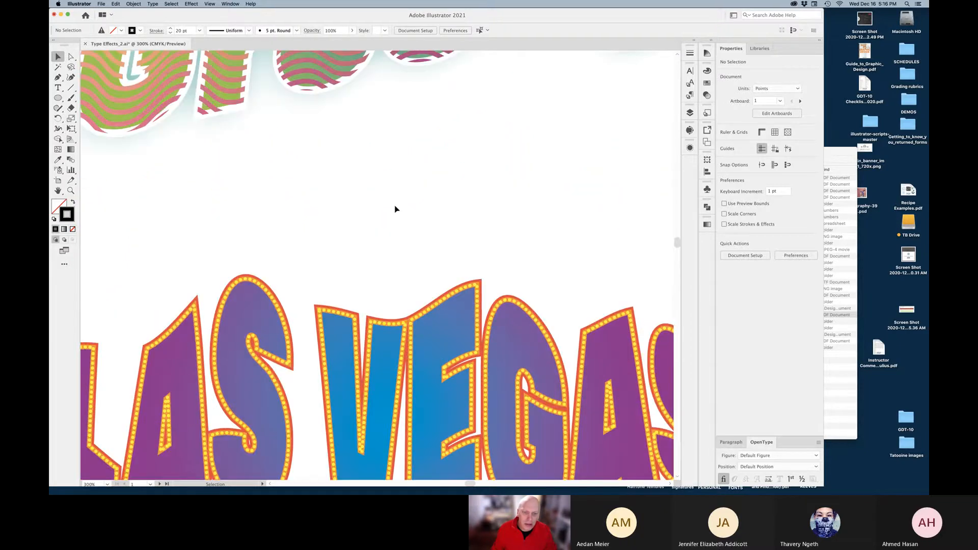
scroll(357, 258, "up", 2)
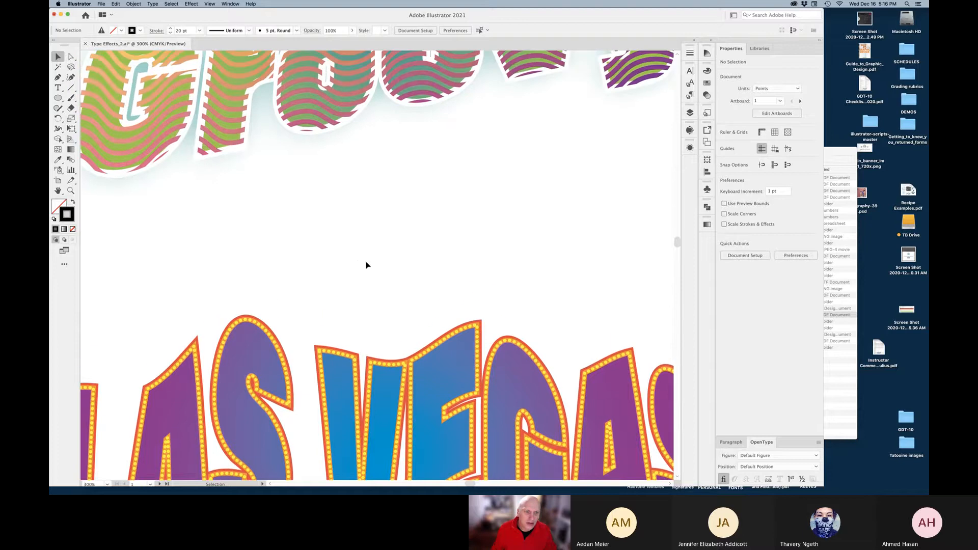
key("super+minus")
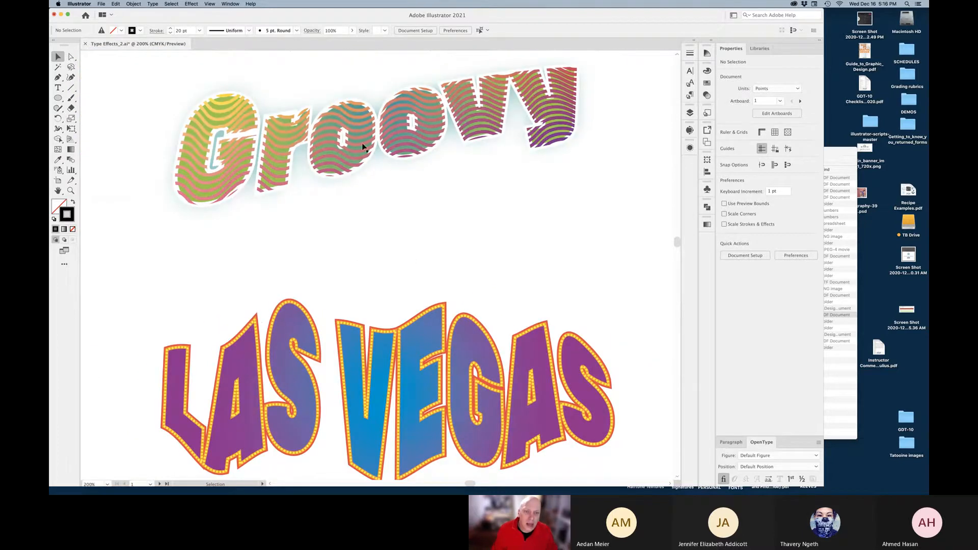
scroll(448, 308, "down", 5)
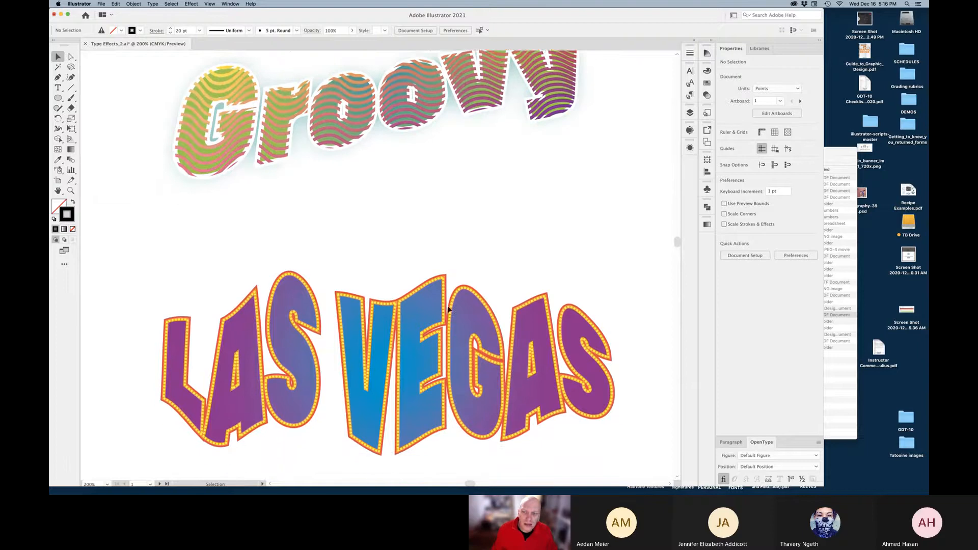
scroll(448, 309, "down", 5)
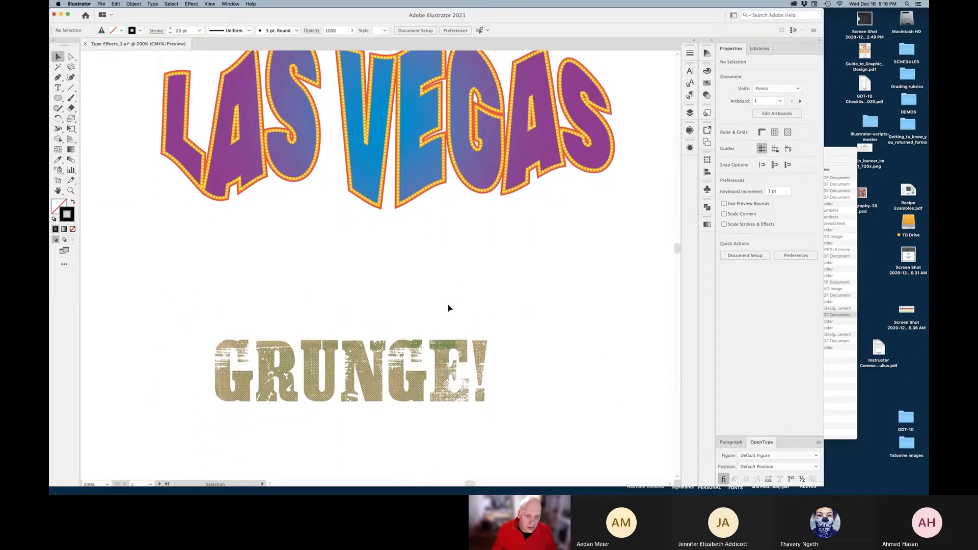
Zoom in on the GRUNGE! texture, then fit the whole artboard back in the window
left_click(355, 386)
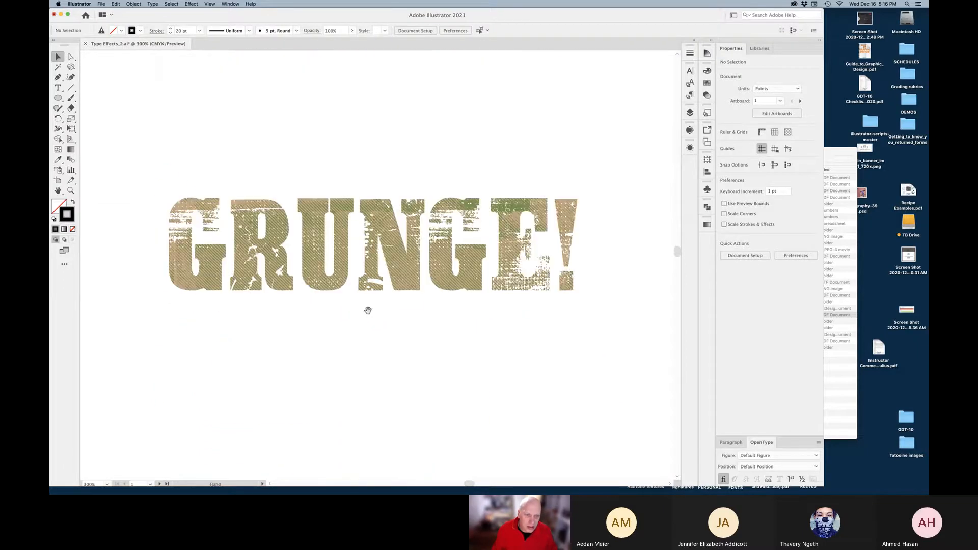
left_click(412, 286)
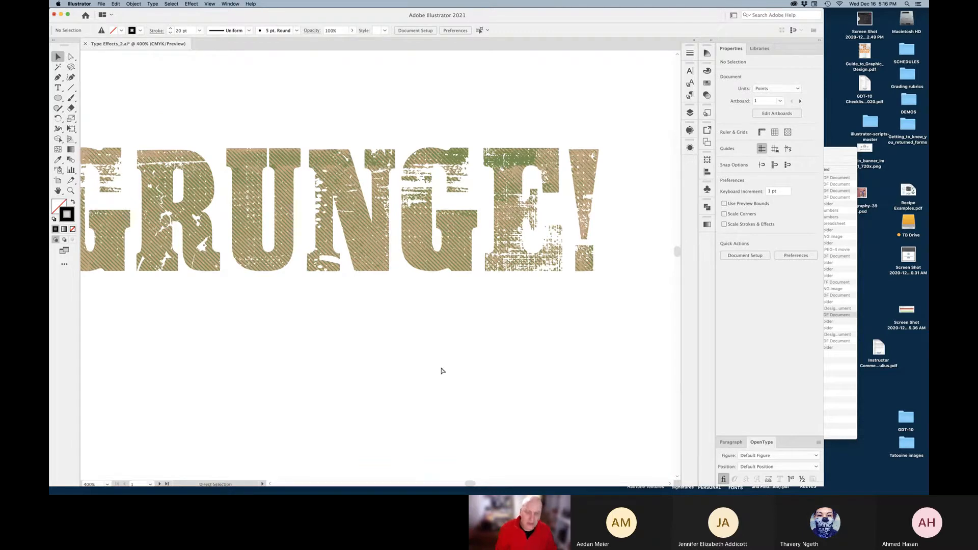
key("super+minus")
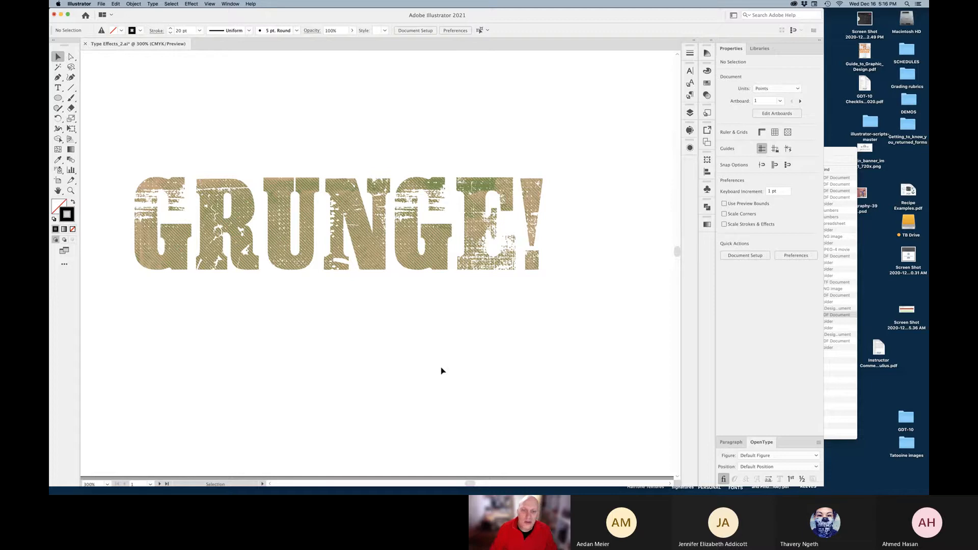
key("super+0")
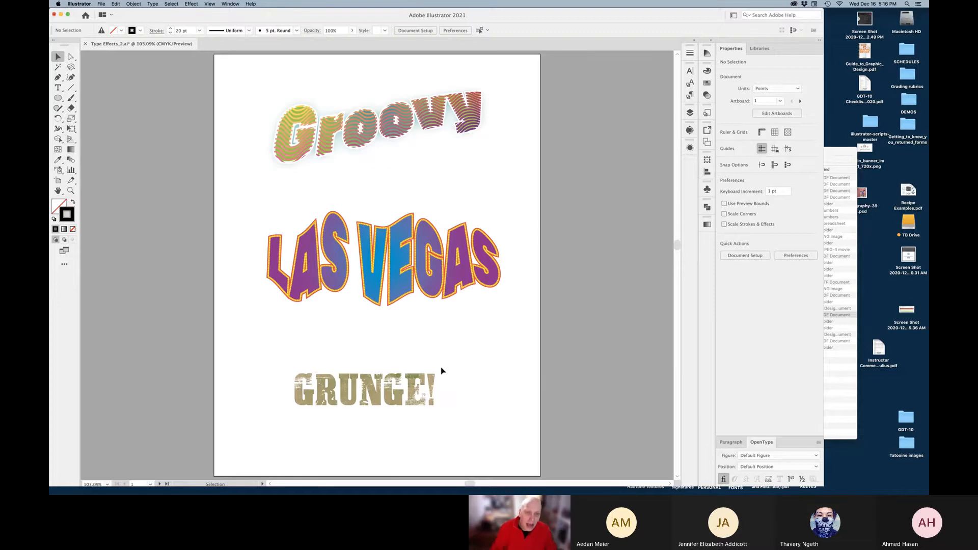
View the artwork in Outline mode, then return to the full-colour preview
left_click(210, 4)
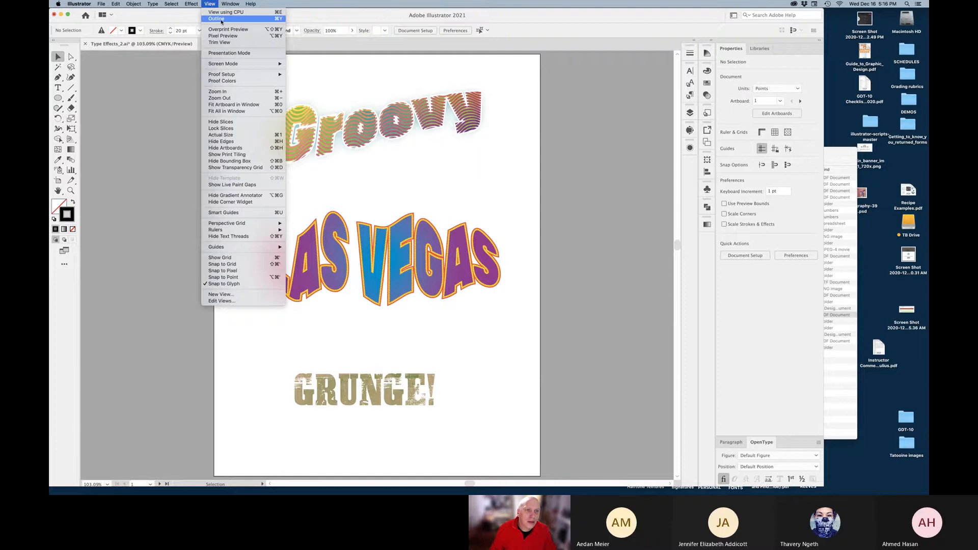
left_click(222, 19)
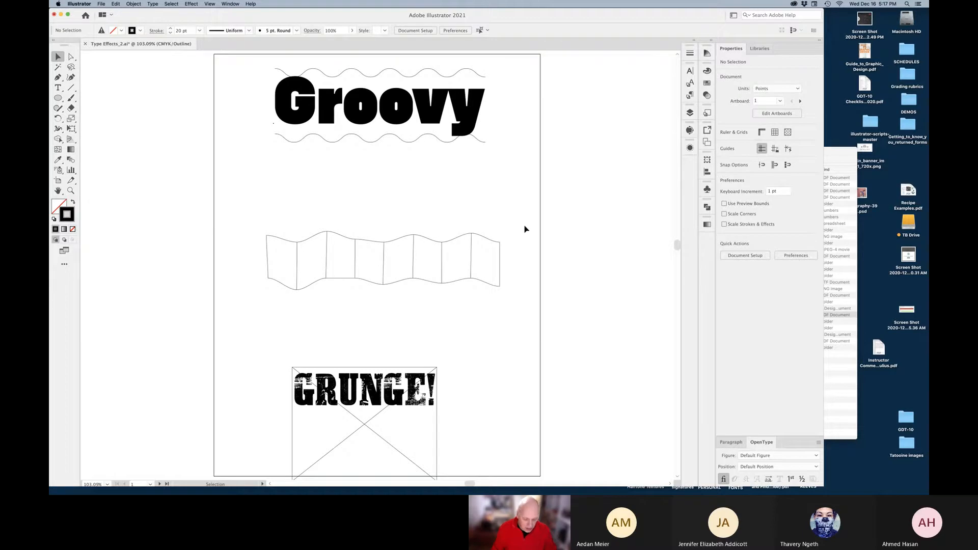
key("super+y")
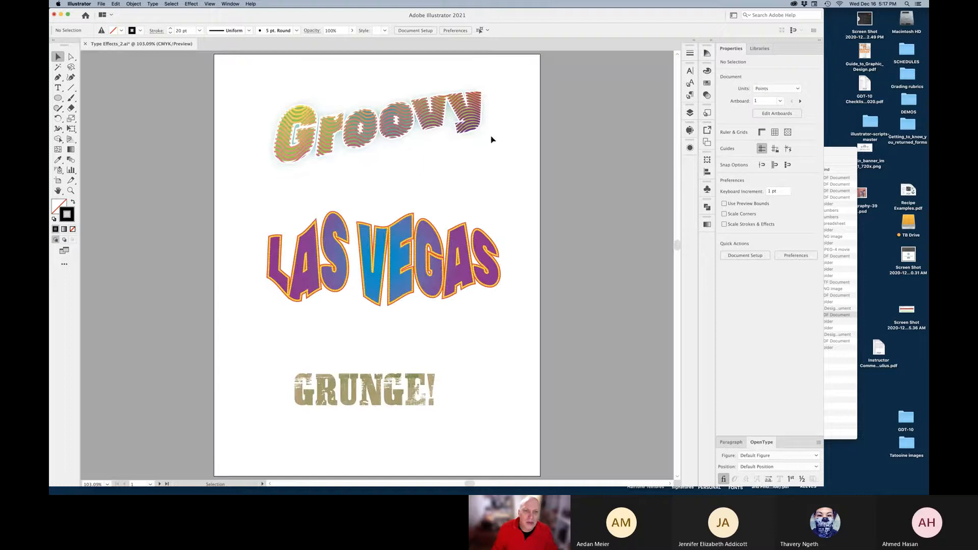
Select the warped Groovy group, move it lower, then undo the move
left_click(418, 120)
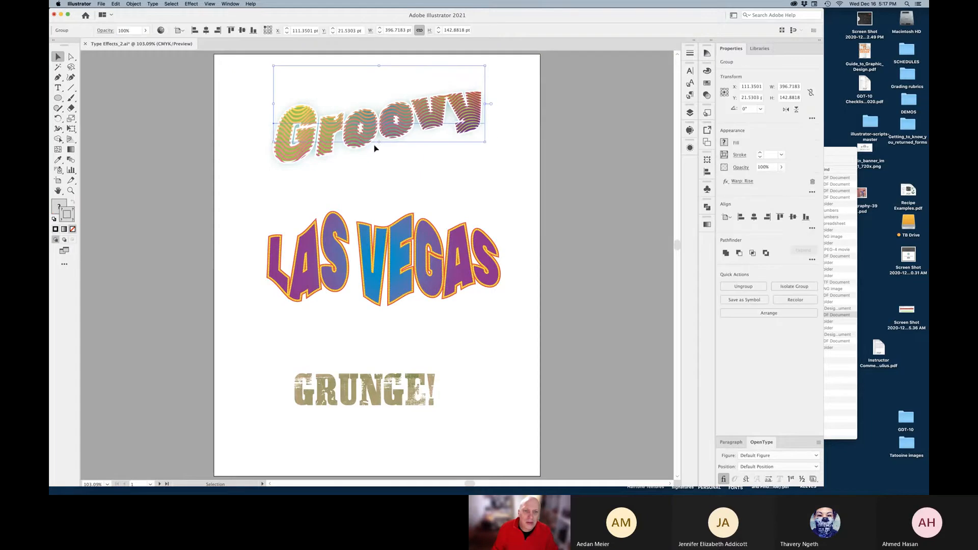
left_click(72, 58)
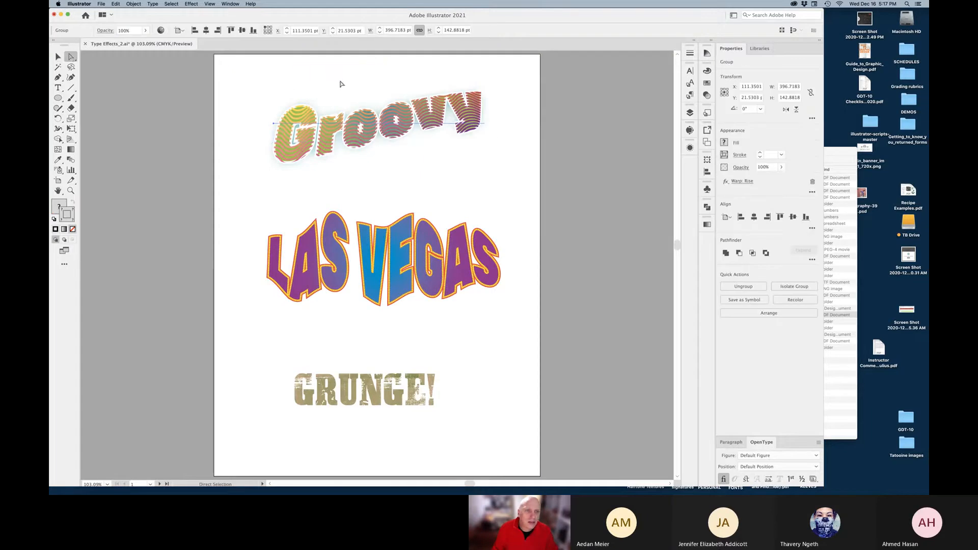
left_click(332, 182)
key("v")
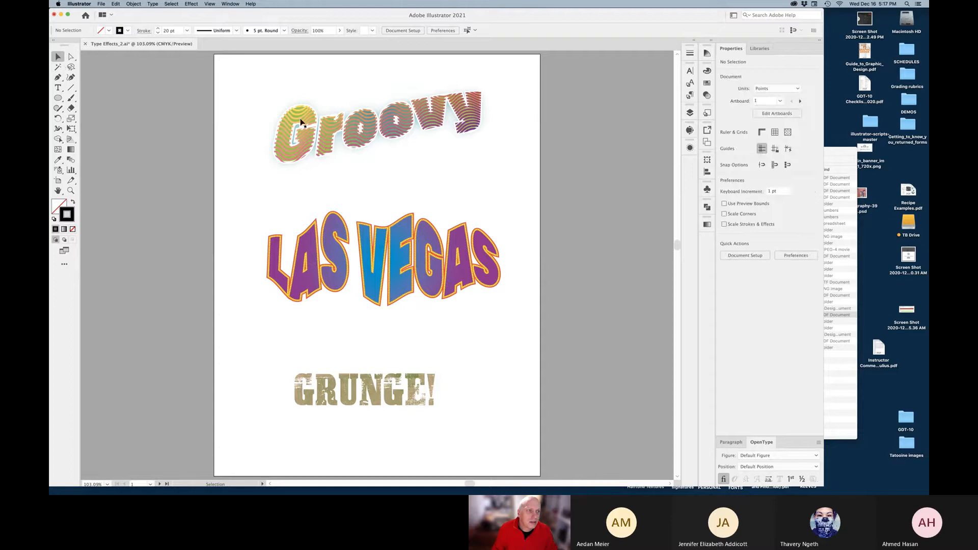
left_click_drag(329, 133, 326, 153)
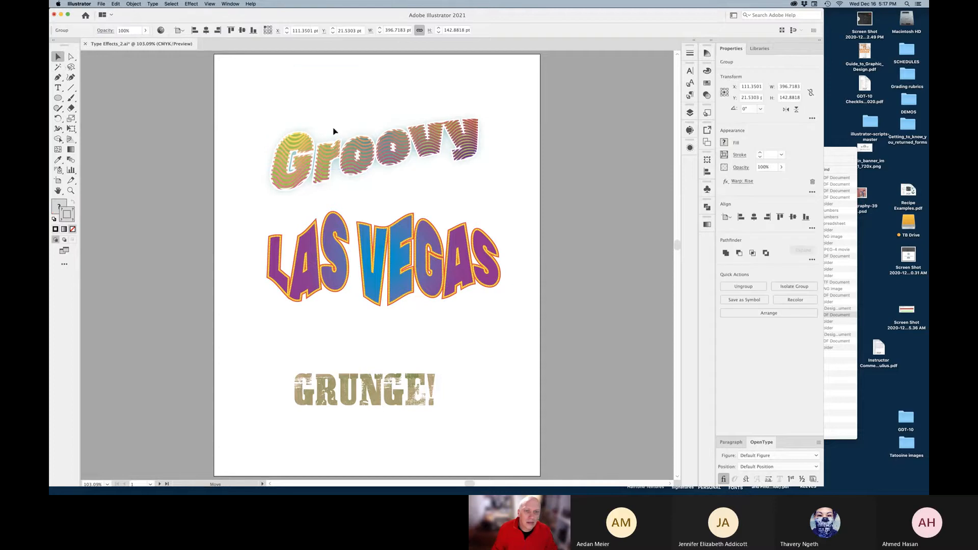
key("super+z")
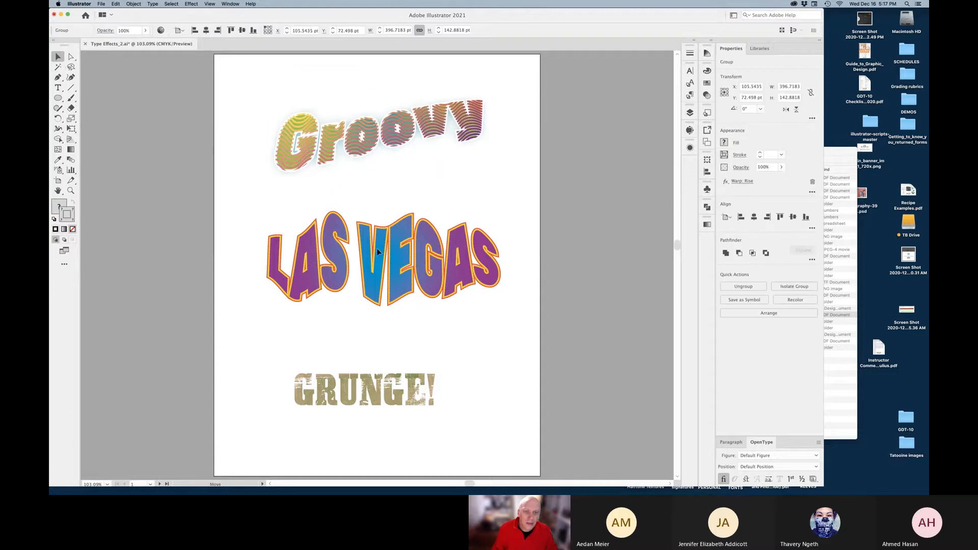
Select the LAS VEGAS text and GRUNGE! artwork to inspect them, then deselect everything
left_click(446, 281)
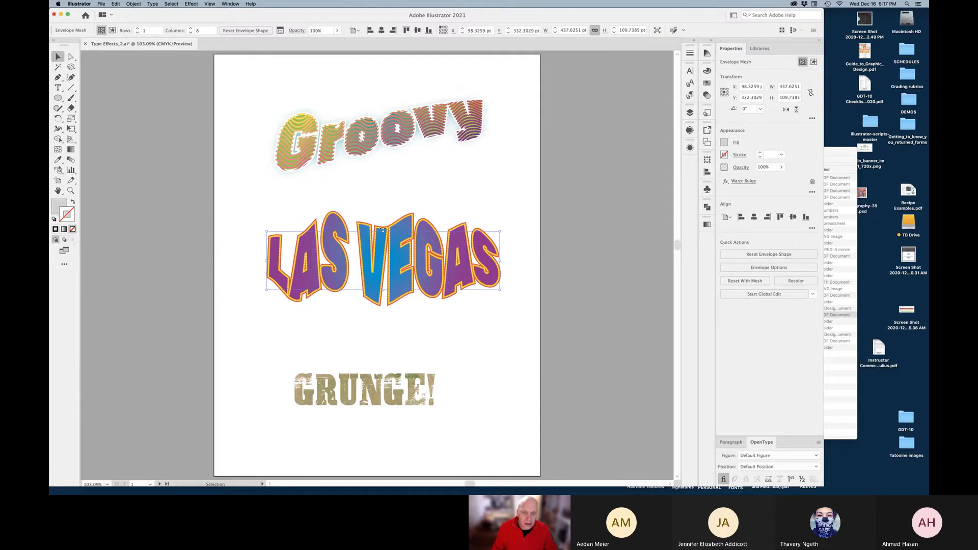
left_click(378, 131)
left_click(373, 387)
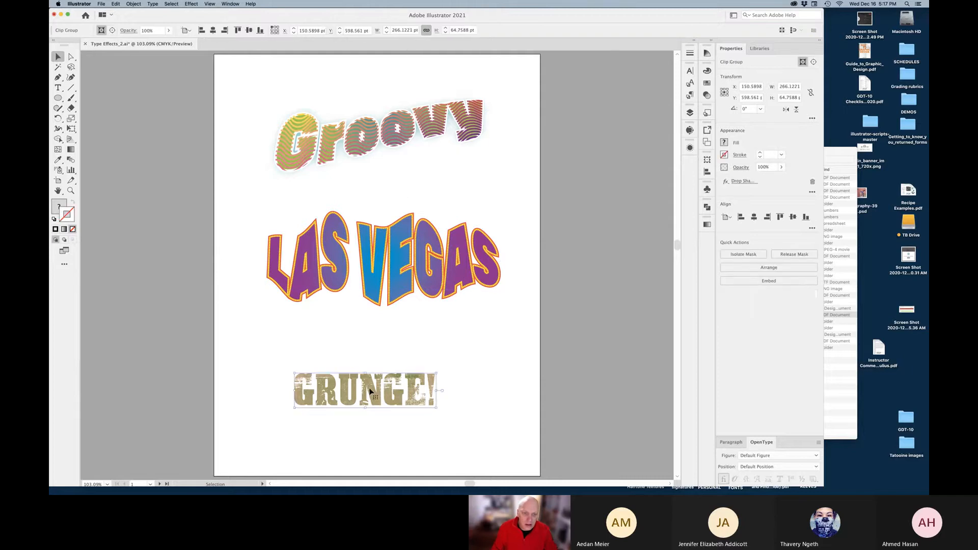
left_click(531, 376)
Scroll down to the blank artboard 2 below the samples
scroll(479, 361, "left", 2)
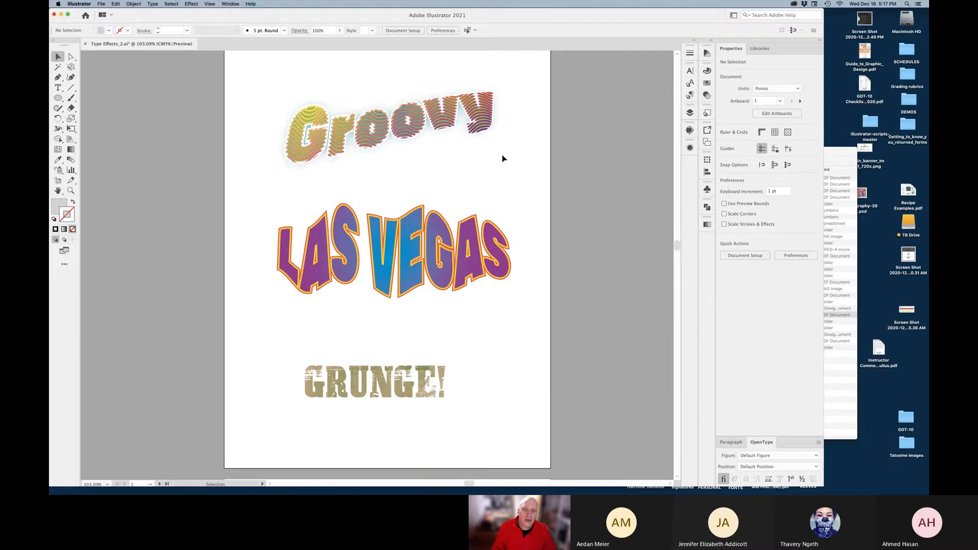
scroll(574, 234, "down", 4)
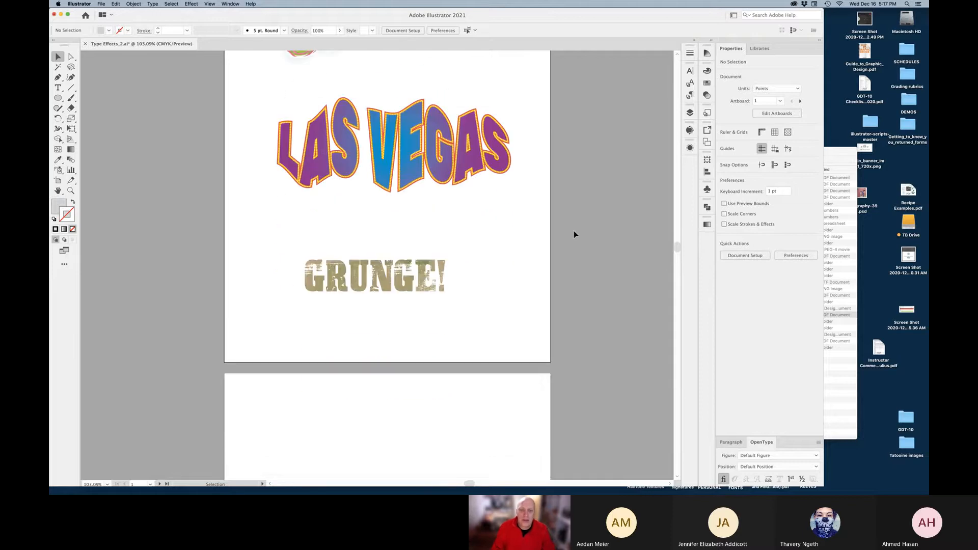
scroll(575, 234, "down", 10)
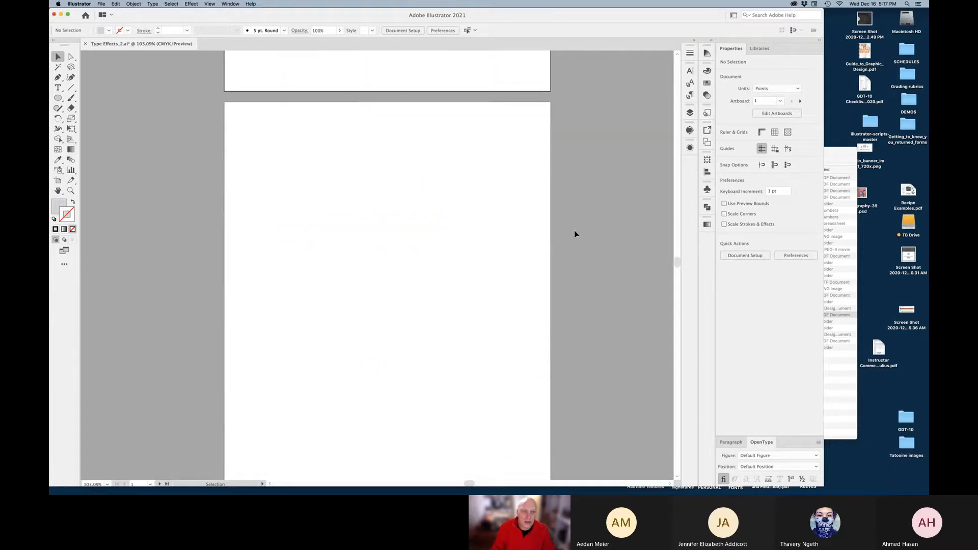
Draw a horizontal stroked line near the top of artboard 2 and select it
left_click(71, 88)
left_click(72, 203)
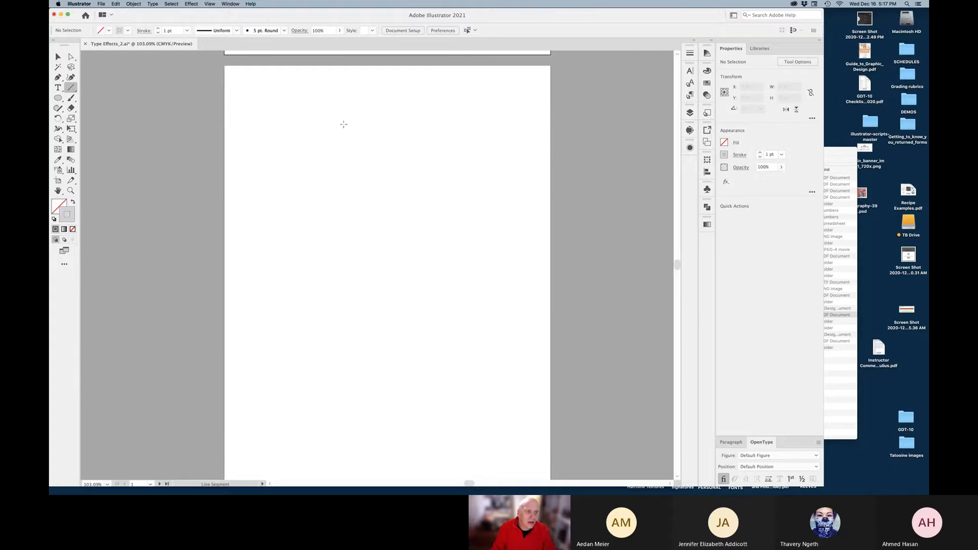
left_click_drag(282, 137, 493, 137)
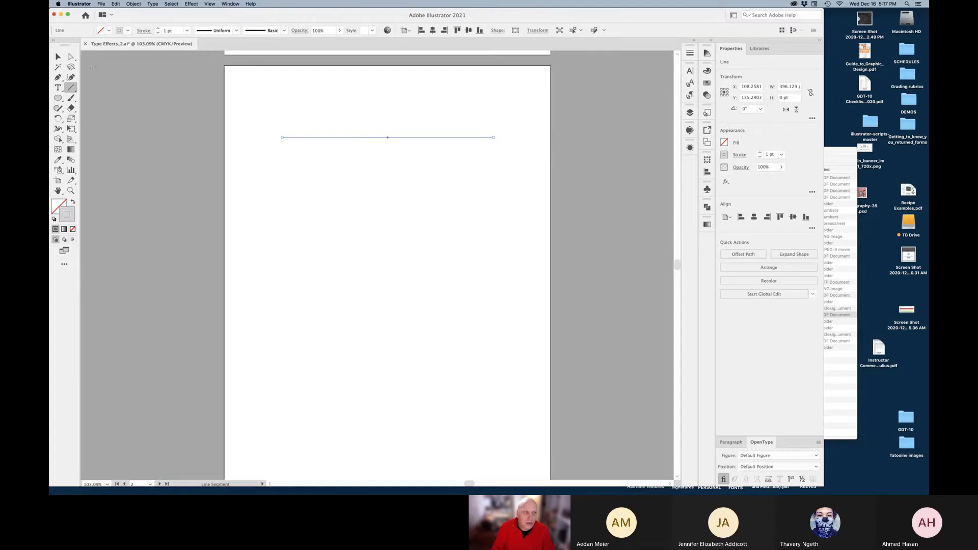
left_click(58, 58)
left_click(352, 159)
left_click(378, 138)
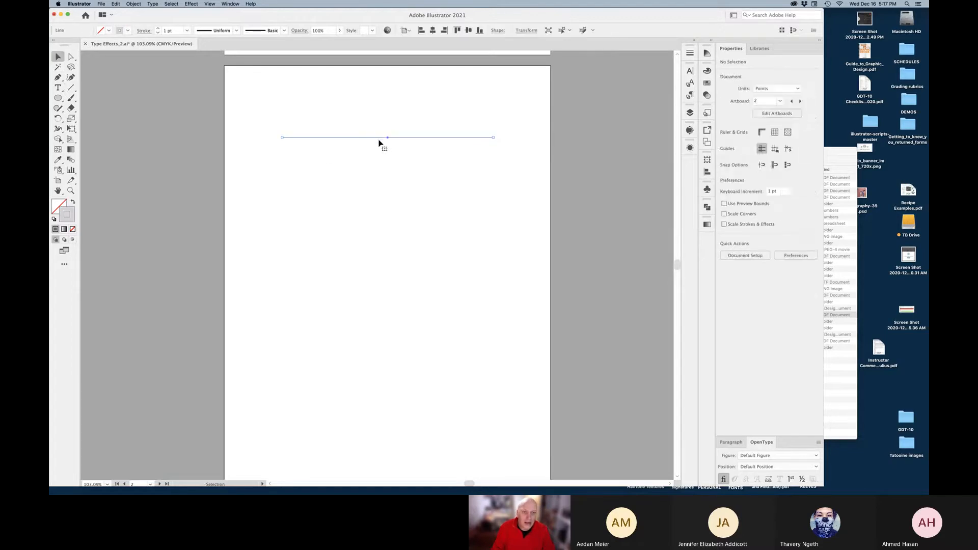
Colour the line's stroke red from the Swatches panel
left_click(707, 85)
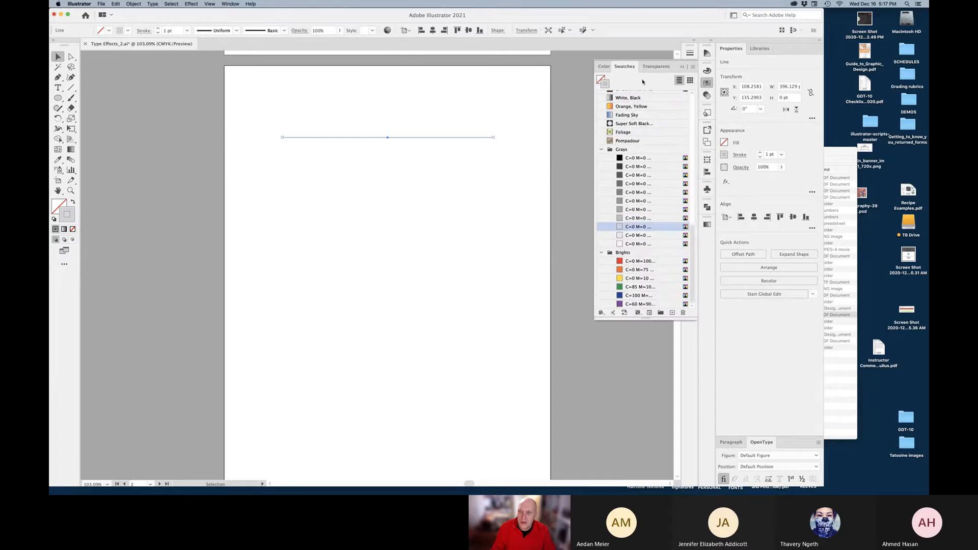
scroll(633, 125, "up", 5)
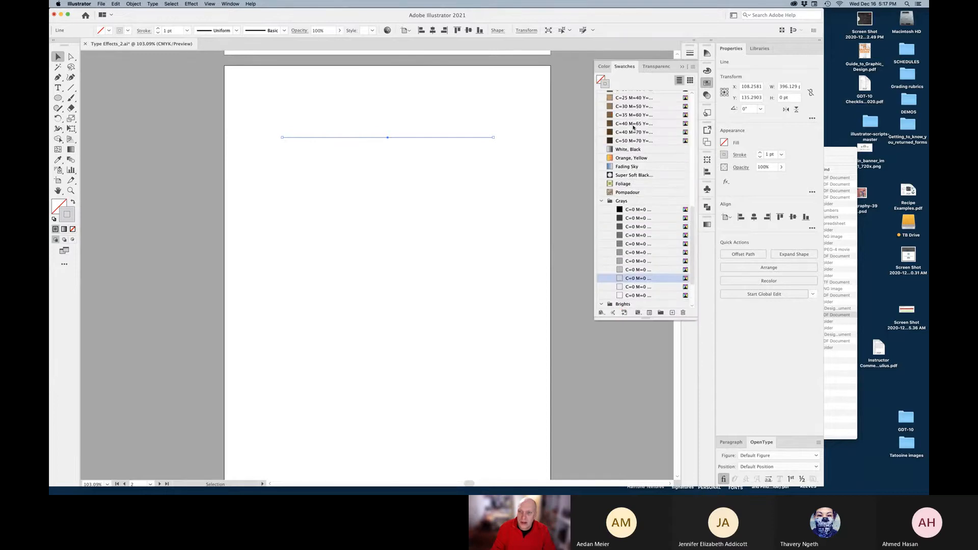
scroll(634, 128, "up", 8)
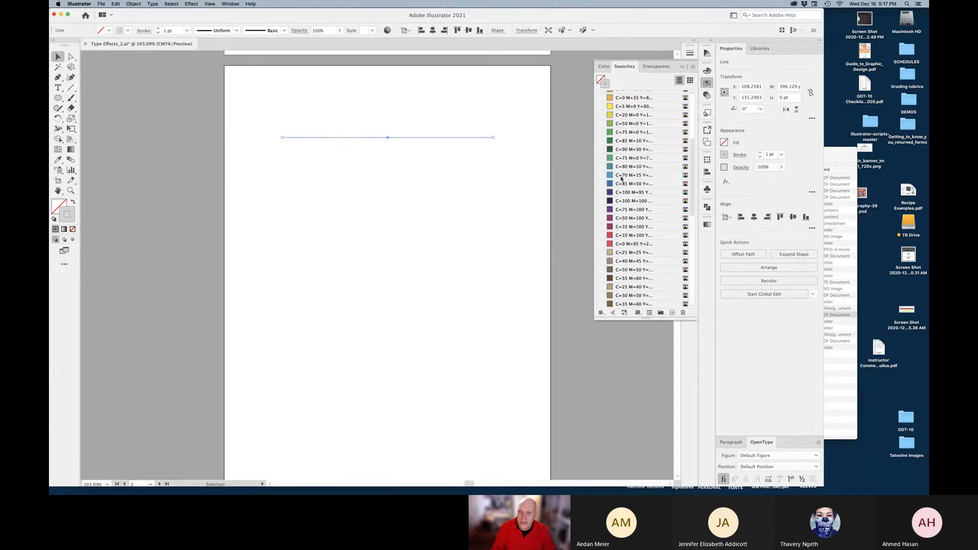
left_click(623, 167)
left_click(543, 202)
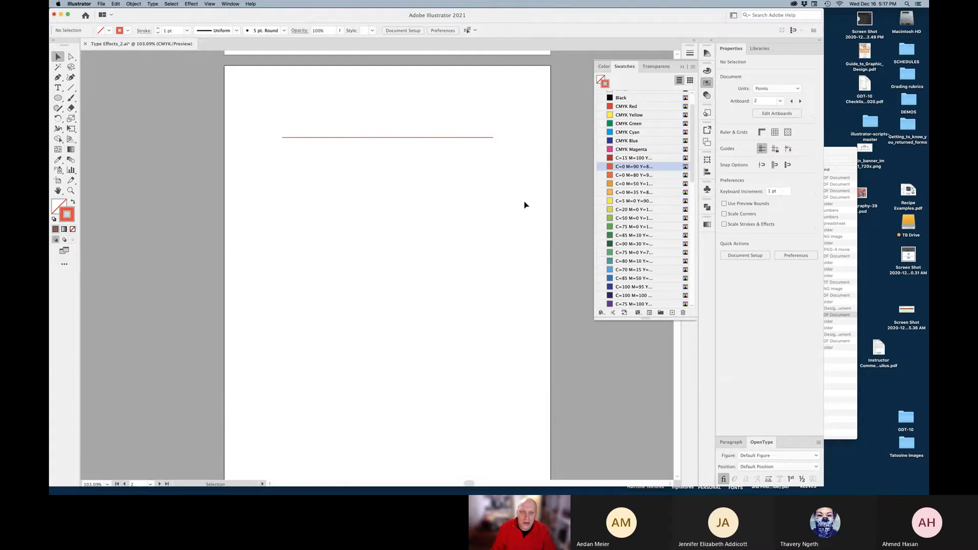
Zoom to 150% and Alt-drag a copy of the red line straight down
key("super+equal")
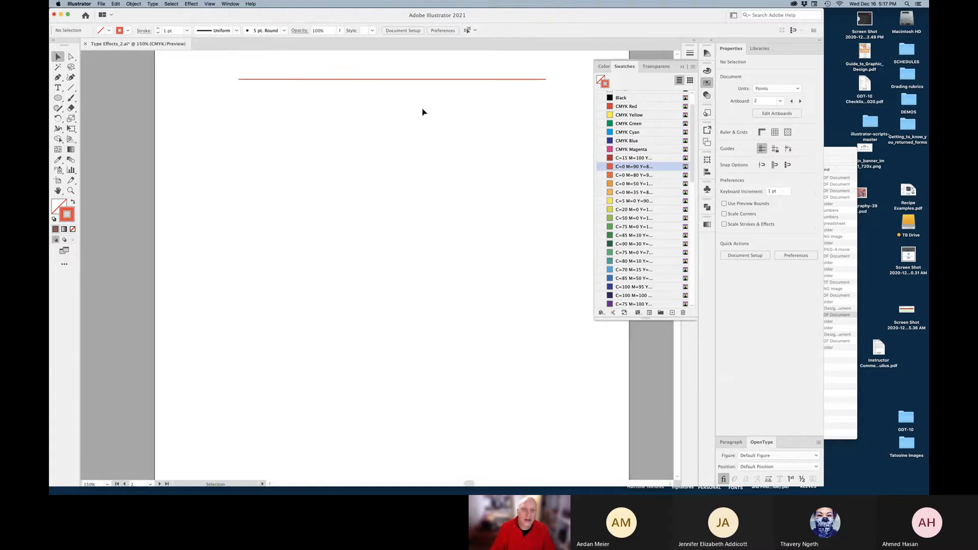
left_click(397, 80)
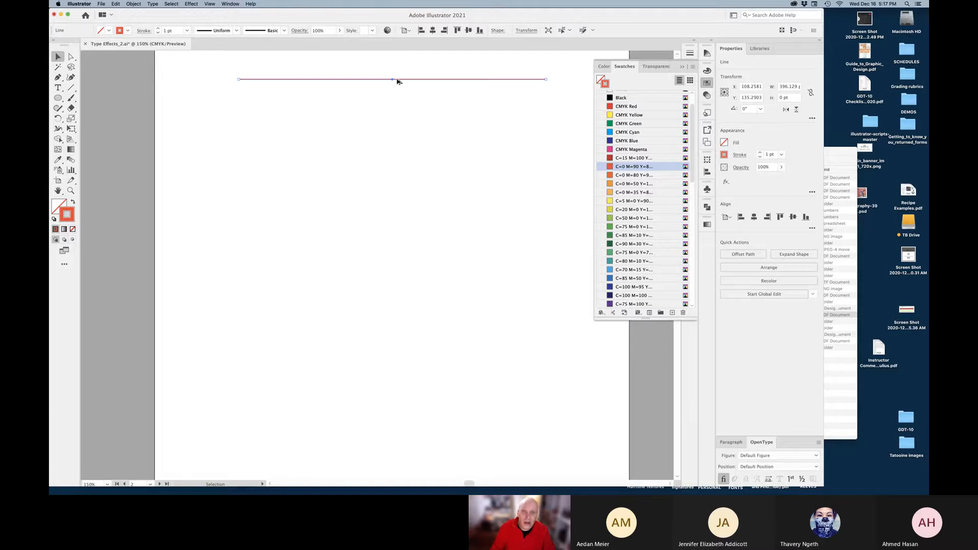
left_click_drag(397, 80, 394, 255)
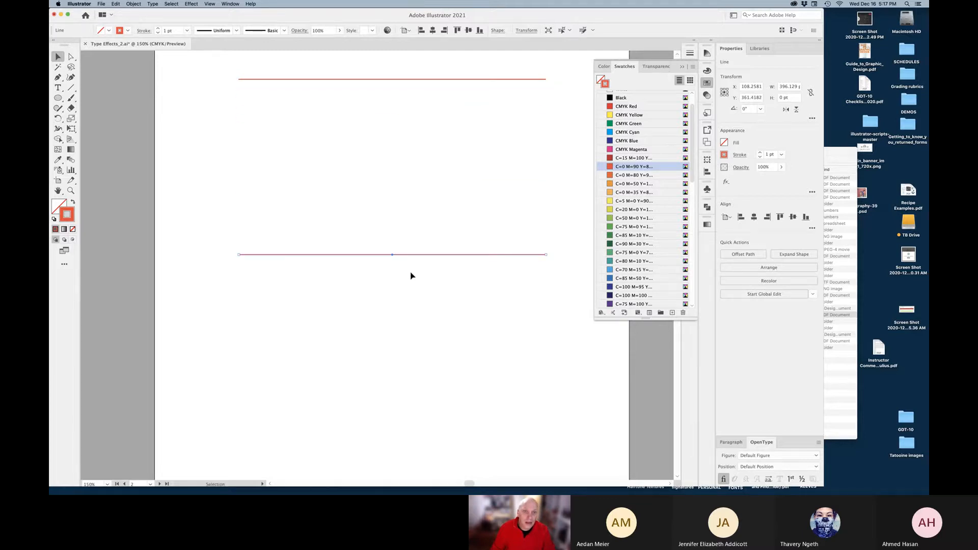
Toggle Smart Guides from the View menu
left_click(210, 4)
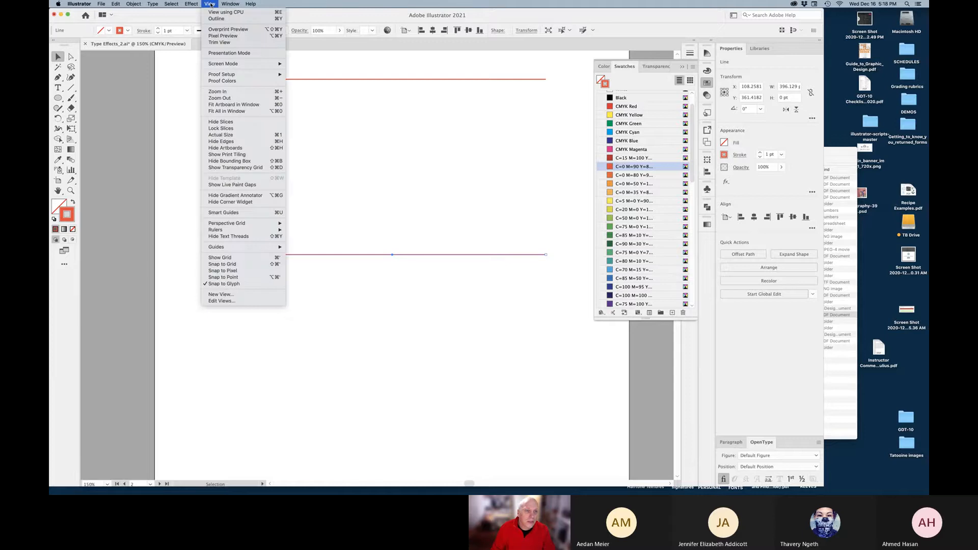
mouse_move(242, 232)
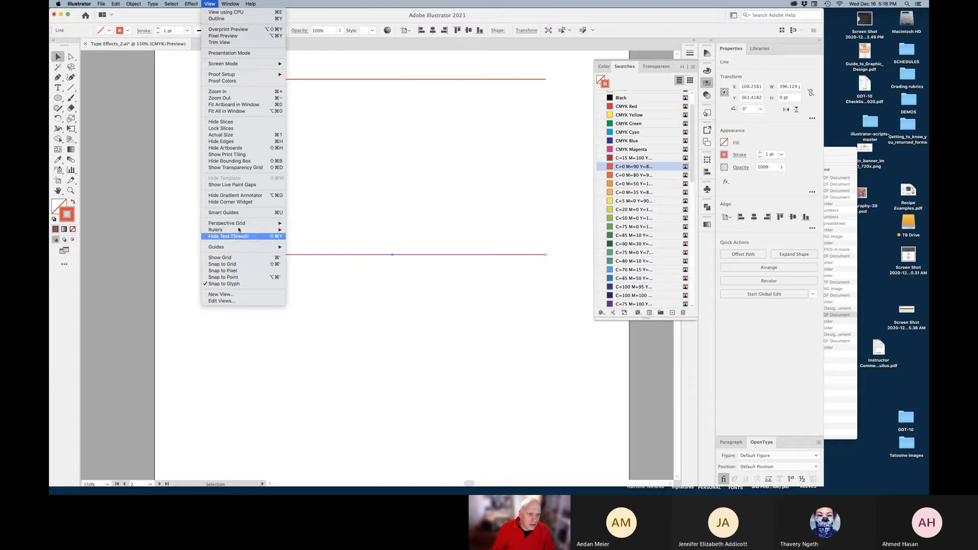
left_click(240, 213)
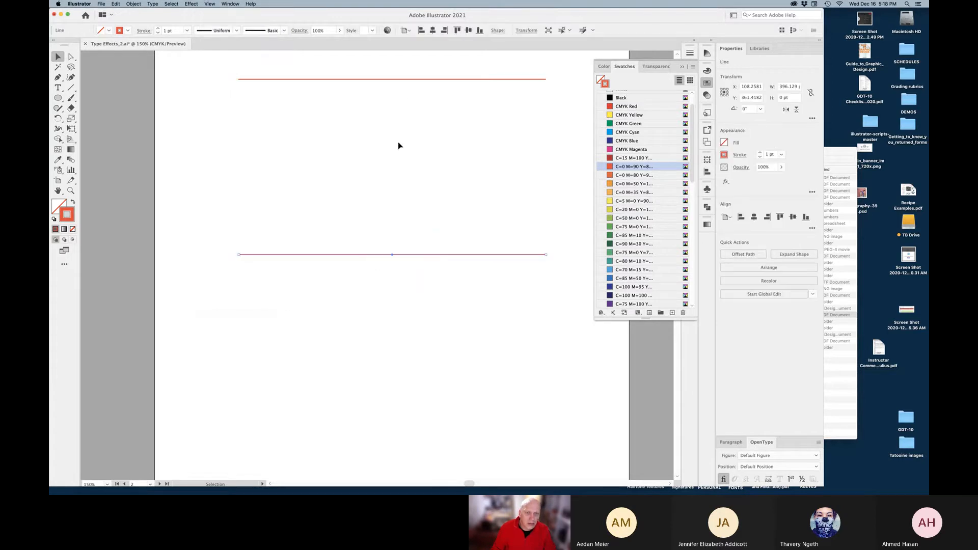
Nudge the upper red line slightly lower, then marquee-select both lines
left_click(394, 80)
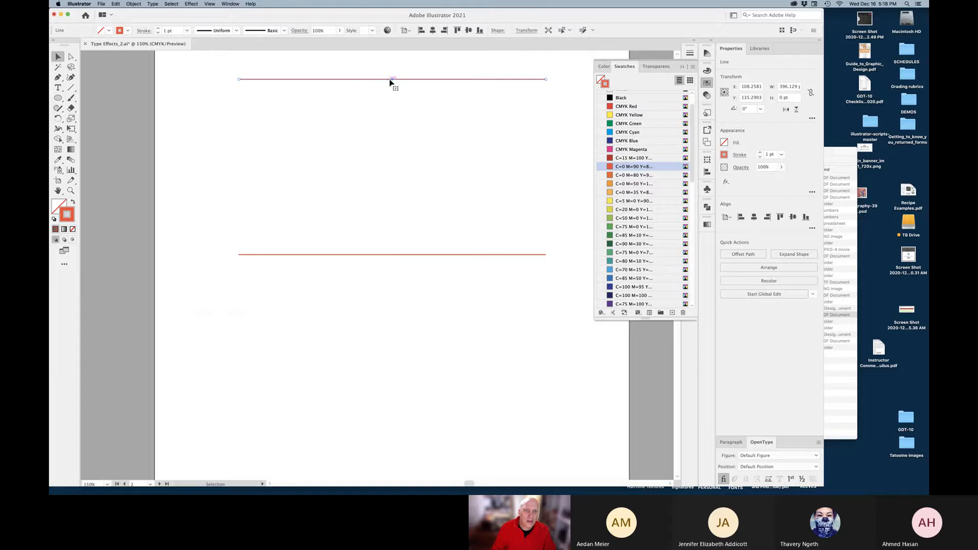
left_click_drag(394, 80, 393, 87)
left_click(337, 76)
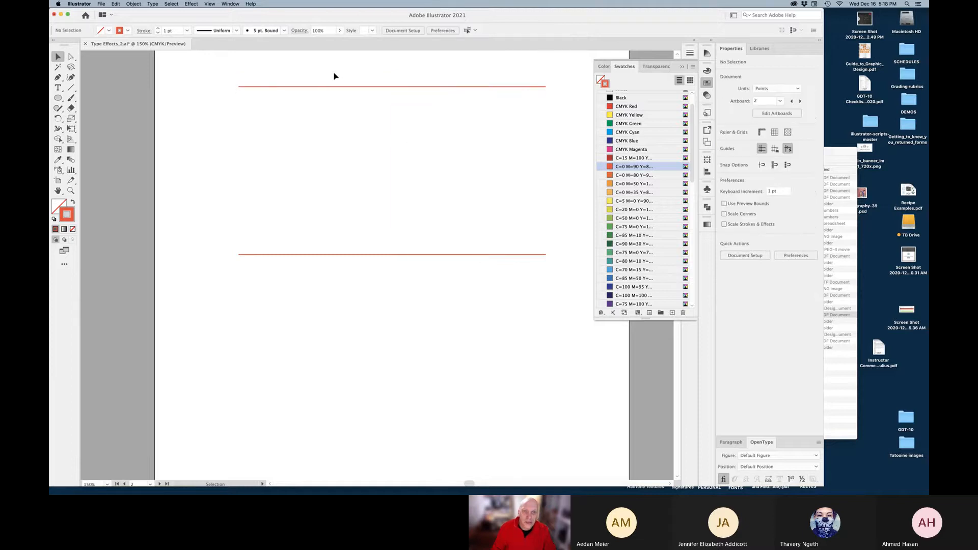
left_click_drag(335, 73, 427, 277)
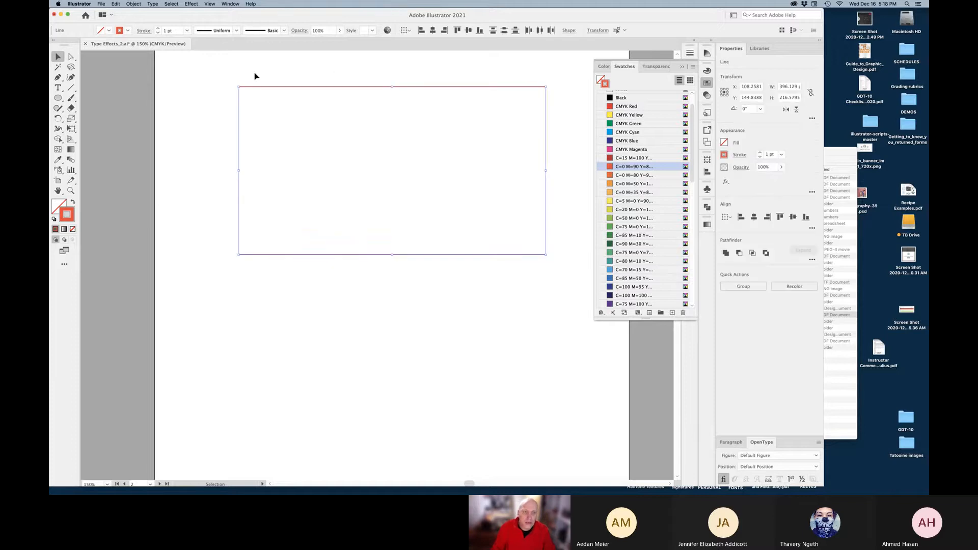
Apply a Smooth Zig Zag effect with Size 15 pt Absolute and 7 ridges per segment
left_click(191, 4)
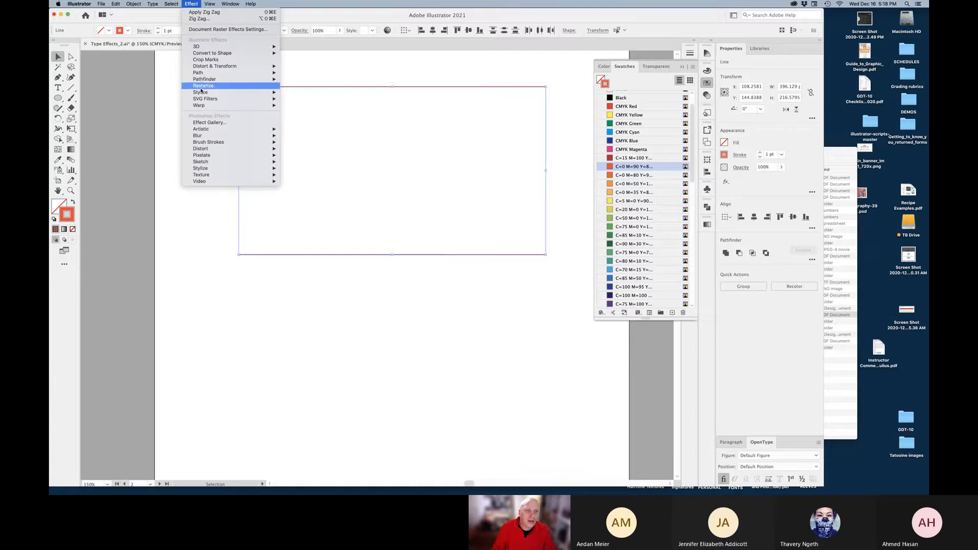
mouse_move(205, 68)
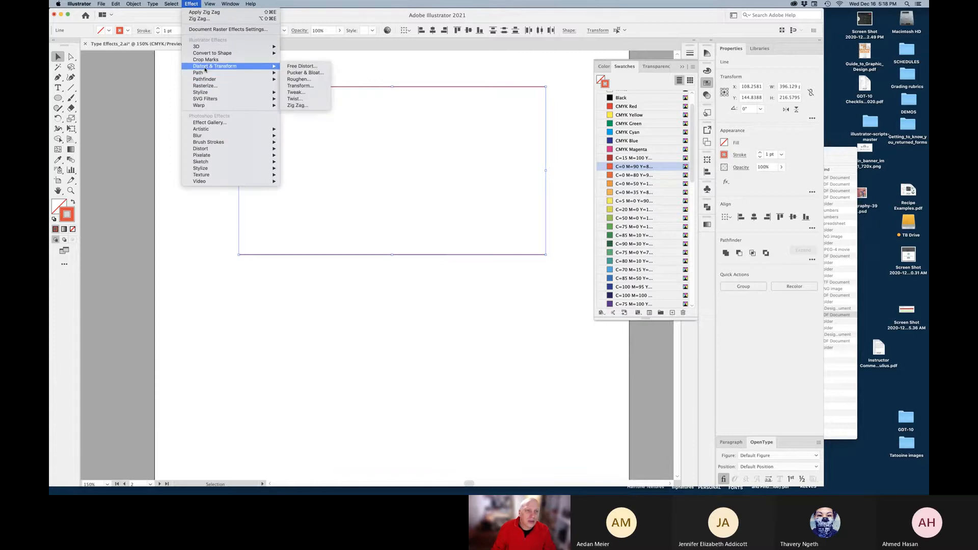
left_click(297, 106)
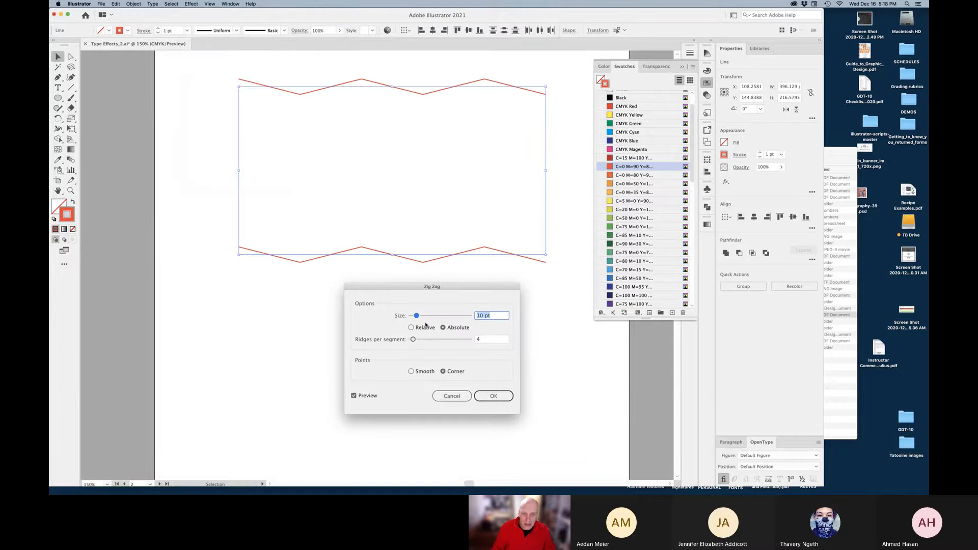
left_click(412, 371)
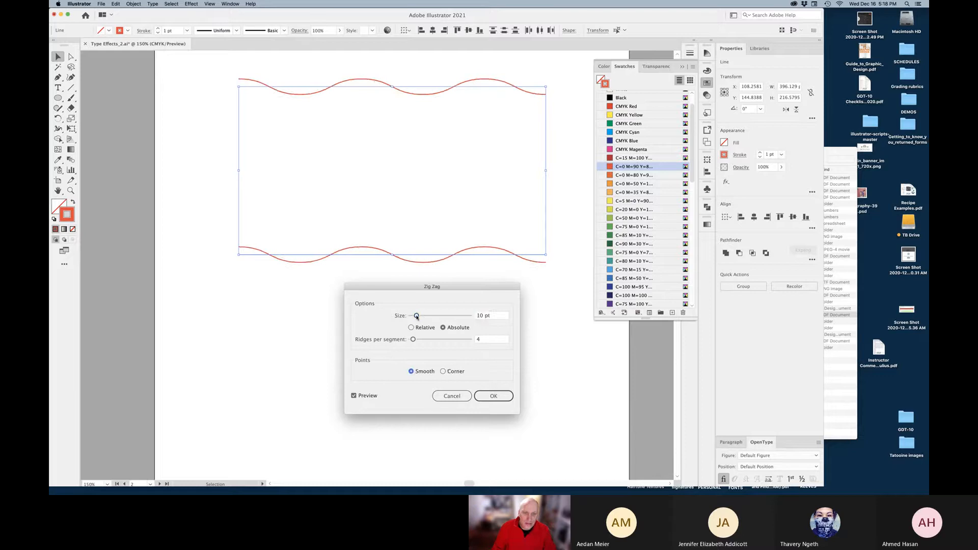
left_click_drag(416, 316, 415, 341)
left_click(413, 340)
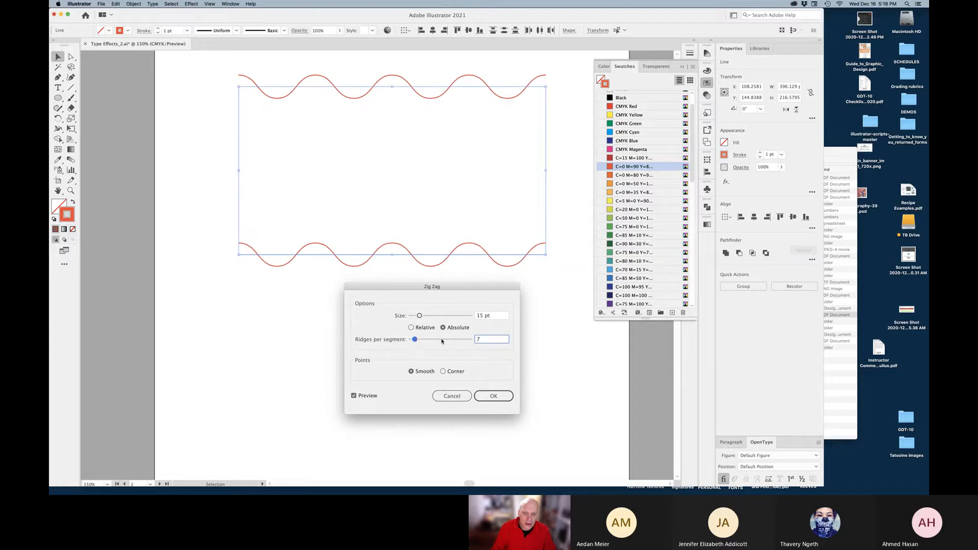
left_click(411, 327)
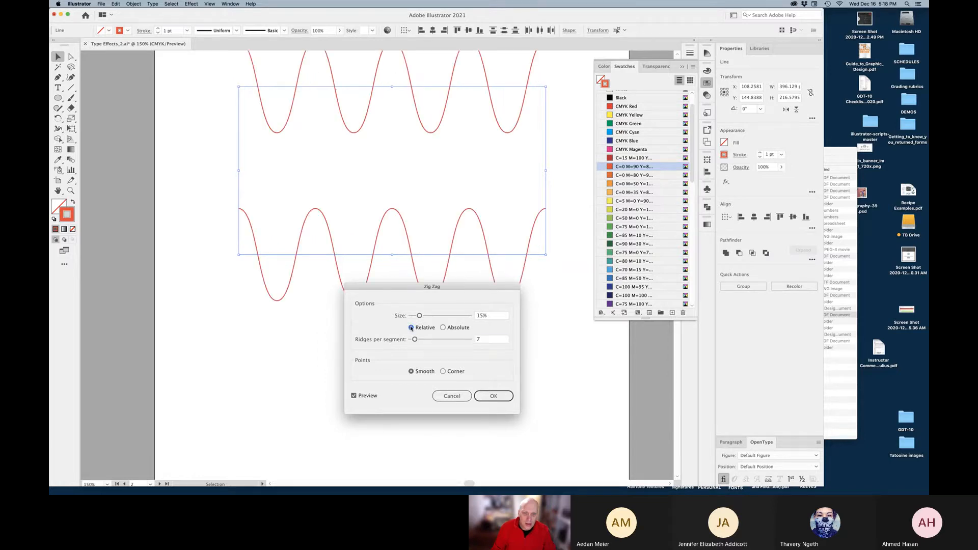
left_click(443, 328)
left_click(487, 398)
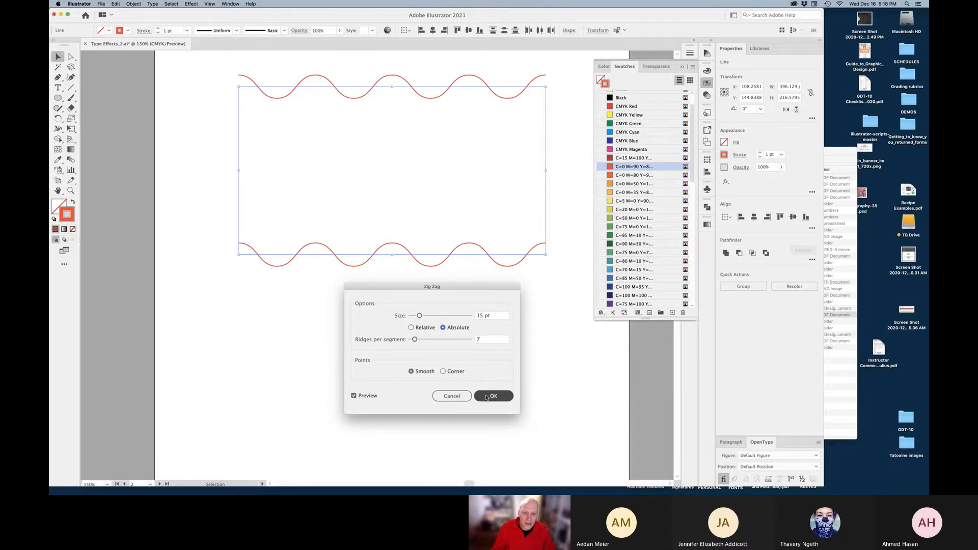
left_click(486, 397)
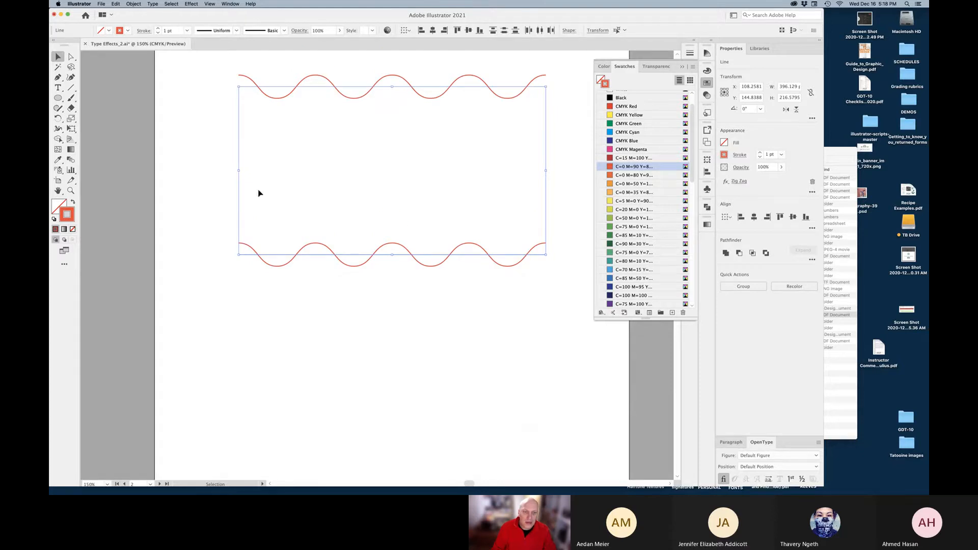
left_click(72, 159)
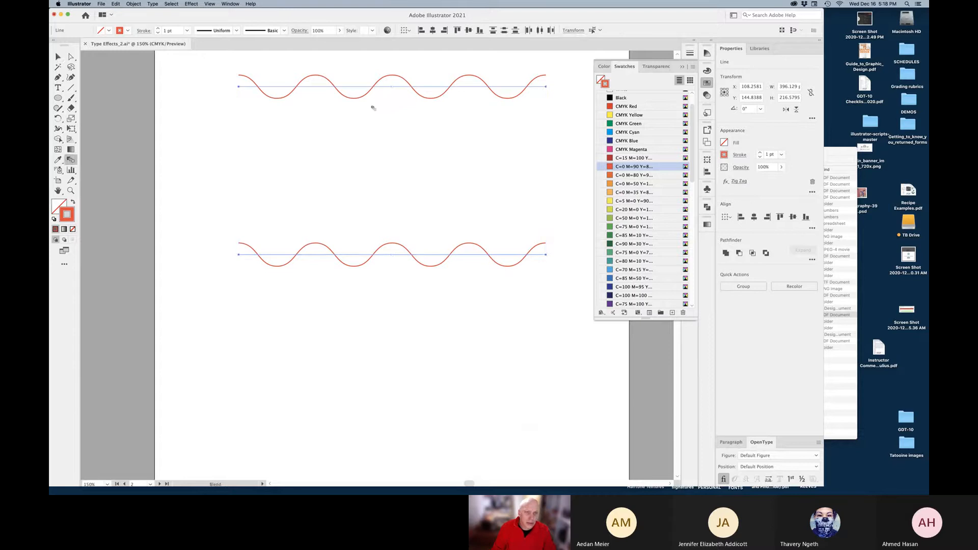
Blend the top wave into the bottom one with 20 Specified Steps, then deselect
left_click(381, 257)
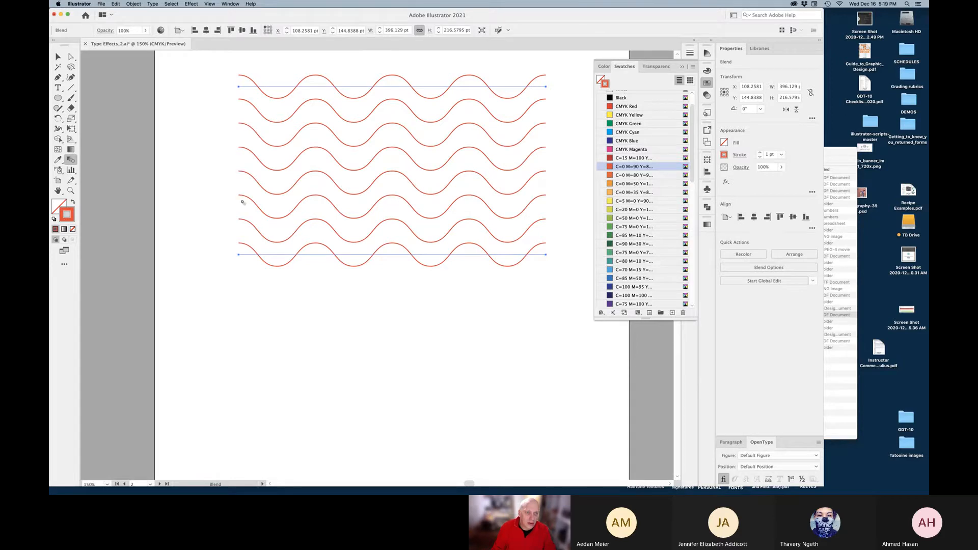
double_click(71, 159)
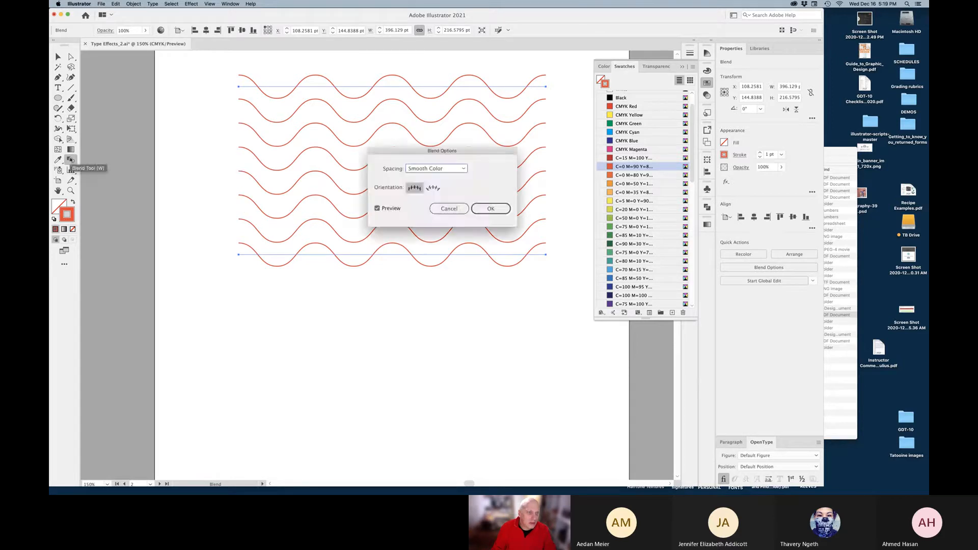
left_click(442, 169)
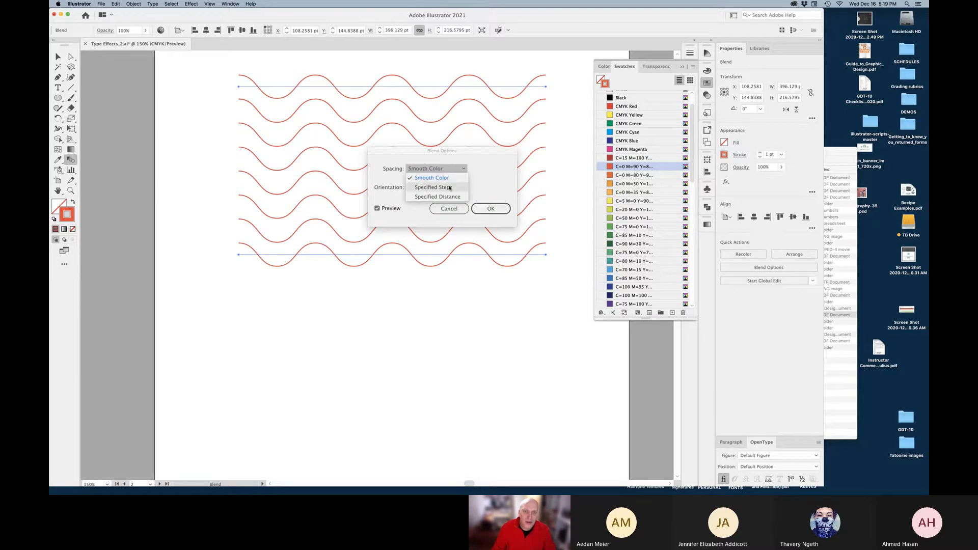
left_click(450, 188)
left_click_drag(469, 157, 436, 283)
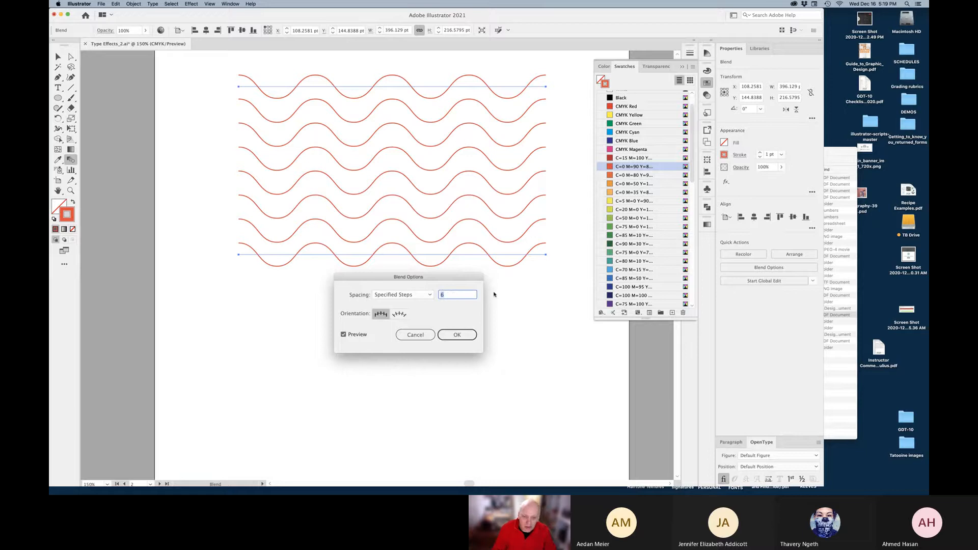
key("Tab")
left_click(468, 295)
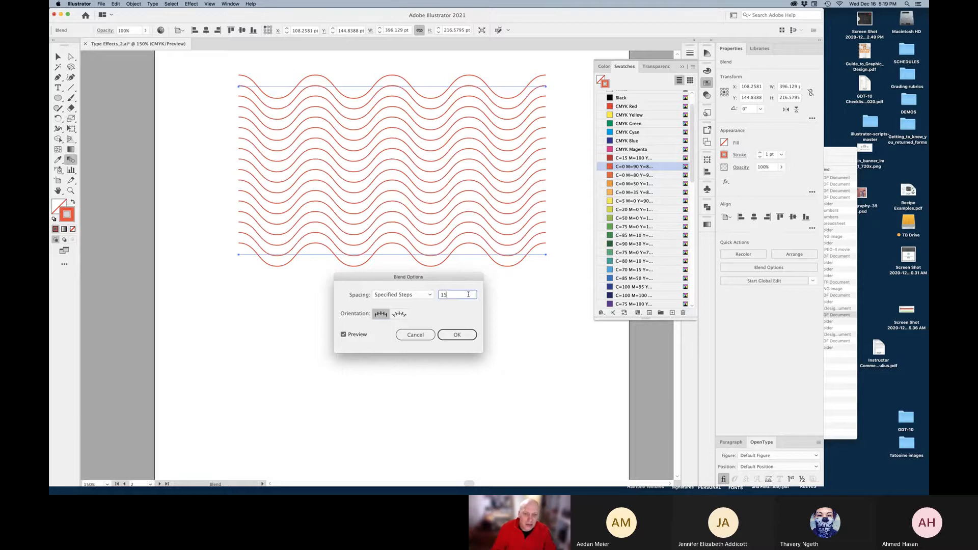
key("Up")
key("Up")
key("Up")
key("Up")
key("Up")
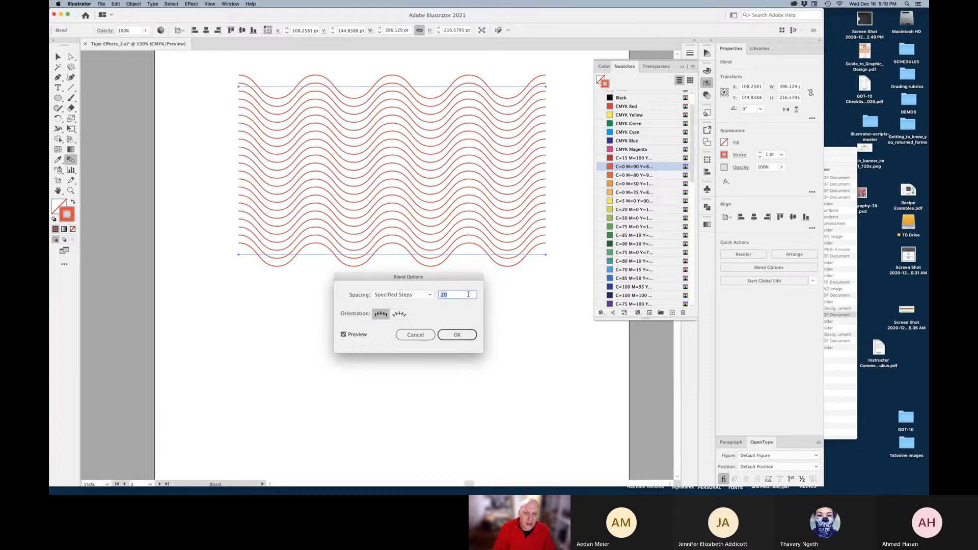
left_click(457, 339)
left_click(57, 57)
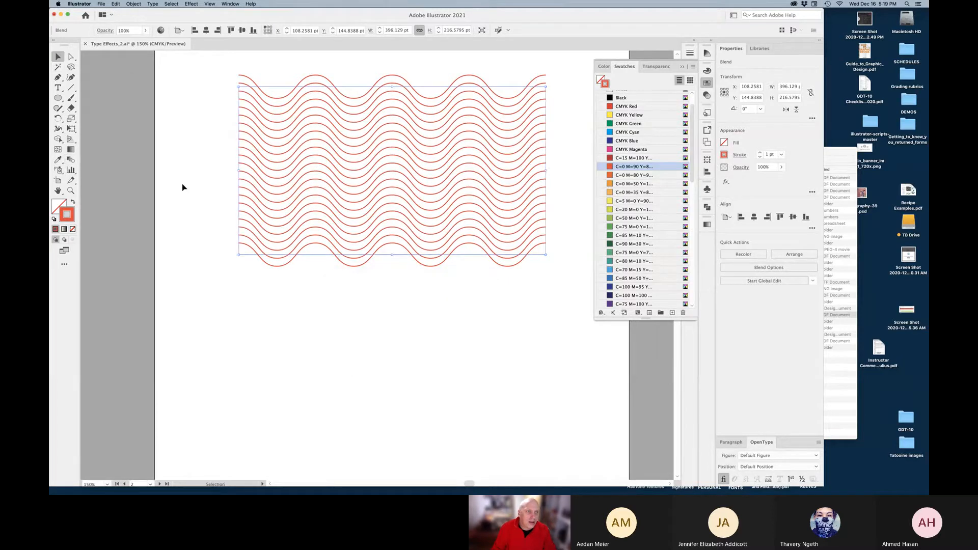
left_click(185, 189)
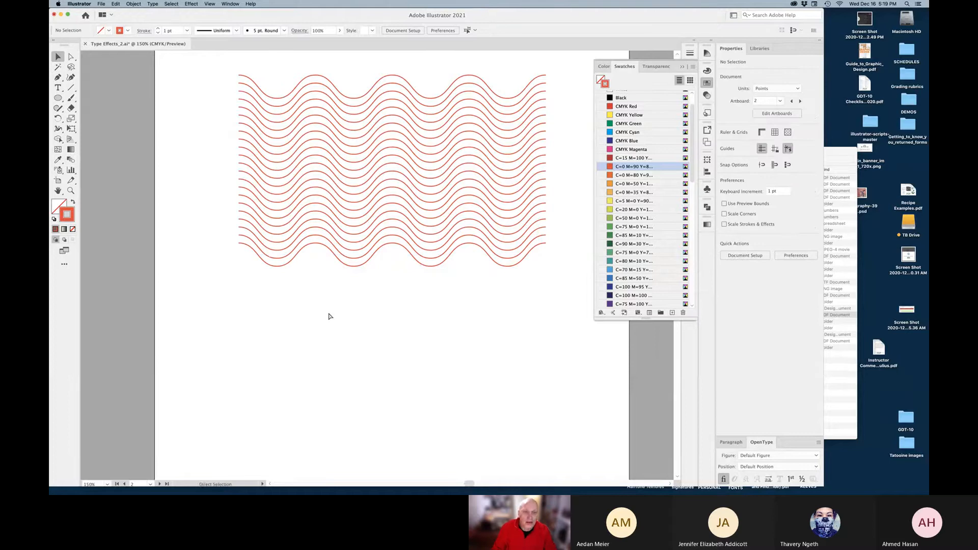
key("super+y")
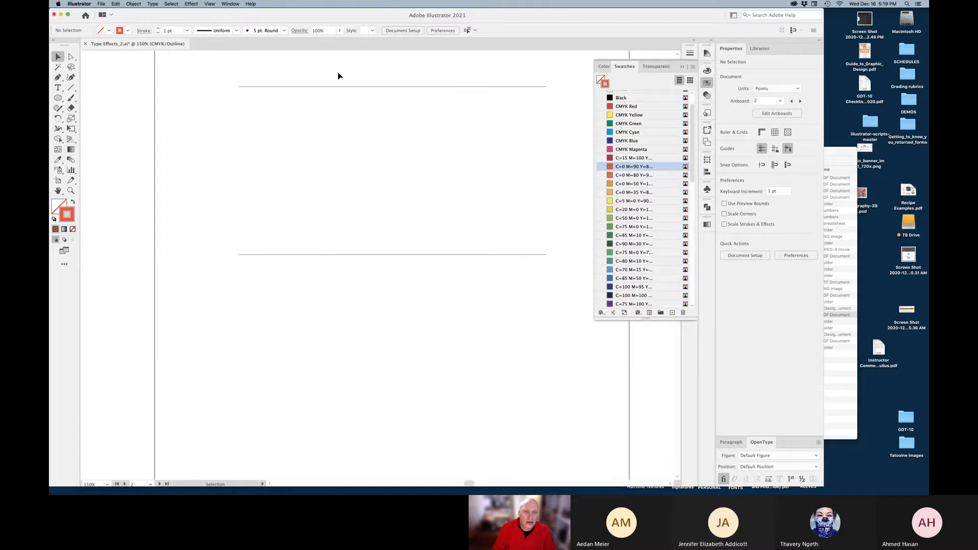
left_click_drag(339, 77, 407, 238)
key("super+y")
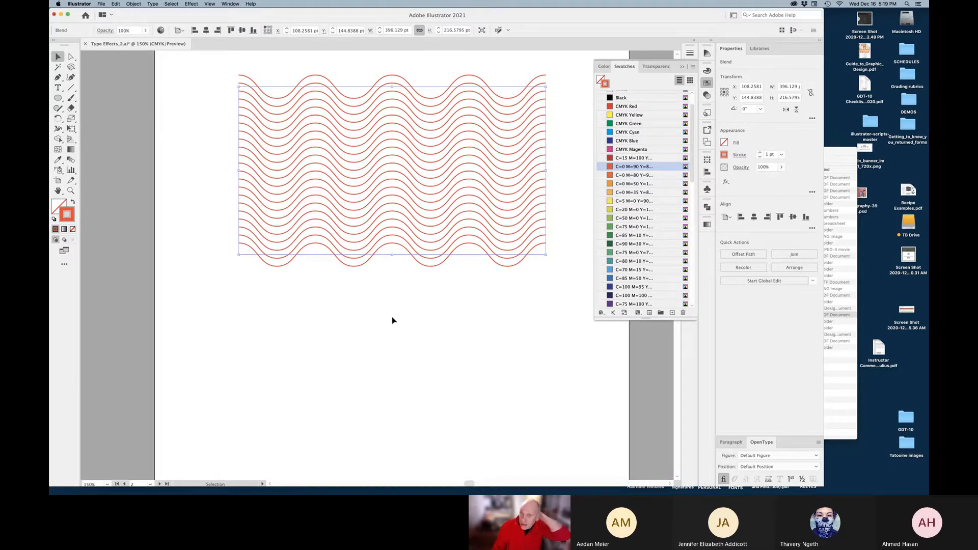
left_click(72, 57)
left_click(271, 87)
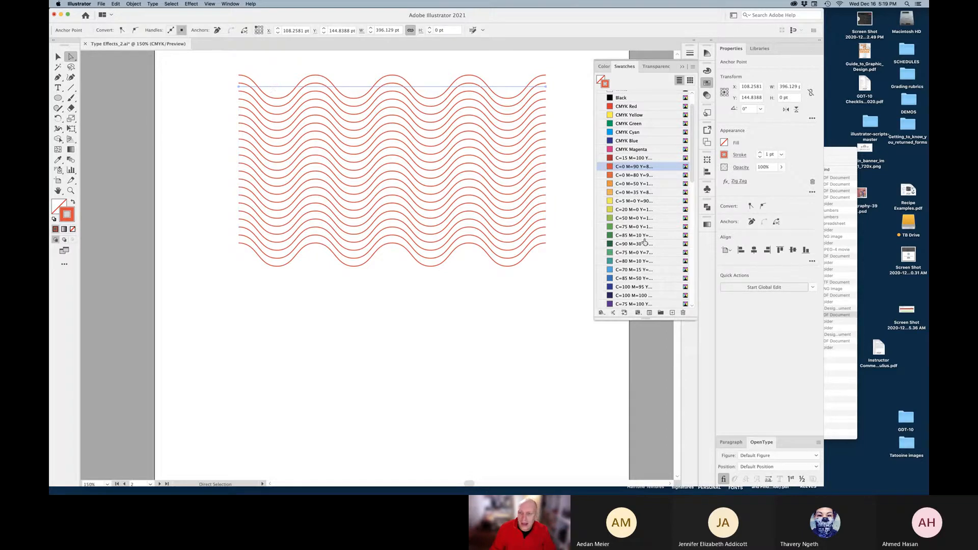
Collapse the Grays and Brights swatch groups and apply the Orange, Yellow gradient to the wave strokes
scroll(639, 204, "down", 10)
scroll(646, 236, "down", 5)
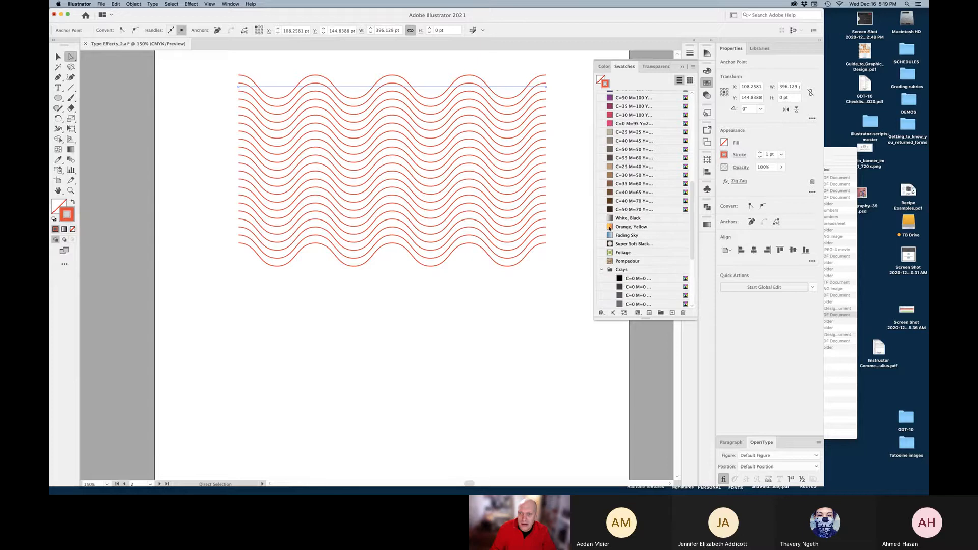
left_click(610, 227)
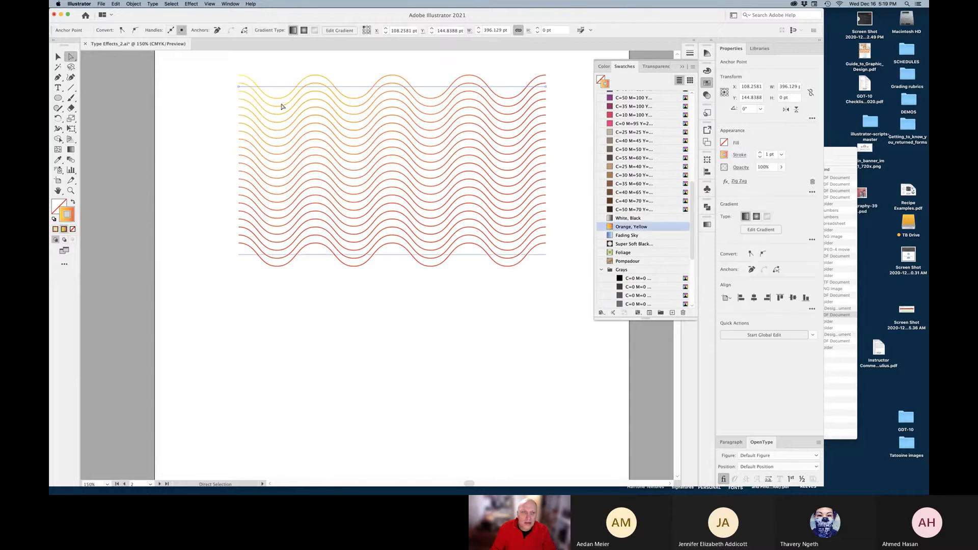
left_click(497, 255)
scroll(655, 241, "down", 6)
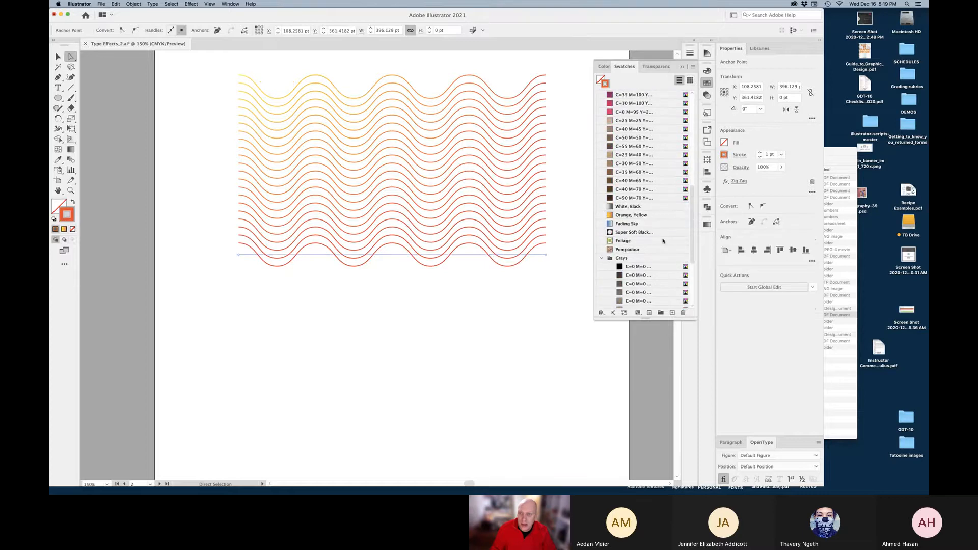
left_click(602, 258)
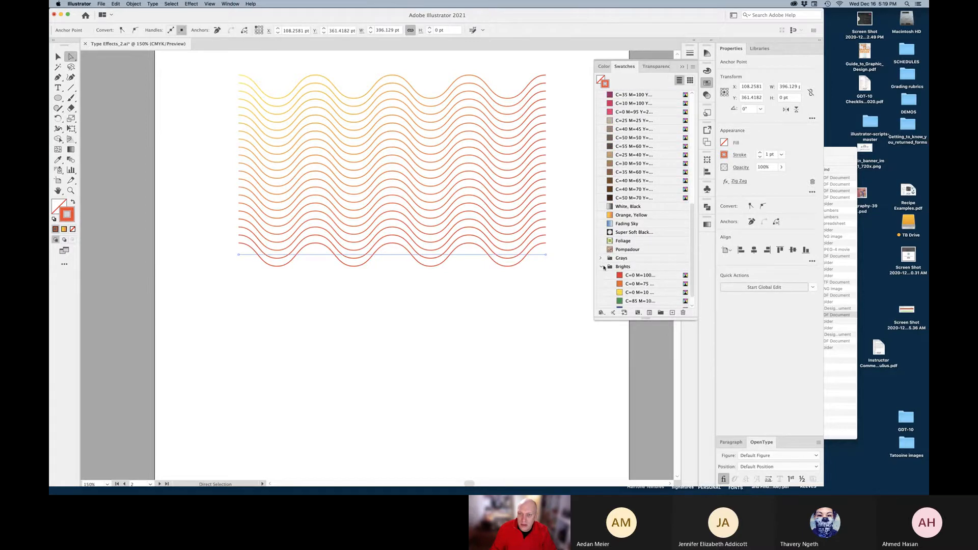
left_click(603, 267)
left_click(611, 254)
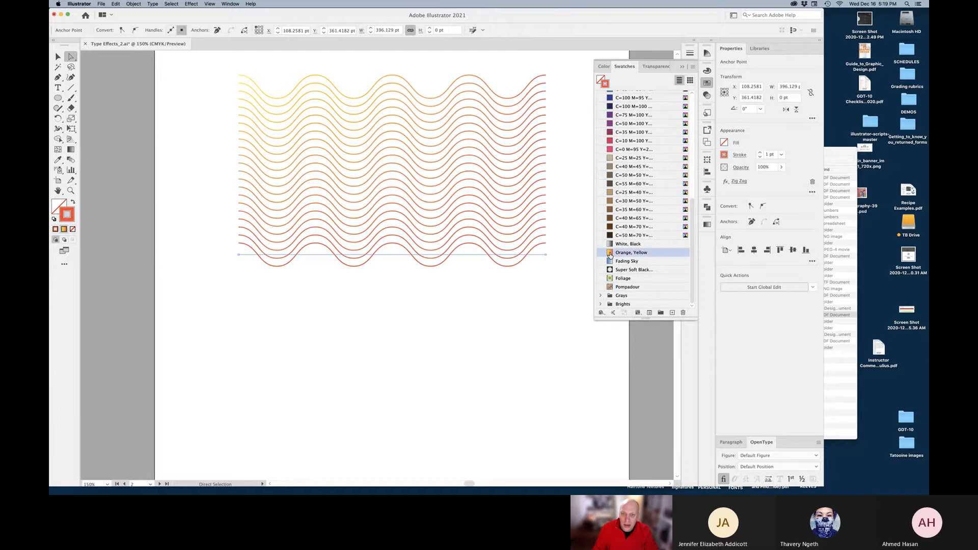
left_click(707, 225)
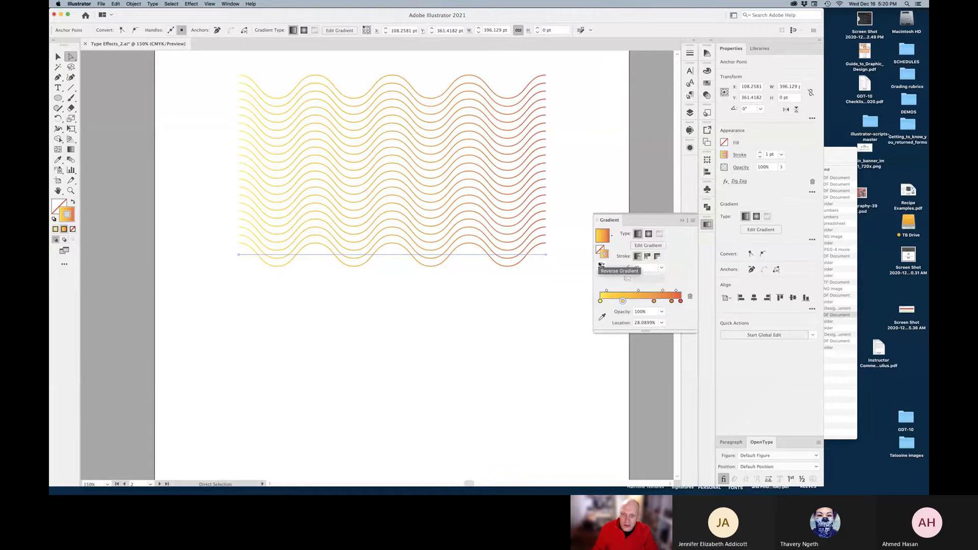
Reverse the gradient and remove all its middle stops
left_click(602, 265)
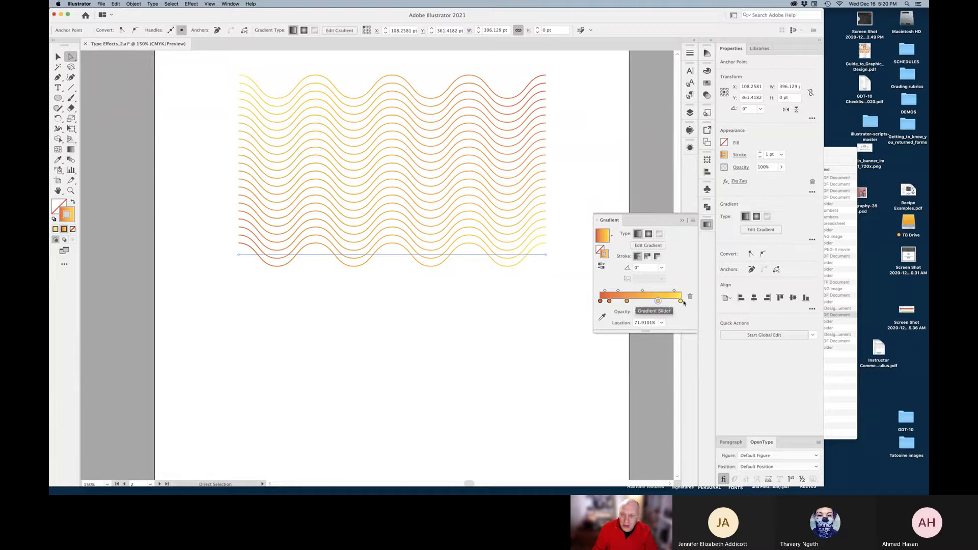
left_click(690, 297)
left_click(690, 298)
left_click(613, 301)
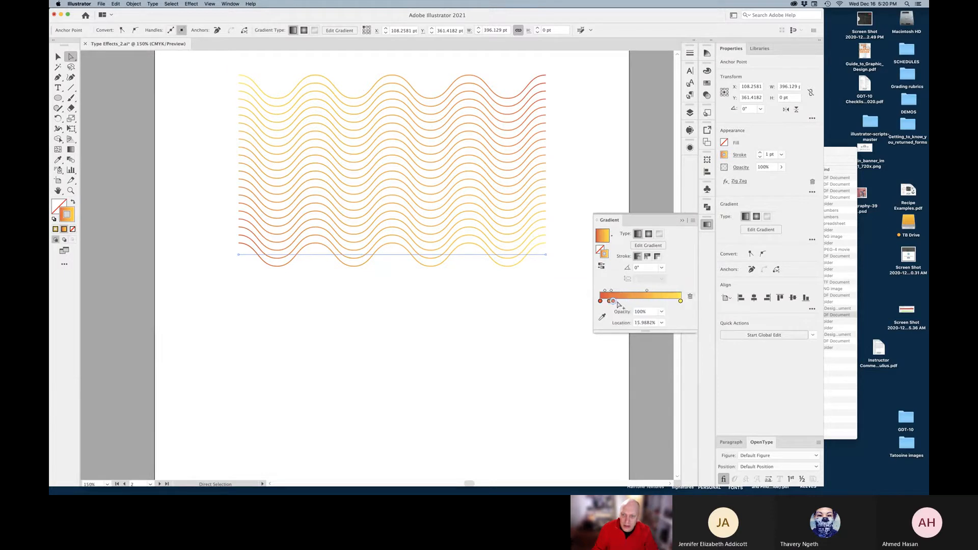
left_click(690, 297)
left_click(610, 301)
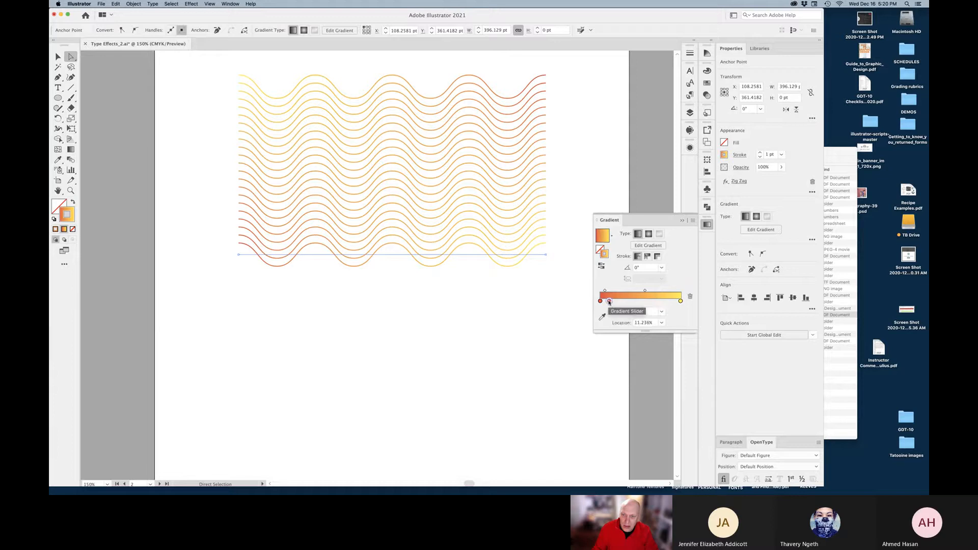
left_click(690, 298)
Make the left gradient stop blue and the right stop orange-red with magenta at 85
left_click(601, 302)
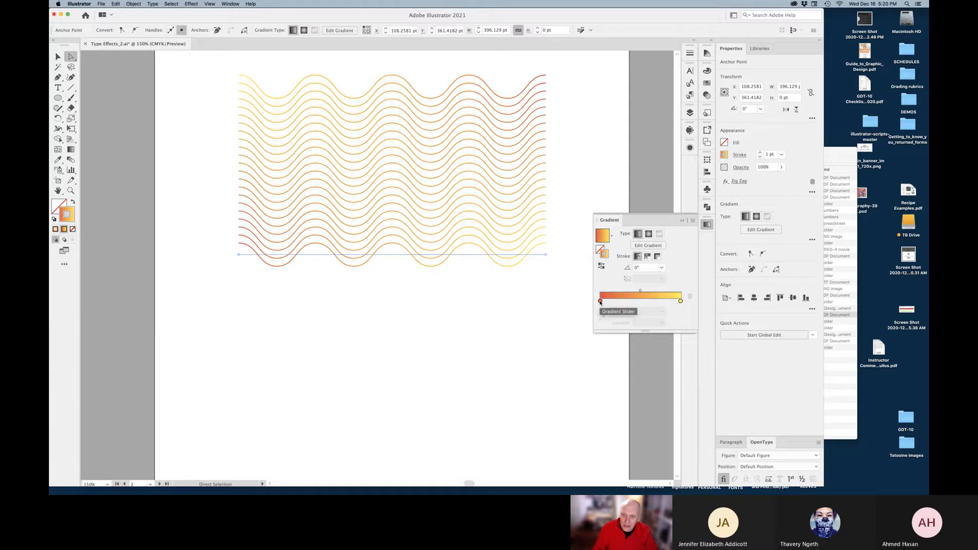
double_click(601, 302)
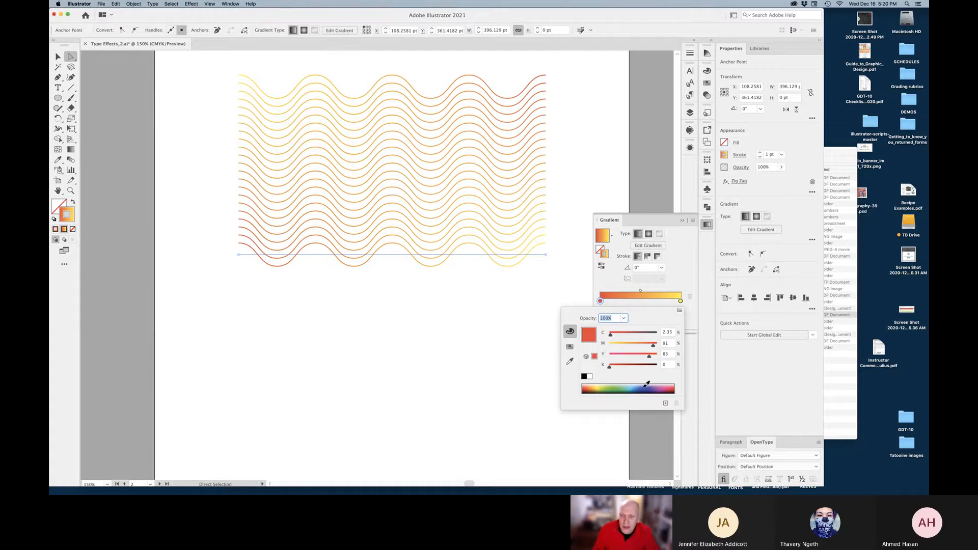
left_click(645, 386)
left_click(681, 301)
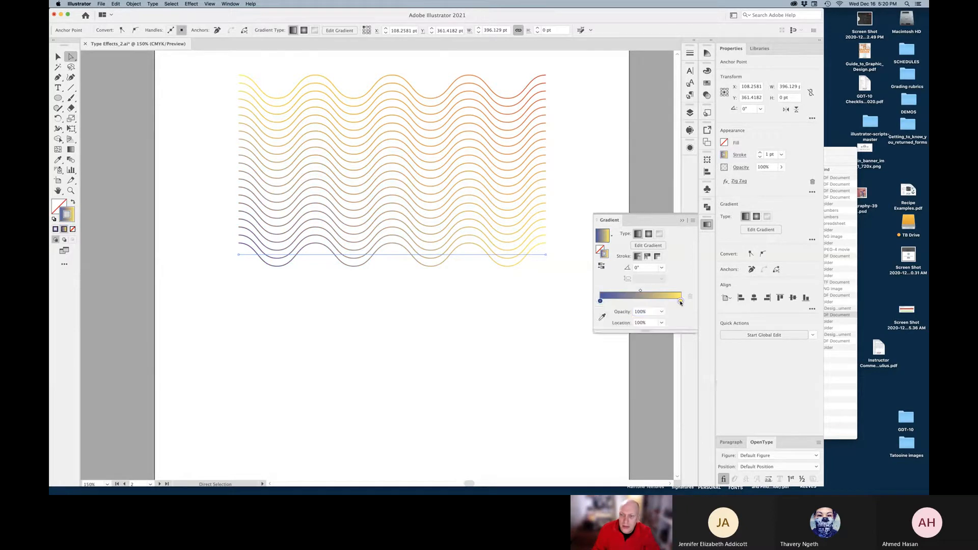
double_click(680, 302)
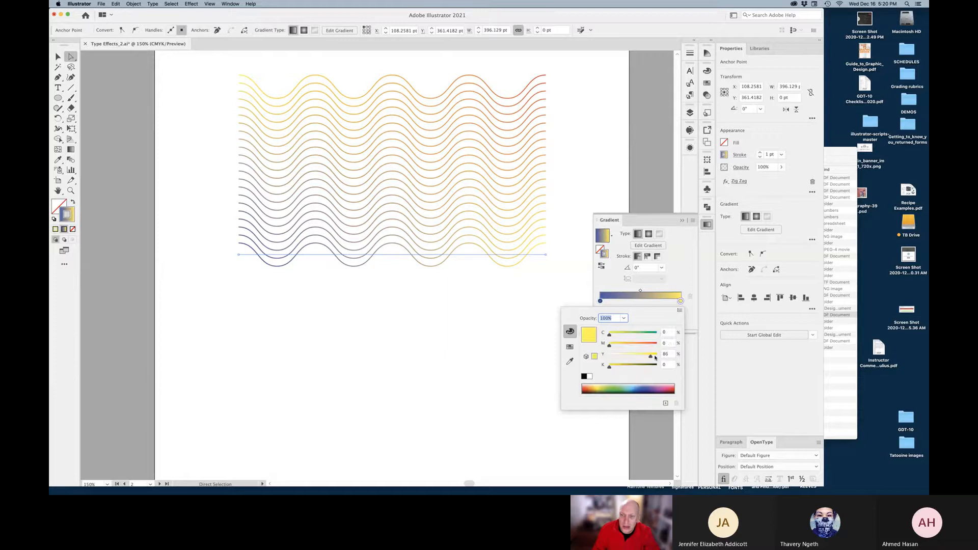
left_click(674, 386)
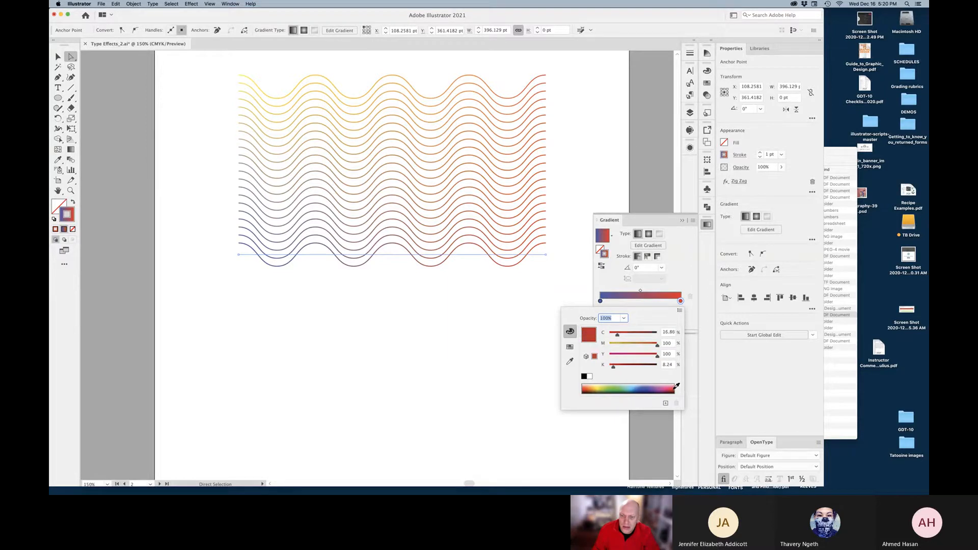
left_click_drag(676, 386, 585, 387)
left_click(651, 346)
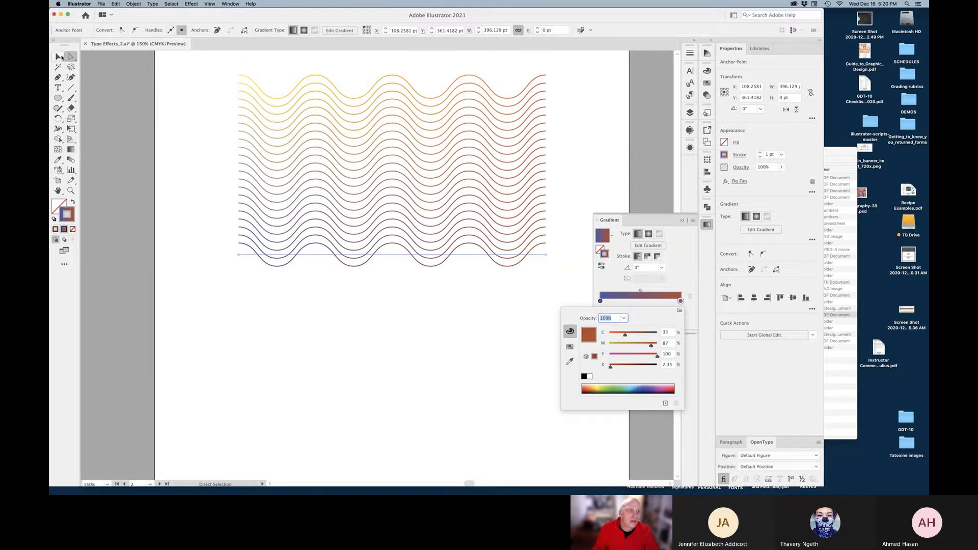
Give the top and bottom wave paths a 2 pt stroke
left_click(62, 57)
left_click_drag(406, 323, 450, 74)
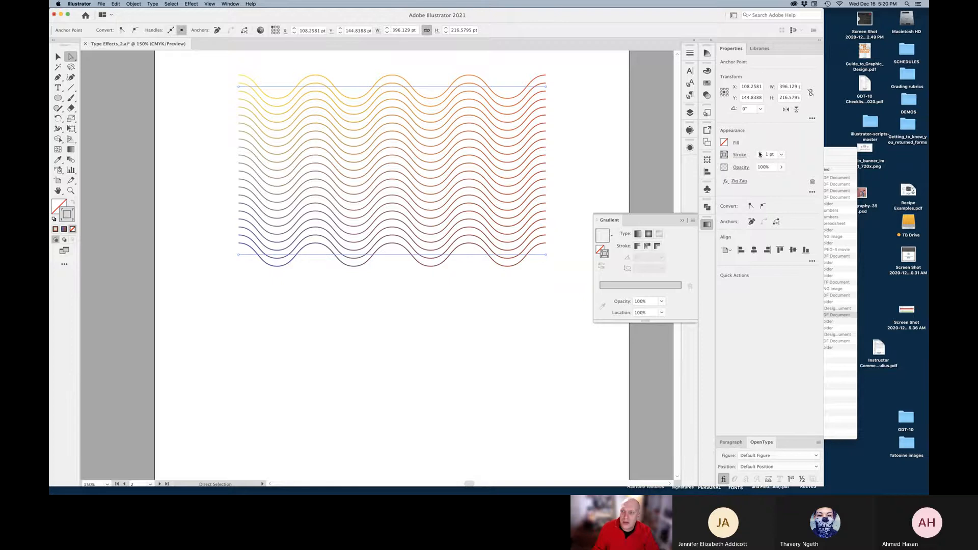
left_click(760, 153)
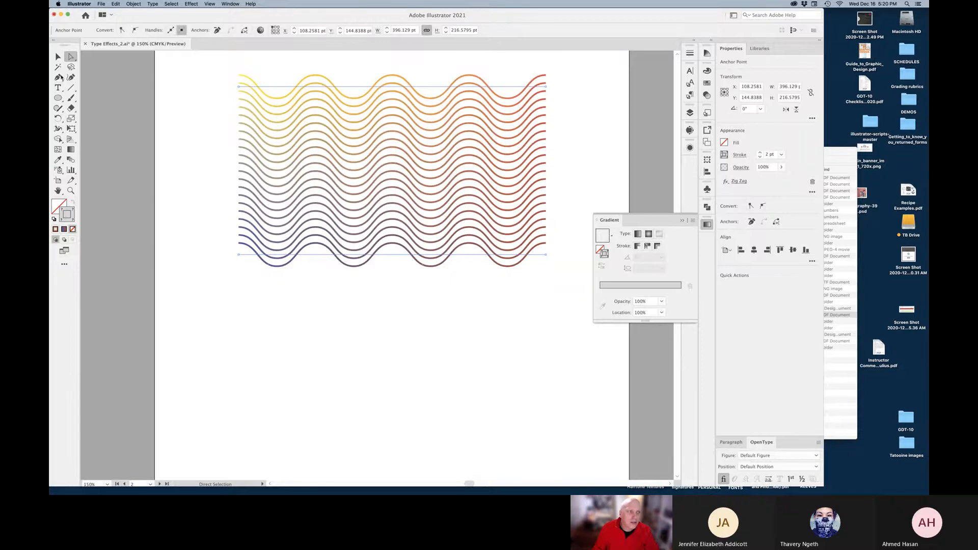
Type 'Groovy' below the waves and scale it up to about 65 pt
left_click(591, 194)
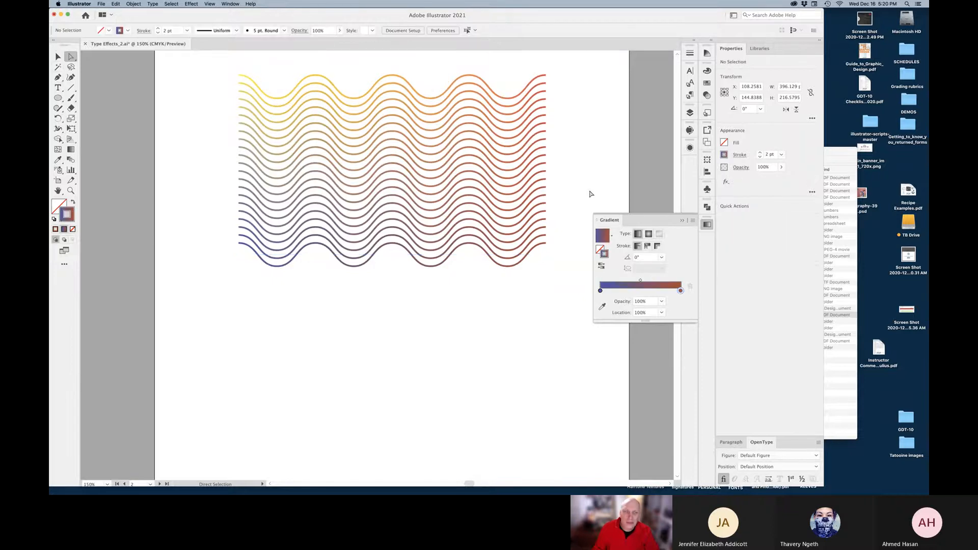
key("t")
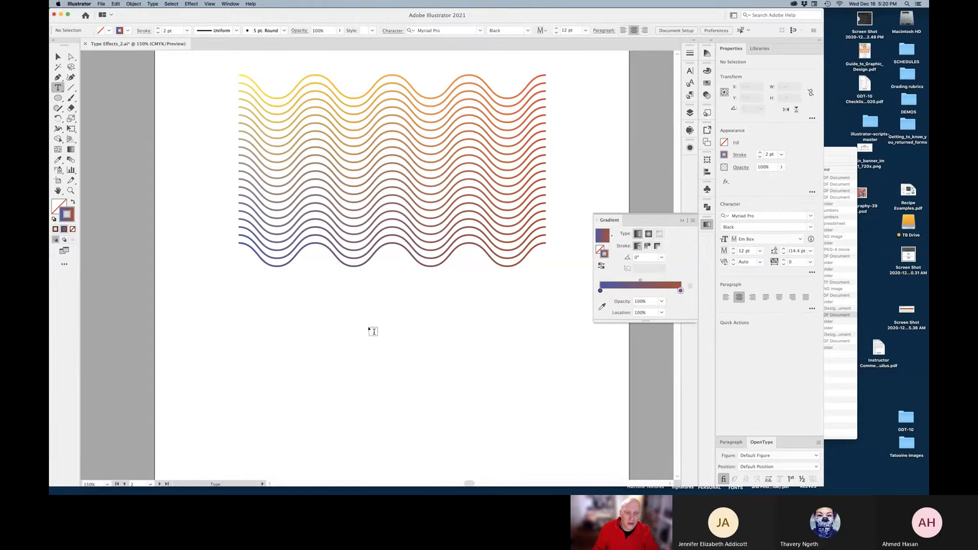
left_click(376, 333)
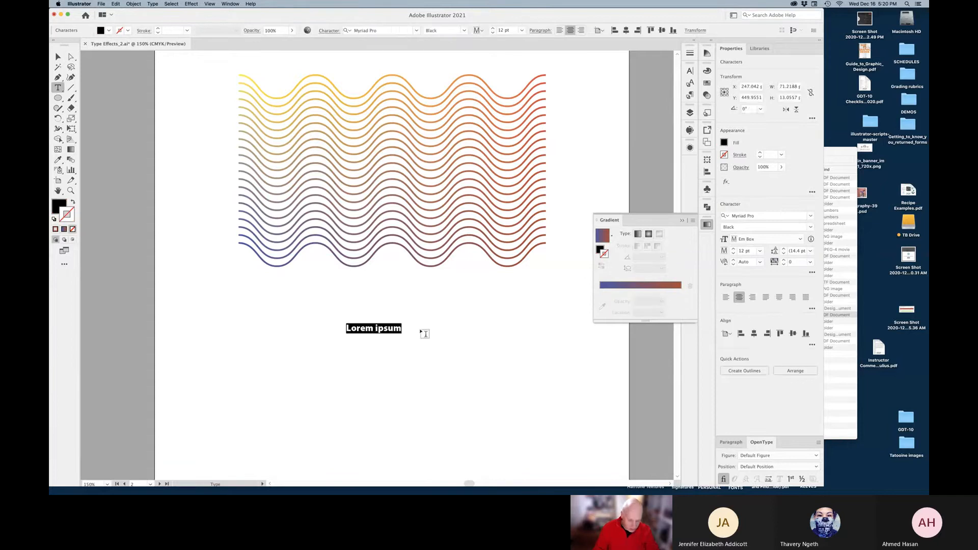
type("Groovy")
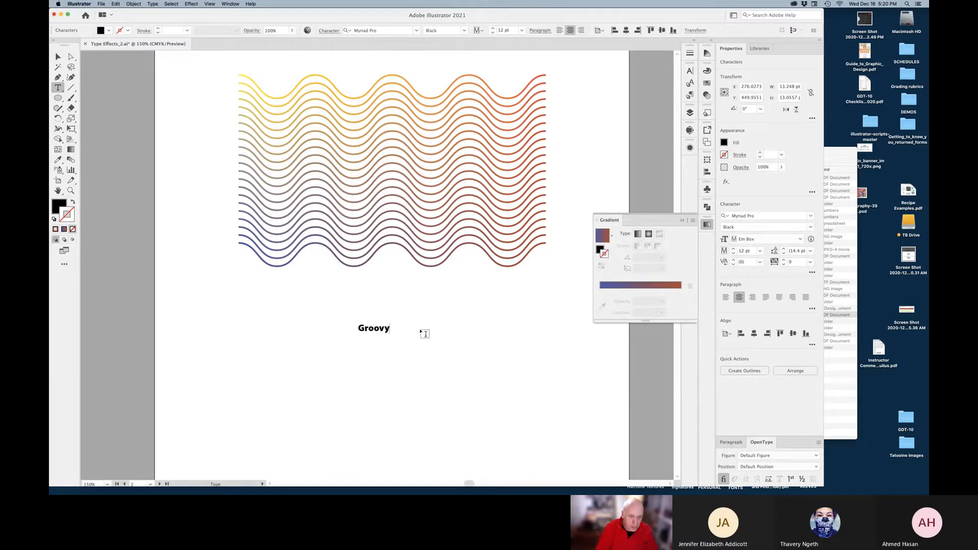
key("Escape")
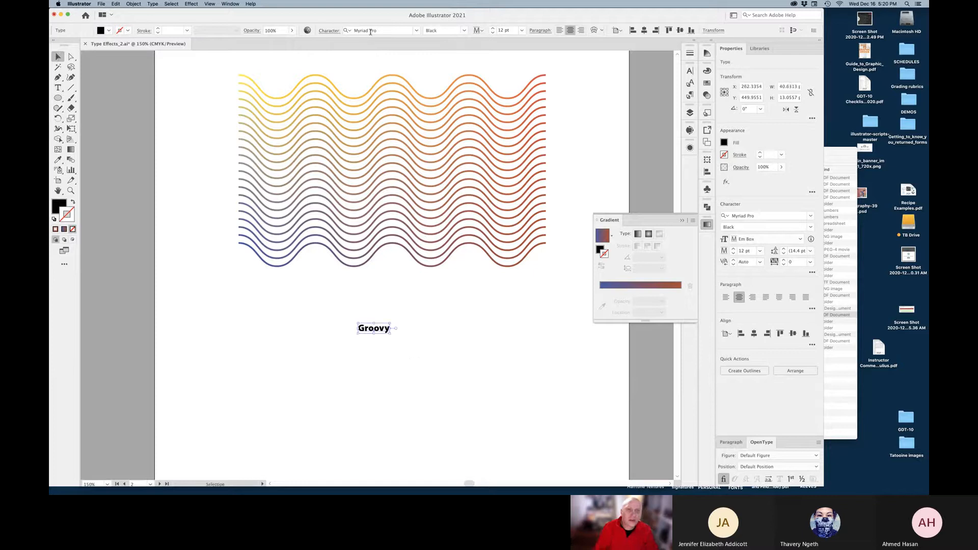
left_click_drag(390, 333, 450, 340)
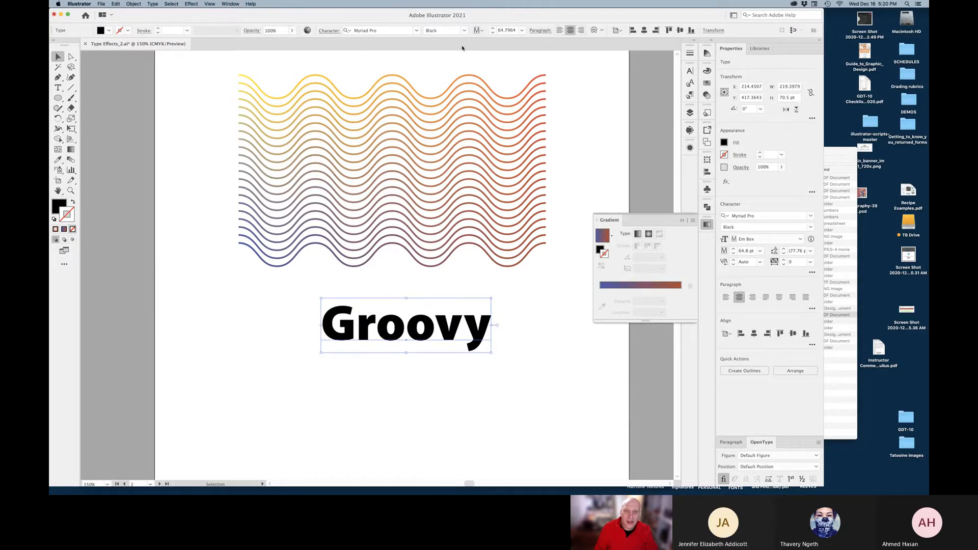
left_click(417, 31)
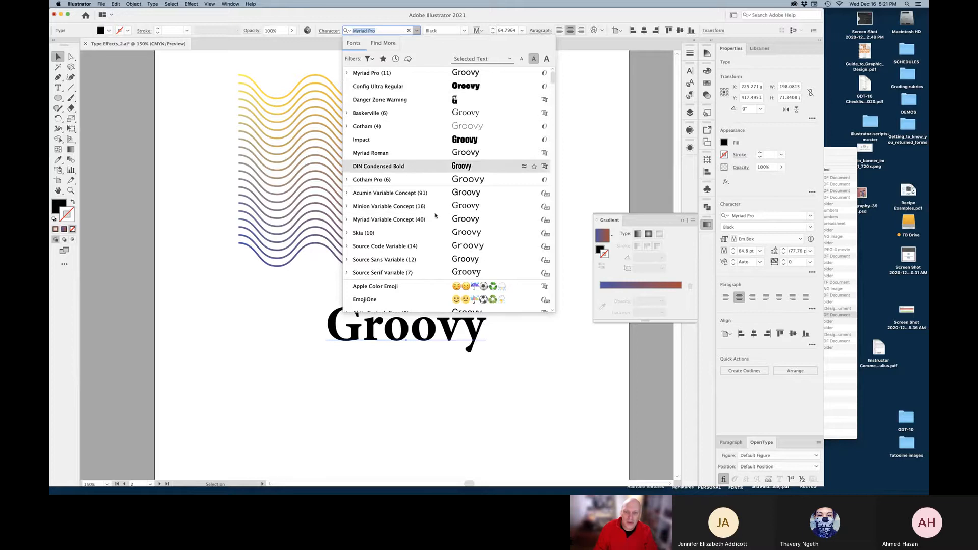
Set Groovy in Config Ultra Regular, scale it to about 130 pt across the waves' middle
left_click(402, 88)
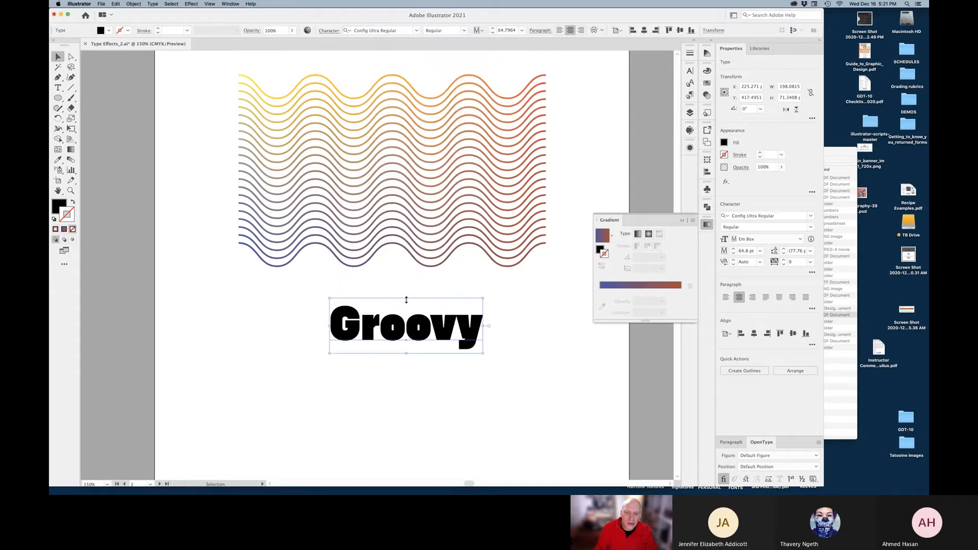
left_click_drag(406, 298, 409, 245)
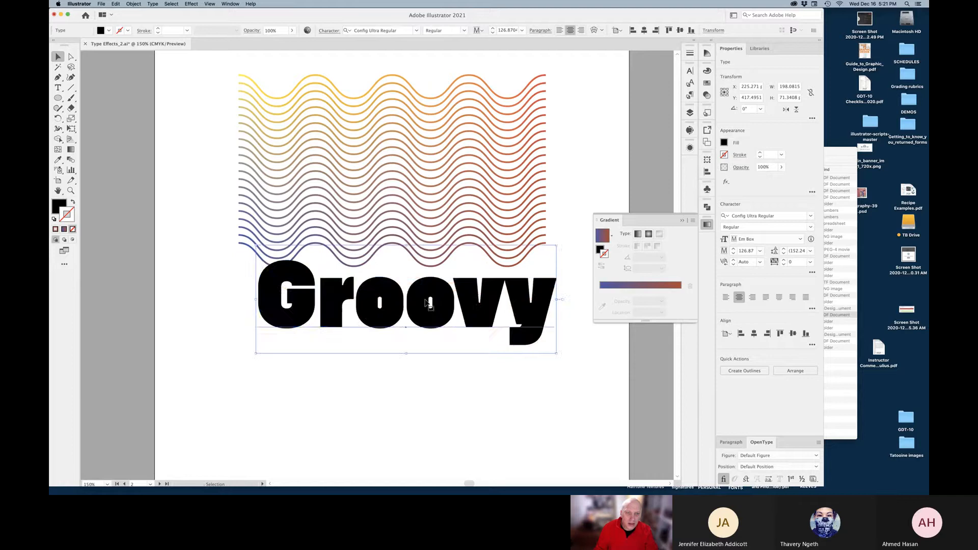
left_click_drag(430, 316, 409, 183)
left_click_drag(539, 165, 546, 166)
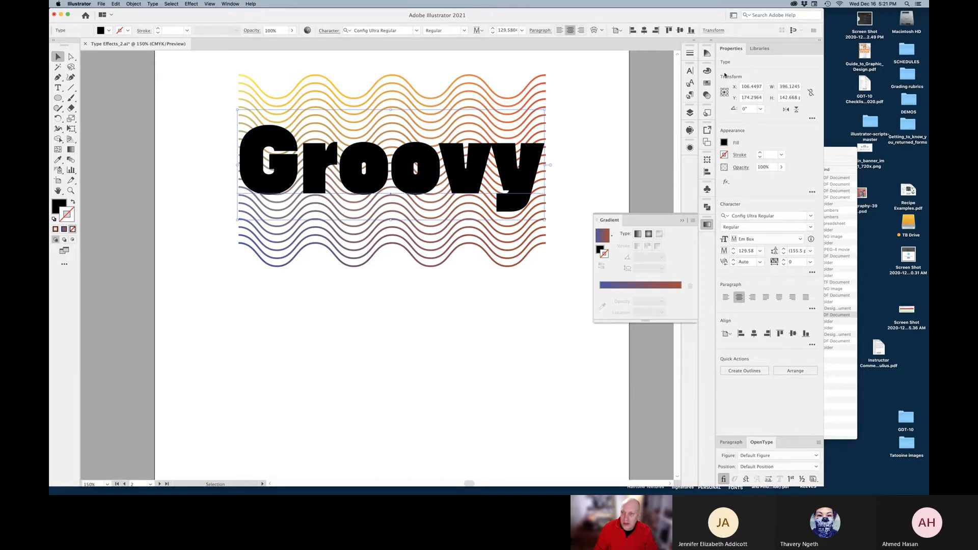
Set Groovy's tracking to -30 and enlarge it to about 136 pt
left_click(691, 72)
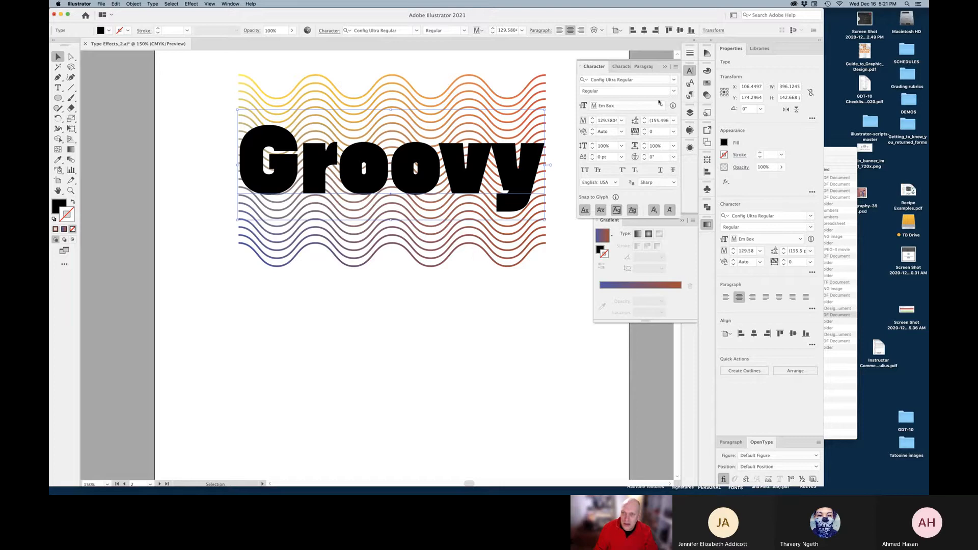
left_click(645, 134)
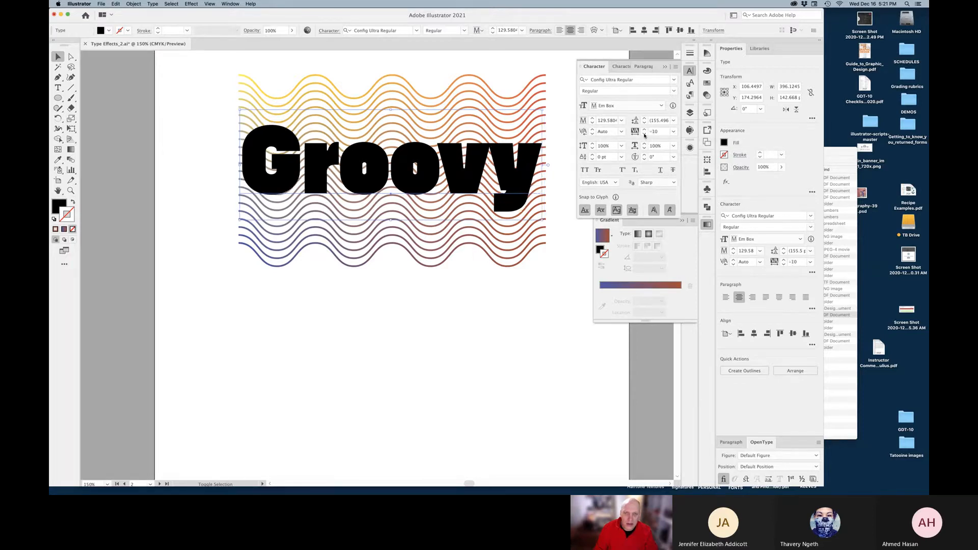
left_click(644, 134)
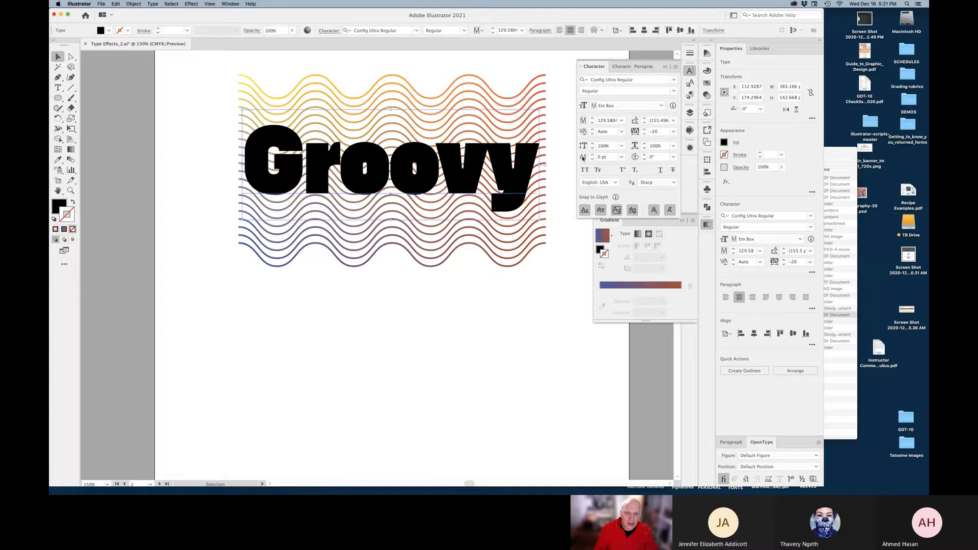
left_click(644, 134)
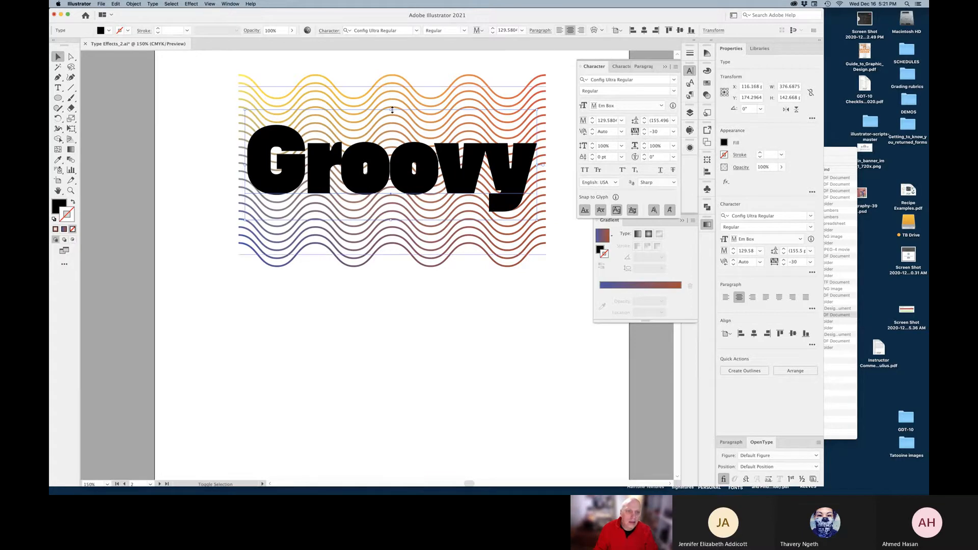
left_click_drag(392, 110, 396, 104)
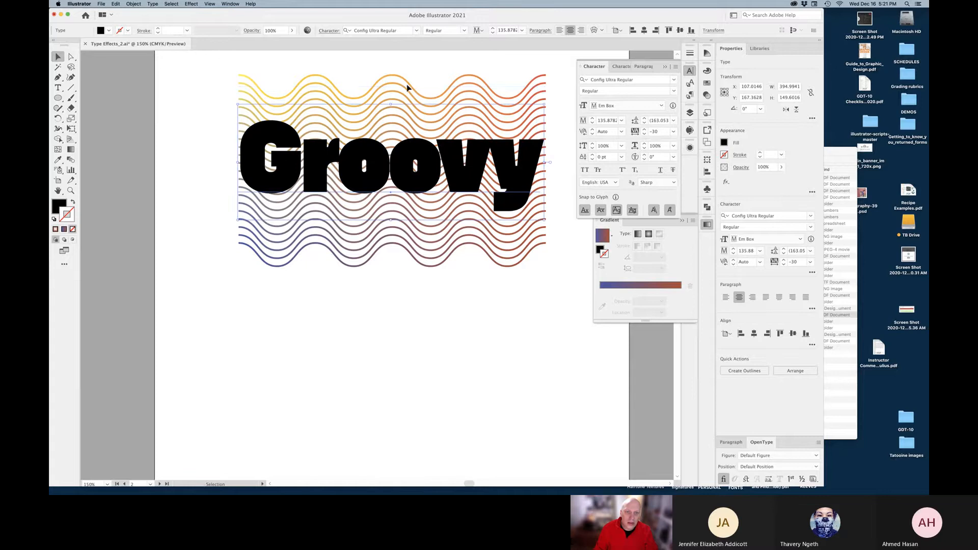
Direct-select the blend's top wave path and move it down 10 pt
left_click(405, 87)
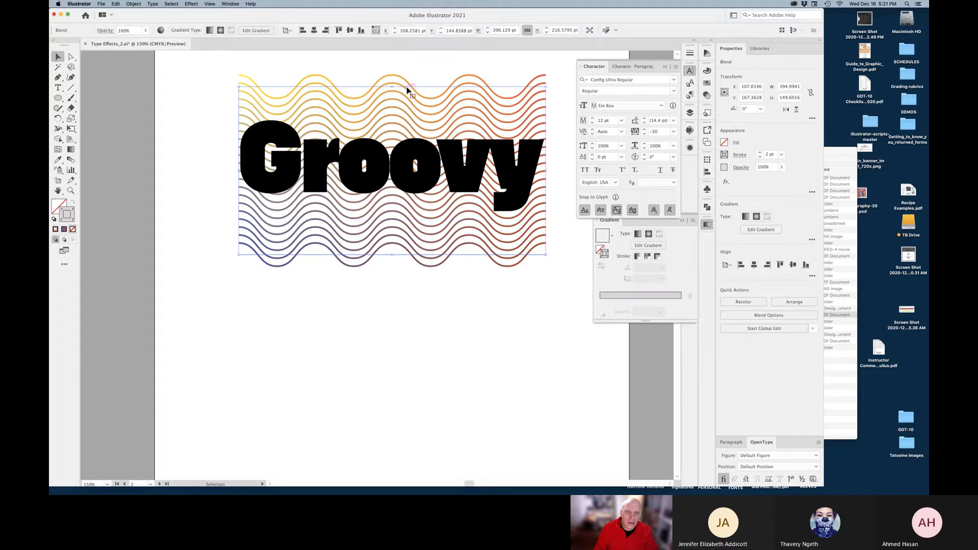
left_click(72, 59)
left_click(353, 80)
left_click(356, 87)
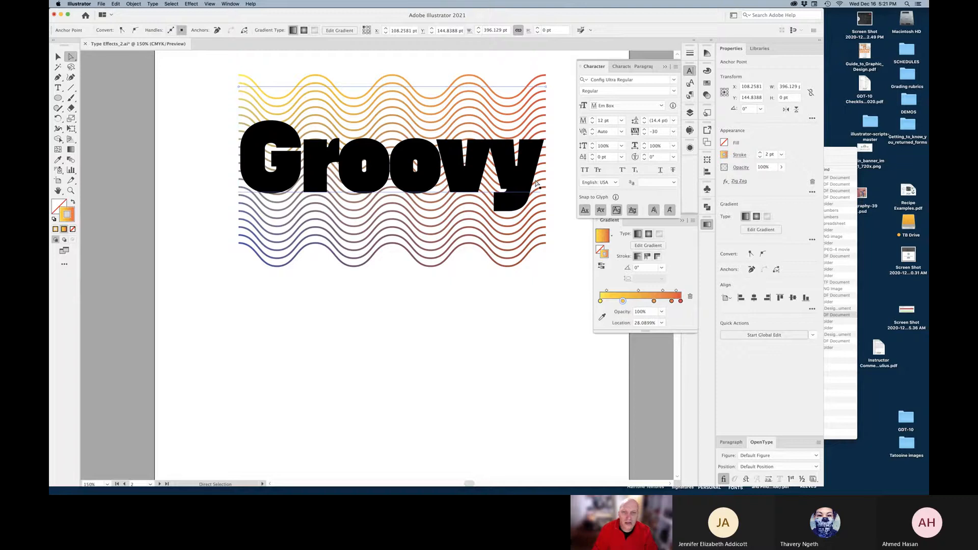
key("shift+Down")
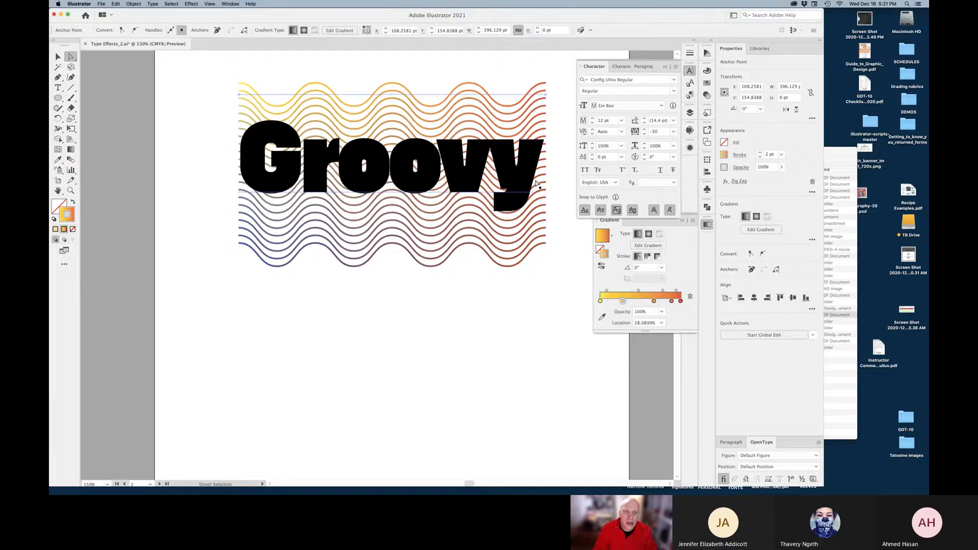
Nudge the top and bottom wavy blend paths inward to match the Groovy word's height
key("Down")
key("Down")
key("Down")
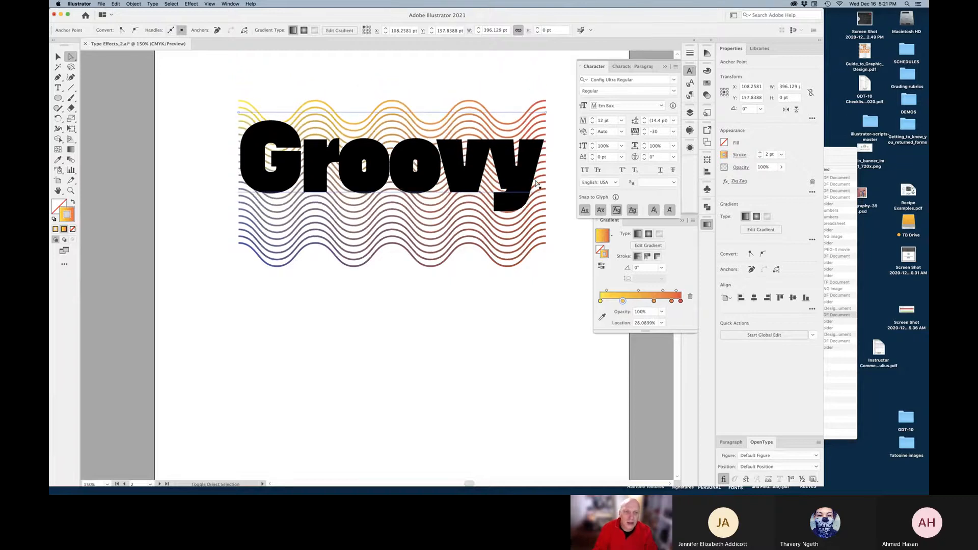
key("shift+Down")
key("shift+Down")
key("shift+Up")
key("shift+Up")
key("Up")
key("Up")
key("Up")
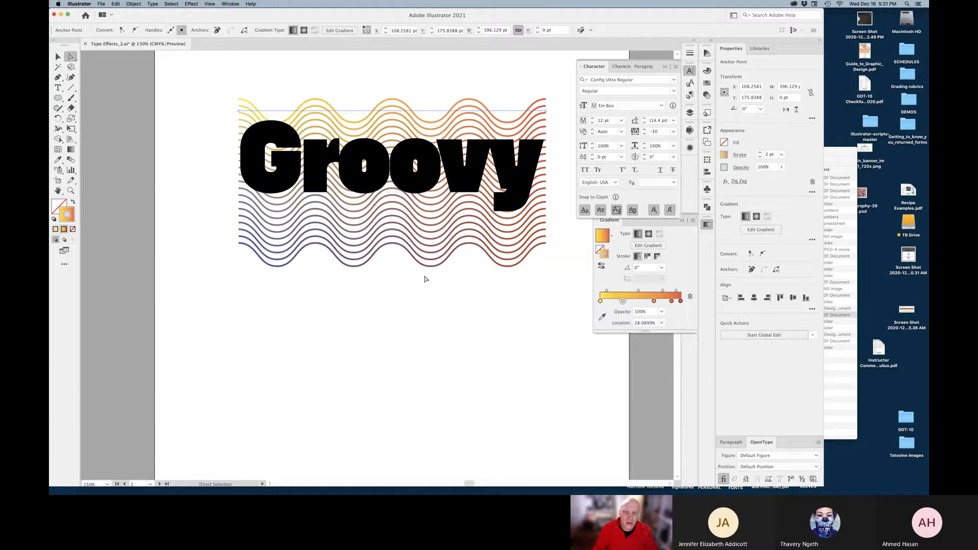
left_click(416, 255)
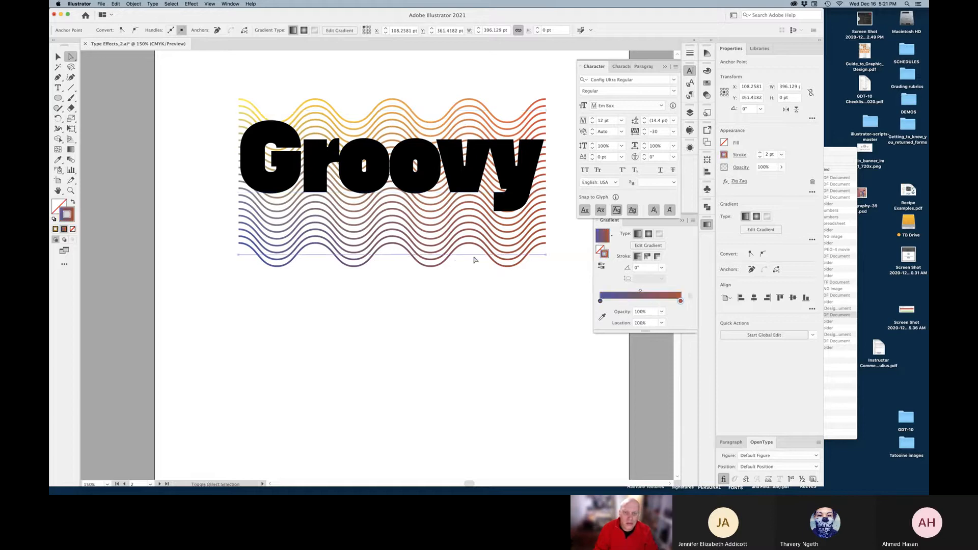
key("shift+Up")
key("shift+Up")
key("shift+Up")
key("shift+Up")
key("shift+Up")
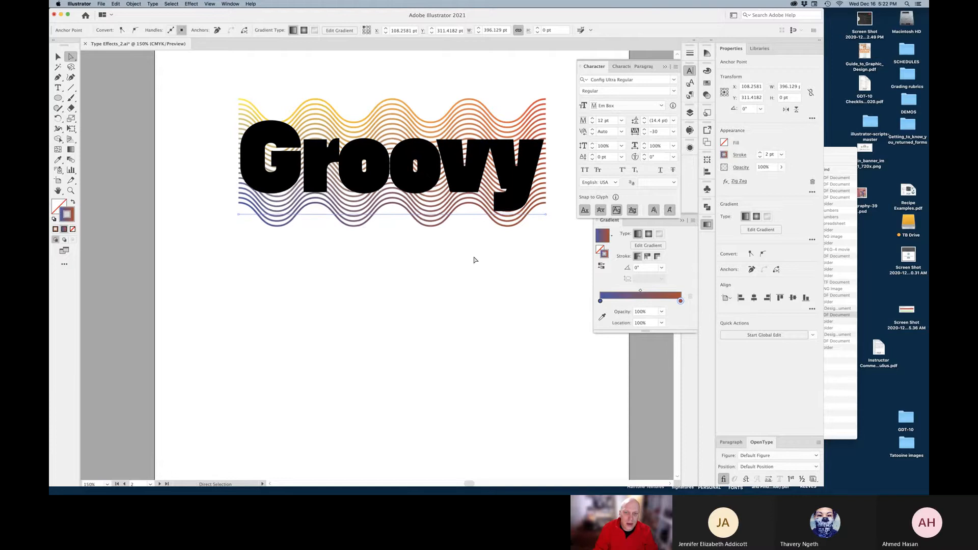
key("Up")
key("Up")
key("Up")
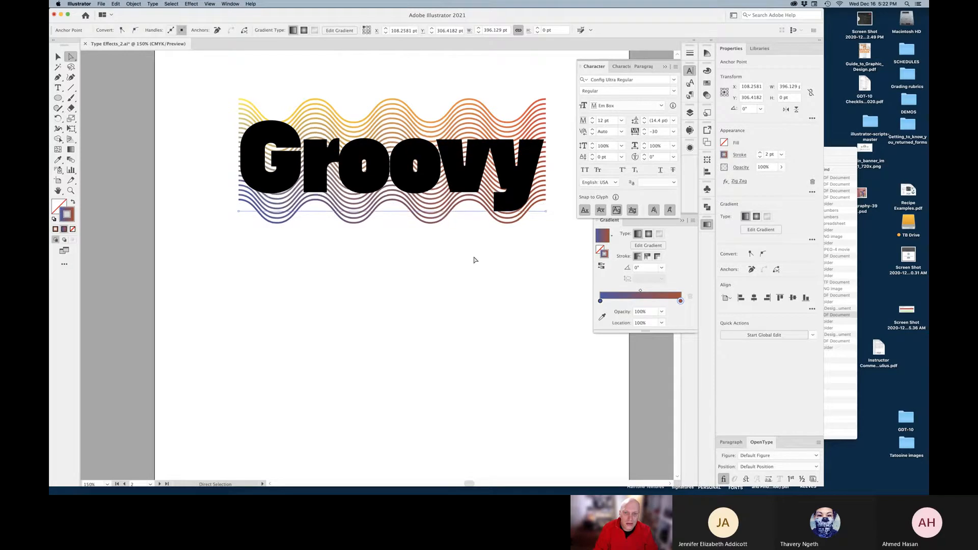
key("shift+Up")
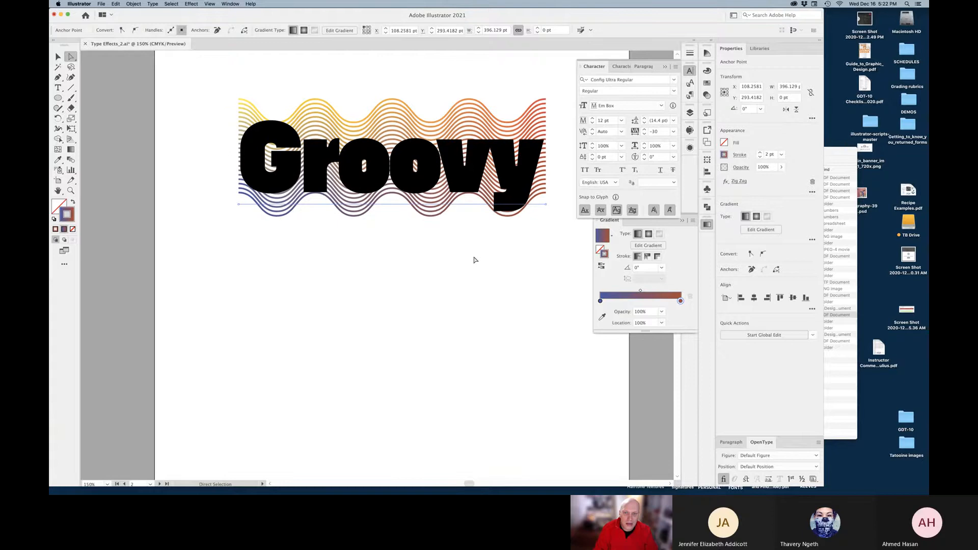
key("Up")
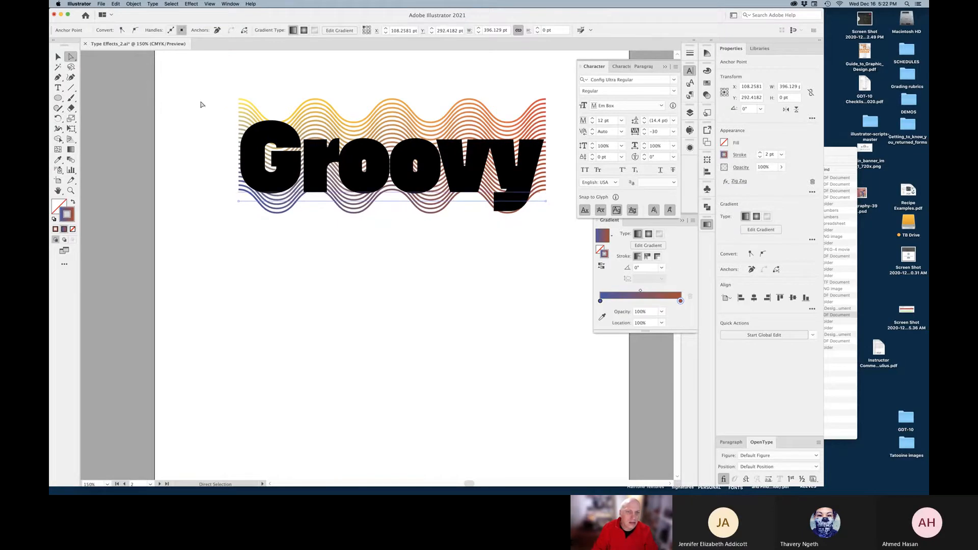
Reduce the wavy-line blend from 20 to 17 specified steps
left_click(57, 57)
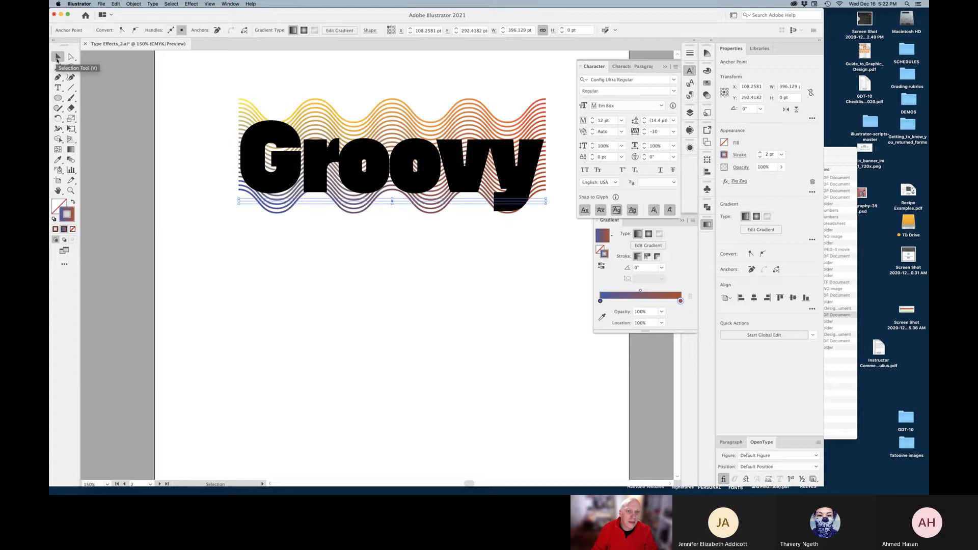
left_click(342, 283)
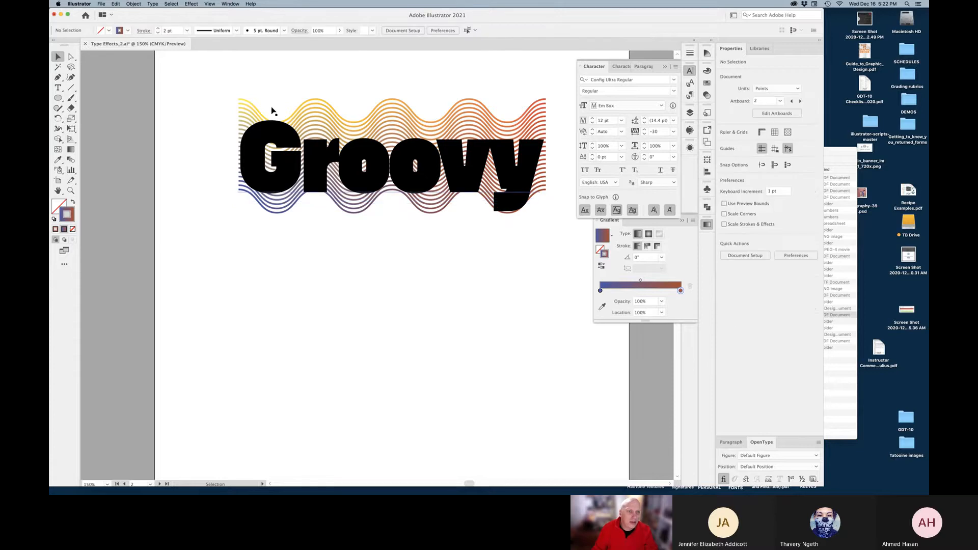
left_click(254, 111)
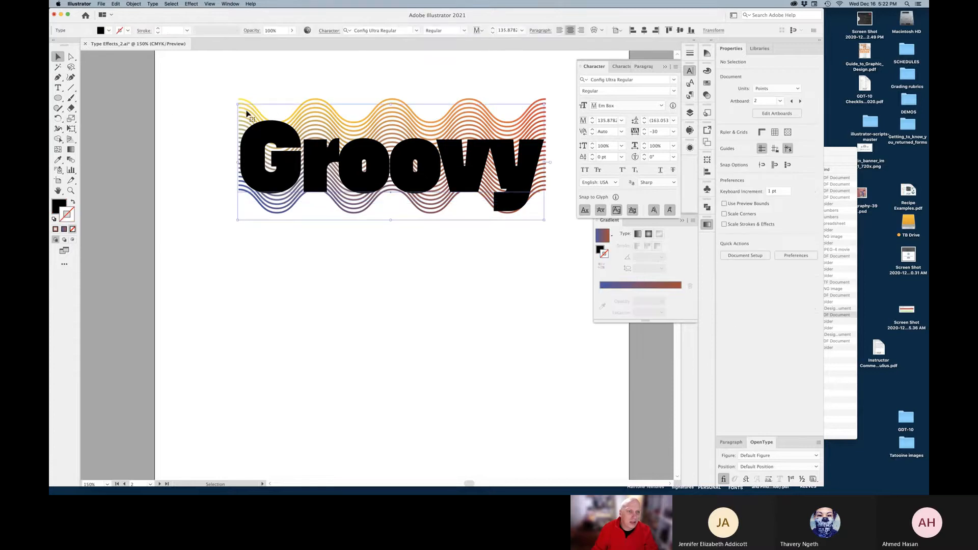
left_click(248, 99)
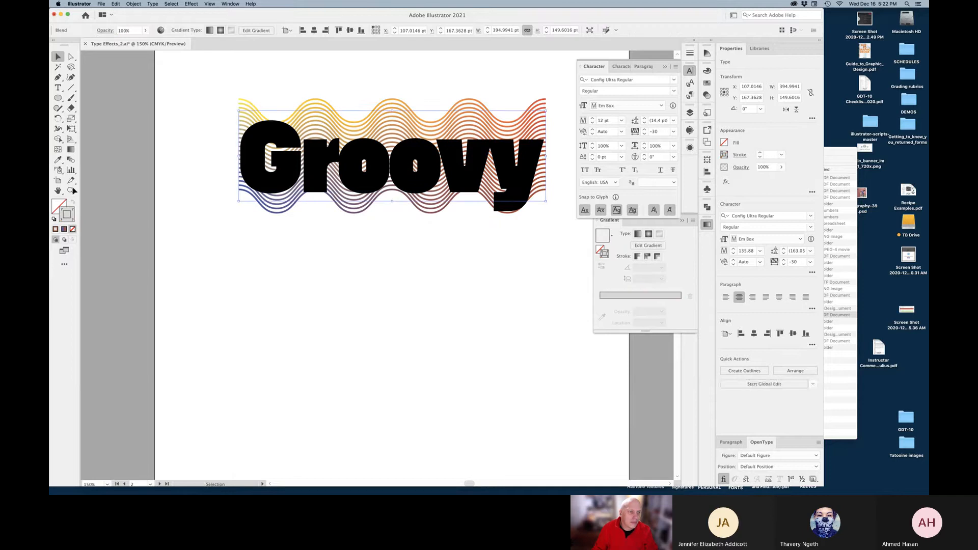
double_click(71, 159)
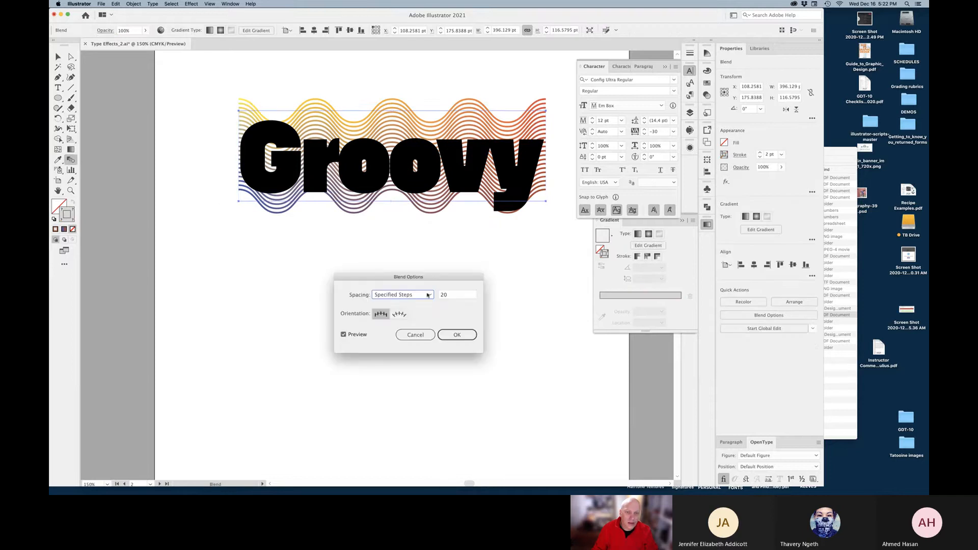
left_click(449, 297)
key("Down")
key("Down")
key("Down")
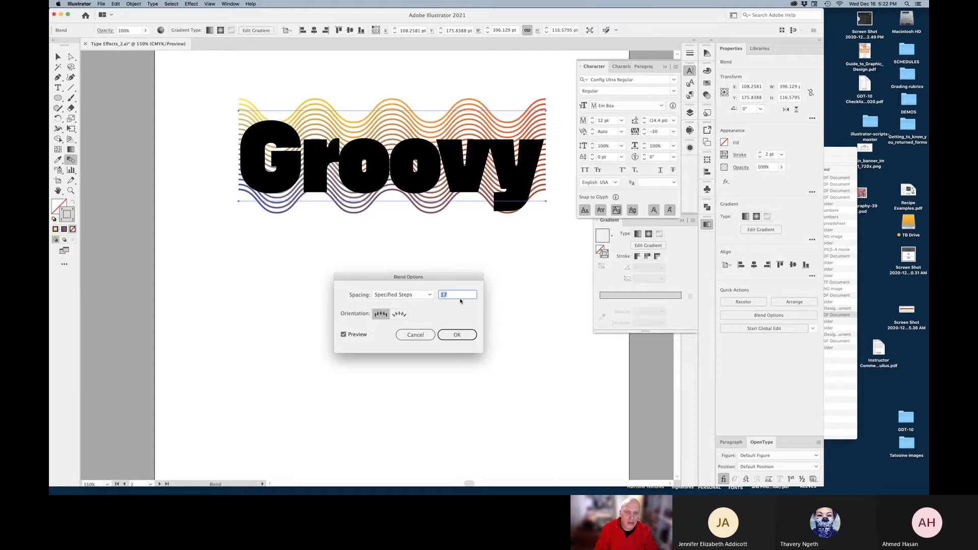
left_click(458, 335)
key("v")
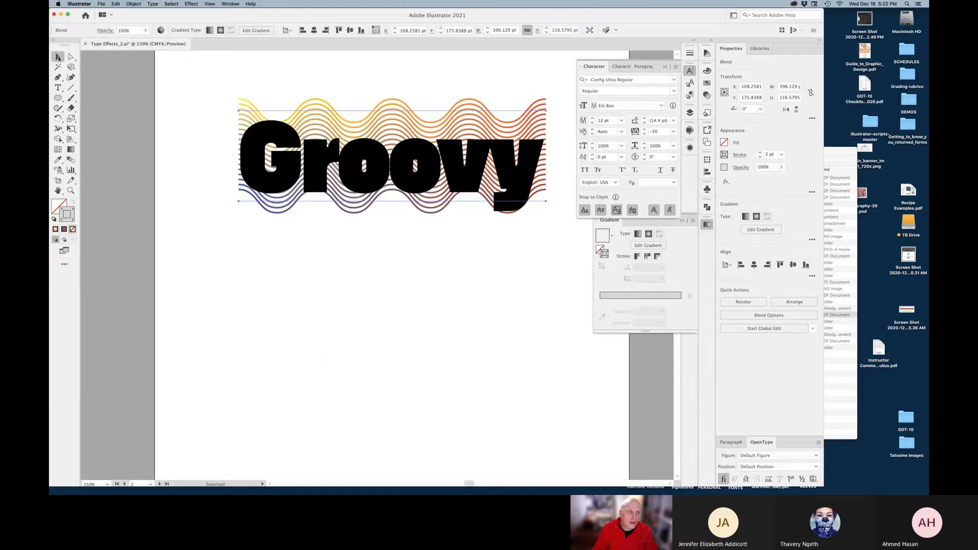
left_click(356, 247)
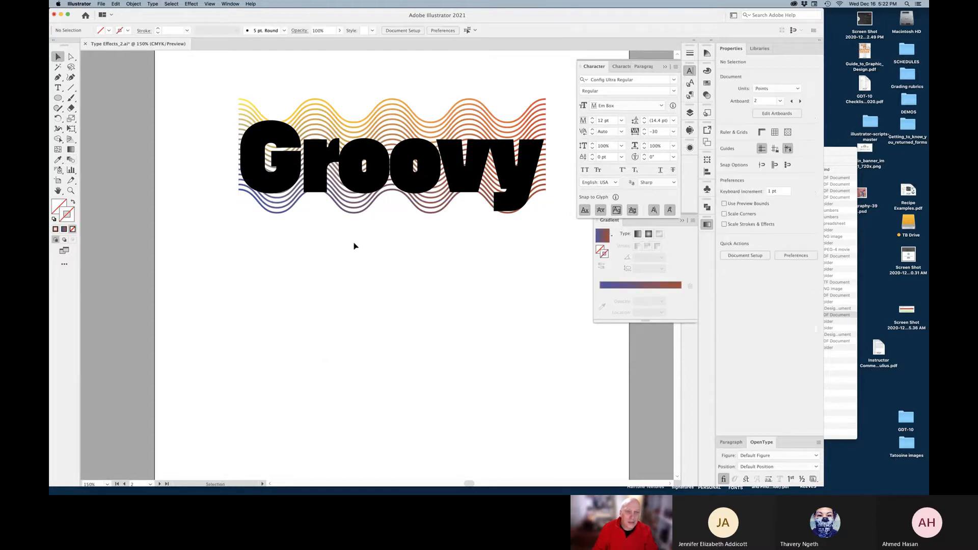
Select the Groovy text with the wavy blend and apply Make Clipping Mask
left_click(361, 187)
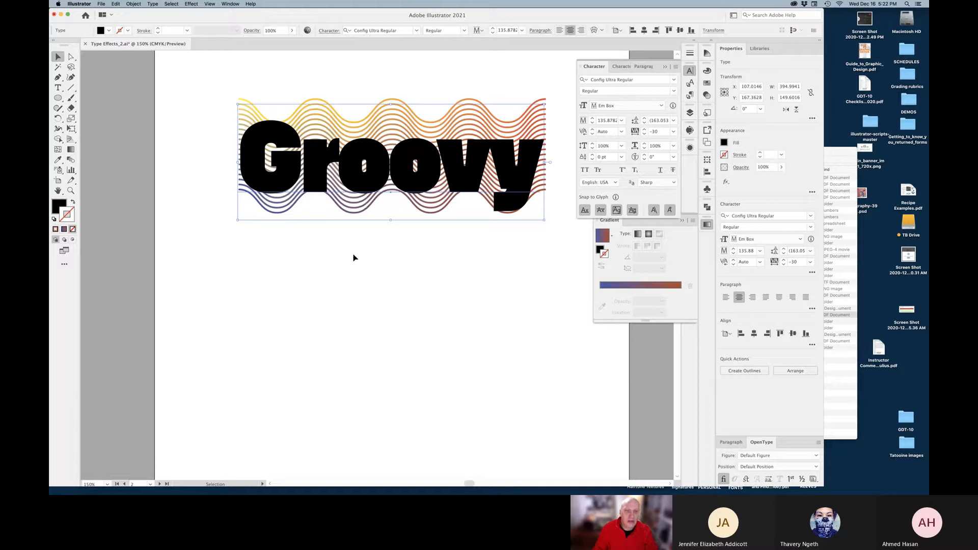
left_click(470, 117, "shift")
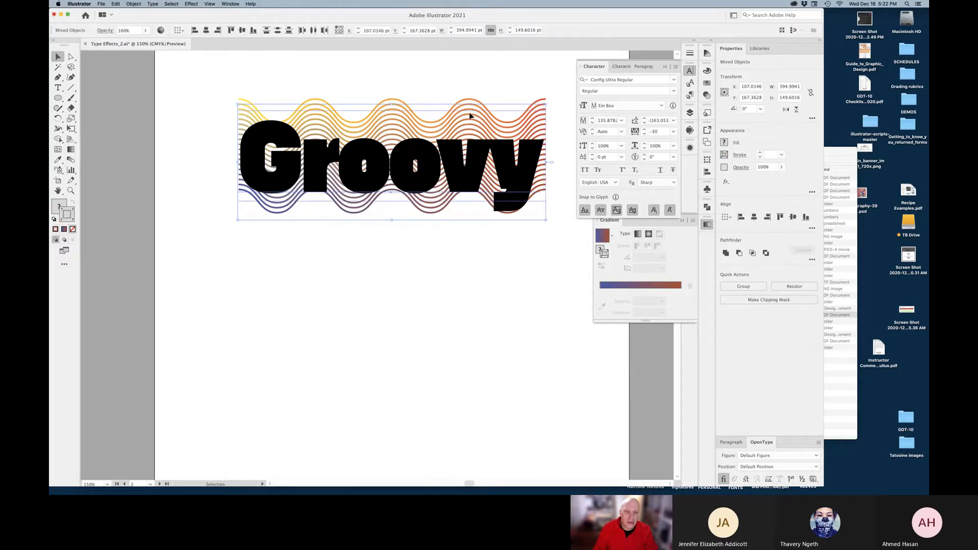
right_click(421, 183)
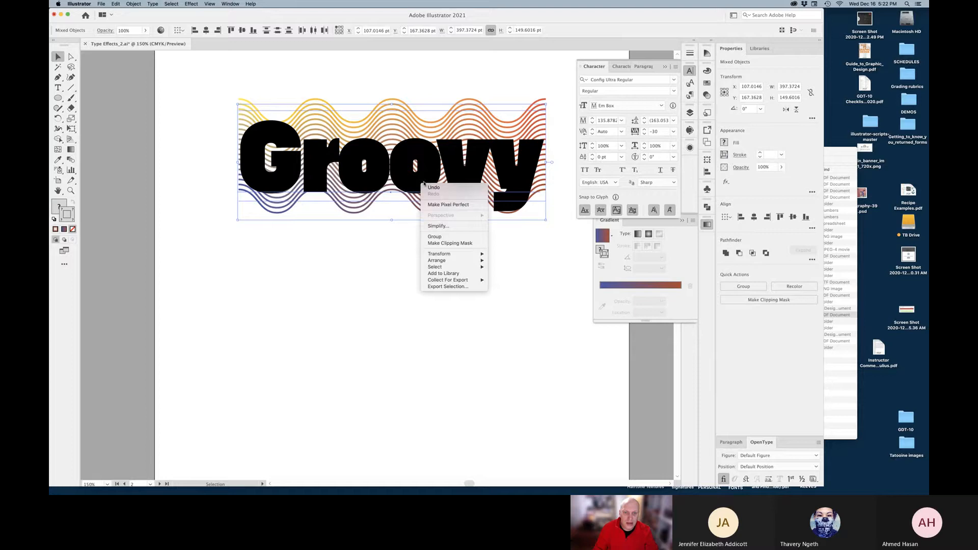
left_click(455, 245)
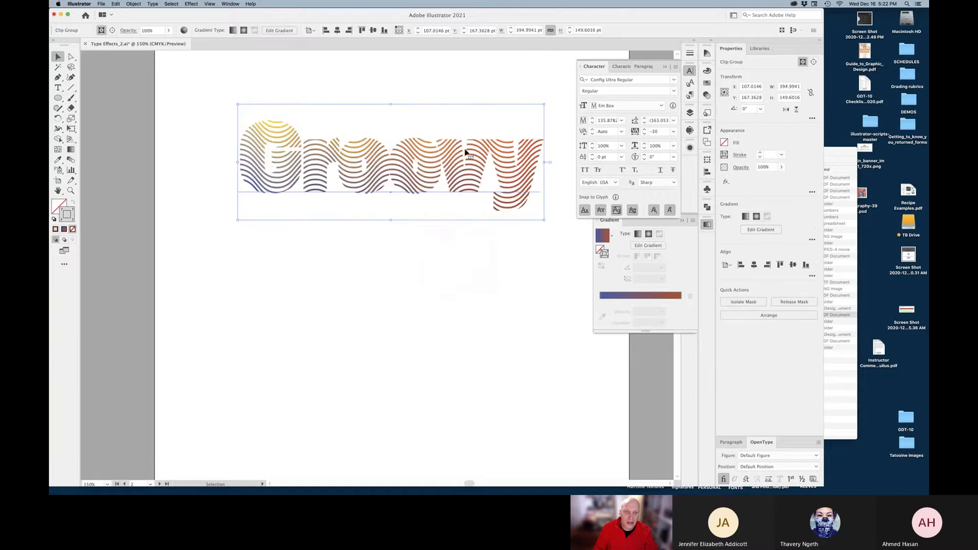
left_click(433, 273)
Toggle undo and redo repeatedly to compare the artwork with and without the clipping mask
key("super+z")
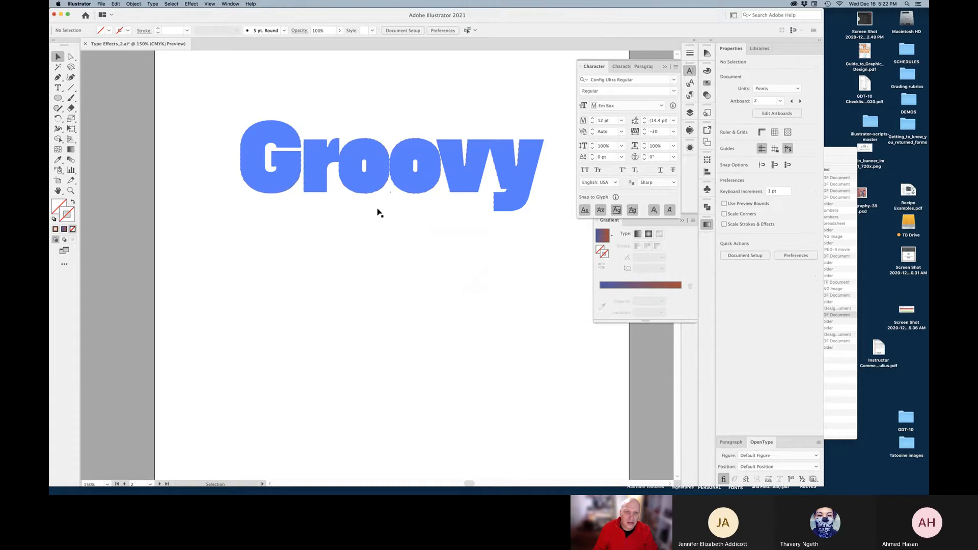
key("super+shift+z")
key("super+z")
key("super+shift+z")
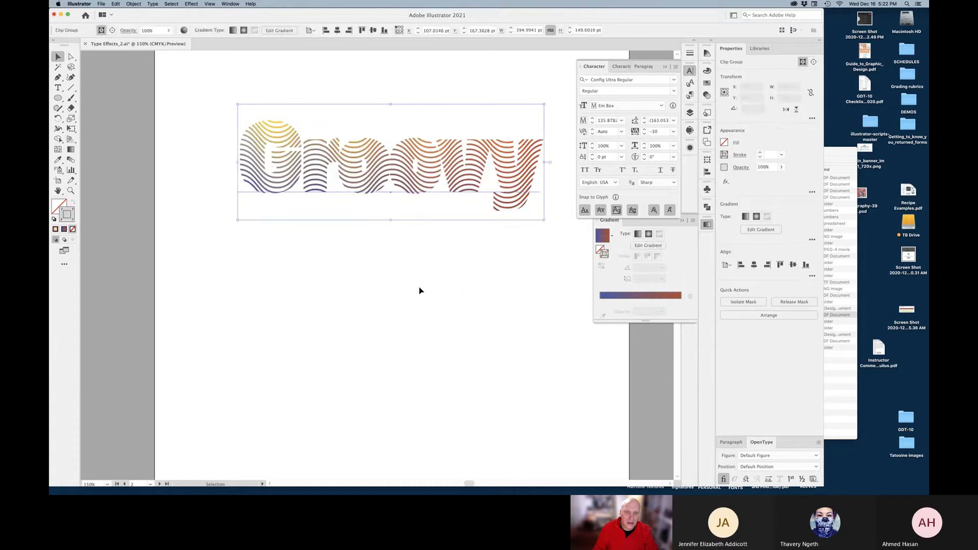
left_click(420, 289)
key("super+z")
key("super+shift+z")
key("super+z")
key("super+shift+z")
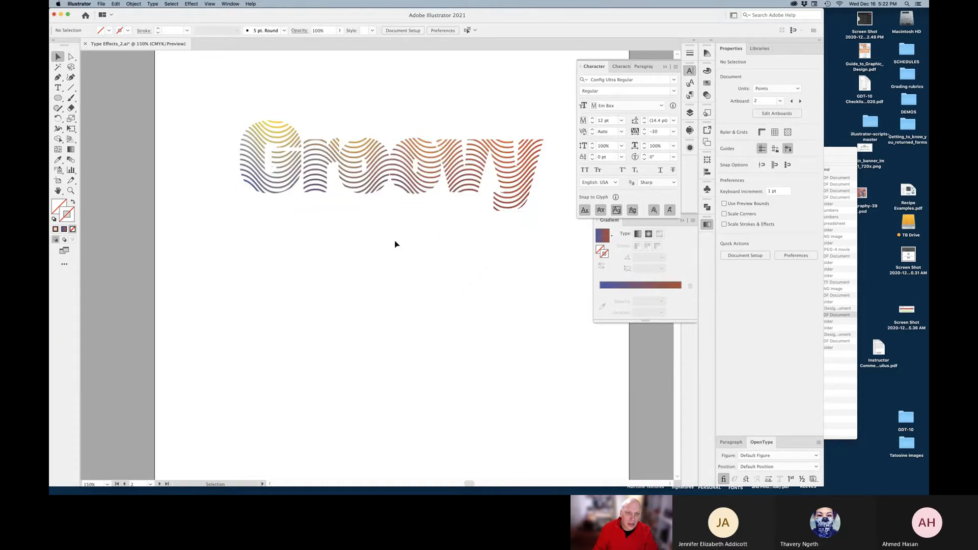
key("super+z")
key("super+shift+z")
left_click(113, 4)
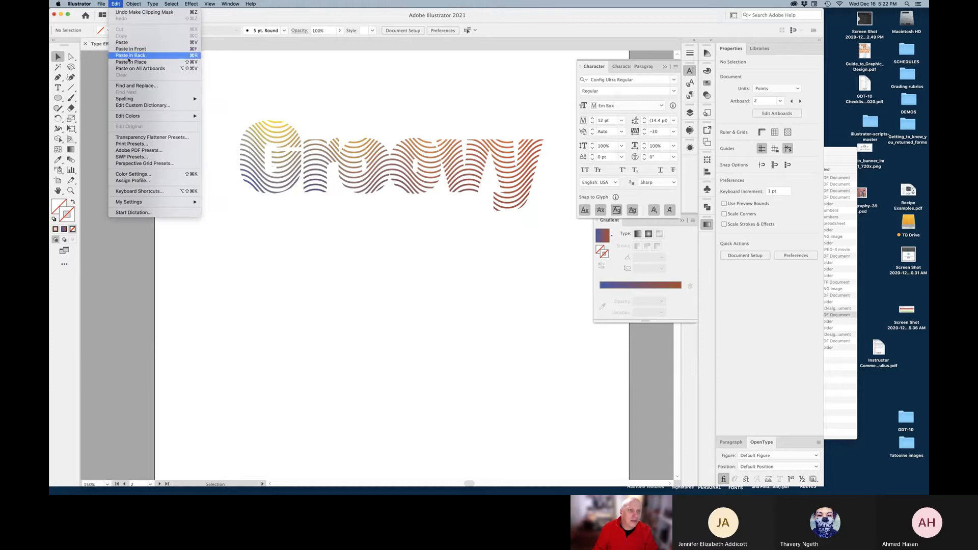
Paste a copy of Groovy behind the lines, give it a white stroke and thicken it
left_click(128, 55)
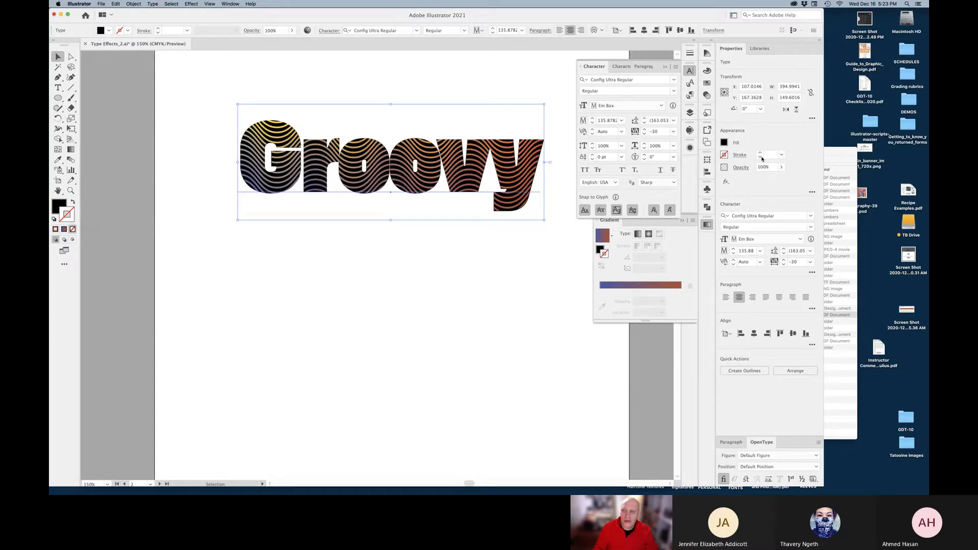
left_click(726, 156)
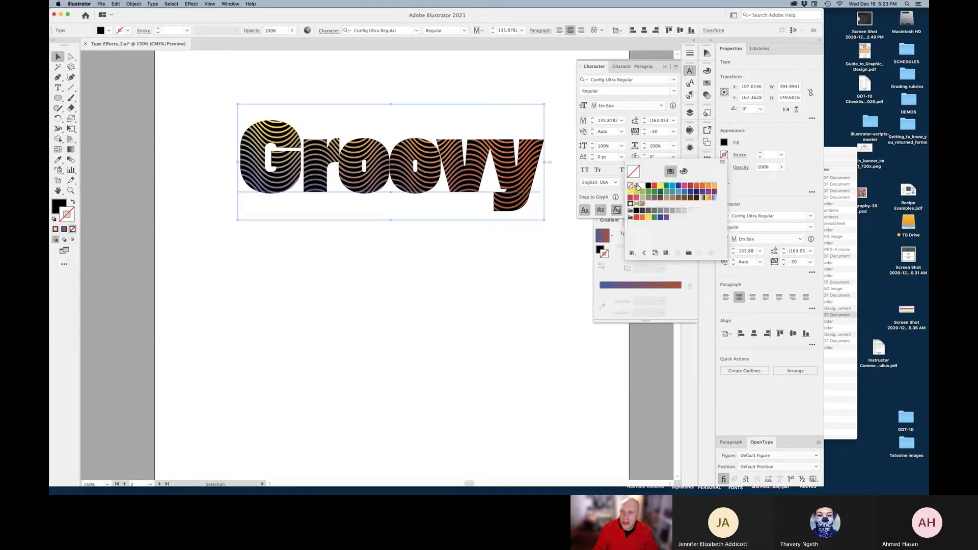
left_click(642, 187)
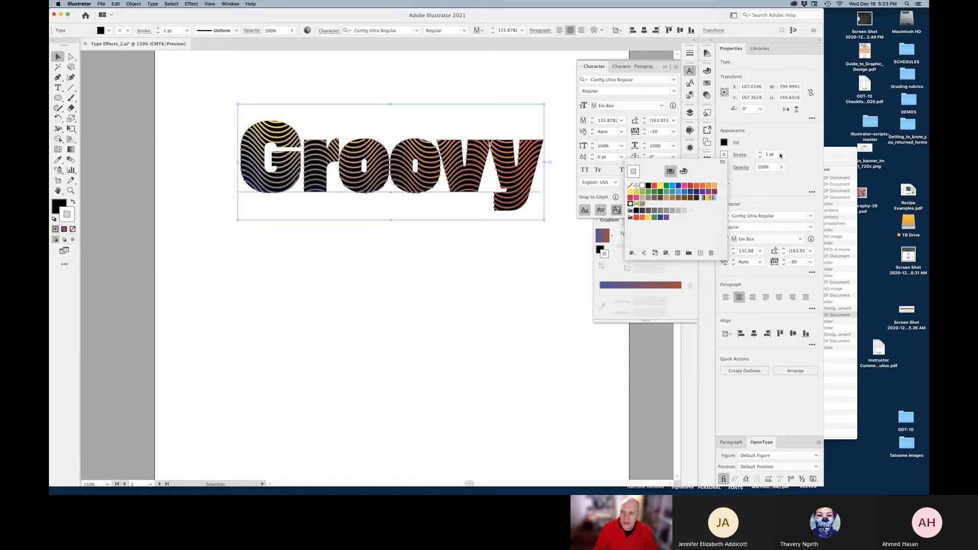
left_click(760, 154)
left_click(760, 154)
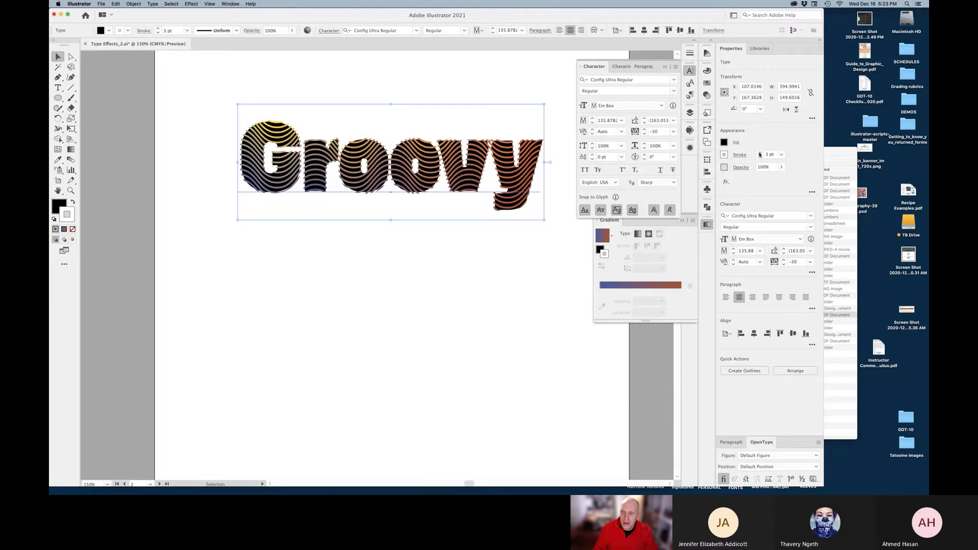
Try yellow and then green fills on the Groovy text with a matching green stroke
left_click(724, 144)
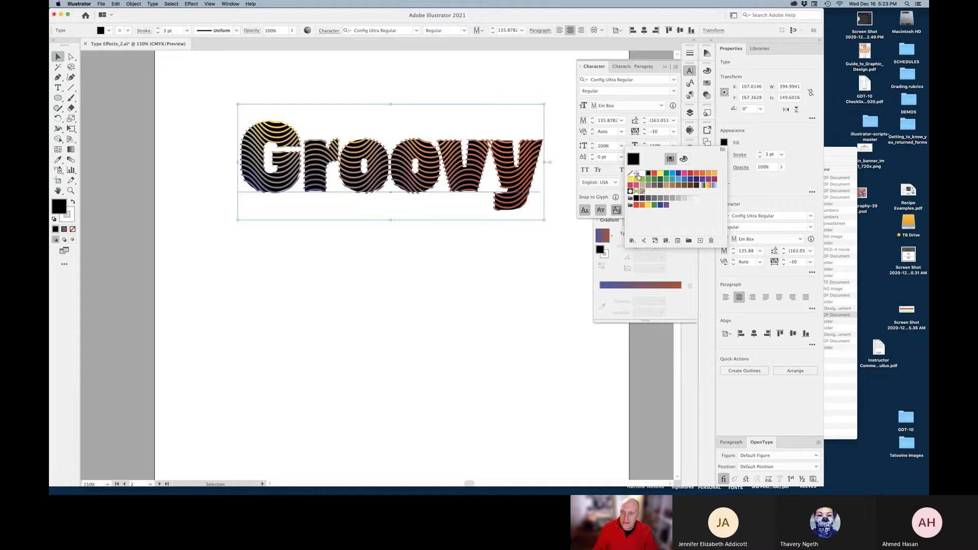
left_click(636, 181)
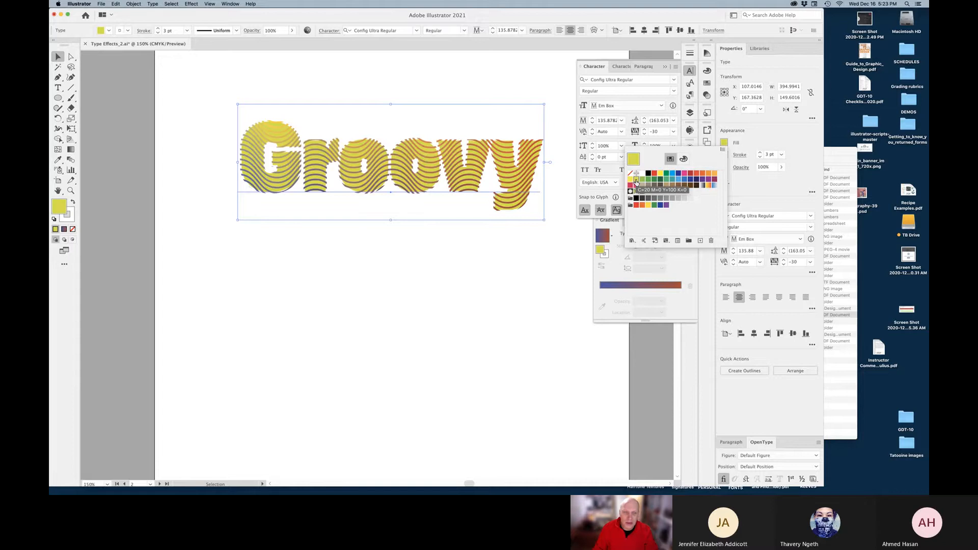
left_click(666, 180)
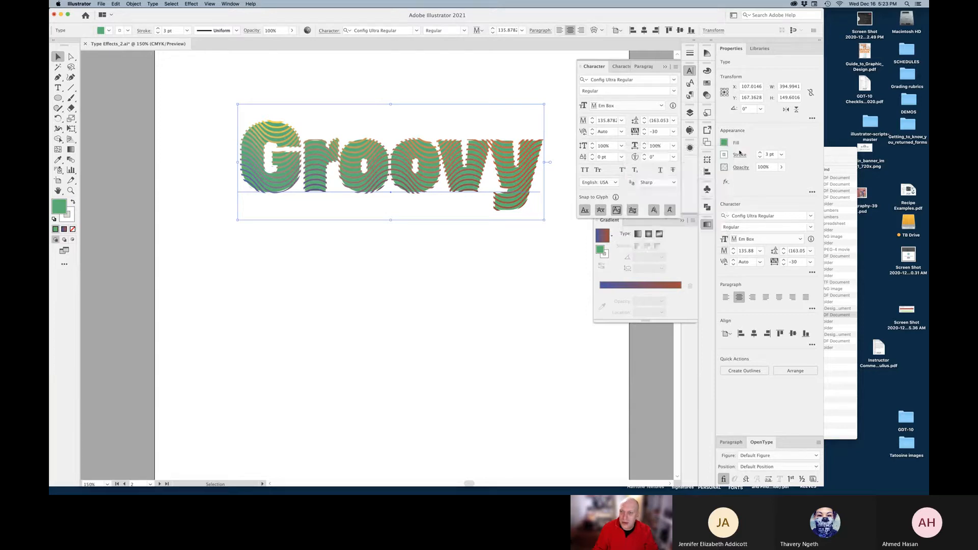
left_click(725, 156)
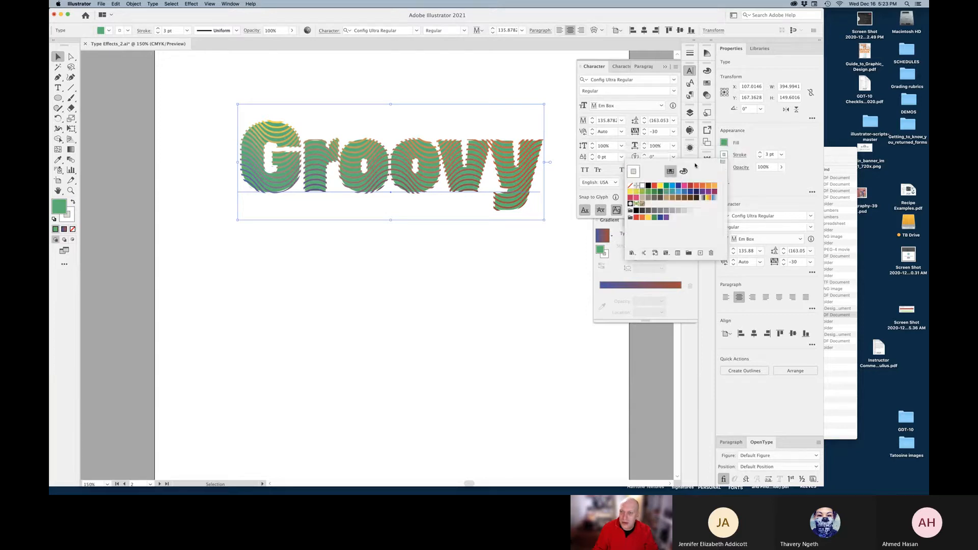
left_click(667, 191)
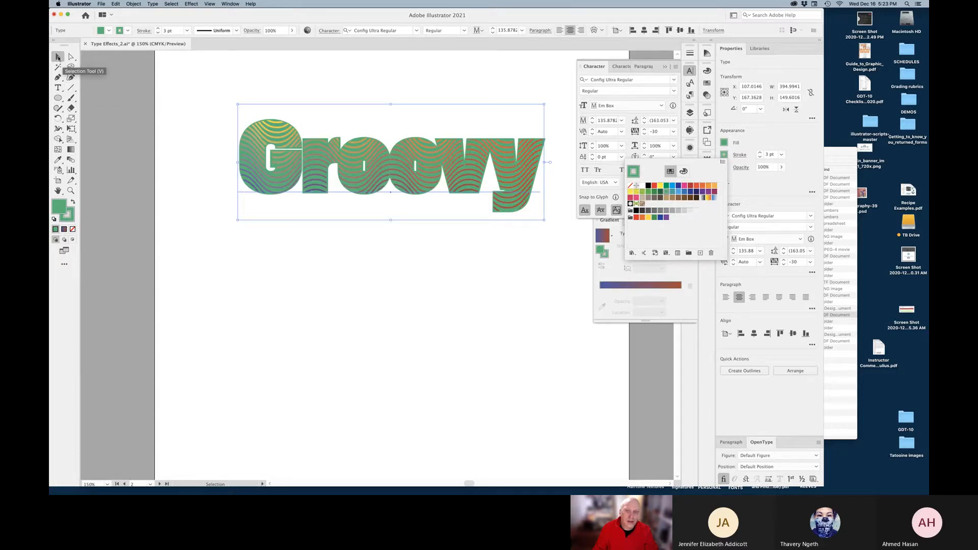
Set both the Groovy text's stroke and fill to White
left_click(644, 186)
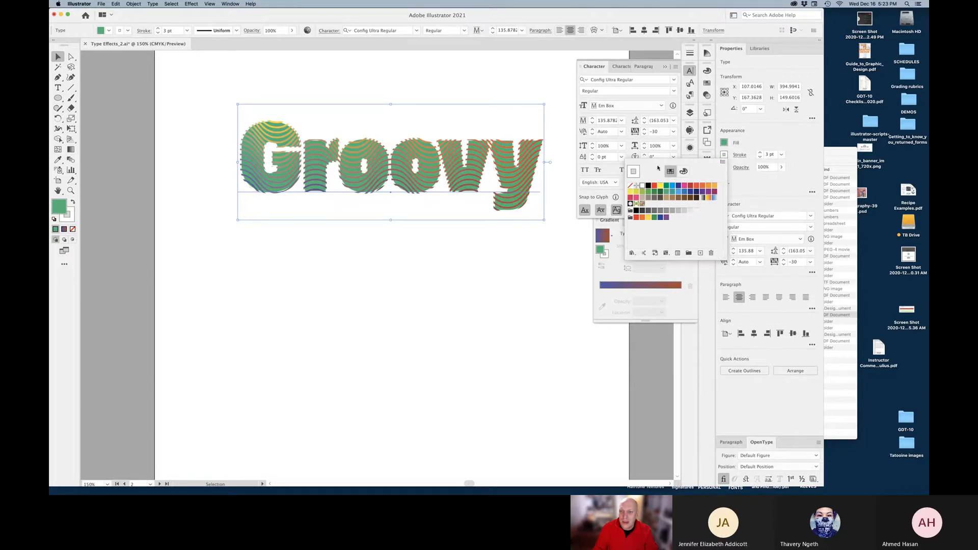
left_click(725, 144)
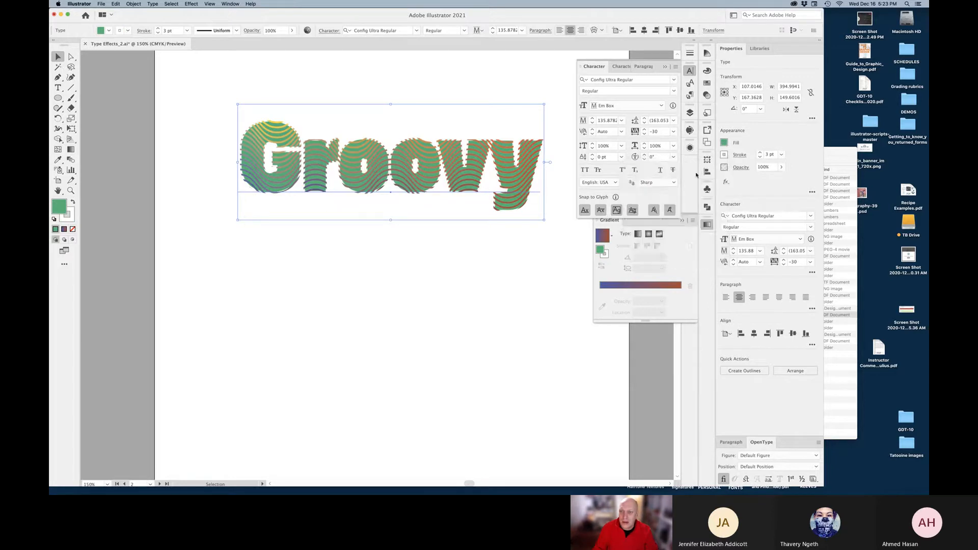
left_click(724, 144)
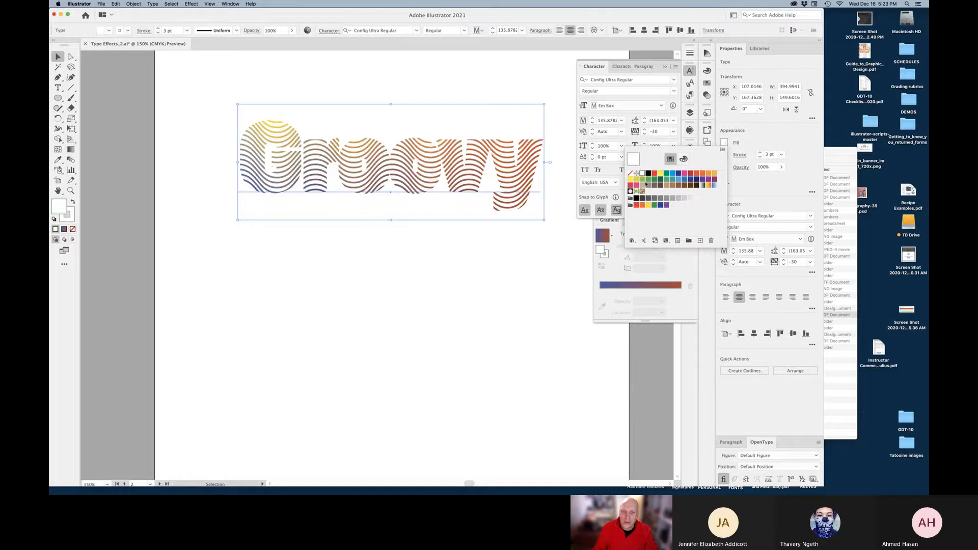
left_click(643, 173)
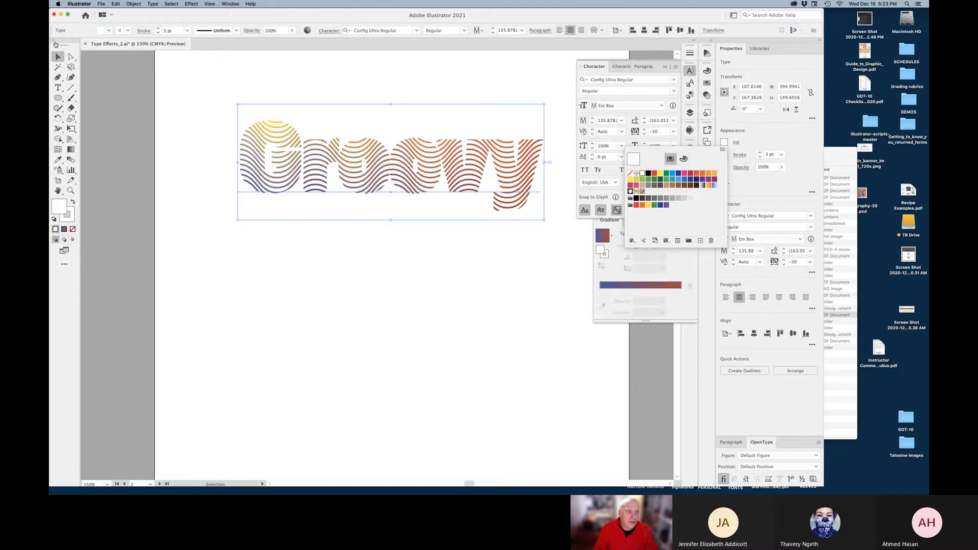
left_click(760, 156)
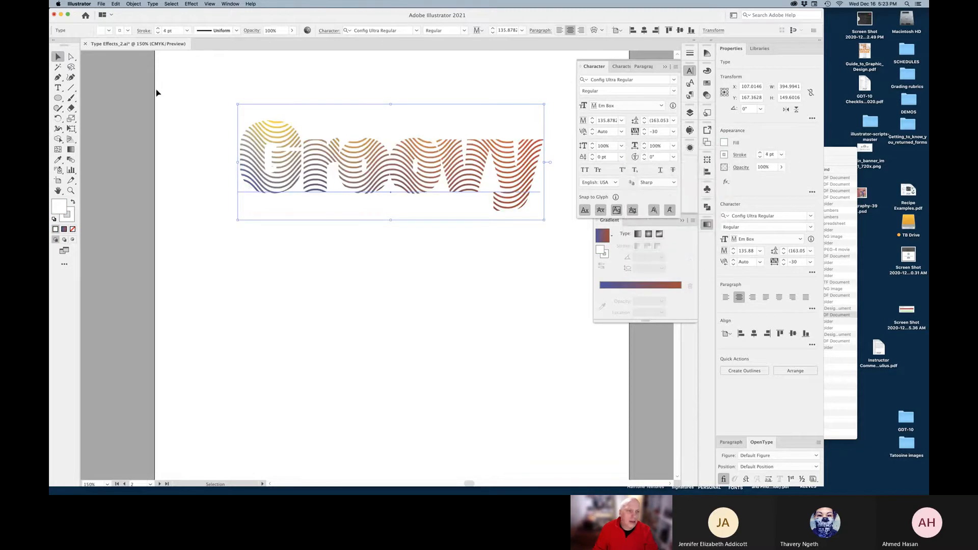
Add an Effect > Stylize > Drop Shadow and try 10 pt horizontal and vertical offsets
left_click(210, 4)
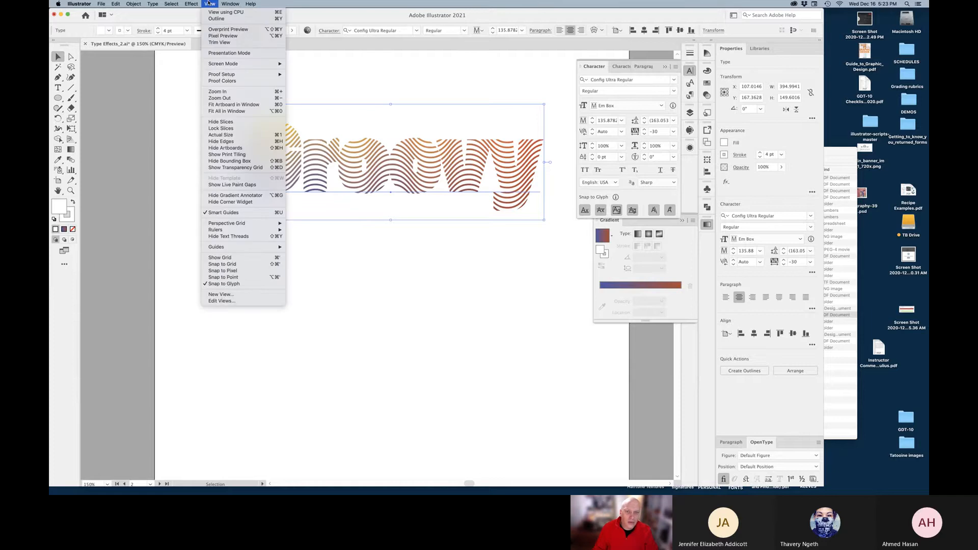
mouse_move(190, 4)
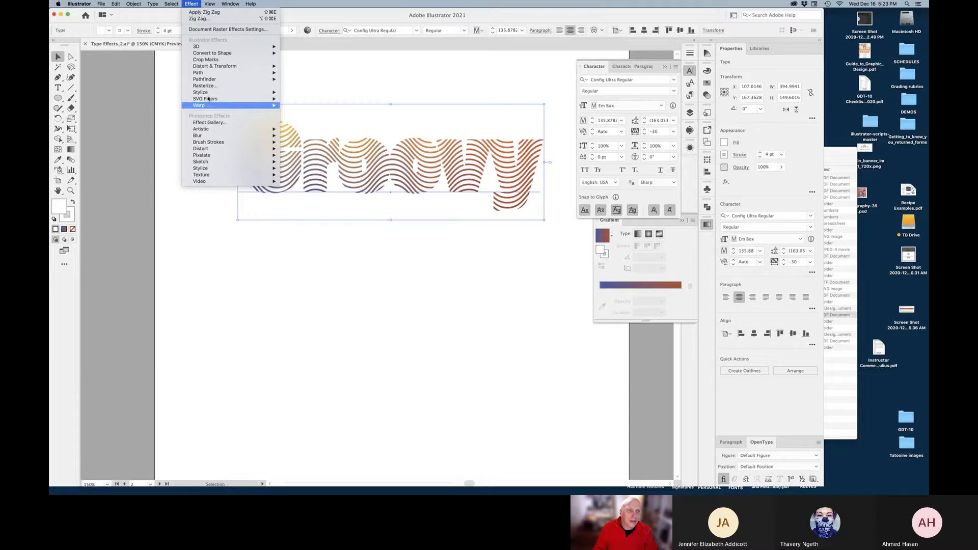
mouse_move(270, 92)
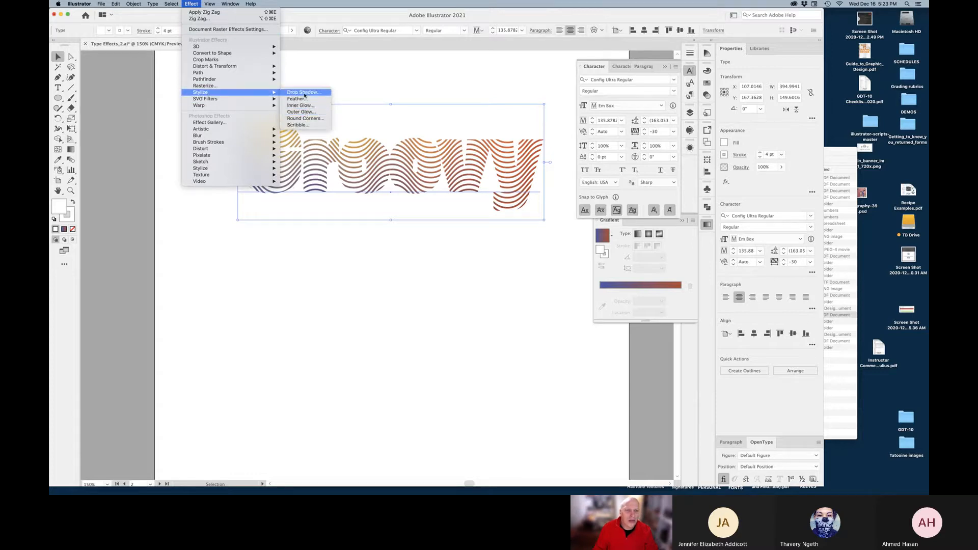
left_click(304, 92)
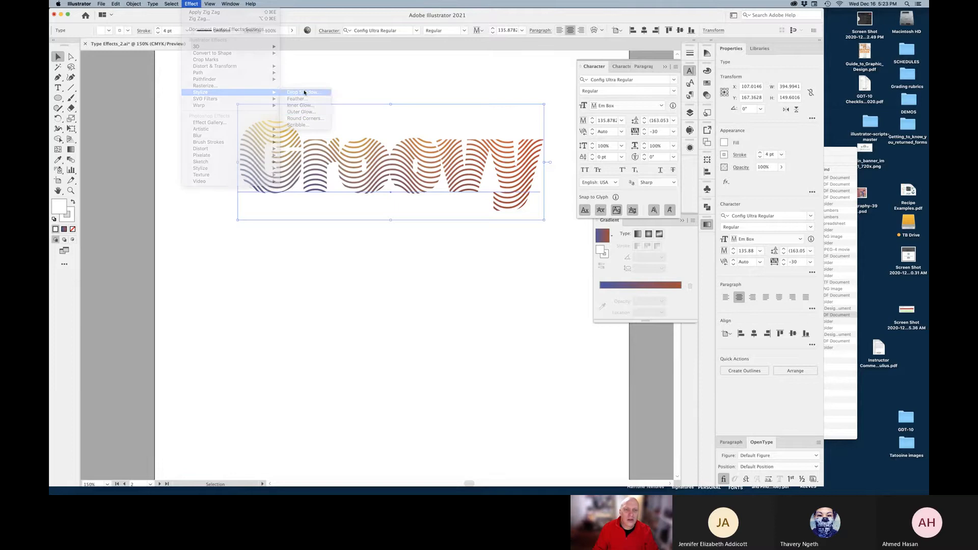
left_click_drag(441, 290, 440, 213)
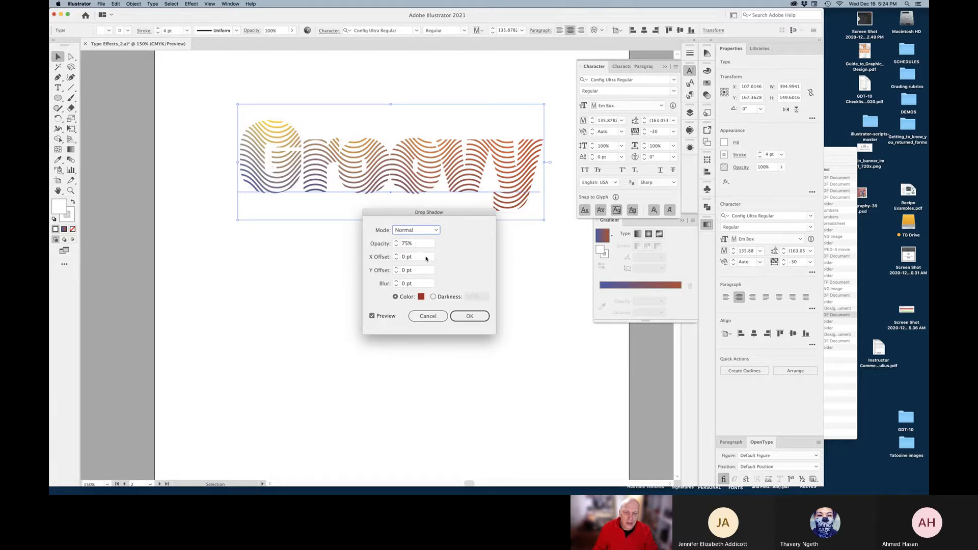
left_click(417, 258)
type("10")
key("Tab")
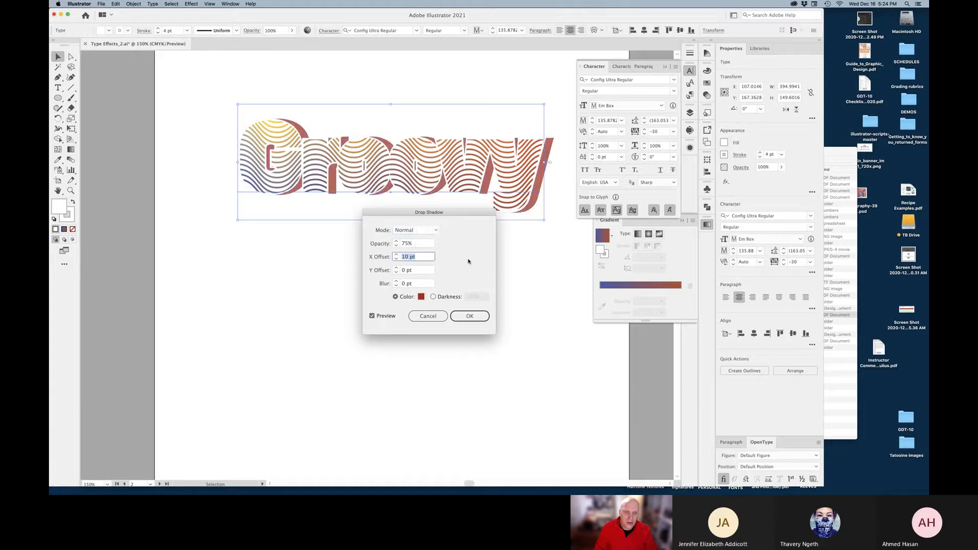
key("shift+Up")
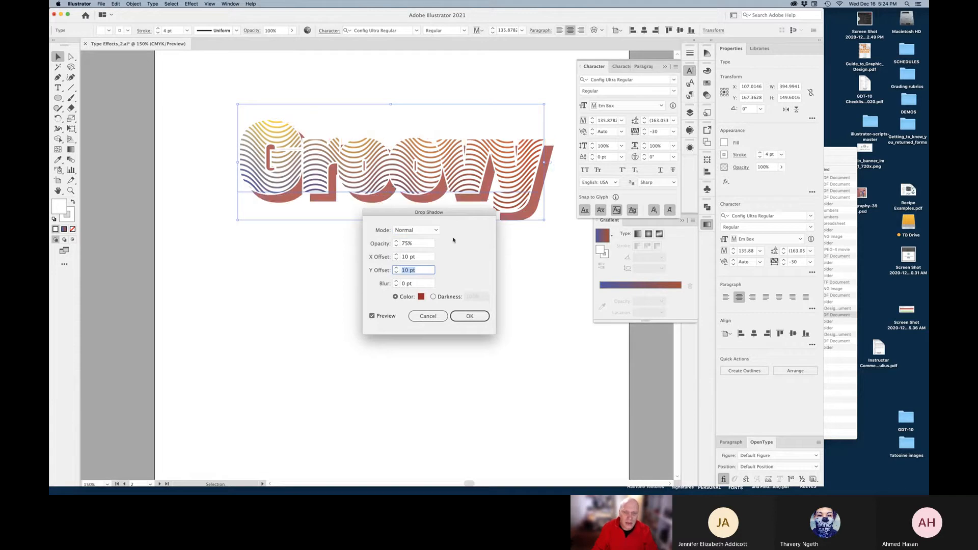
Set the shadow blur to 10 pt and reset both offsets to 0 pt
left_click(420, 284)
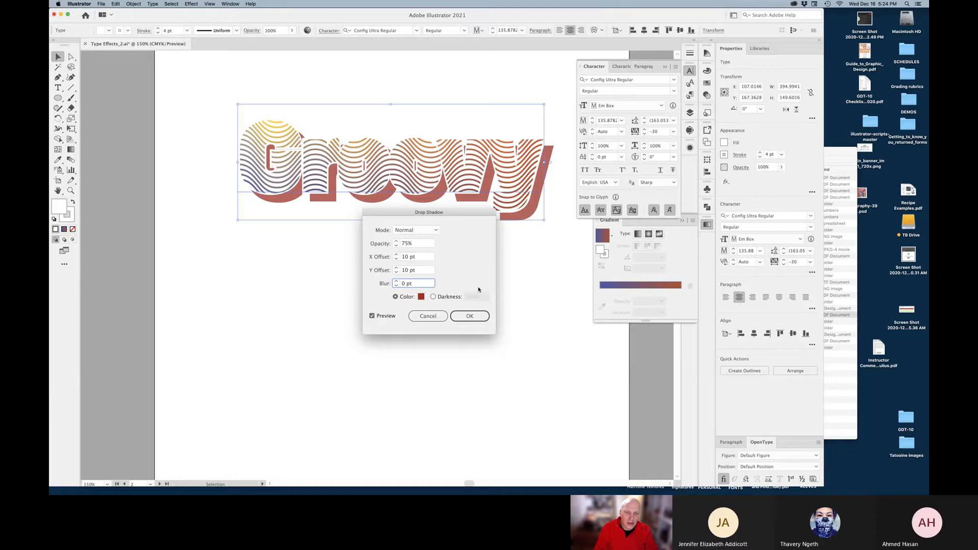
key("shift+Up")
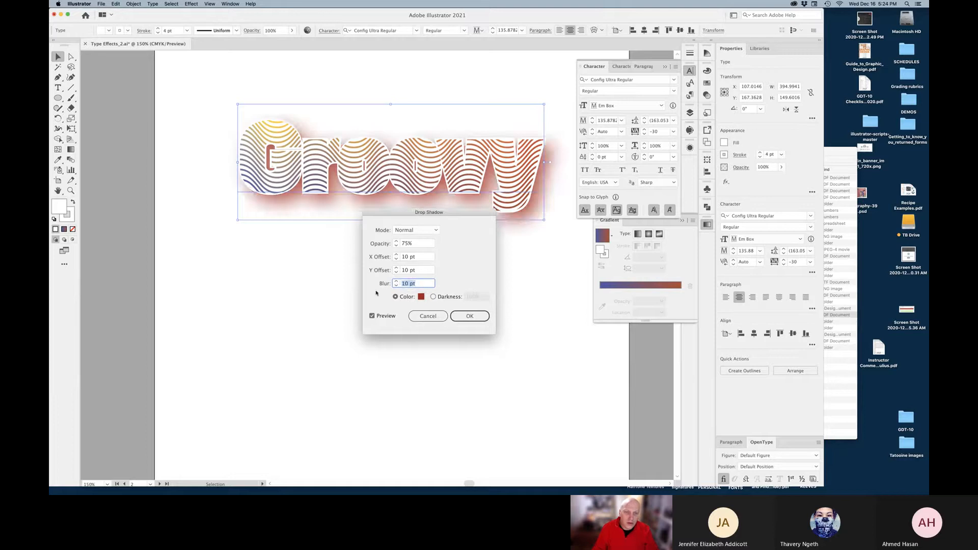
key("shift+Tab")
key("shift+Tab")
type("0")
key("Tab")
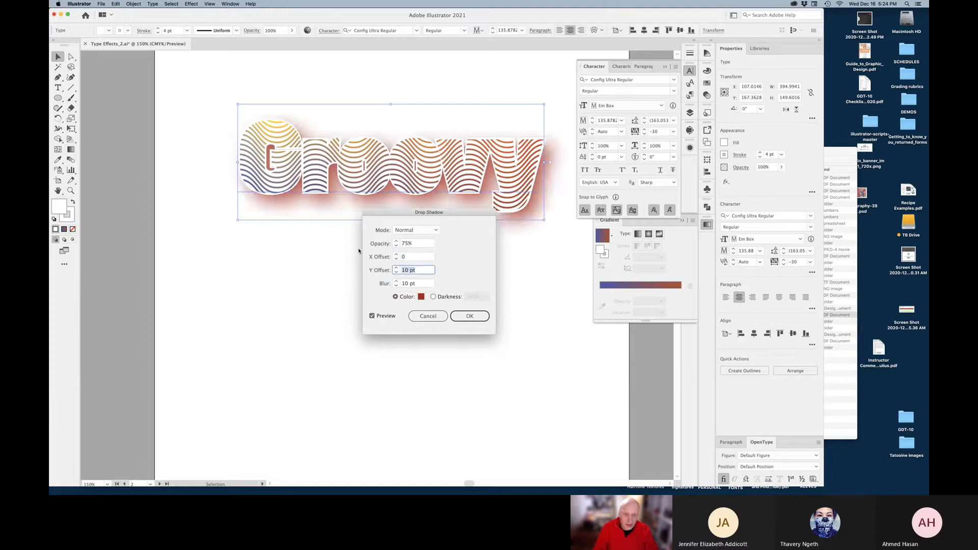
type("0")
key("Tab")
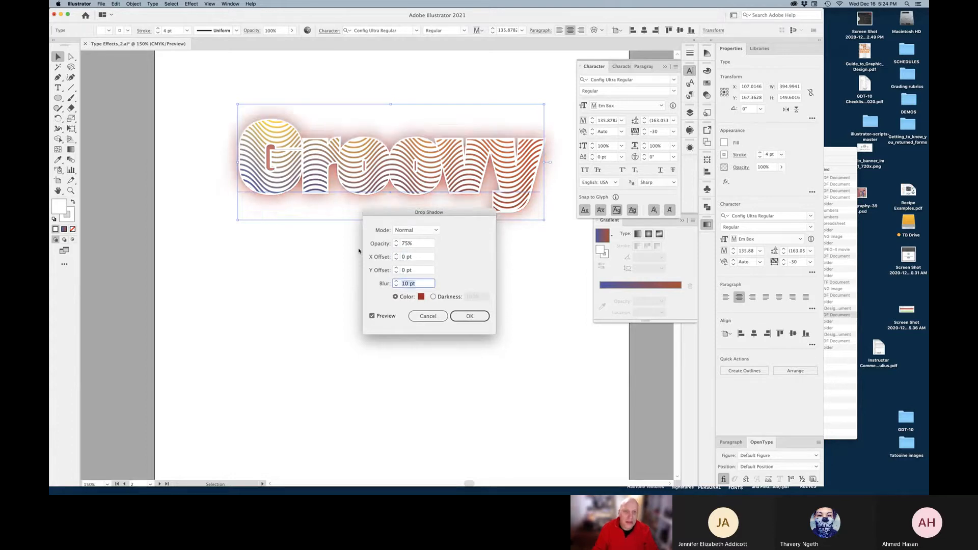
Pick a light yellow-green shadow colour and apply the drop shadow
left_click(421, 296)
left_click(545, 337)
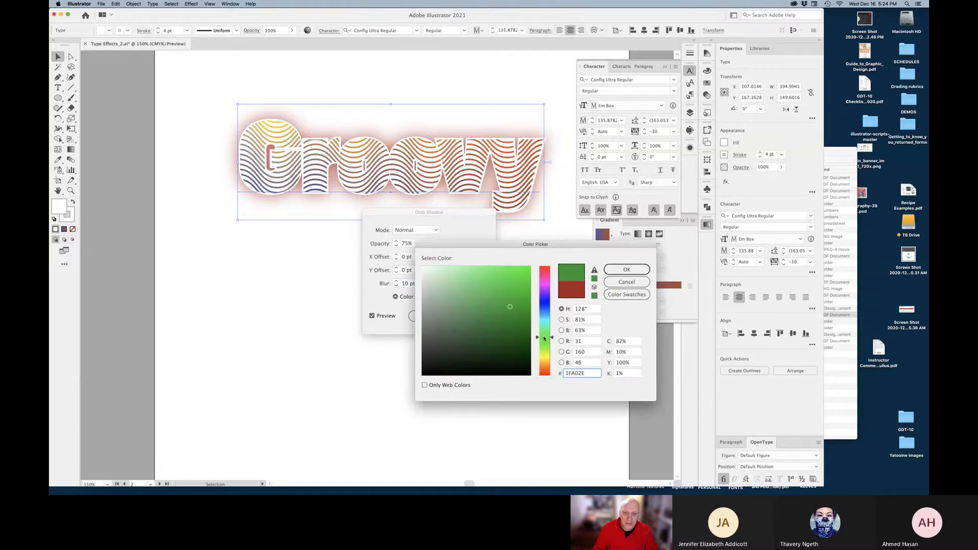
left_click(502, 279)
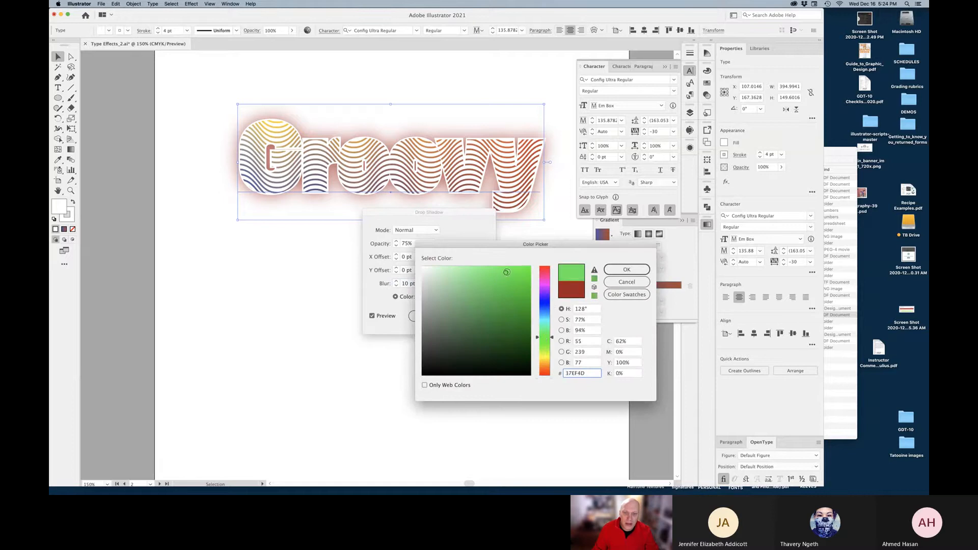
left_click(616, 270)
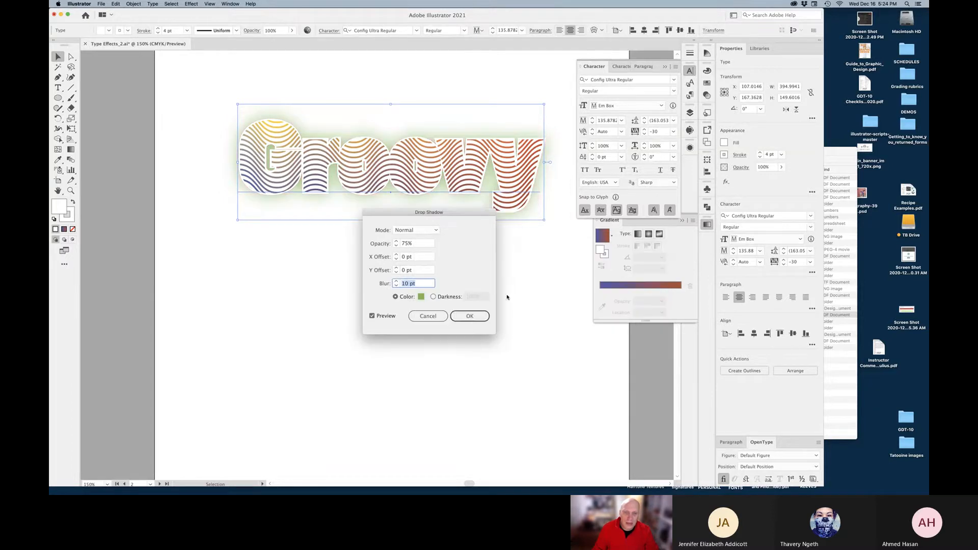
left_click(472, 317)
left_click(449, 282)
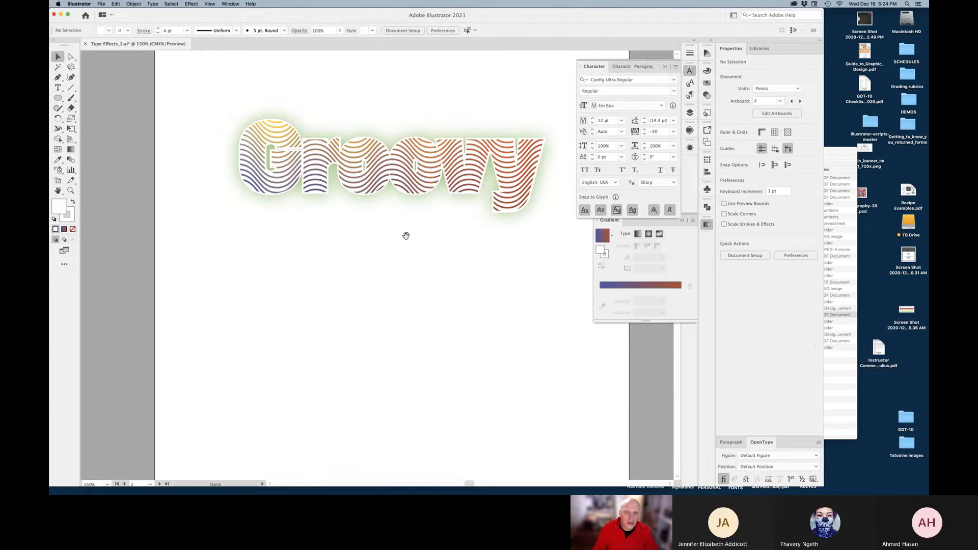
Zoom out, fit the artboard, and scroll down to the GRUNGE! sample and Groovy artboard
key("super+minus")
left_click_drag(397, 274, 399, 300)
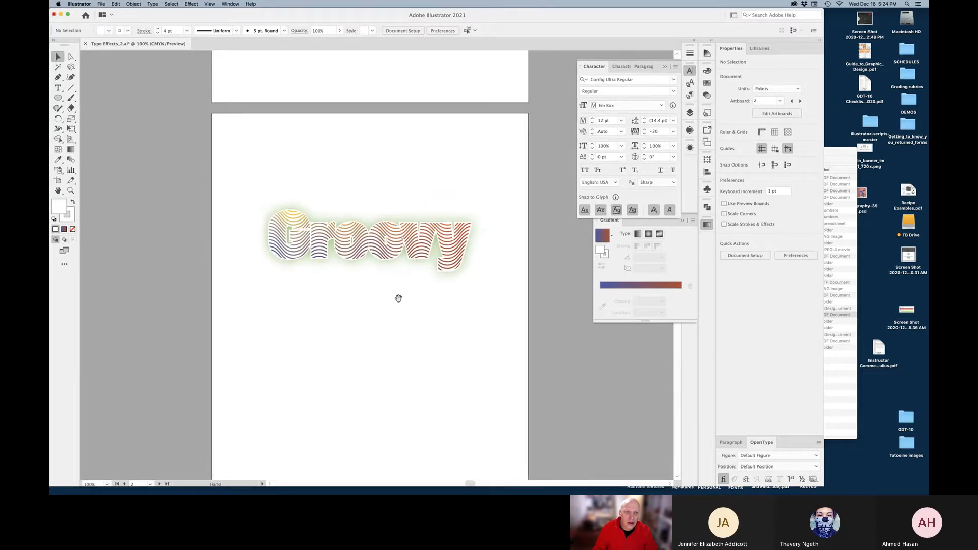
scroll(522, 213, "up", 3)
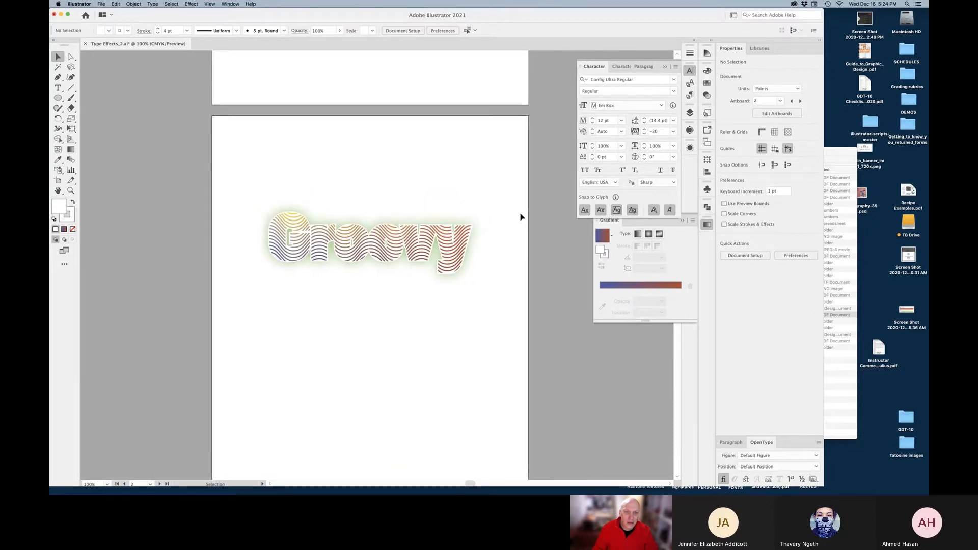
scroll(501, 105, "up", 5)
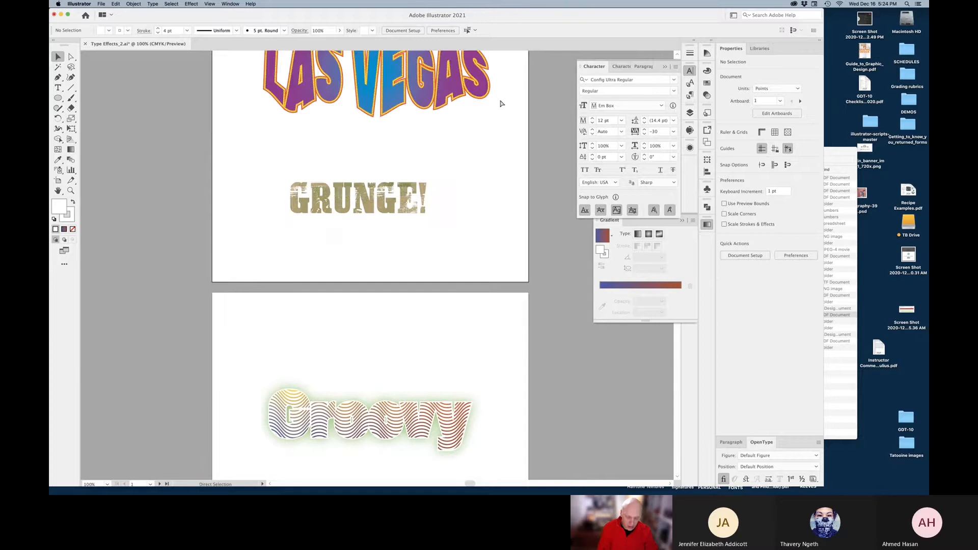
key("super+0")
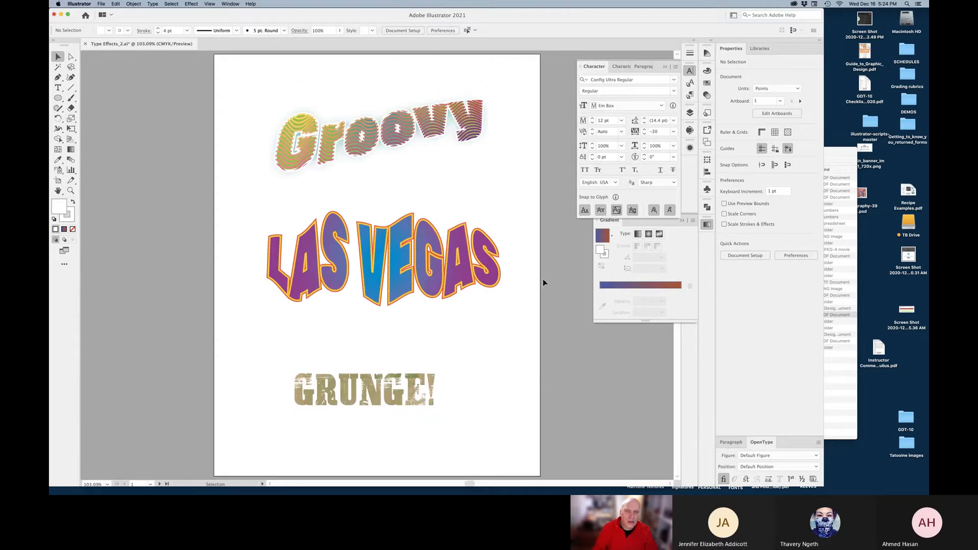
scroll(538, 286, "down", 4)
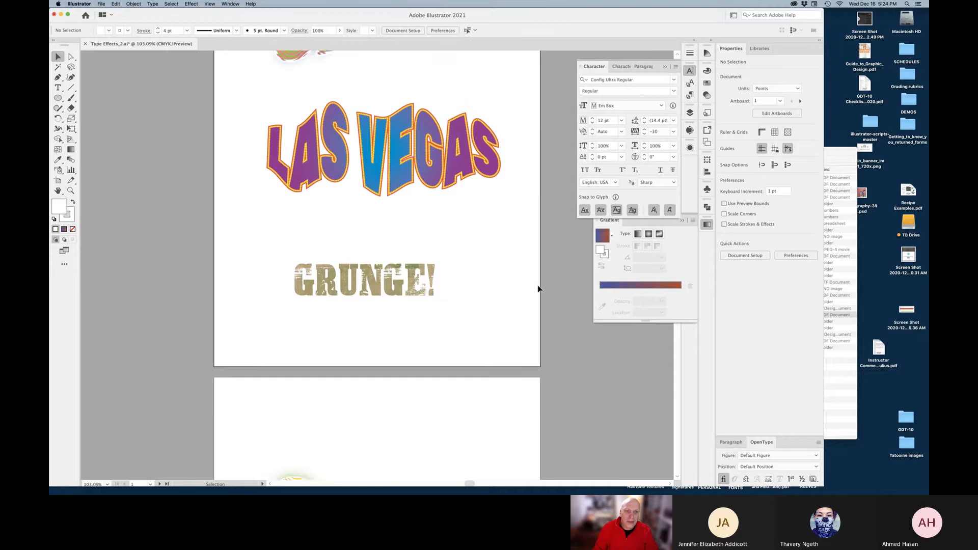
scroll(538, 285, "up", 8)
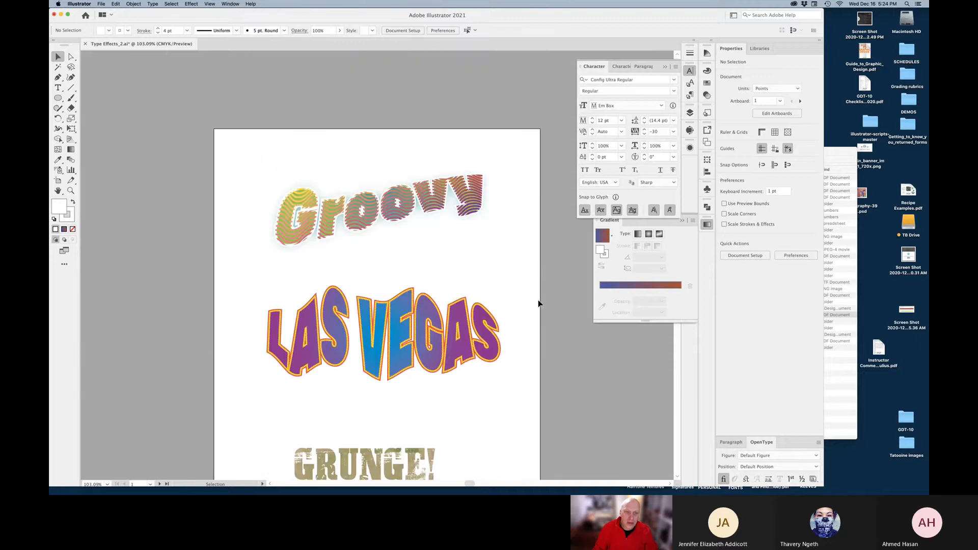
scroll(538, 312, "down", 3)
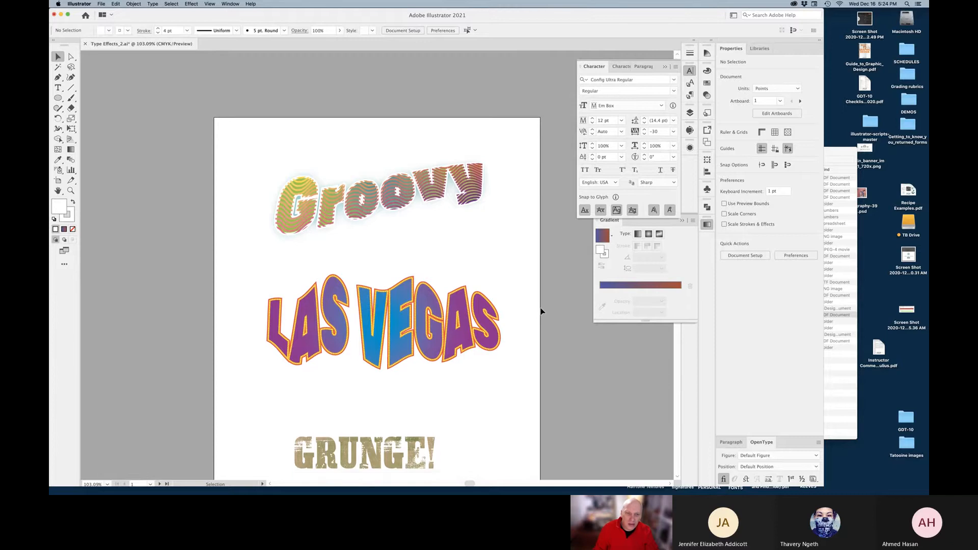
scroll(541, 311, "down", 10)
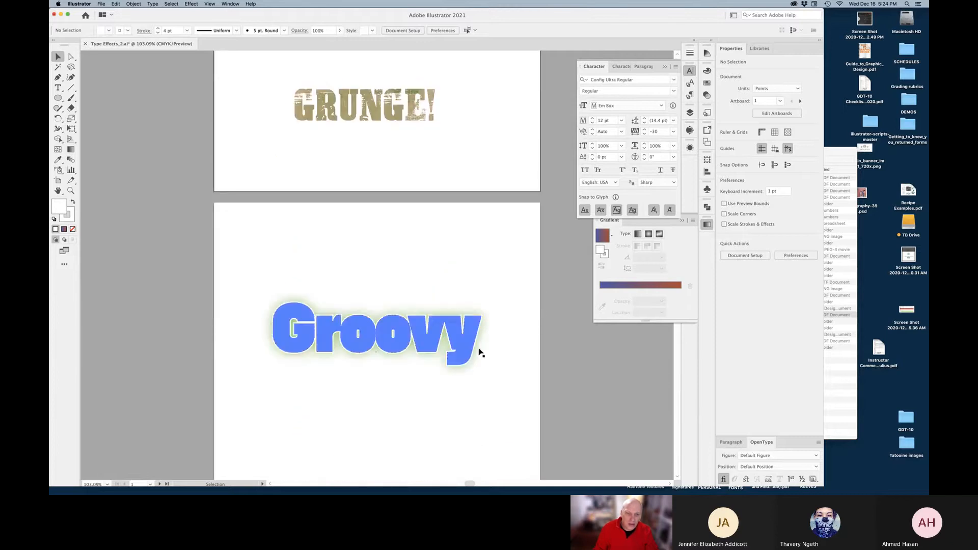
Try the Fading Sky gradient fill on Groovy, then revert to the default white fill
left_click(472, 347)
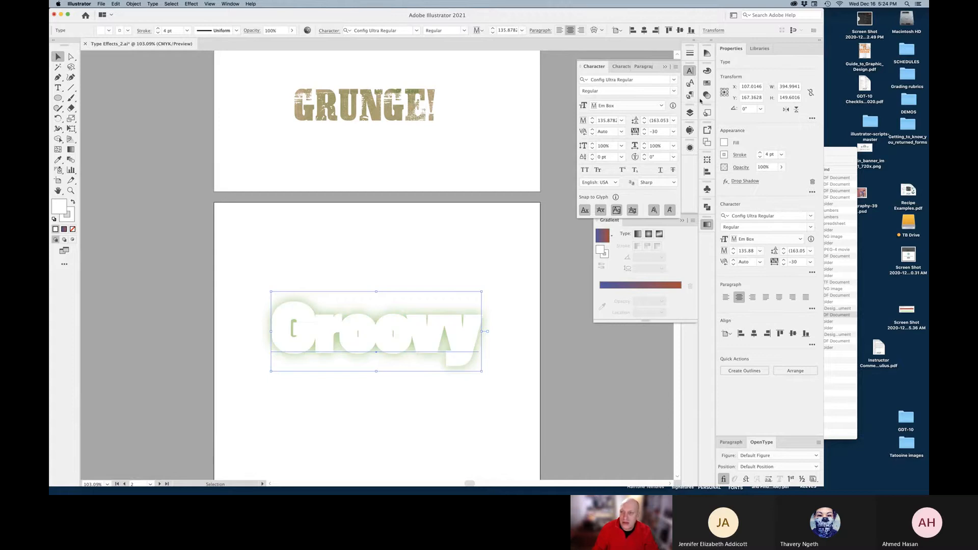
left_click(706, 82)
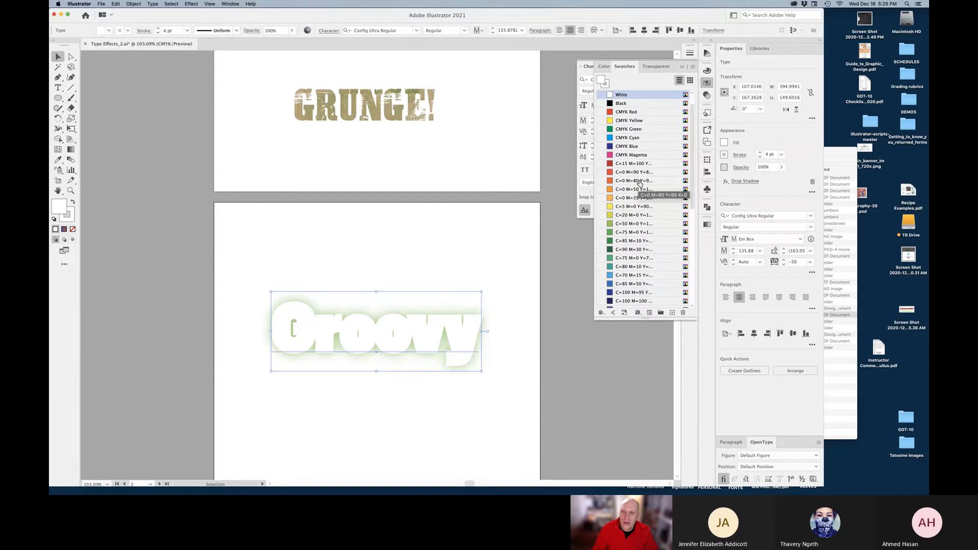
scroll(677, 194, "down", 5)
left_click(610, 262)
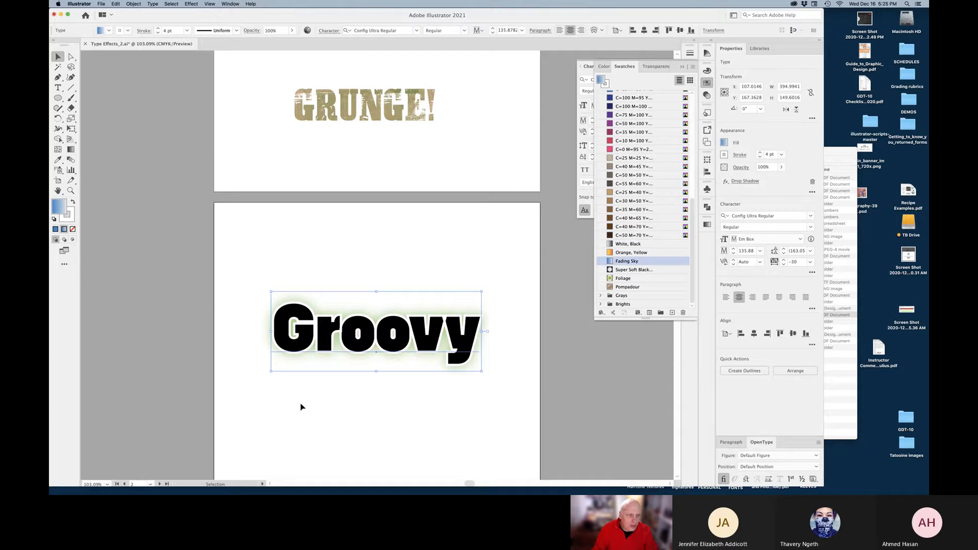
key("d")
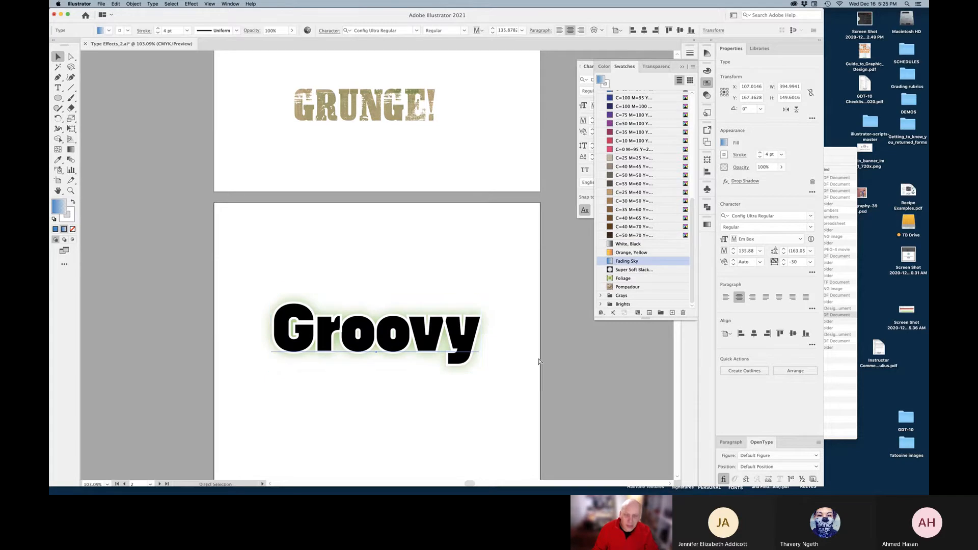
Float the Swatches panel, collapse Color/Transparency and close the Character panel
left_click_drag(625, 66, 542, 137)
left_click(682, 66)
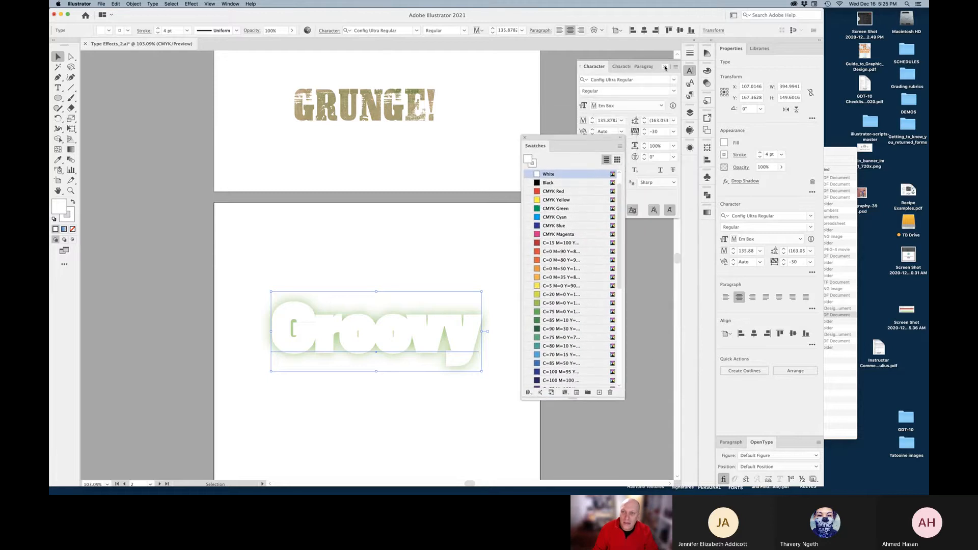
left_click(665, 67)
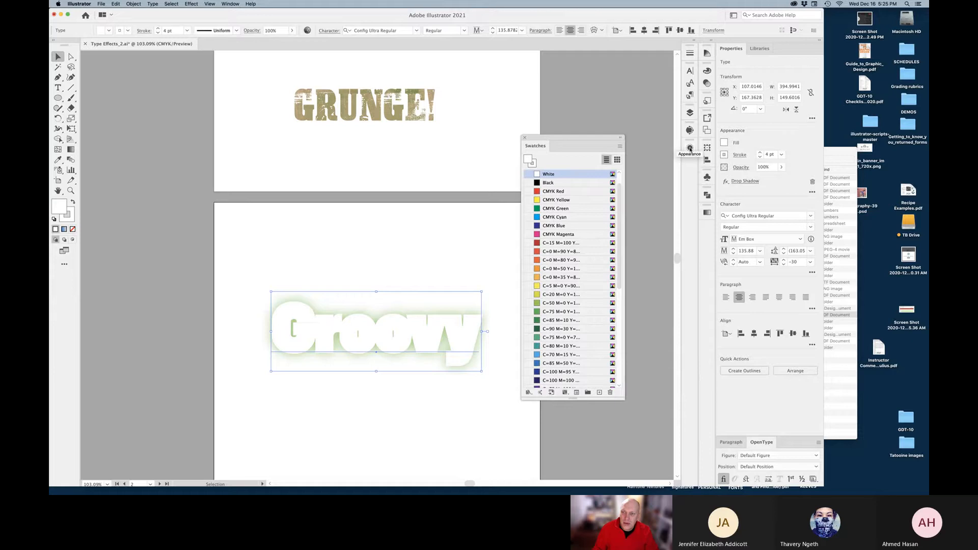
Show the Appearance panel, add a new fill to Groovy and set it to Fading Sky
left_click(690, 147)
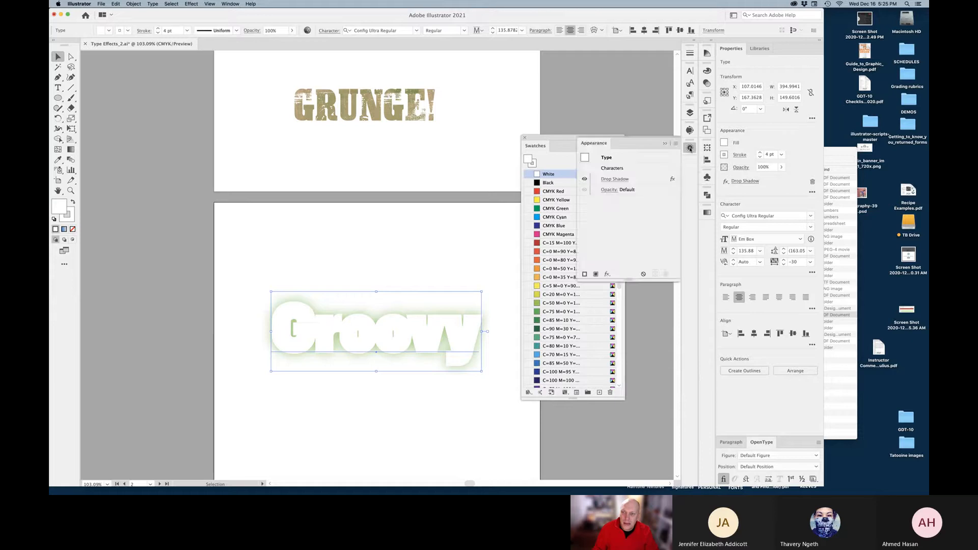
left_click(231, 4)
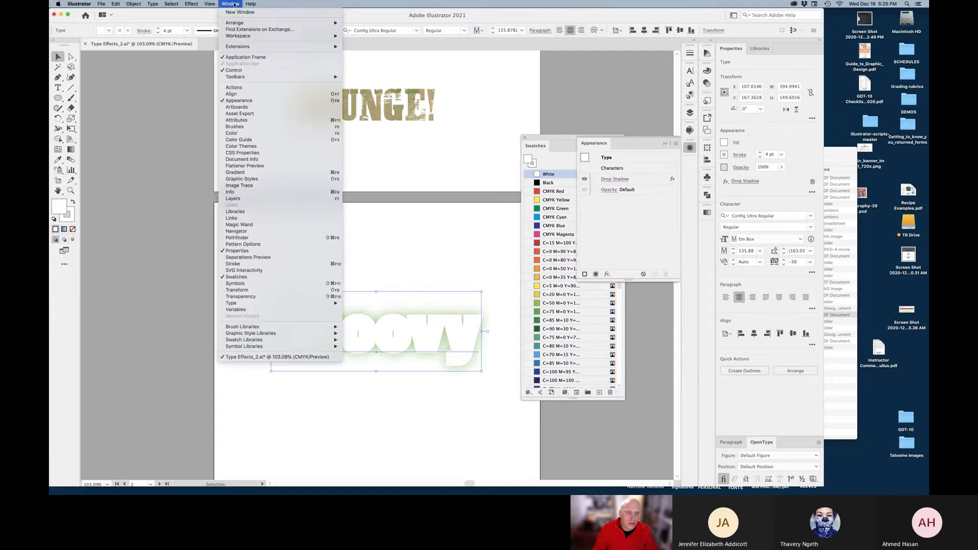
left_click(240, 101)
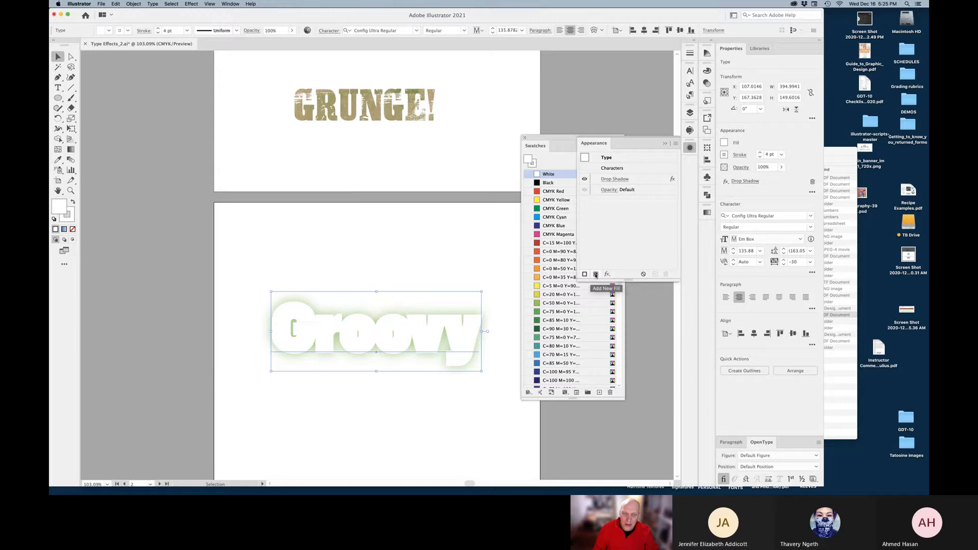
left_click(596, 275)
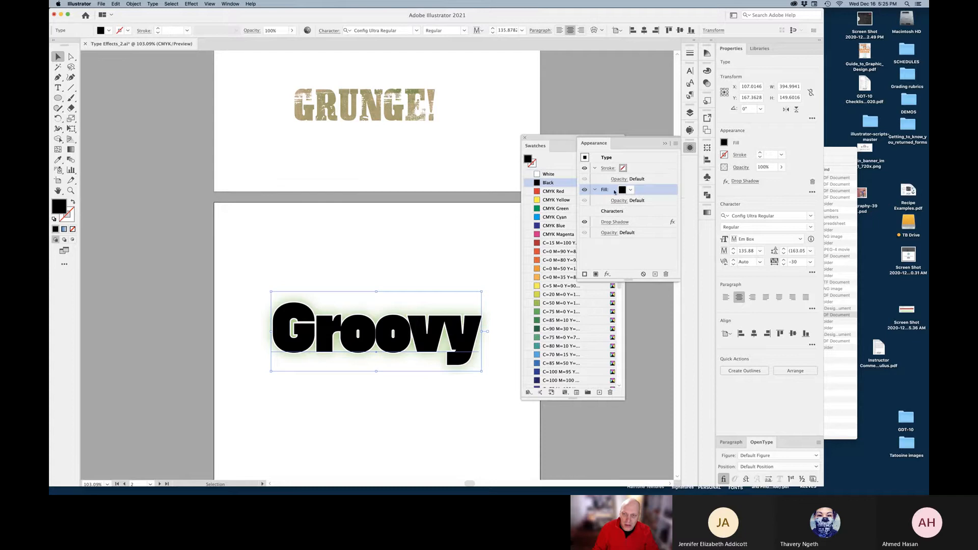
left_click(630, 191)
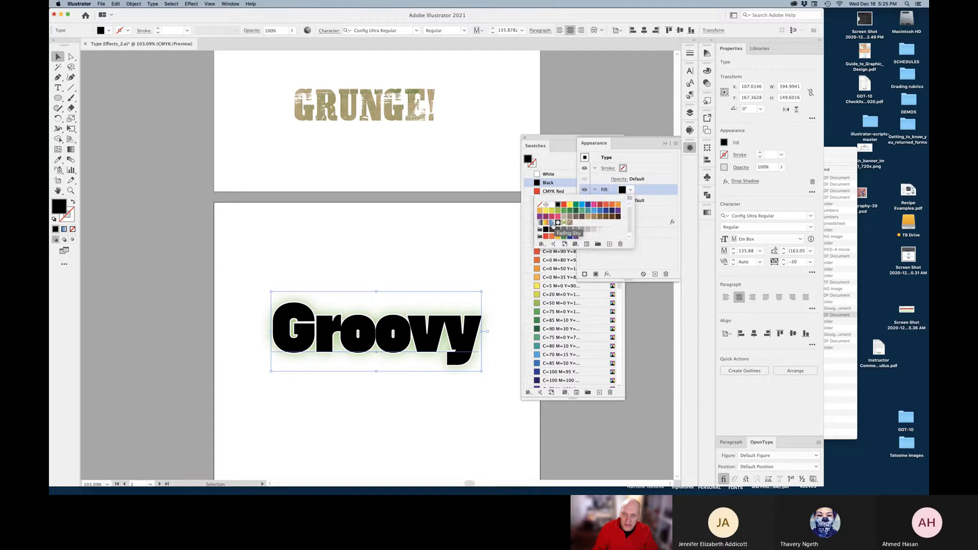
left_click(552, 225)
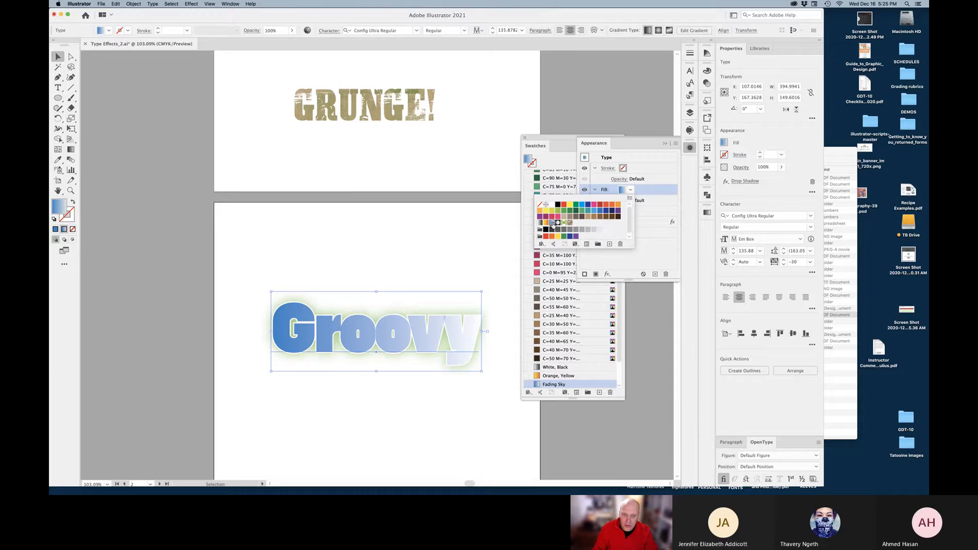
left_click(666, 144)
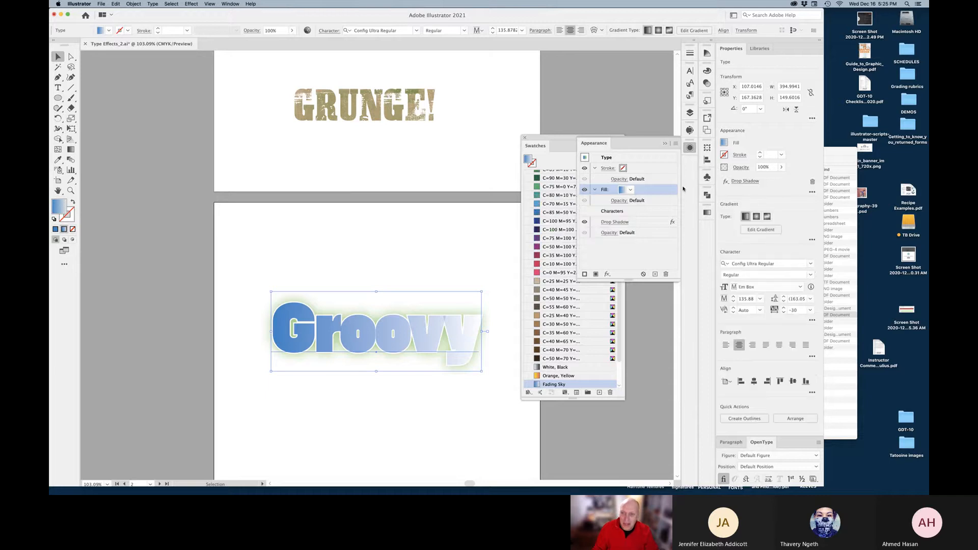
Set the gradient's right stop to 100% opacity and raise its Magenta to make it purple
left_click(707, 214)
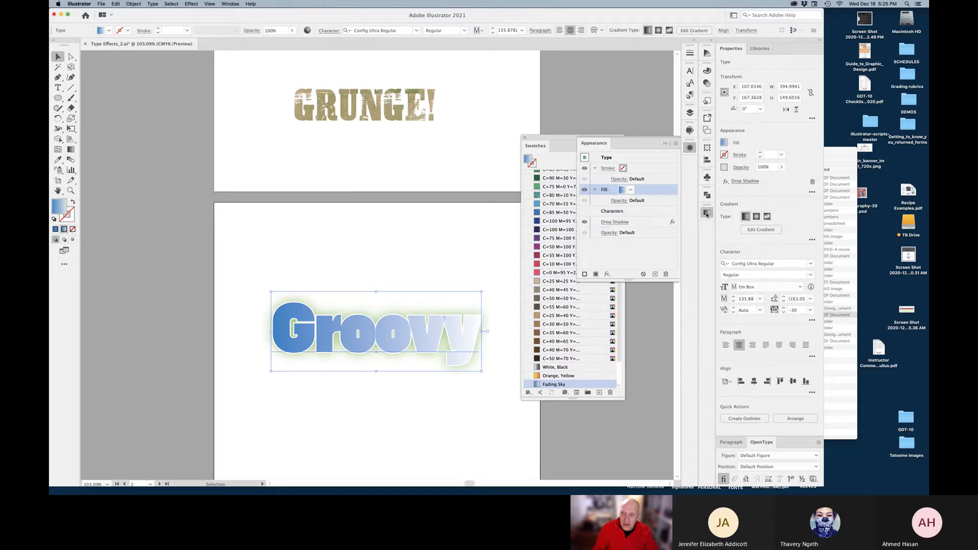
left_click(665, 143)
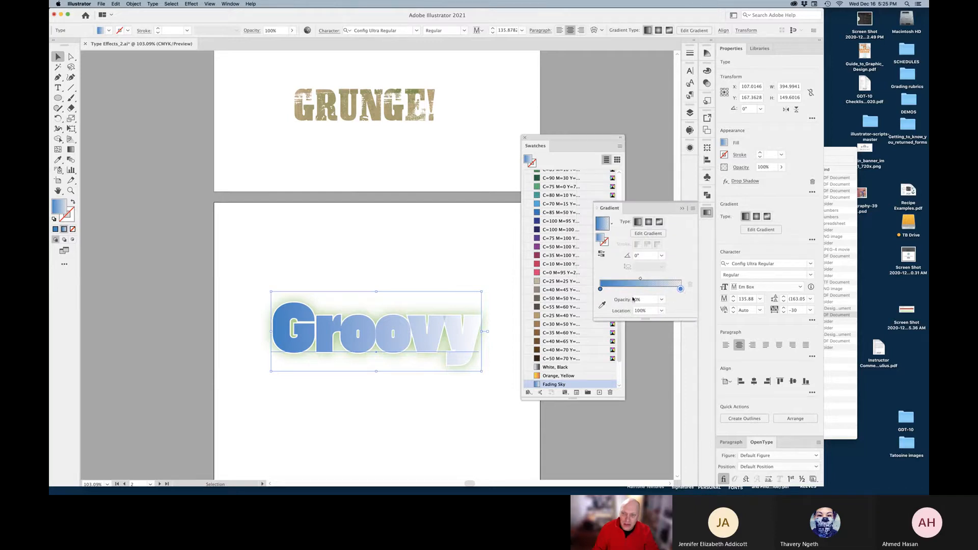
left_click(600, 289)
left_click(681, 289)
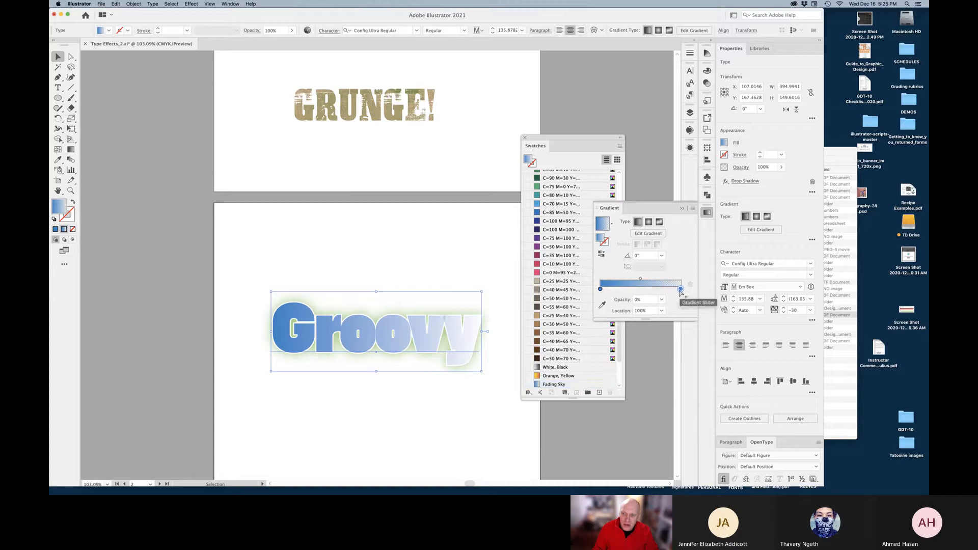
left_click(662, 299)
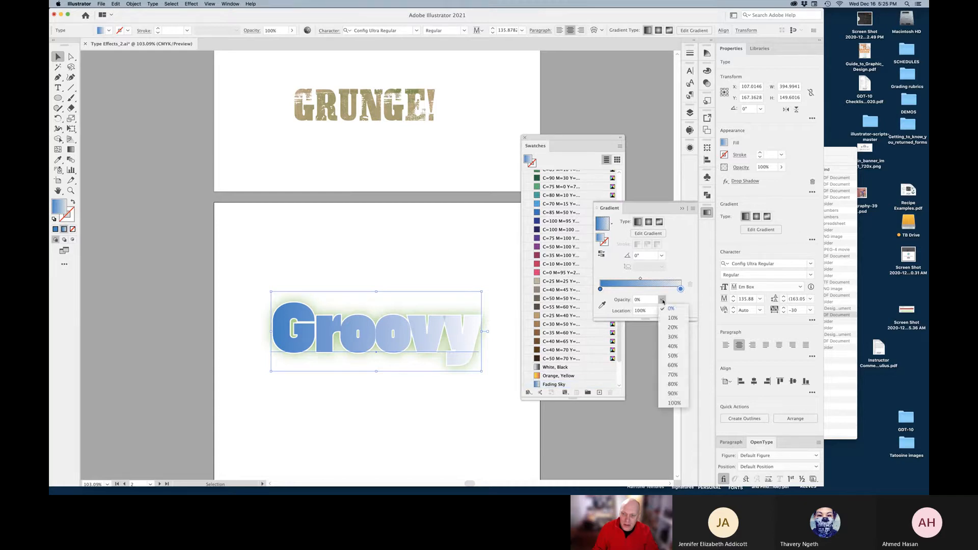
left_click(672, 403)
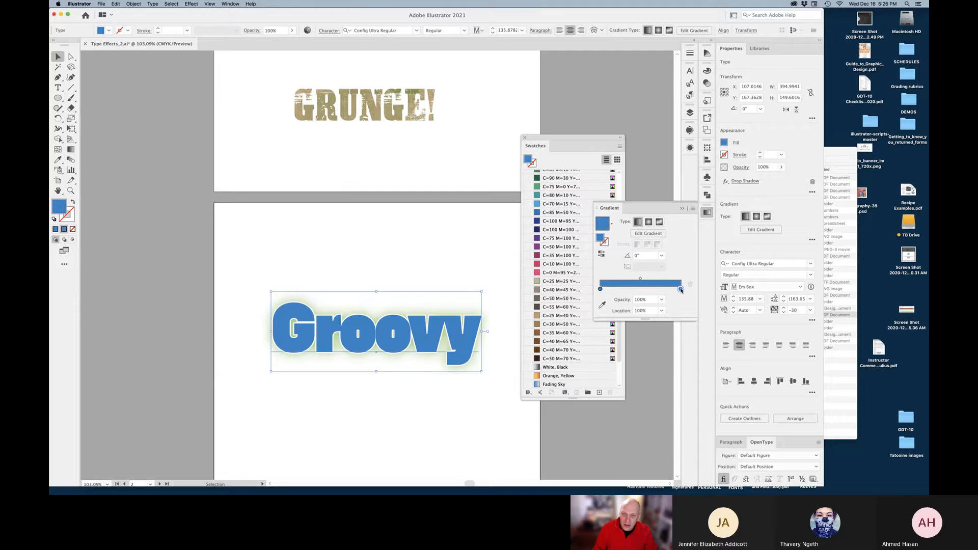
double_click(680, 289)
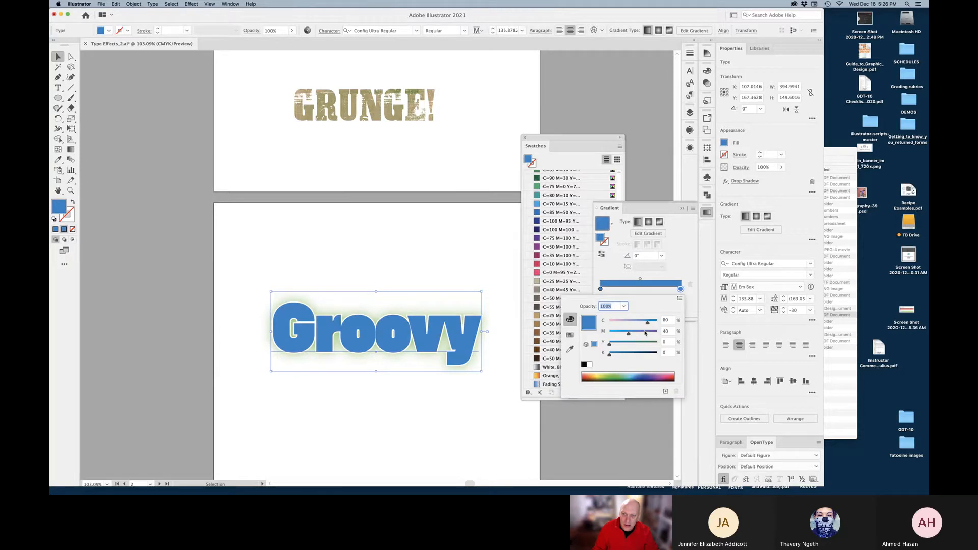
left_click_drag(645, 334, 659, 333)
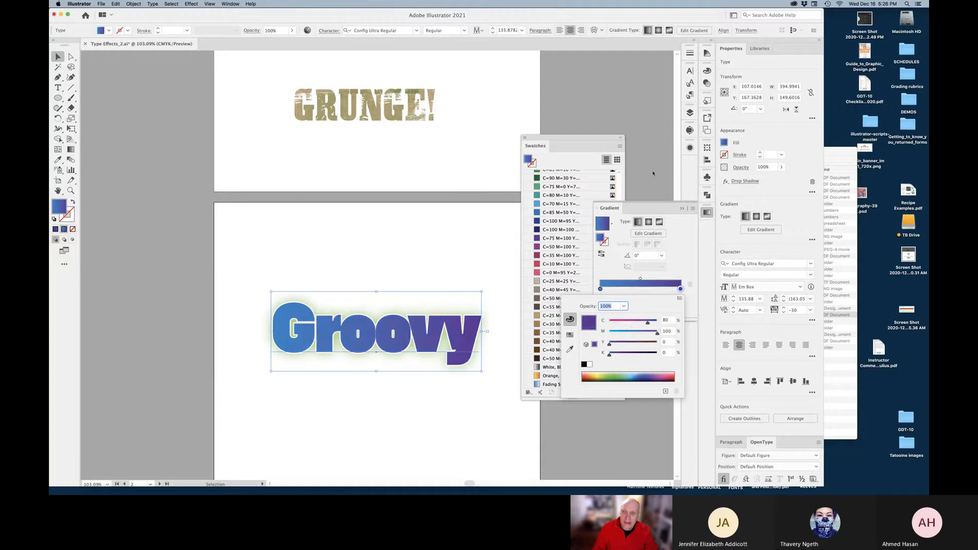
left_click(570, 244)
left_click(683, 208)
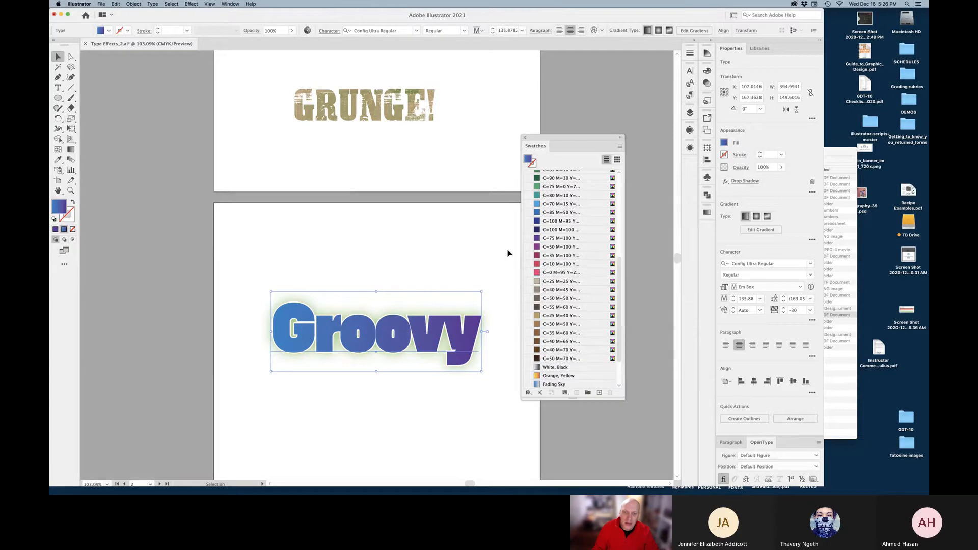
left_click(506, 295)
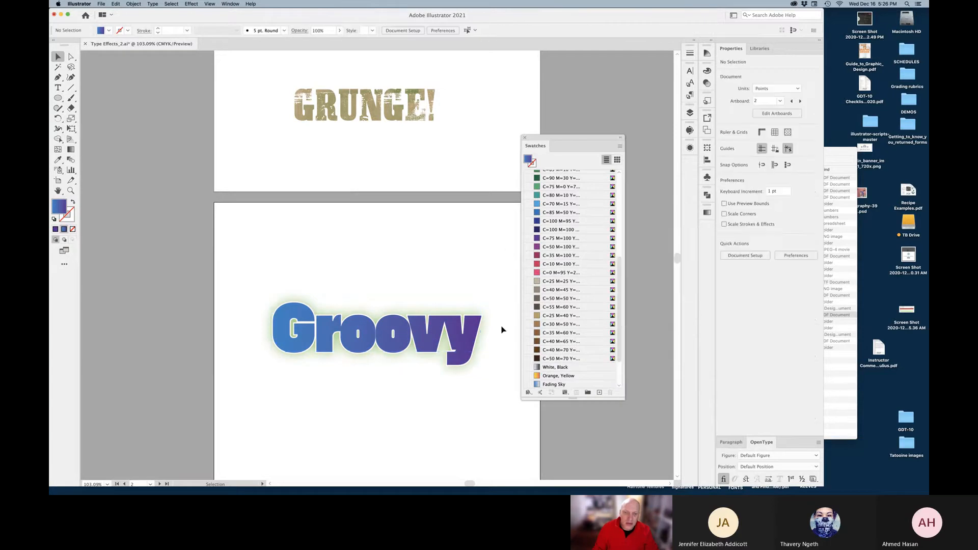
Send the gradient-filled Groovy text to the back, behind the wavy-line pattern
left_click(464, 347)
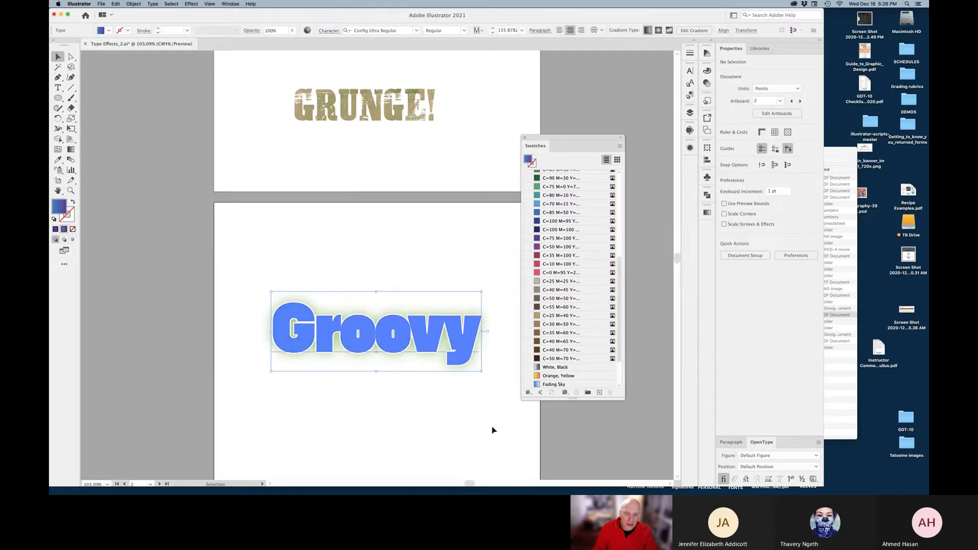
right_click(467, 348)
mouse_move(535, 462)
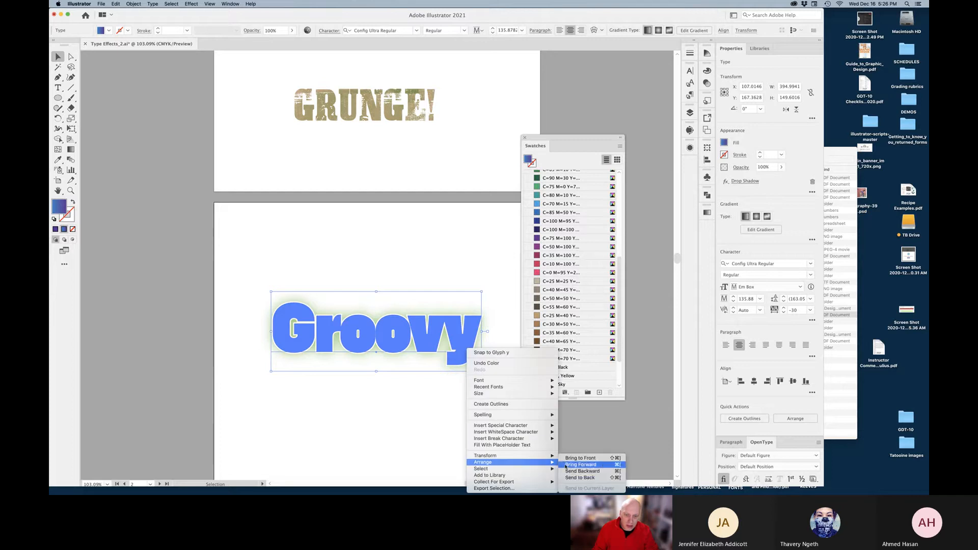
key("Down")
key("Down")
key("Down")
key("Return")
left_click(500, 445)
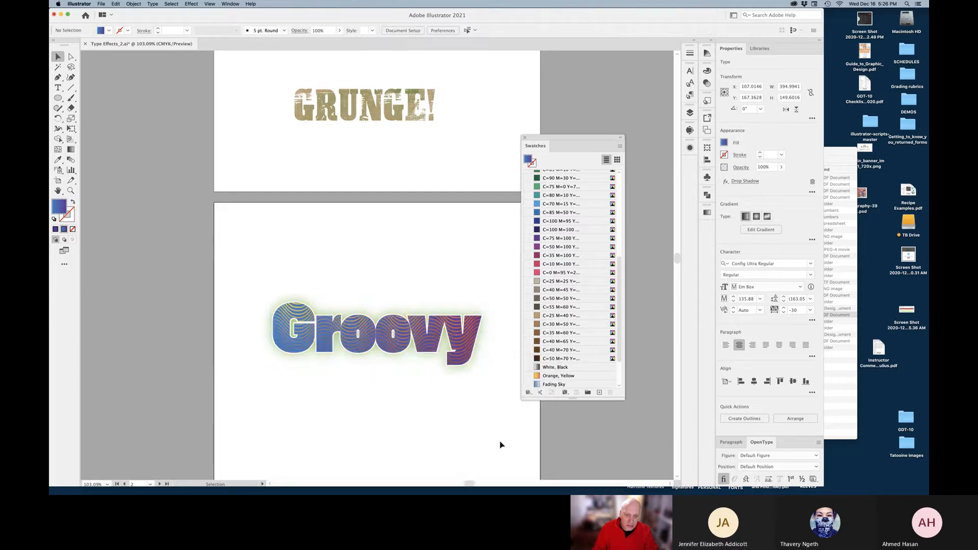
Dock the floating Swatches panel back with the other panels
left_click_drag(498, 306, 331, 411)
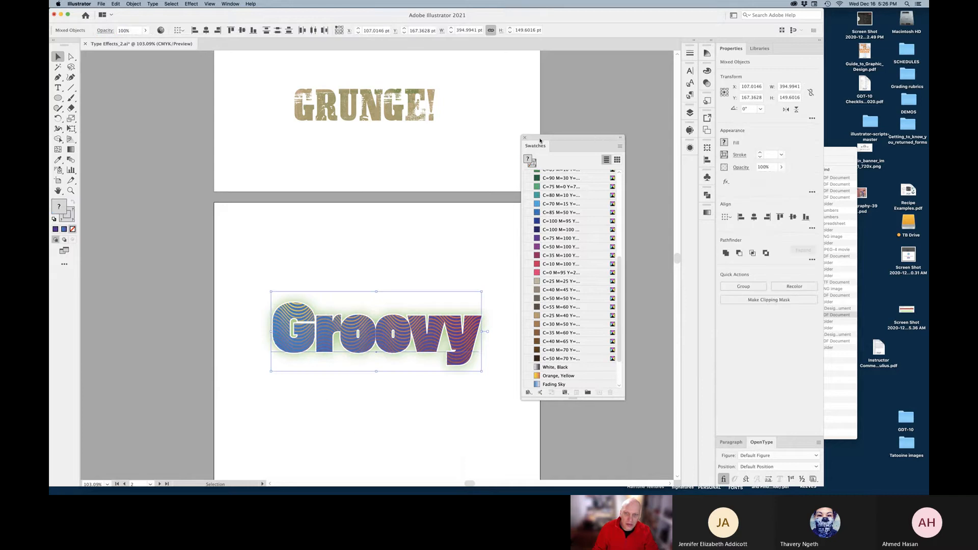
left_click_drag(541, 141, 714, 67)
left_click(528, 328)
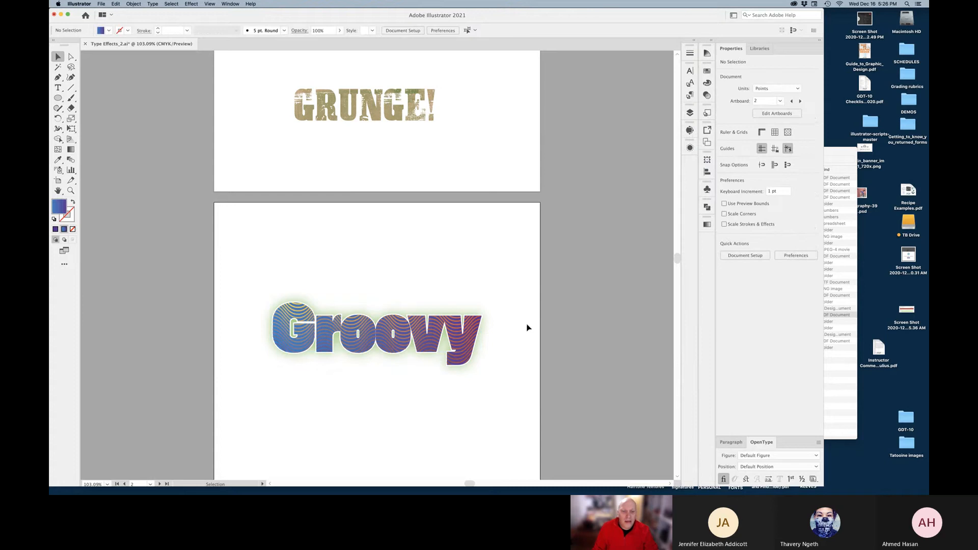
Select both Groovy objects and group the wavy-line clip group with the gradient text
mouse_move(541, 284)
left_mouse_down()
mouse_move(496, 328)
mouse_move(371, 385)
left_mouse_up()
mouse_move(380, 334)
left_mouse_down()
mouse_move(387, 321)
mouse_move(458, 316)
mouse_move(528, 343)
left_mouse_up()
left_click(529, 344)
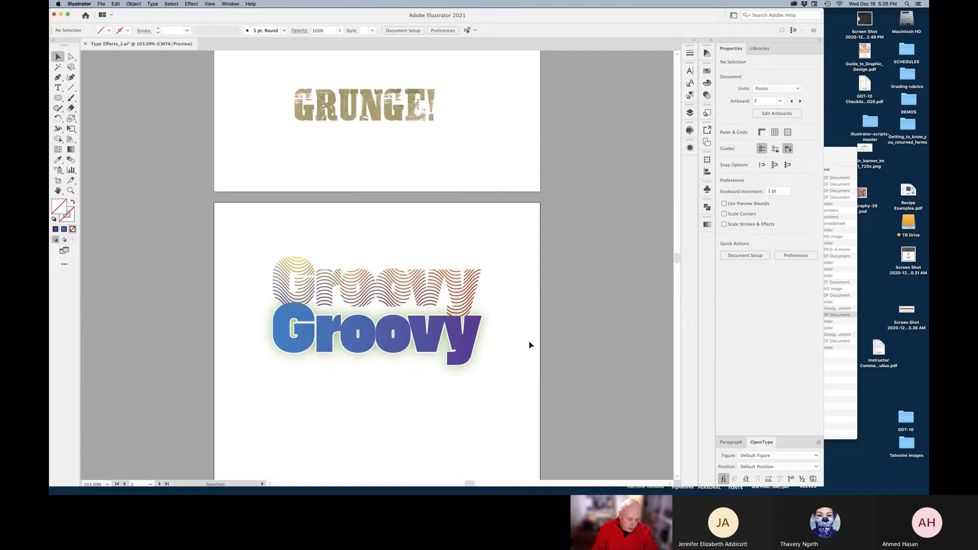
key("super+z")
key("super+a")
key("super+7")
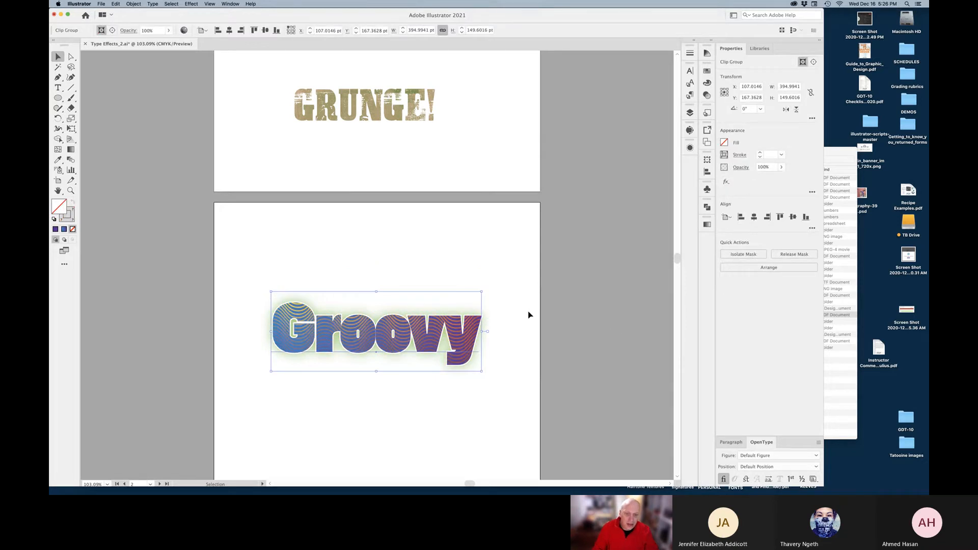
key("super+z")
right_click(455, 337)
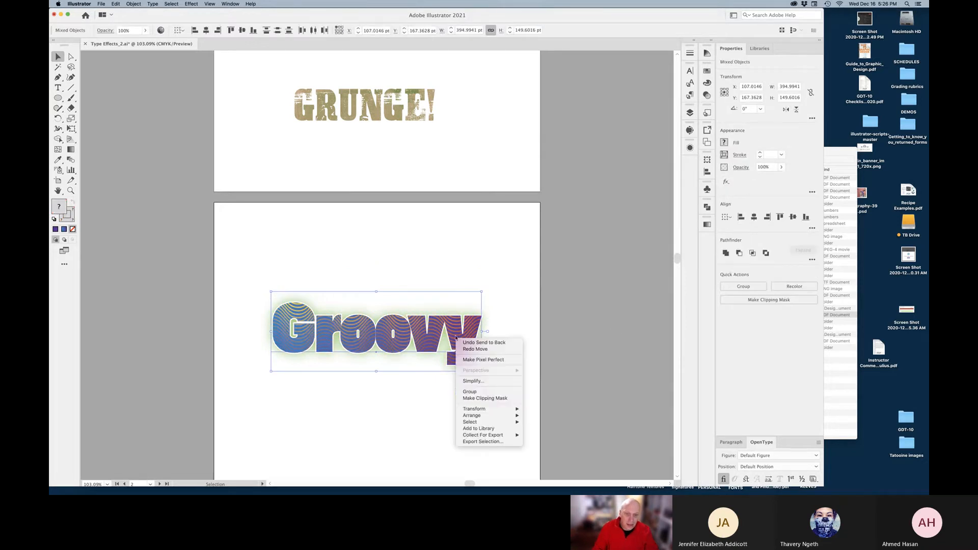
left_click(487, 396)
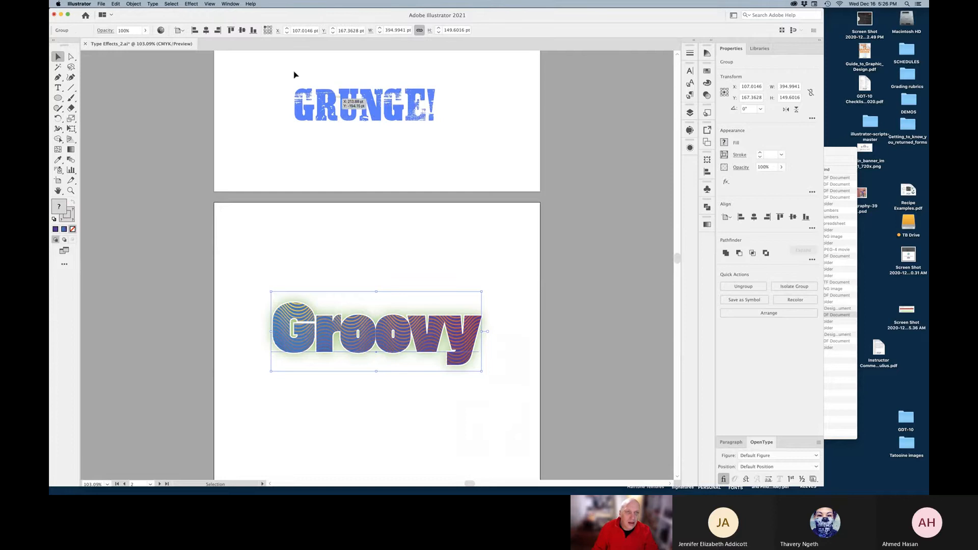
Apply Effect > Warp > Rise, Horizontal, with Bend 24%, Horizontal -28%, Vertical 31%
left_click(192, 4)
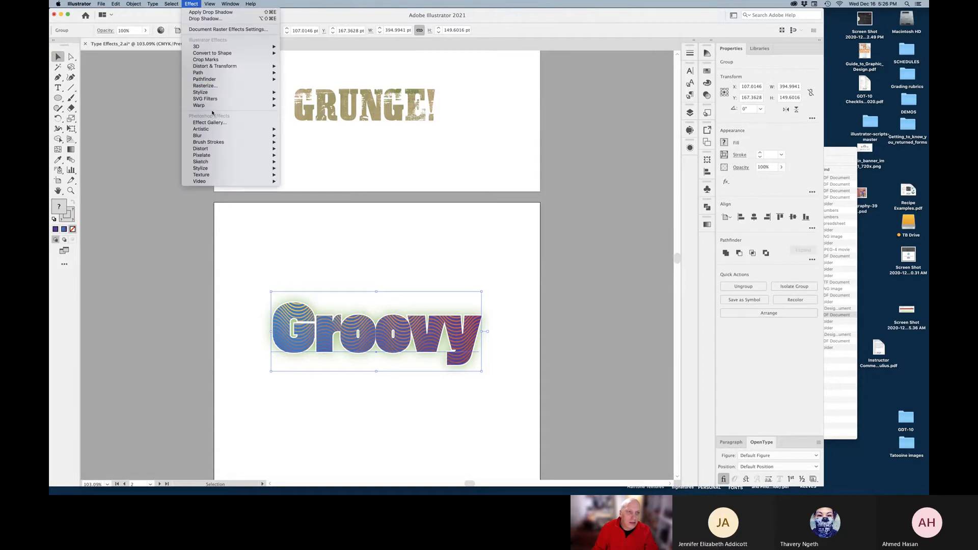
mouse_move(244, 105)
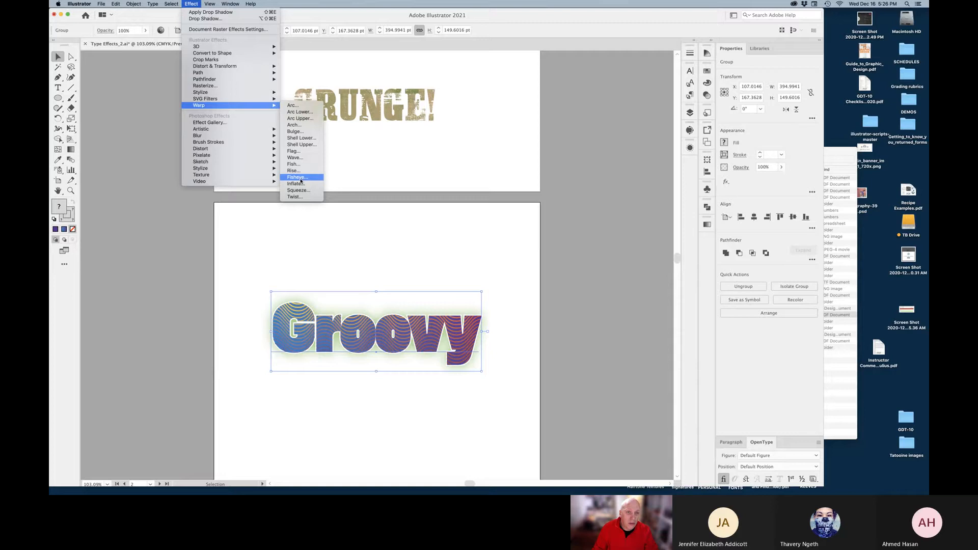
left_click(302, 171)
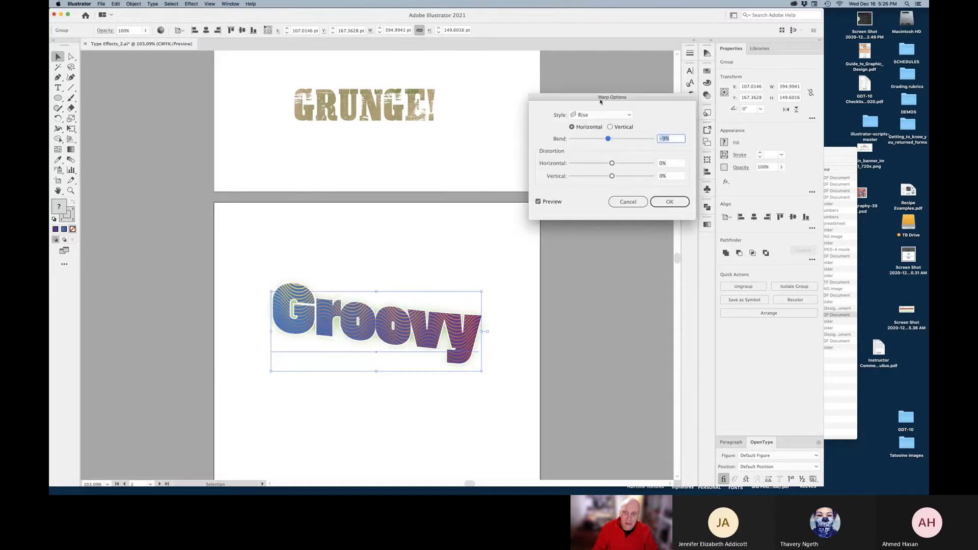
left_click_drag(594, 101, 530, 108)
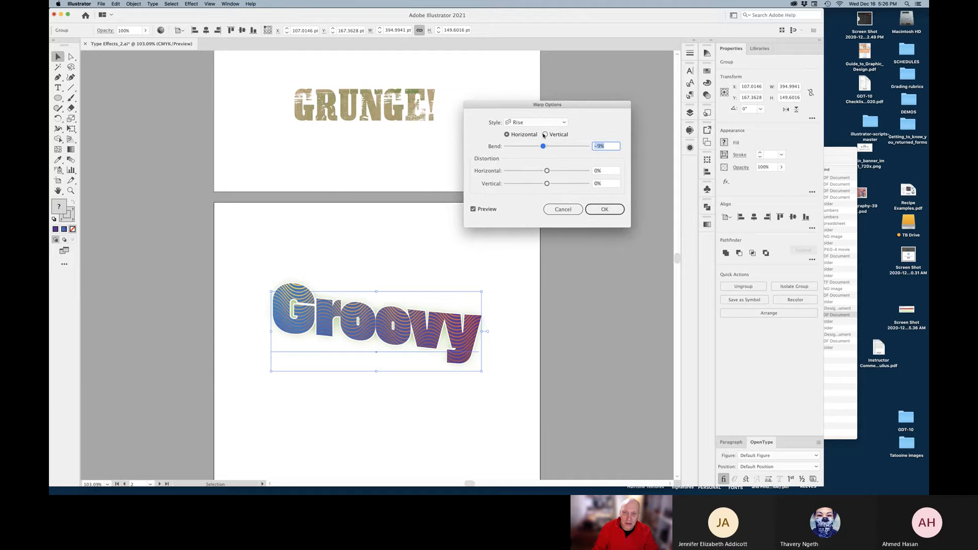
left_click(545, 136)
left_click(545, 135)
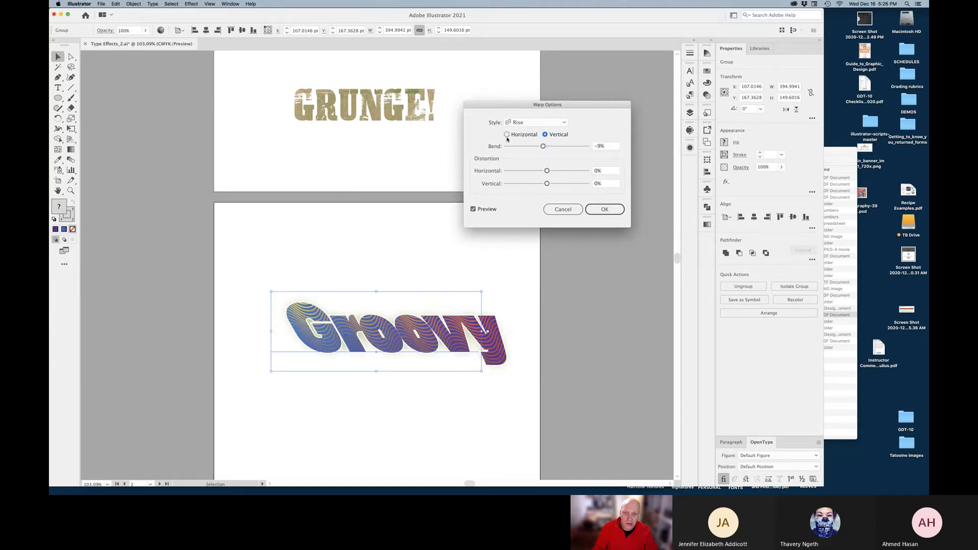
left_click(507, 135)
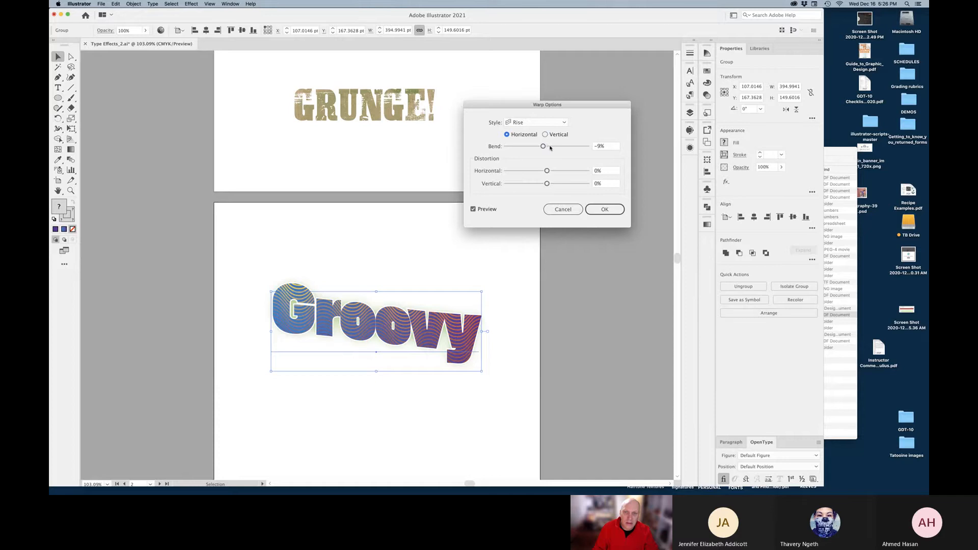
left_click(553, 147)
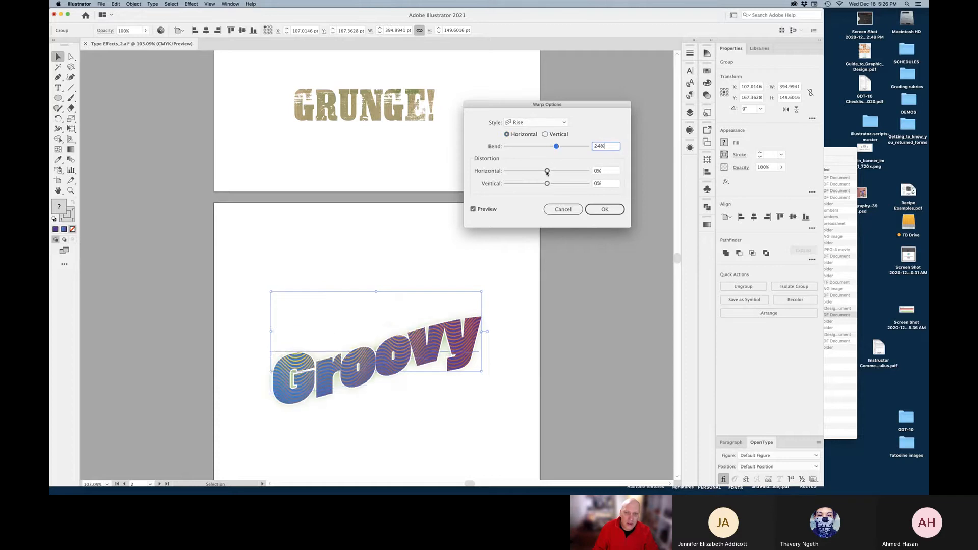
left_click_drag(547, 172, 540, 172)
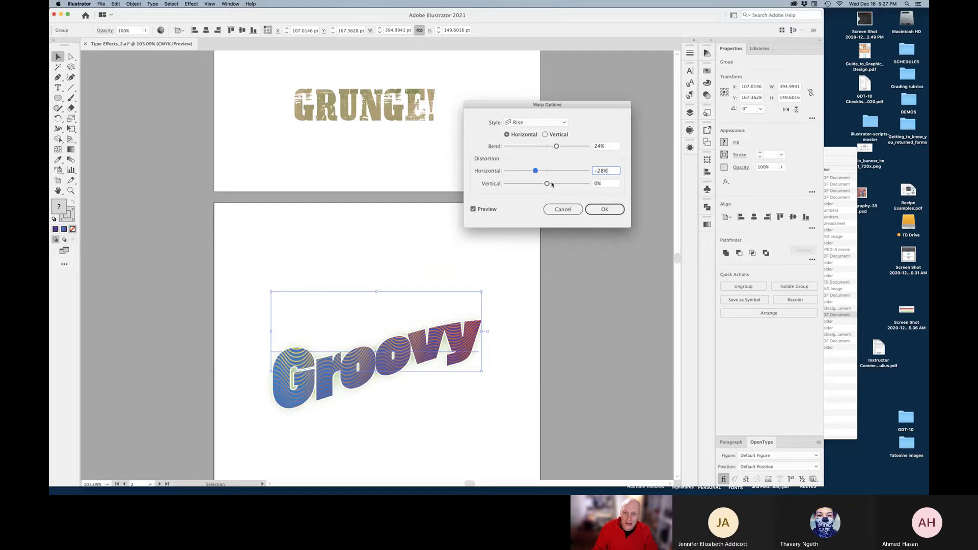
mouse_move(552, 184)
left_mouse_down()
mouse_move(521, 184)
mouse_move(560, 184)
left_mouse_up()
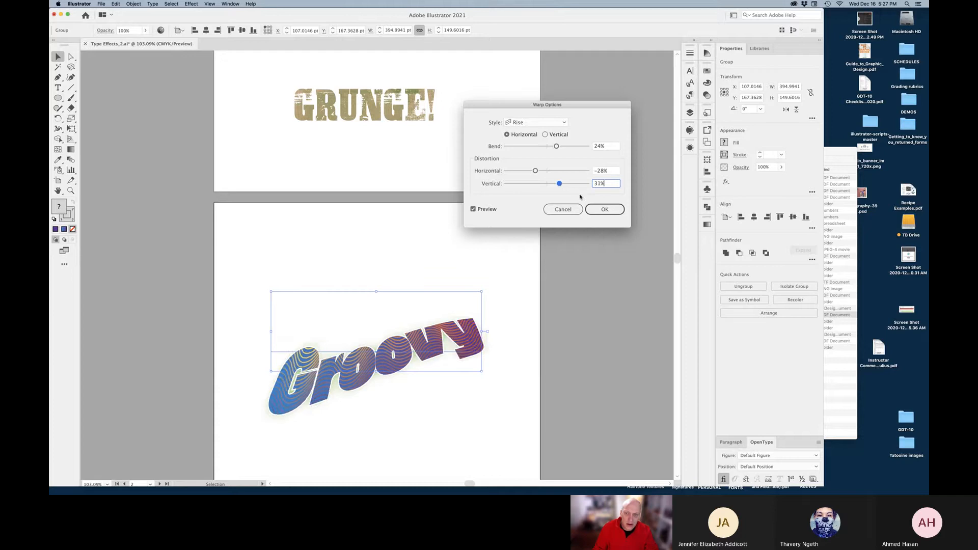
left_click(591, 215)
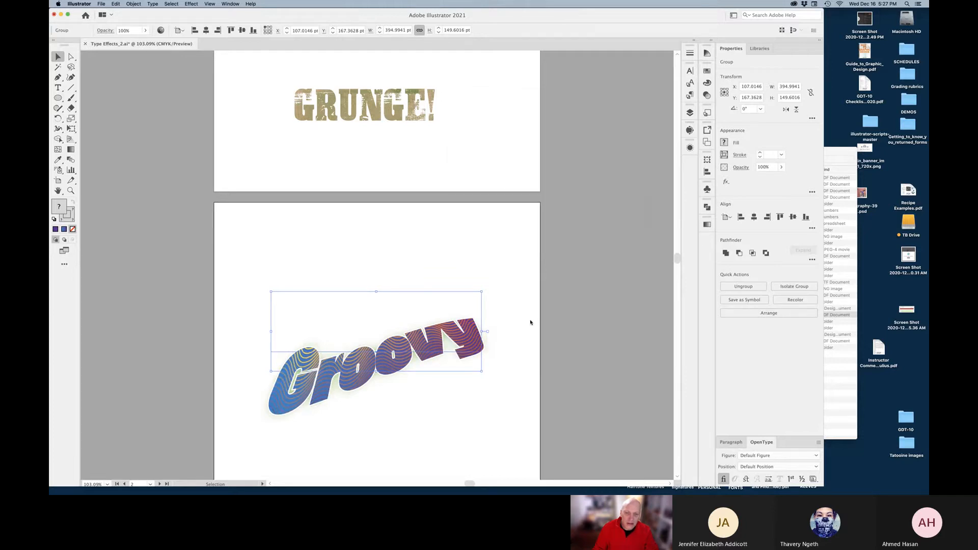
Drag the warped Groovy text higher on its artboard, then deselect it
left_click(529, 390)
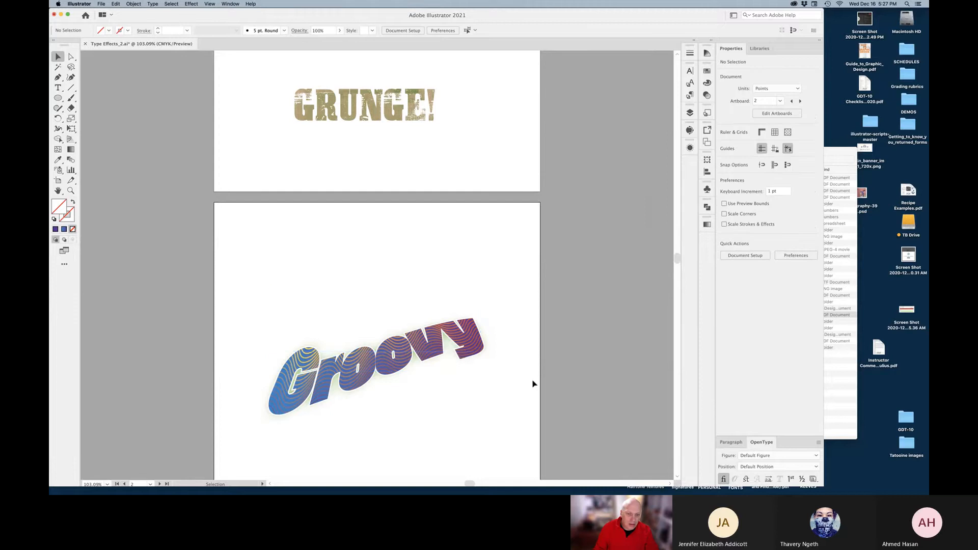
left_click_drag(437, 325, 438, 284)
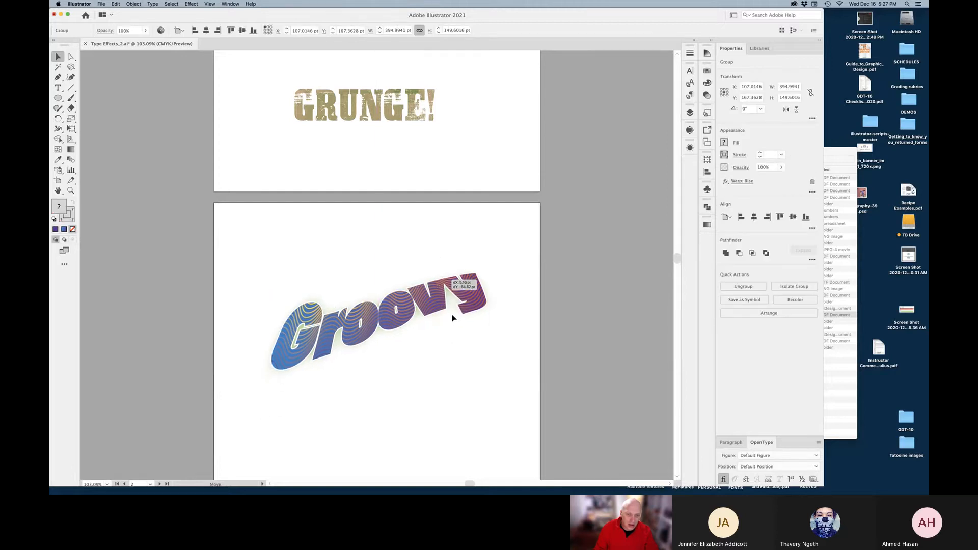
left_click(511, 367)
key("space")
left_click_drag(441, 361, 443, 243)
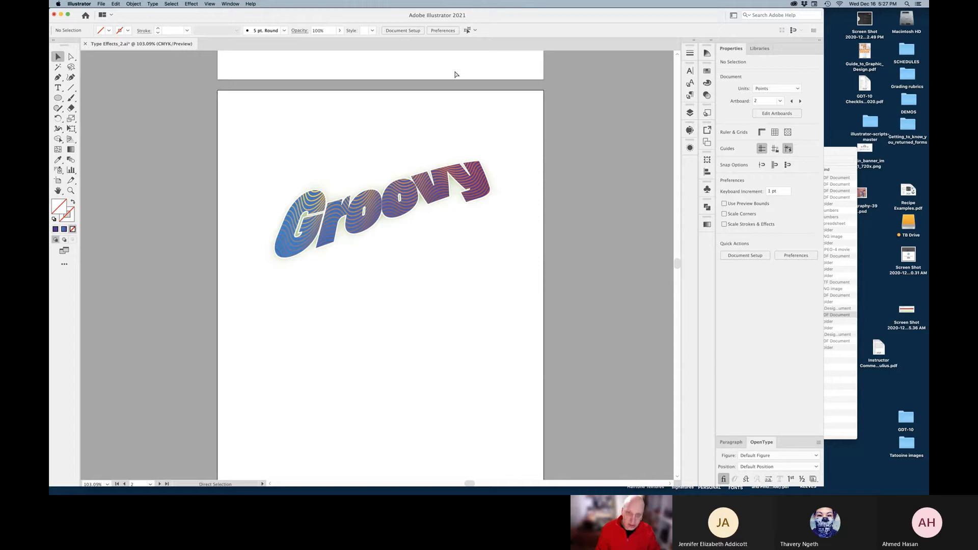
Save Type Effects_2.ai and scroll through the artboards to compare them
key("super+s")
scroll(454, 74, "down", 2)
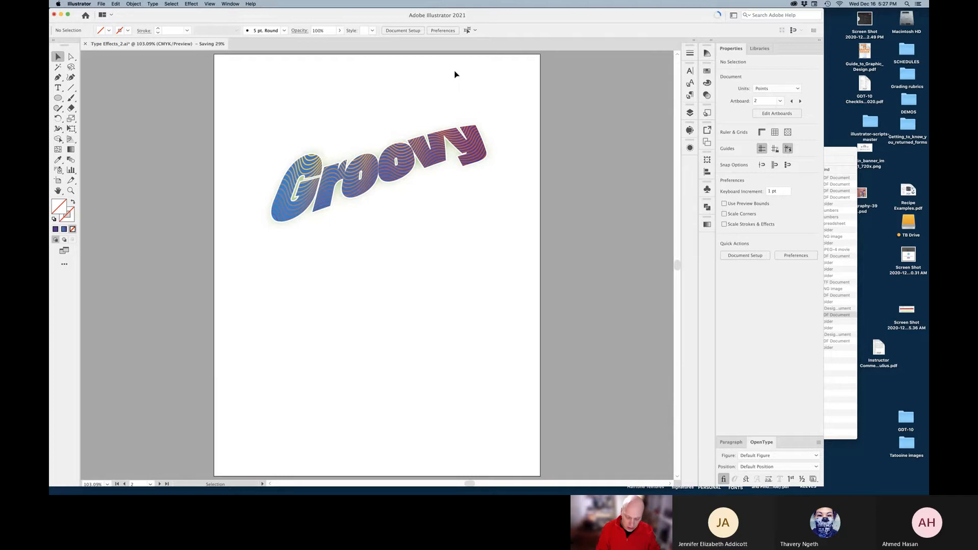
scroll(455, 74, "up", 10)
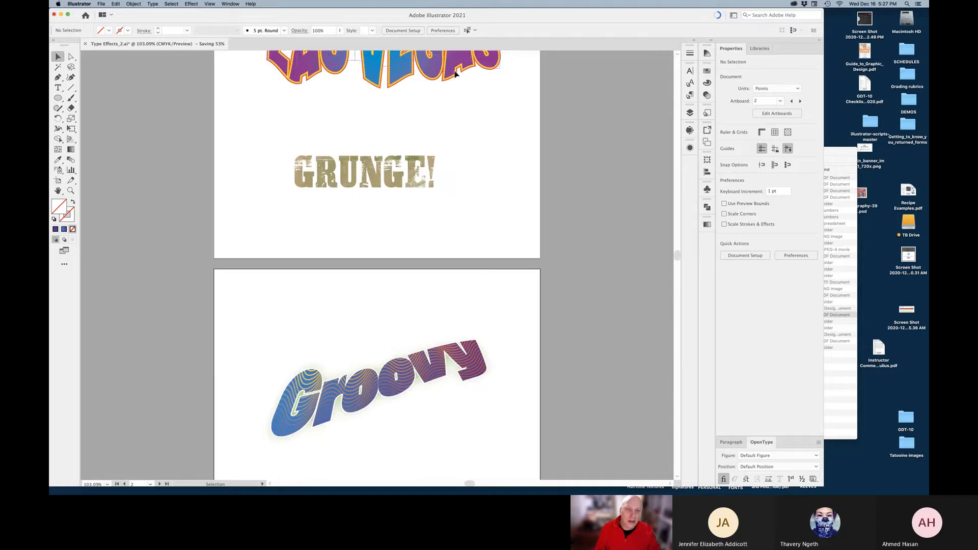
scroll(441, 224, "up", 2)
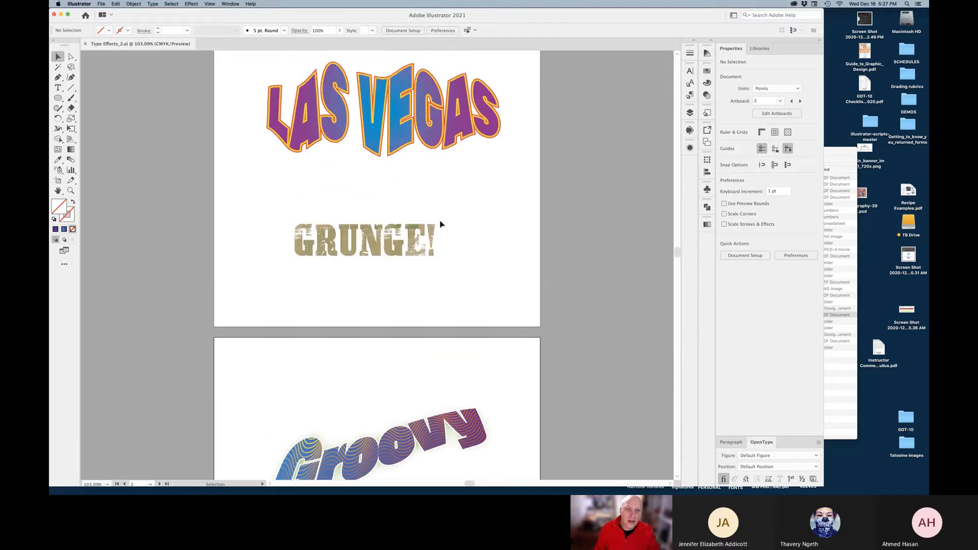
scroll(478, 243, "down", 10)
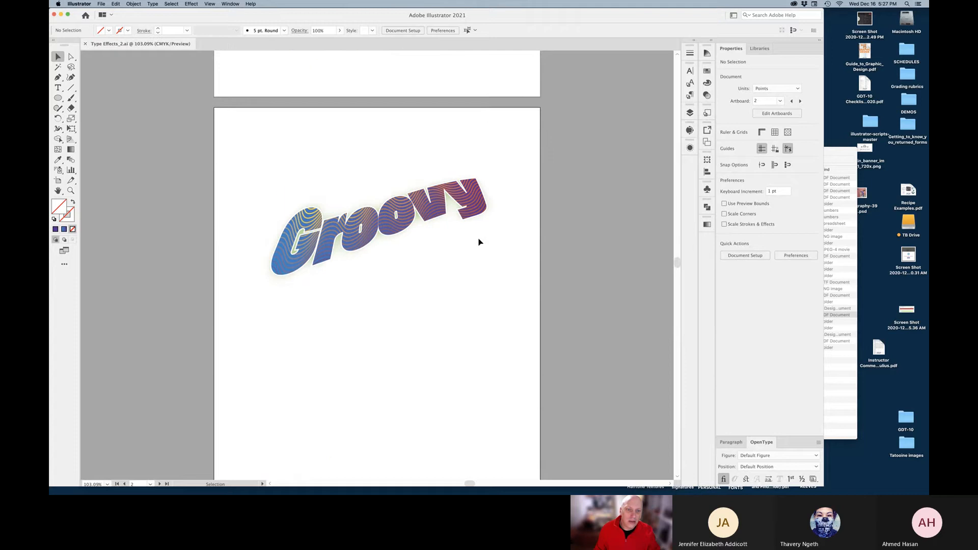
scroll(325, 159, "down", 1)
Type the text 'Las Vegas!' on the artboard below Groovy
left_click(58, 87)
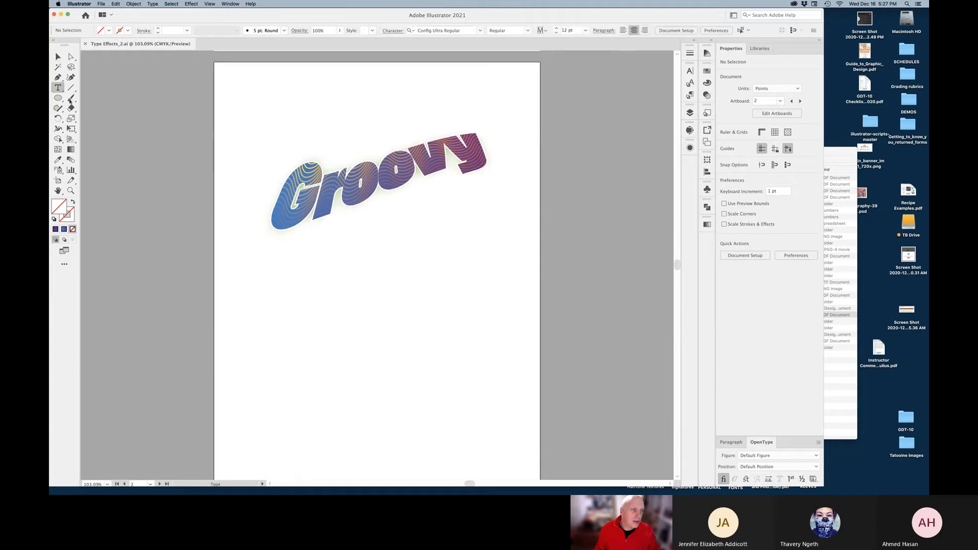
left_click(364, 316)
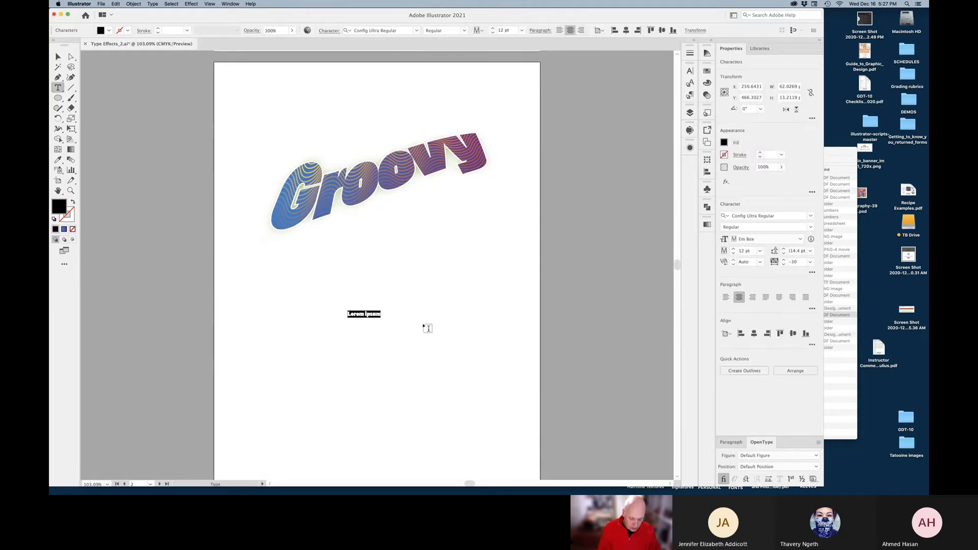
type("Las Vegas!")
key("Escape")
key("super+a")
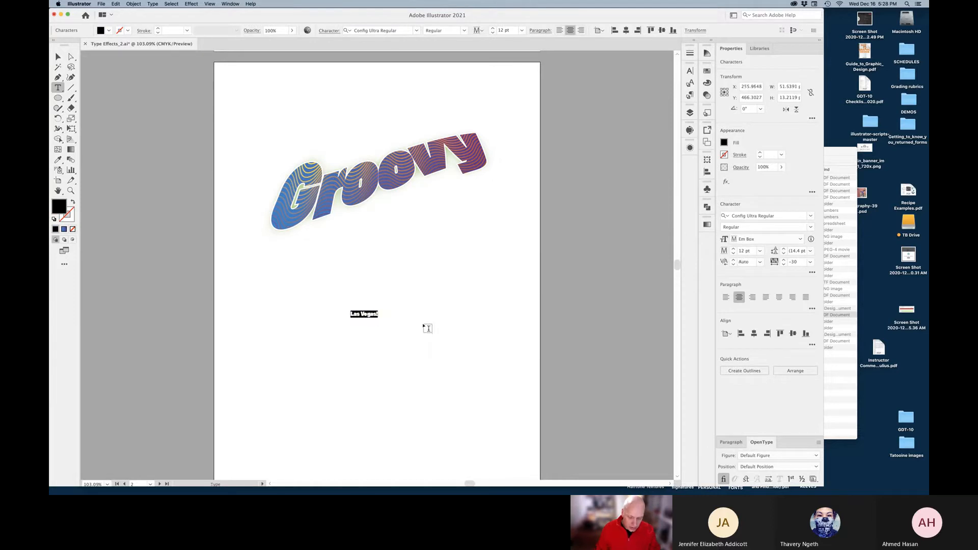
Scale the Las Vegas! text to about 115 pt and centre it under Groovy
left_click(59, 57)
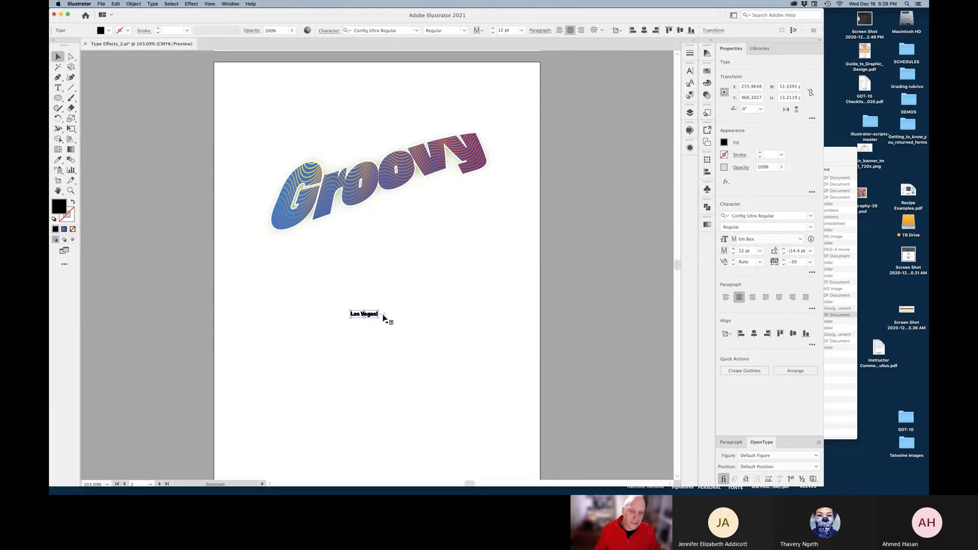
left_click_drag(471, 357, 496, 363)
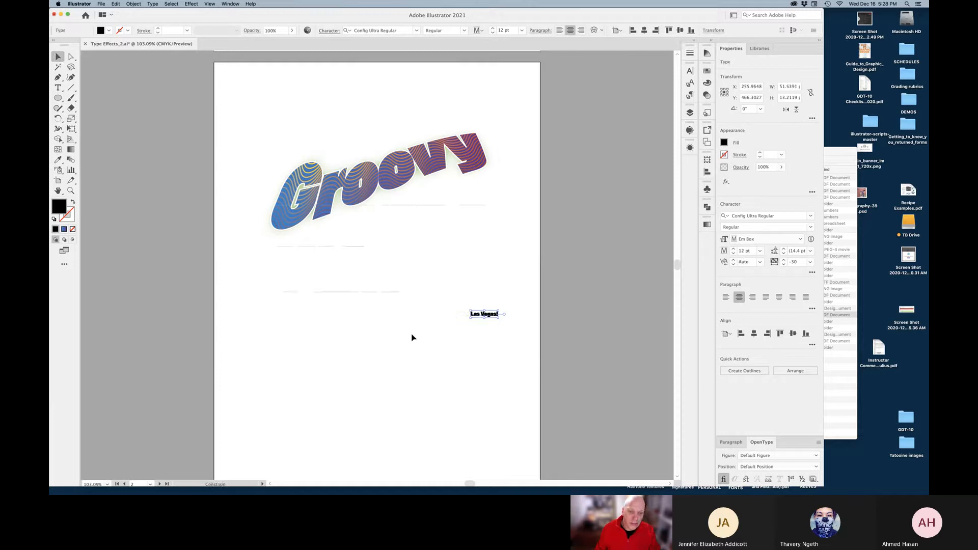
key("super+z")
left_click_drag(379, 317, 598, 407)
left_click_drag(522, 352, 428, 347)
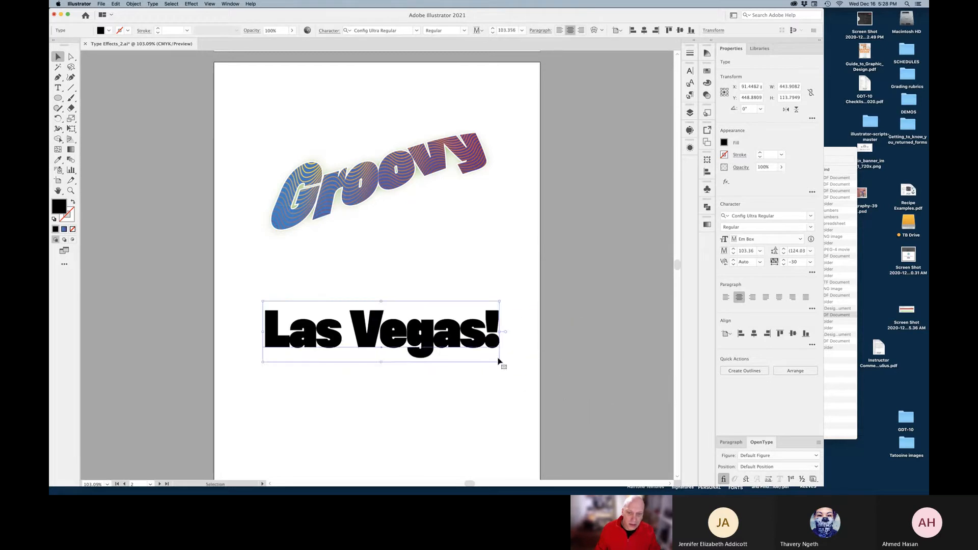
left_click_drag(498, 365, 526, 369)
left_click_drag(470, 349, 463, 355)
left_click(443, 389)
left_click(423, 338)
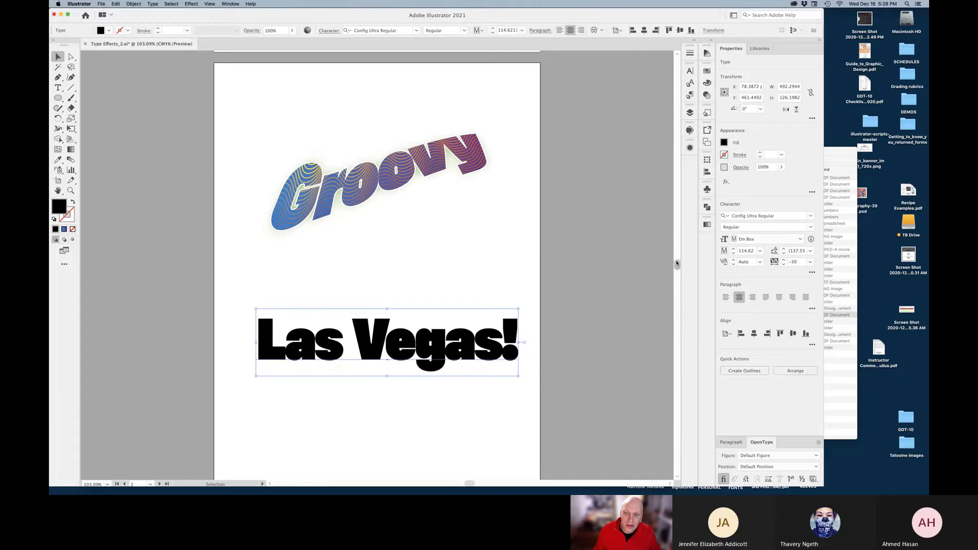
left_click_drag(677, 266, 676, 249)
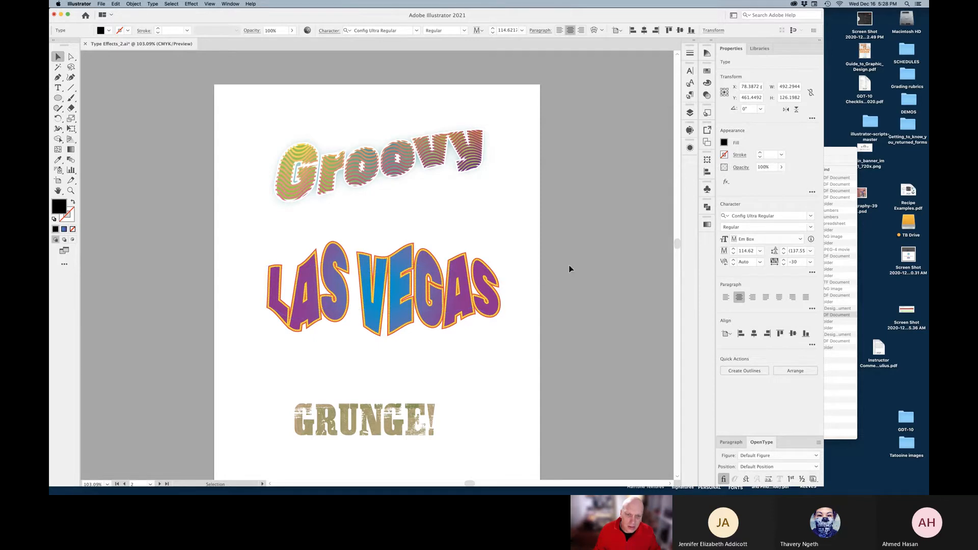
left_click_drag(677, 246, 676, 271)
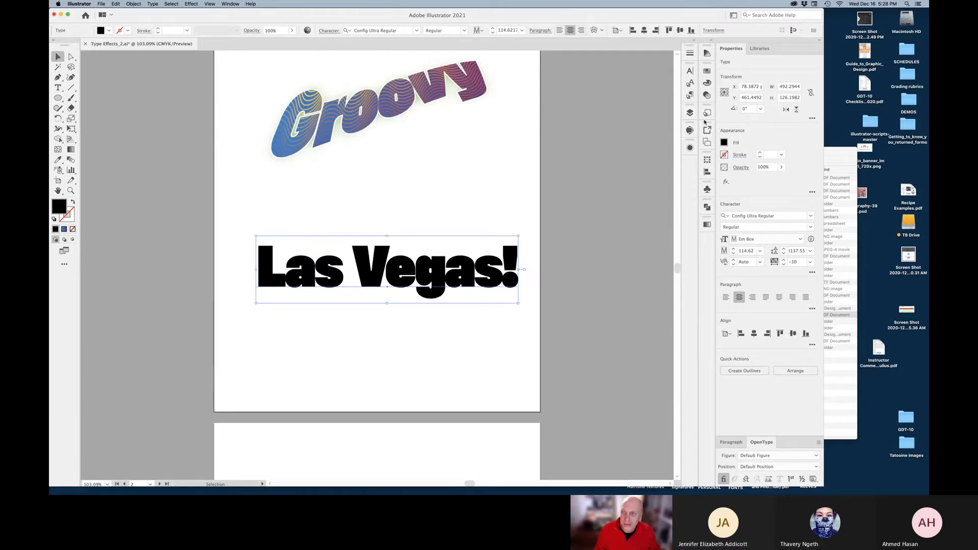
Add a new fill to the text using a gradient swatch, switched to radial
left_click(690, 149)
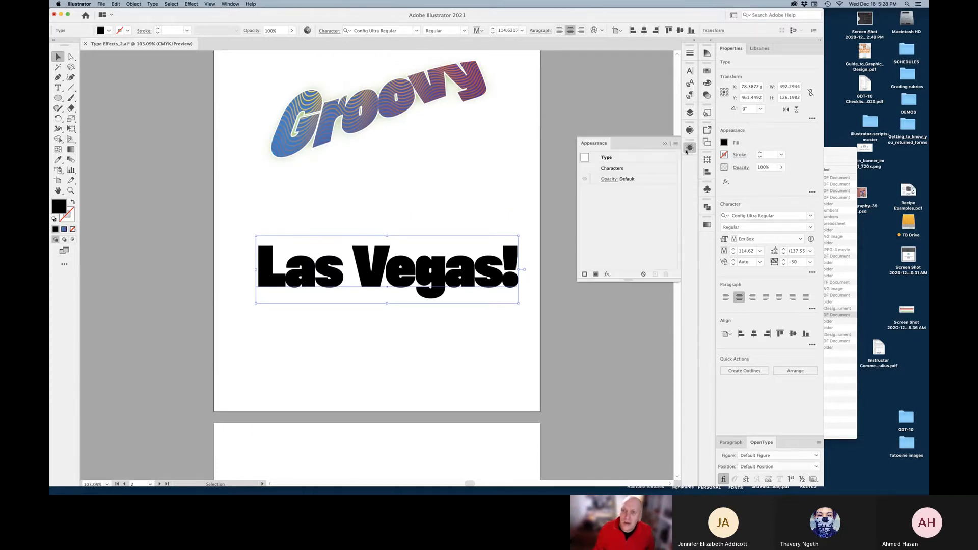
left_click(595, 275)
left_click(630, 191)
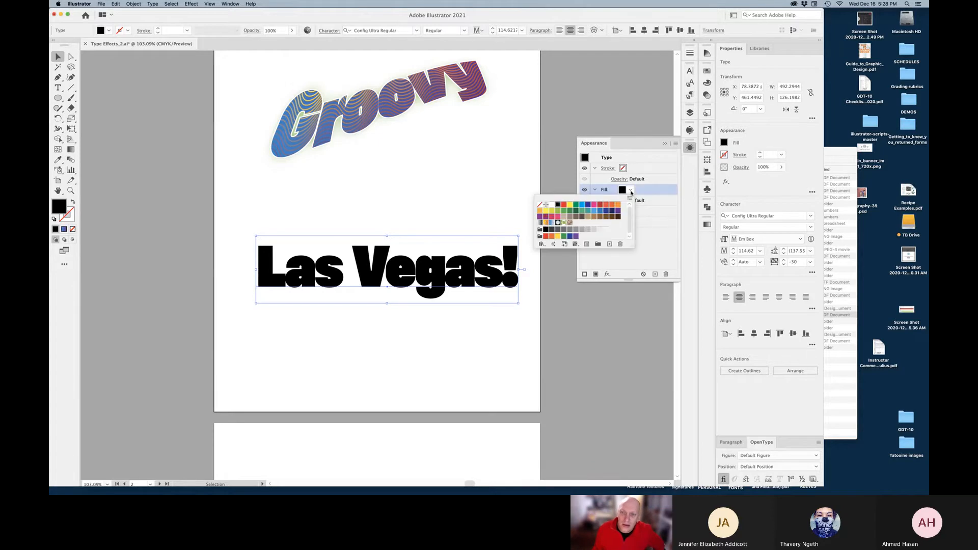
left_click(546, 223)
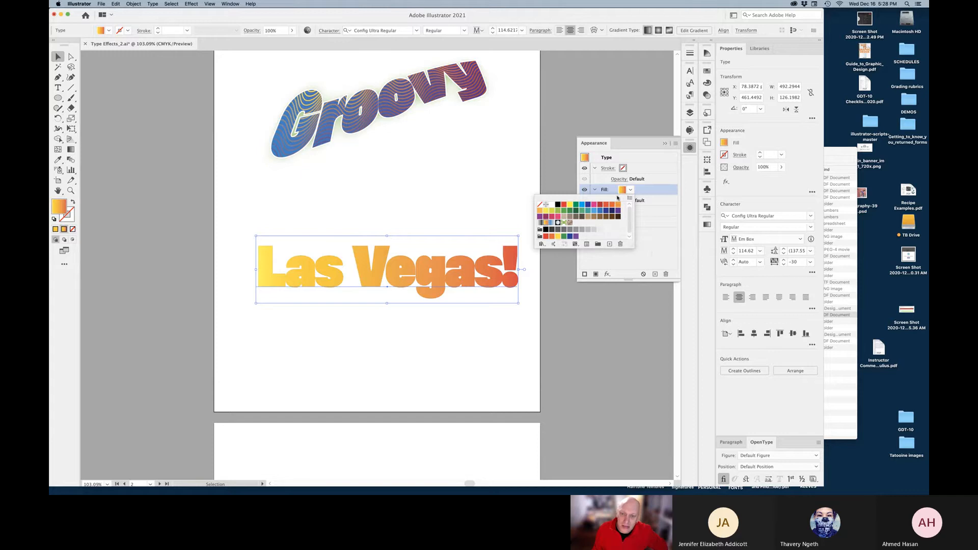
left_click(654, 249)
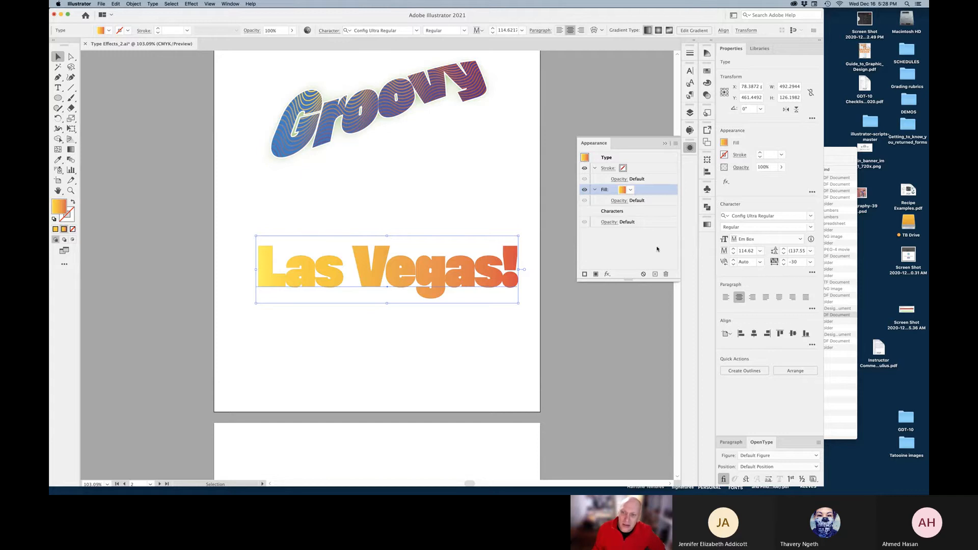
left_click(706, 225)
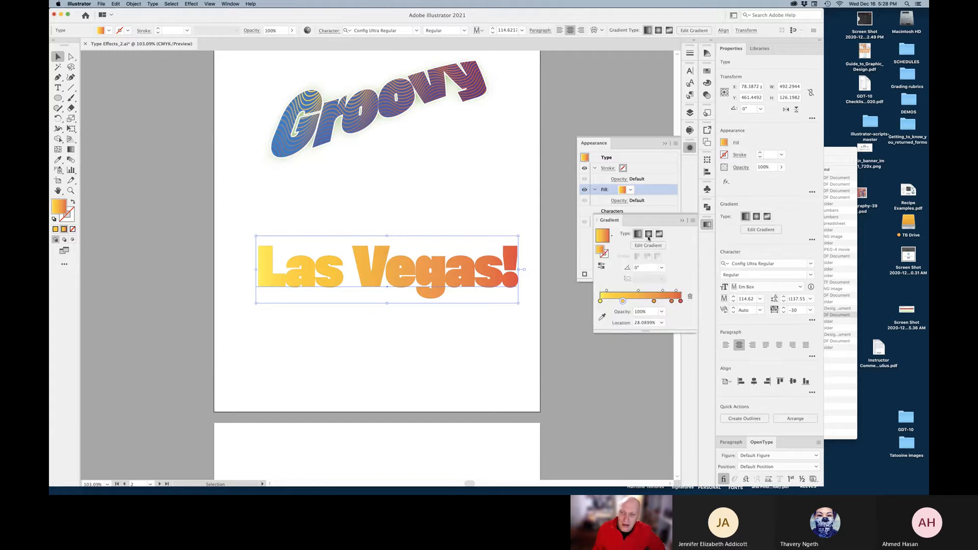
left_click(649, 234)
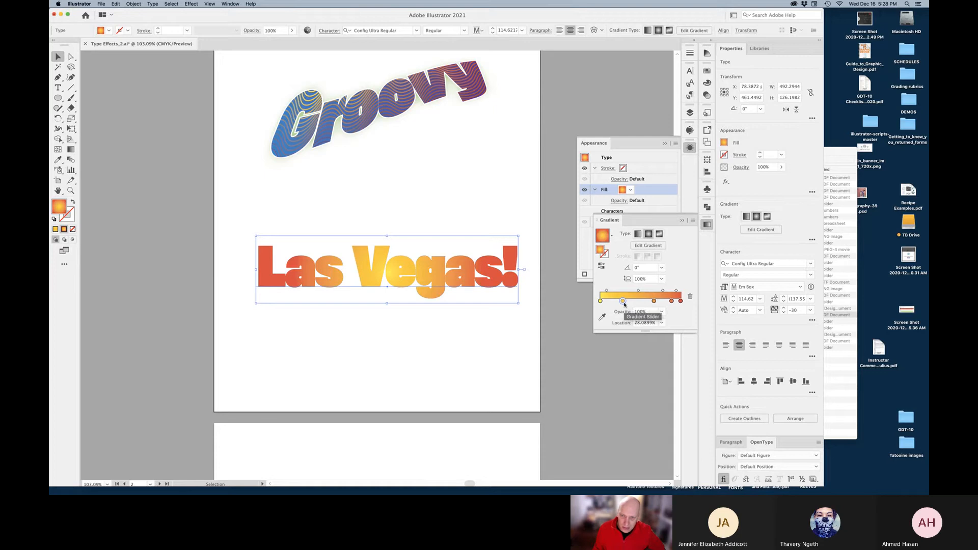
Recolour the gradient stops to deep purple and pink, removing the yellow and orange stops
double_click(600, 301)
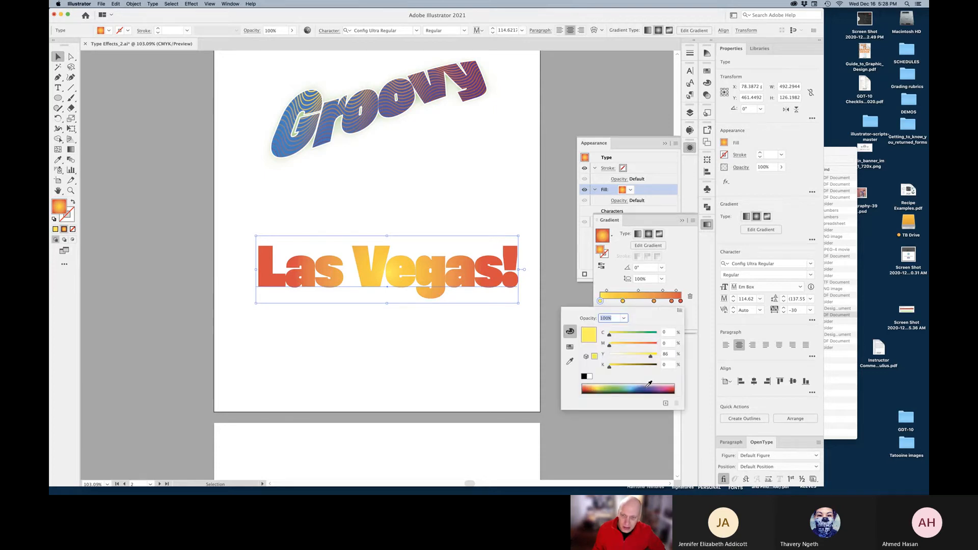
left_click(648, 387)
left_click_drag(647, 386, 656, 388)
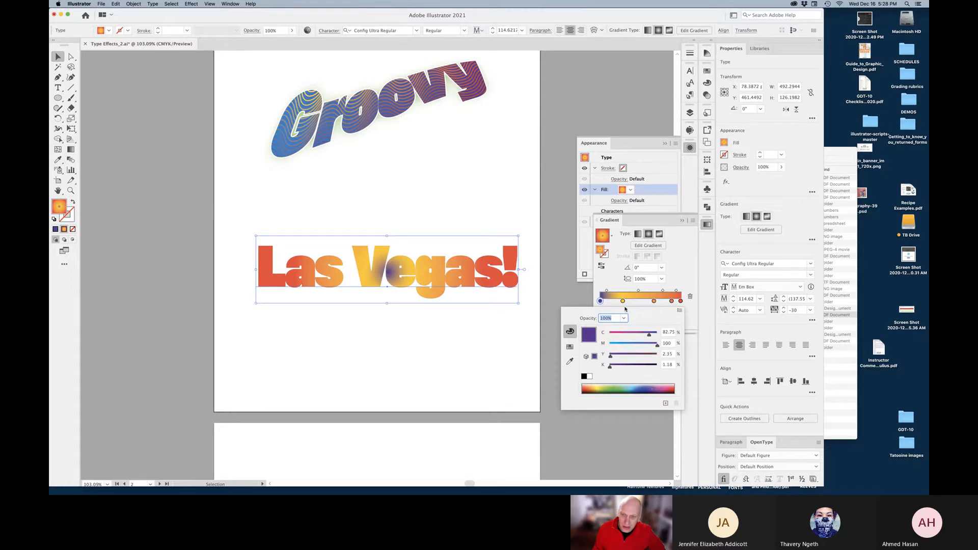
left_click(623, 302)
left_click_drag(623, 302, 625, 346)
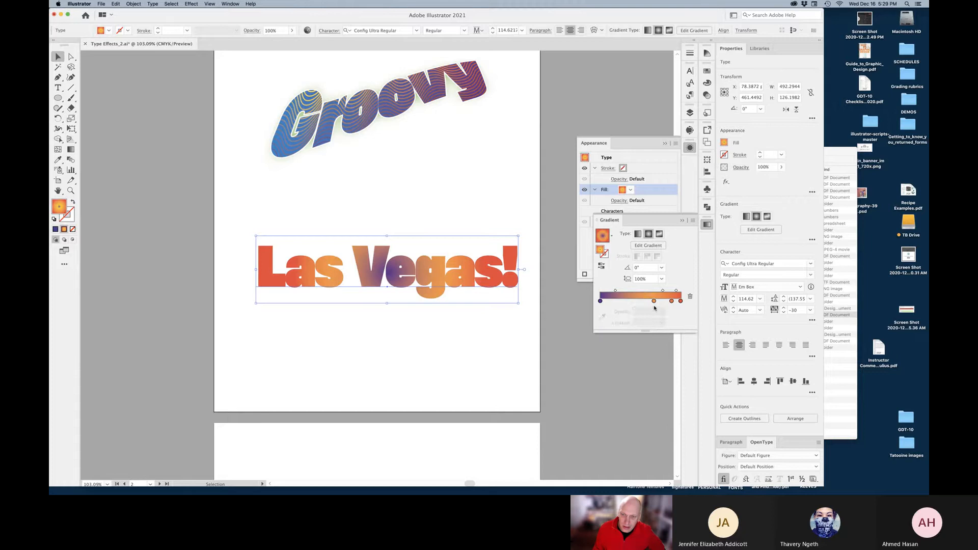
left_click_drag(654, 302, 647, 337)
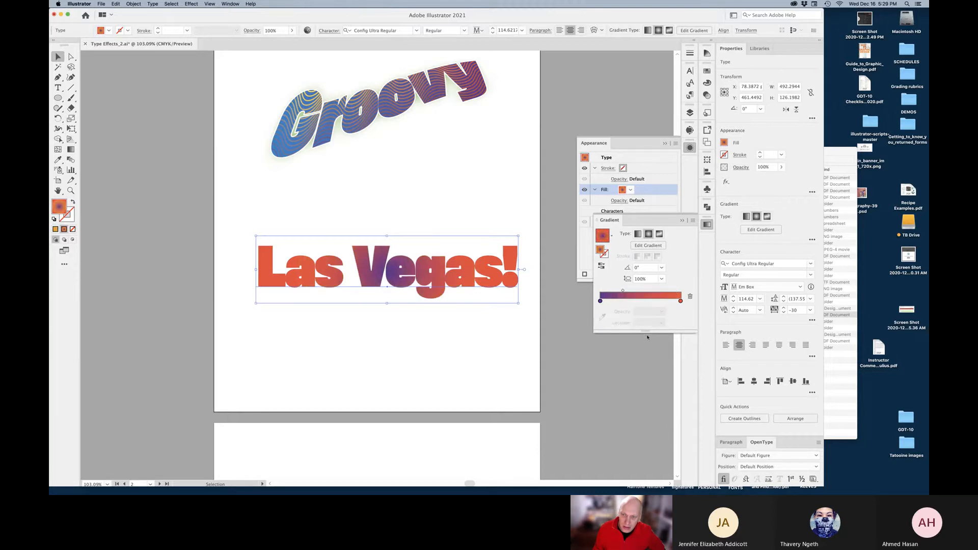
double_click(680, 301)
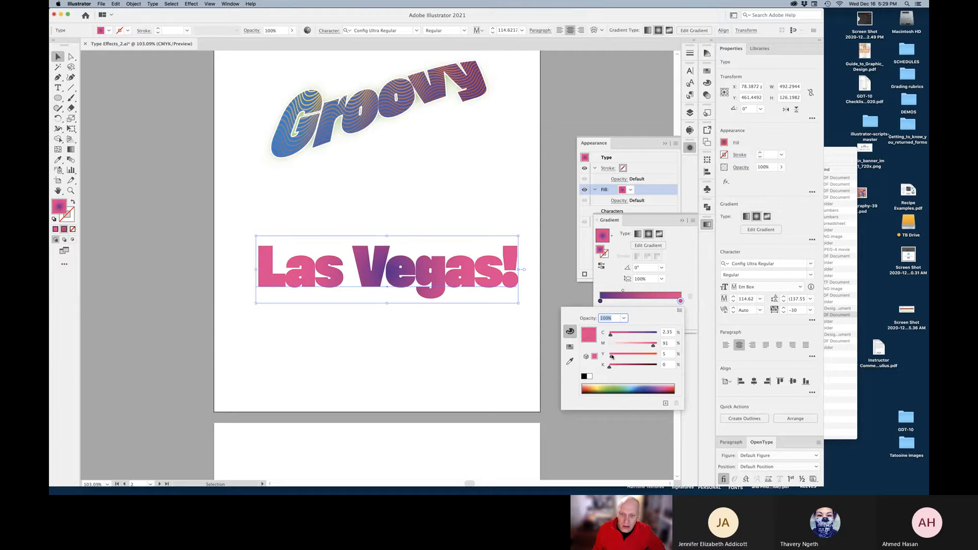
left_click_drag(607, 357, 585, 336)
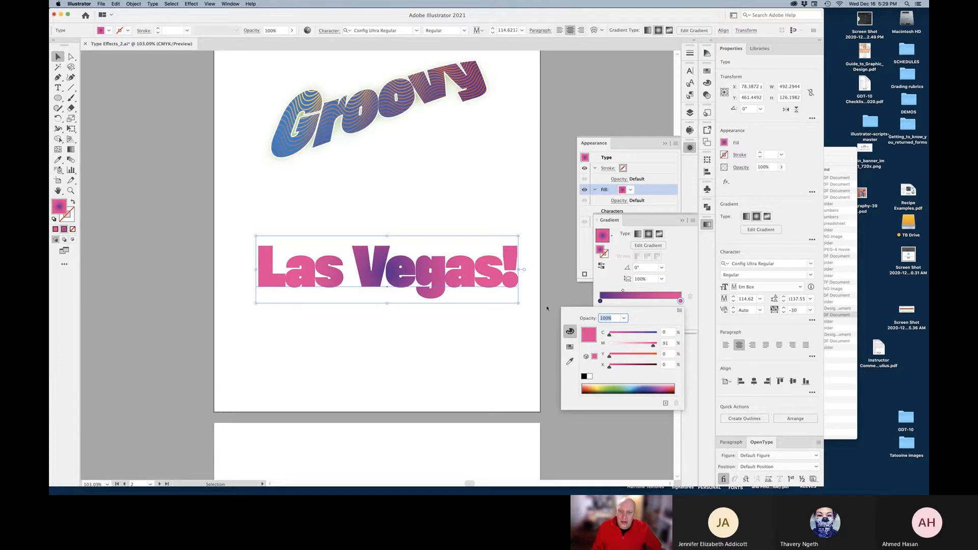
left_click(516, 352)
left_click(682, 220)
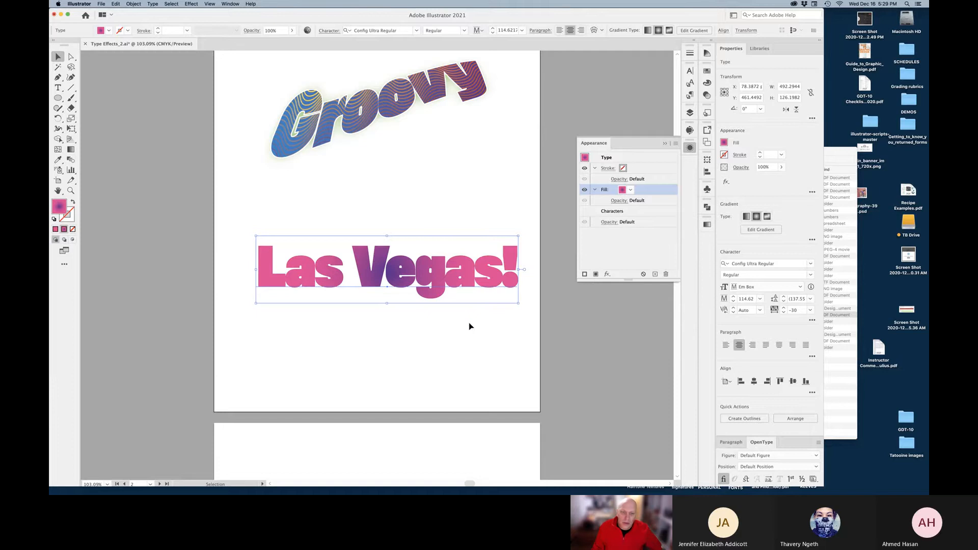
Stroke the Las Vegas! lettering in light blue at 4 pt weight
left_click(73, 215)
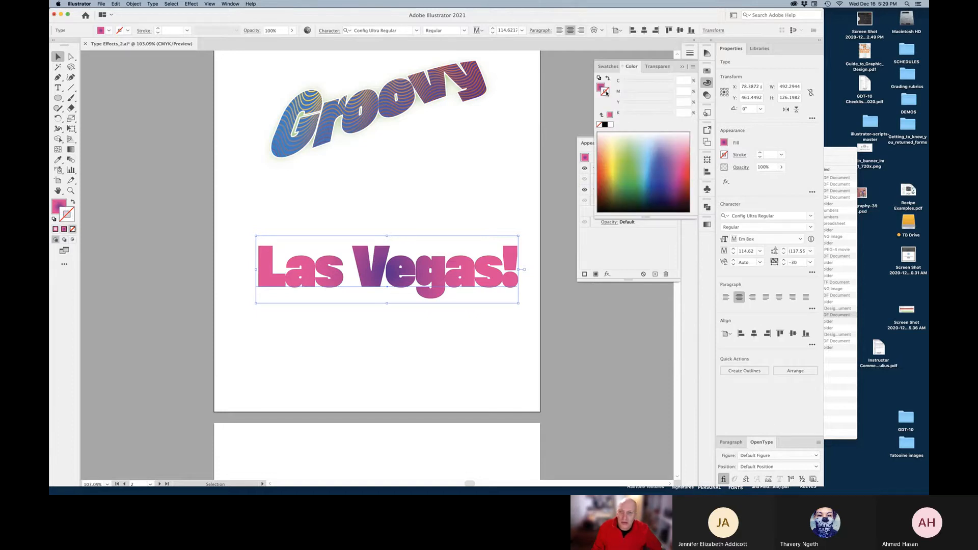
left_click(648, 166)
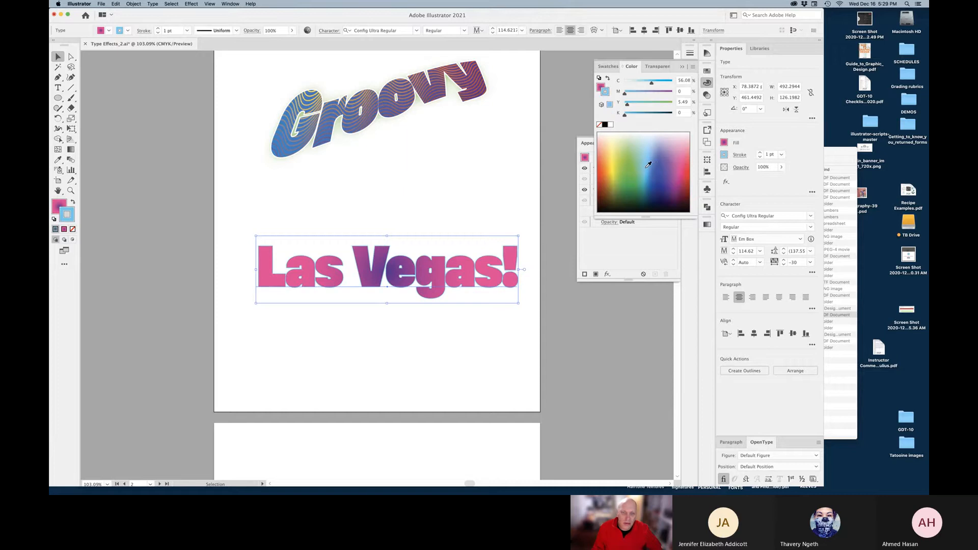
left_click(760, 154)
left_click(761, 154)
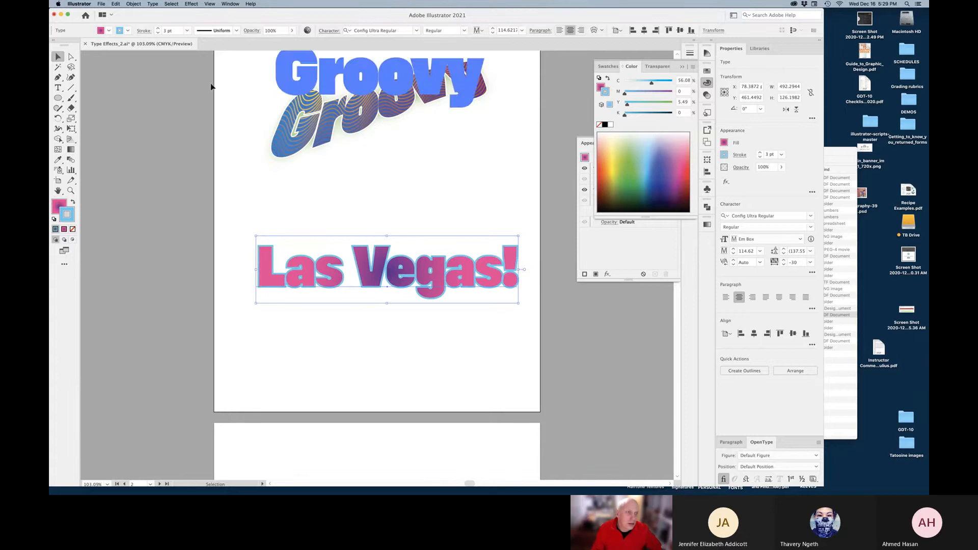
left_click(560, 309)
key("z")
left_click_drag(452, 262, 507, 272)
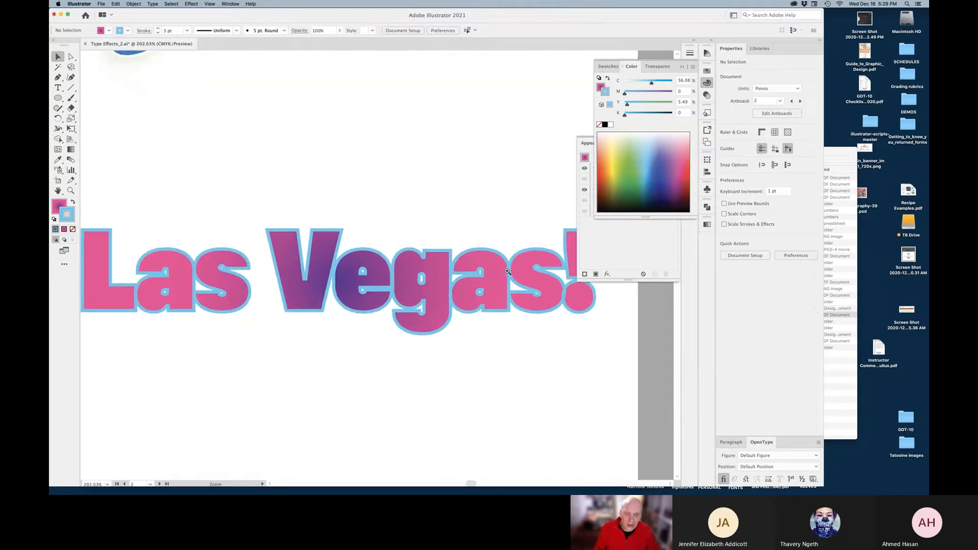
left_click(492, 283)
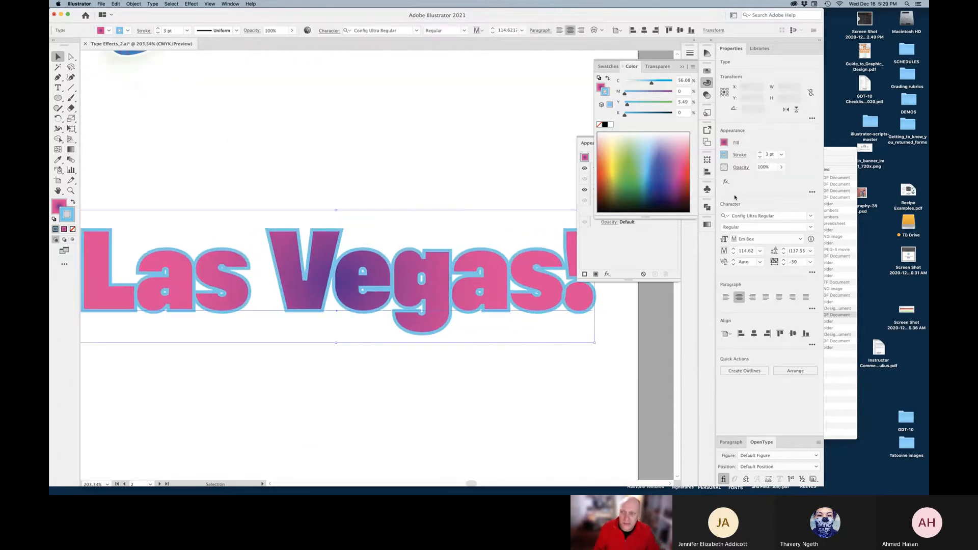
left_click(759, 153)
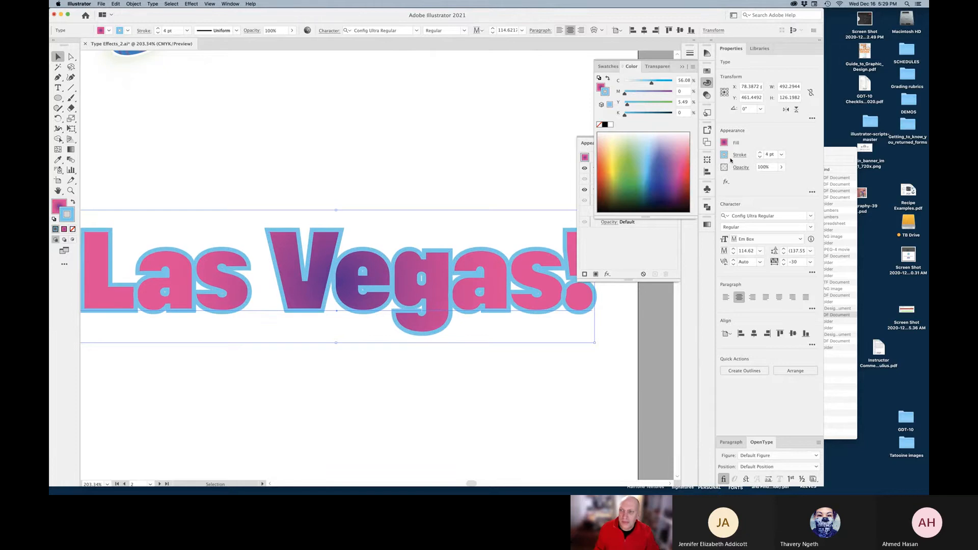
left_click(682, 66)
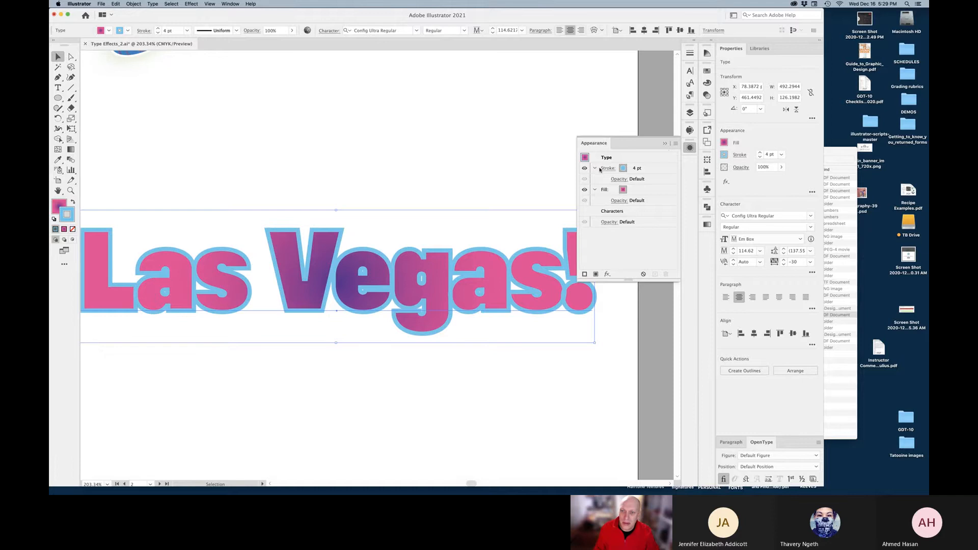
left_click_drag(579, 143, 444, 58)
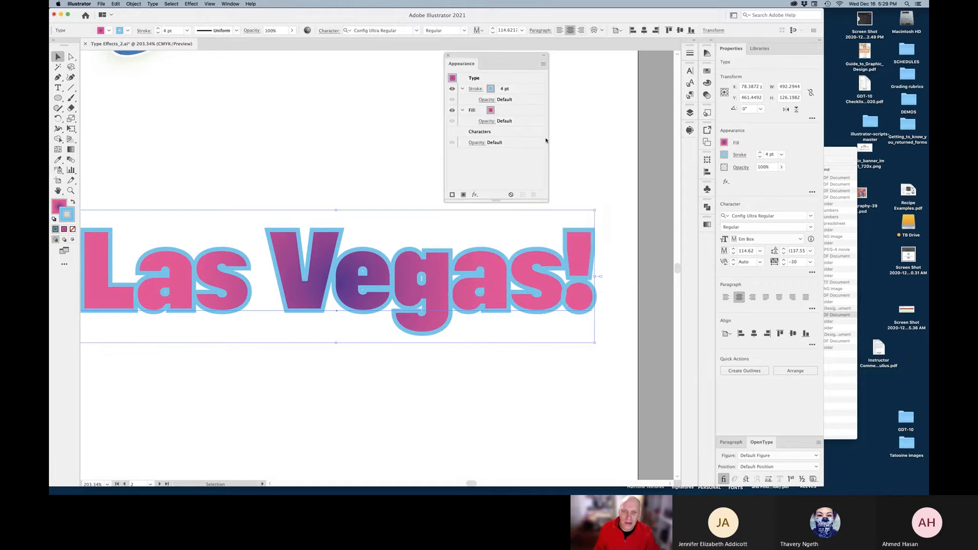
Add a second stroke to the Las Vegas! text and colour it dark navy
left_click(452, 196)
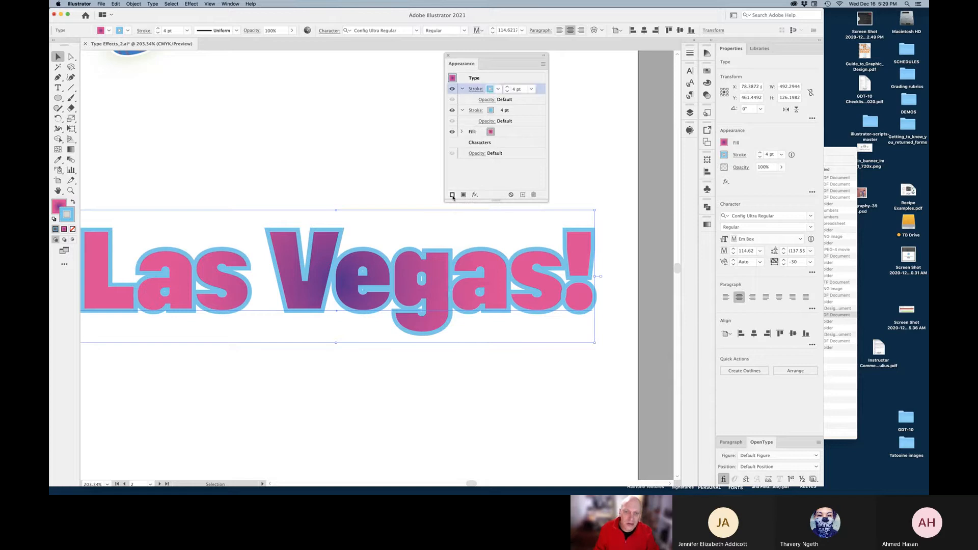
left_click(507, 92)
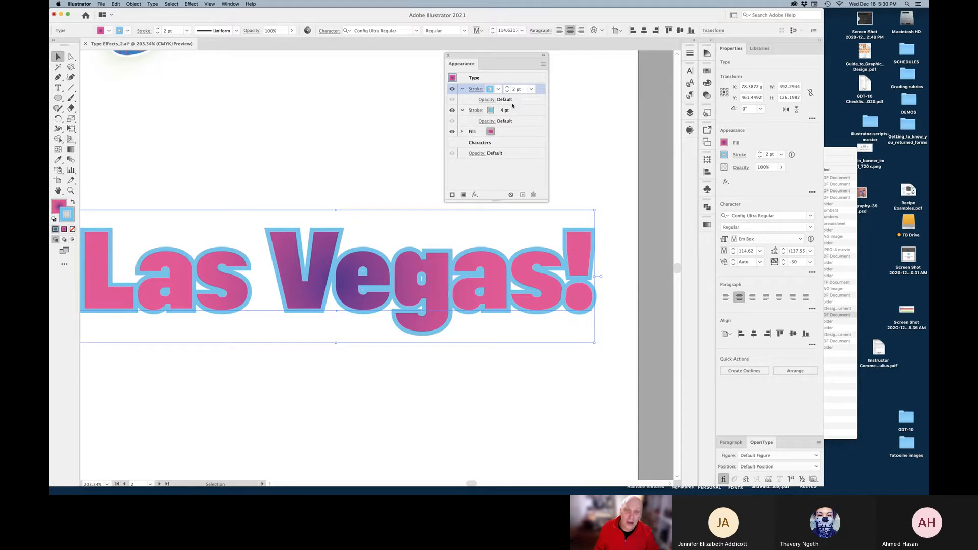
left_click(498, 91)
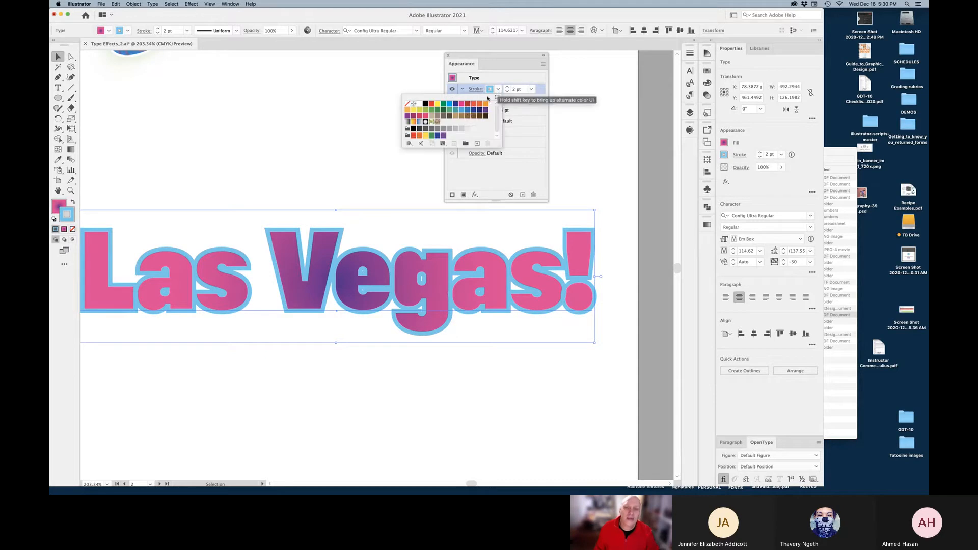
left_click(461, 105)
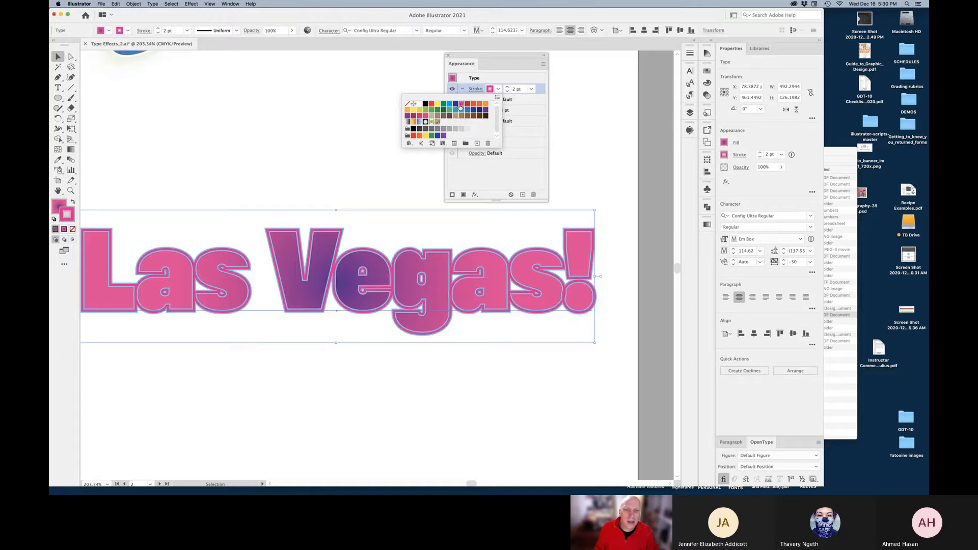
left_click(467, 106)
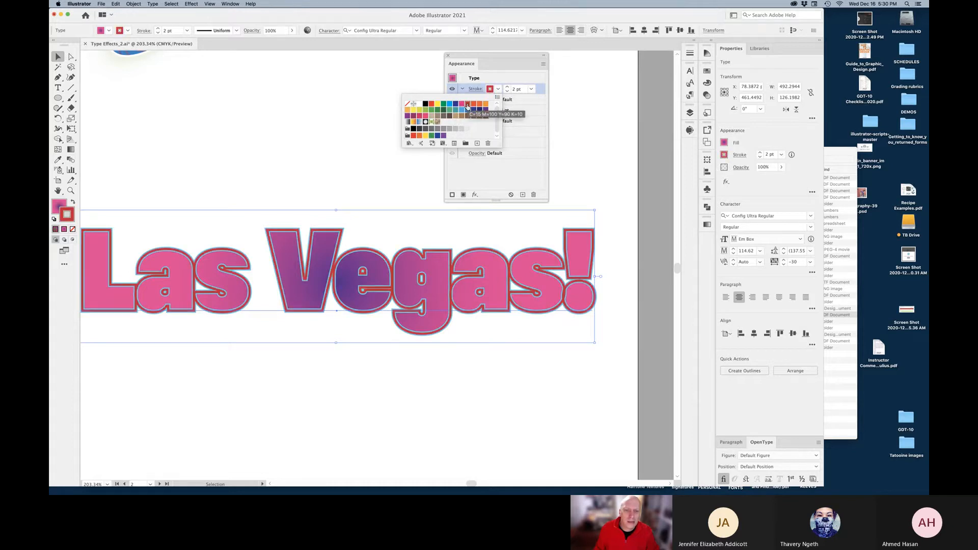
left_click(479, 111)
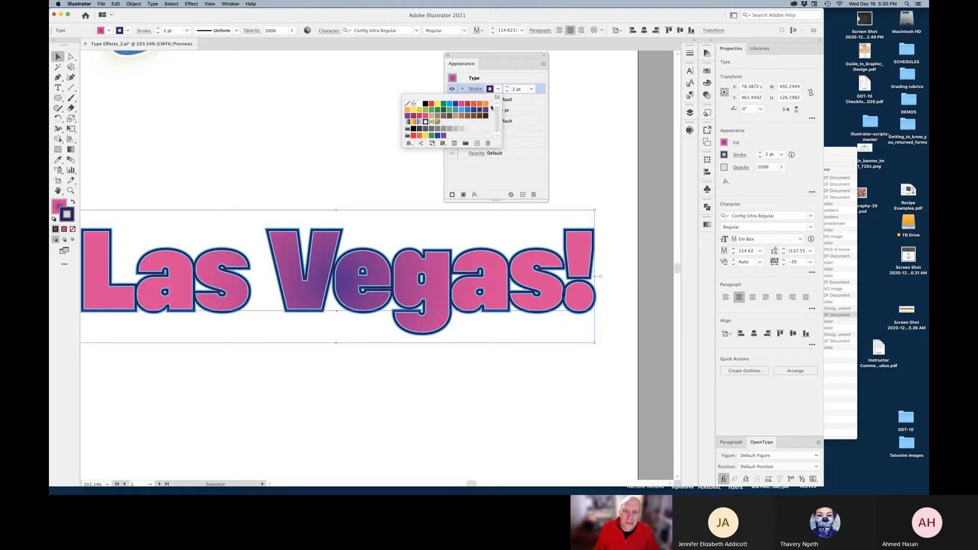
left_click(528, 111)
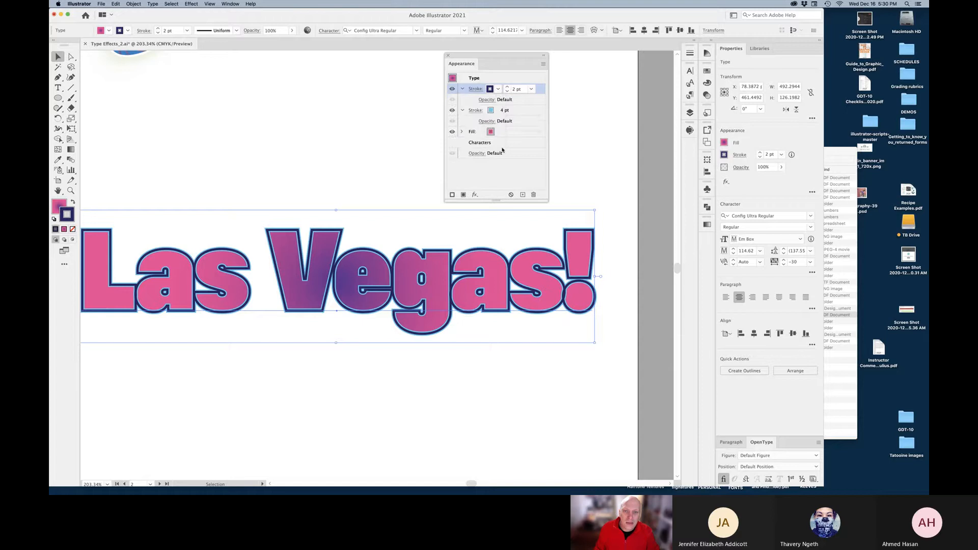
Widen the light-blue stroke to 7 pt and the navy stroke to 4 pt
left_click(500, 112)
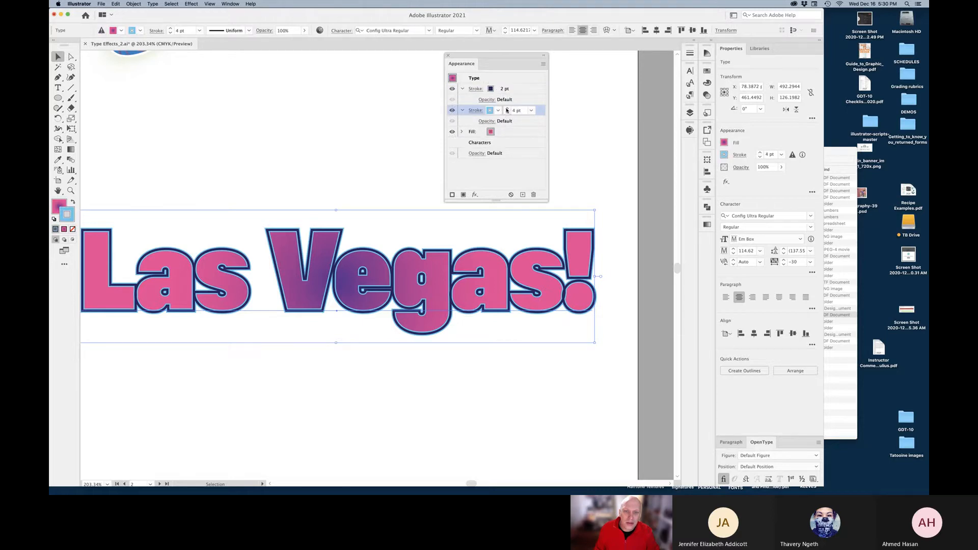
left_click(507, 109)
left_click(507, 109)
left_click(507, 109)
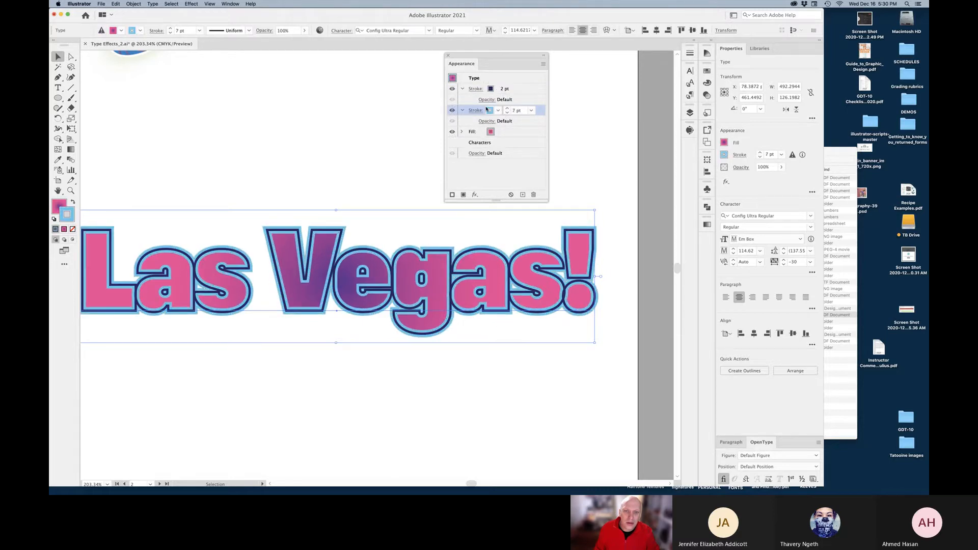
left_click(497, 90)
left_click(507, 88)
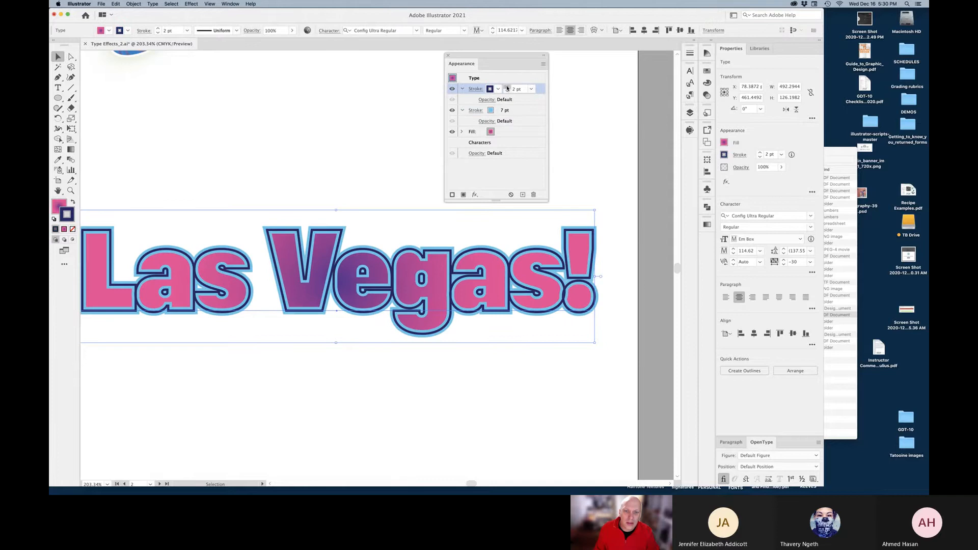
left_click(507, 88)
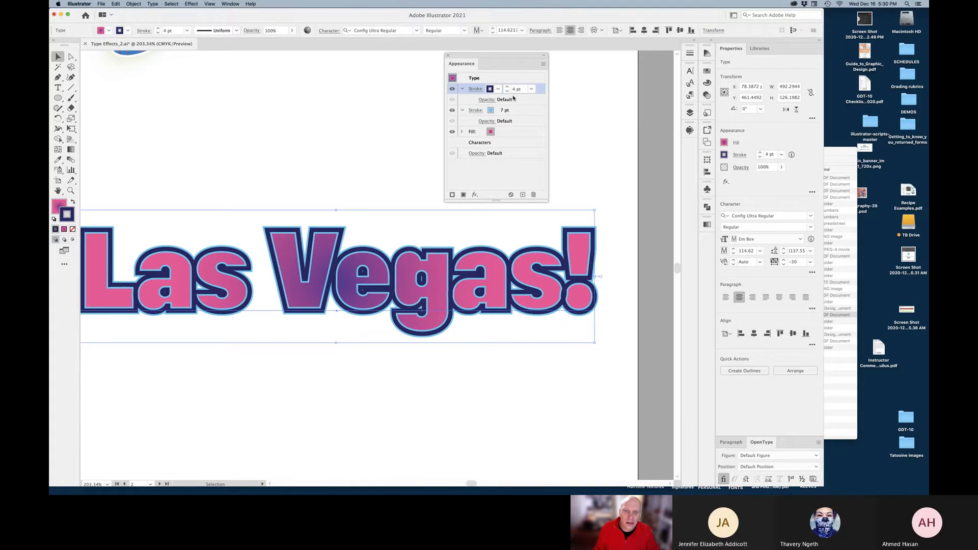
left_click(691, 54)
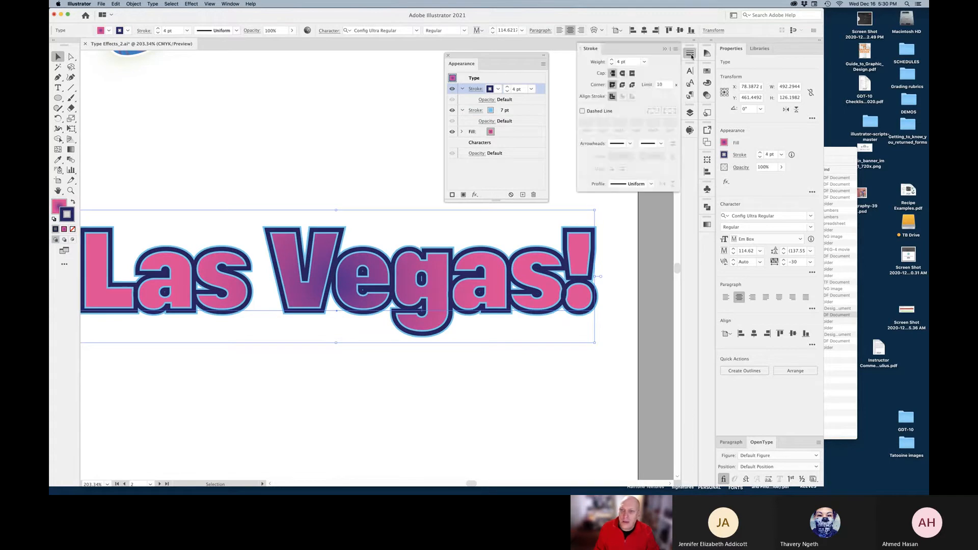
Set Round Join on both the navy and the light-blue strokes
left_click(623, 85)
key("z")
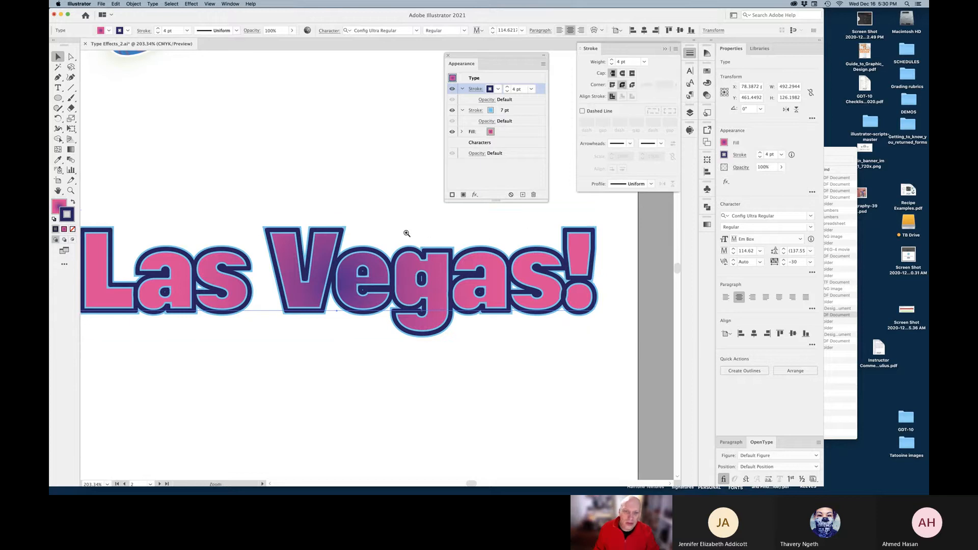
left_click_drag(406, 231, 534, 281)
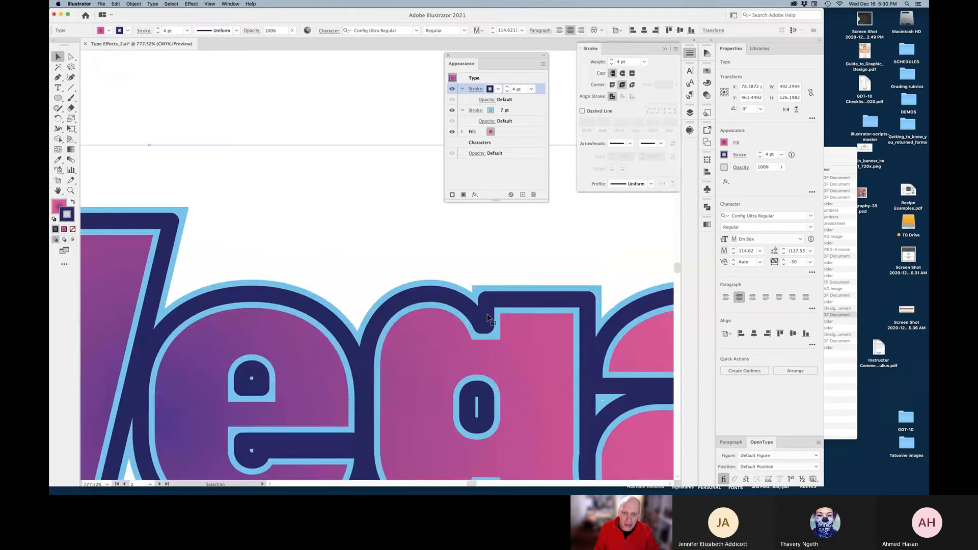
left_click(613, 85)
left_click(622, 85)
left_click(525, 111)
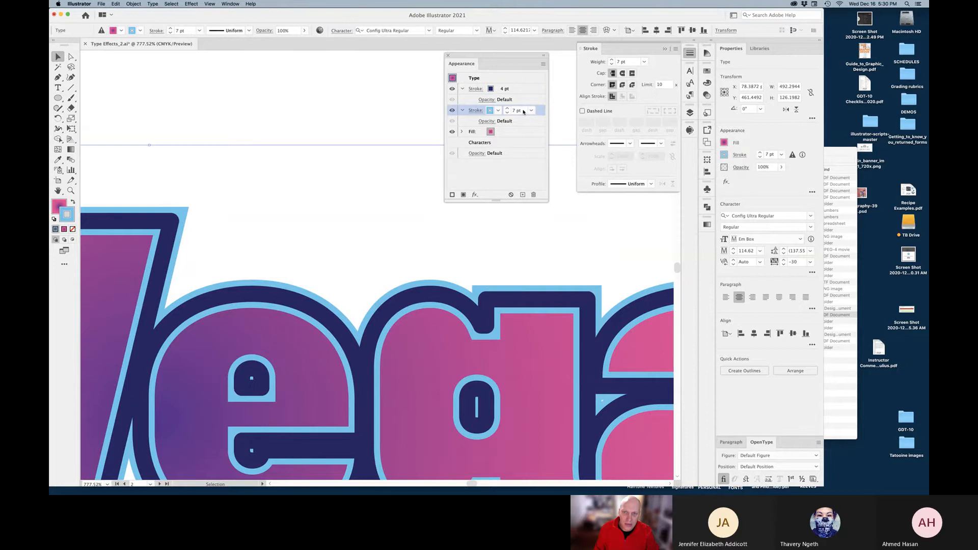
left_click(622, 84)
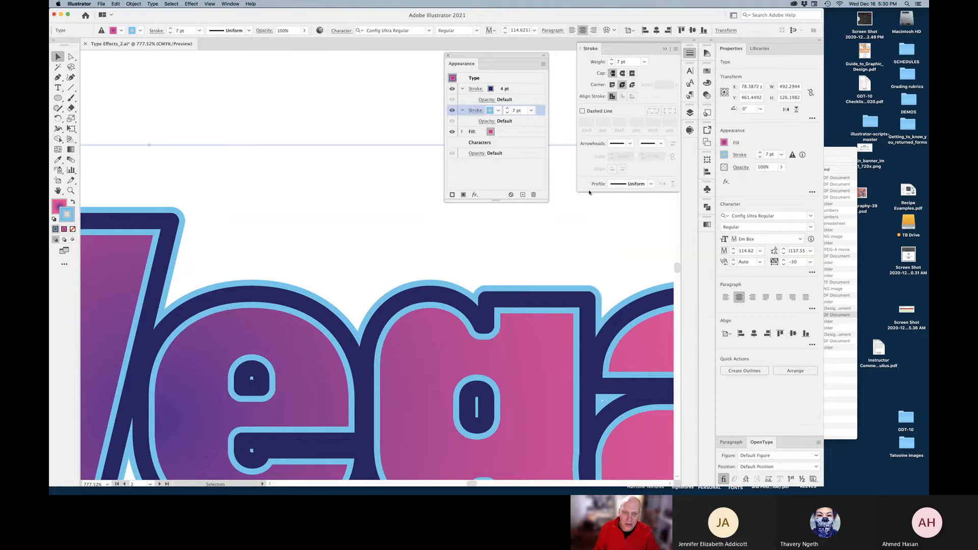
Zoom back out to about 300% and reselect the text's navy 4 pt stroke
left_click(370, 132)
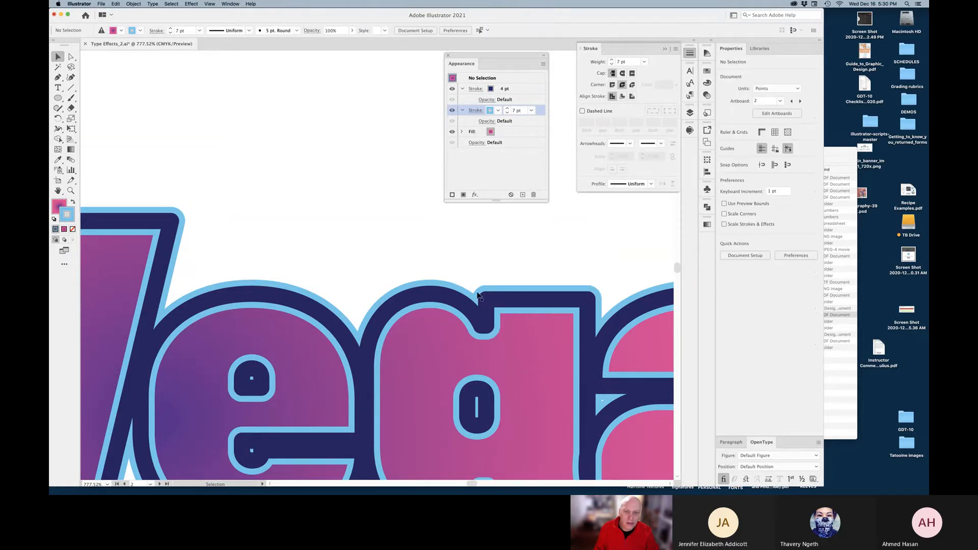
key("z")
left_click(436, 357, "alt")
left_click(402, 341, "alt")
left_click(403, 340, "alt")
left_click_drag(408, 308, 436, 339)
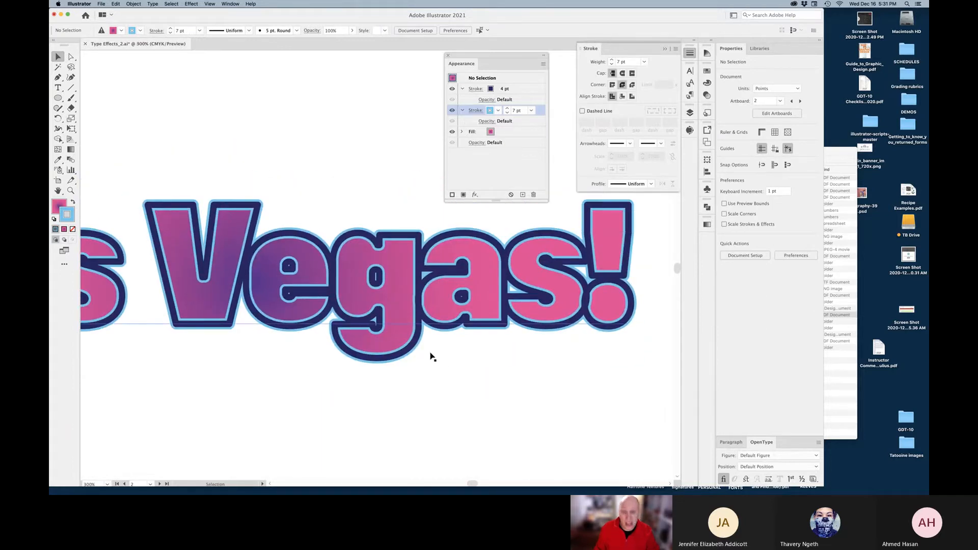
left_click(451, 330)
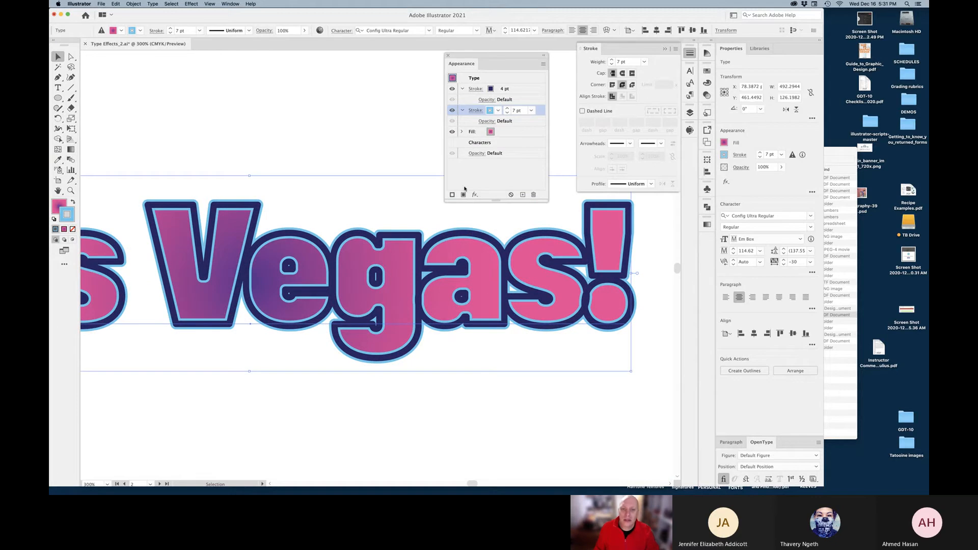
left_click(514, 90)
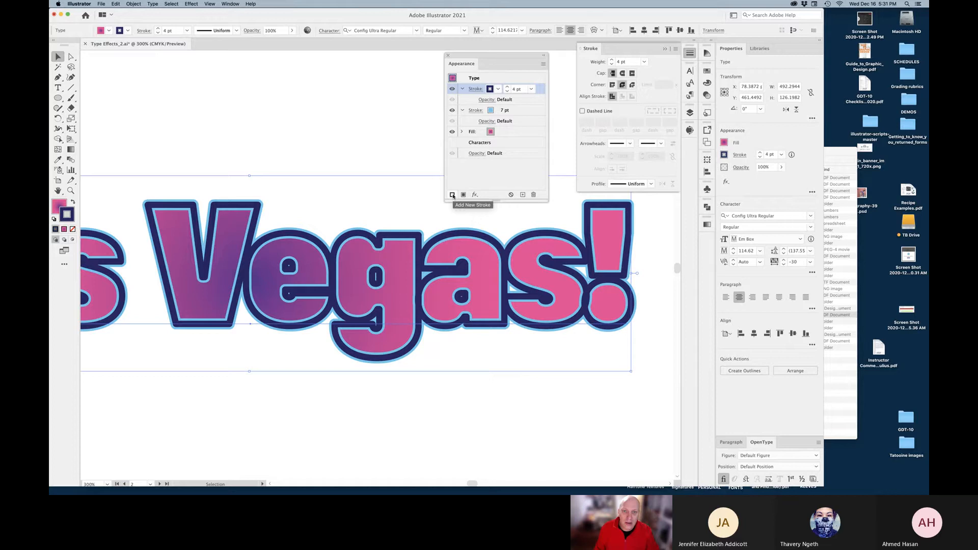
Add a third yellow stroke at 1 pt weight with Round Cap ends
left_click(453, 195)
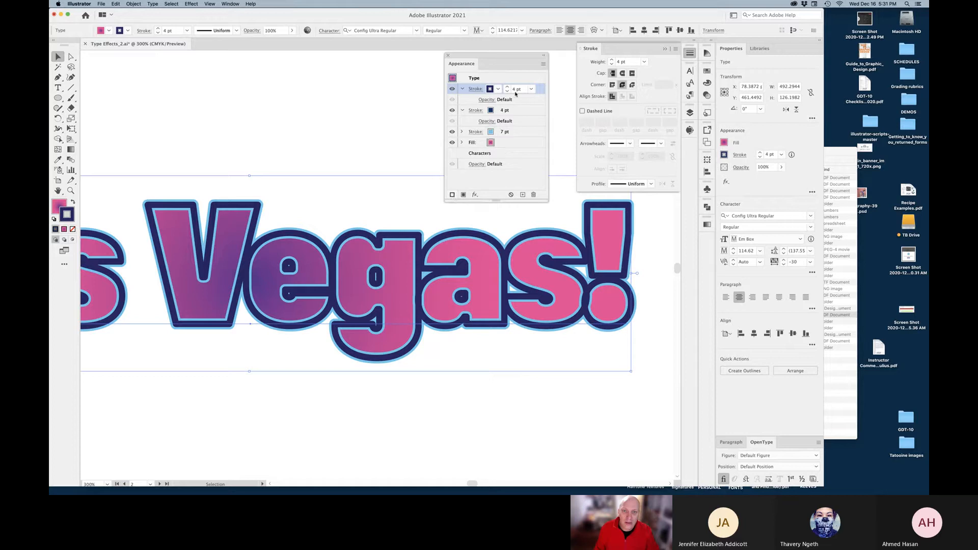
left_click(497, 90)
left_click(438, 104)
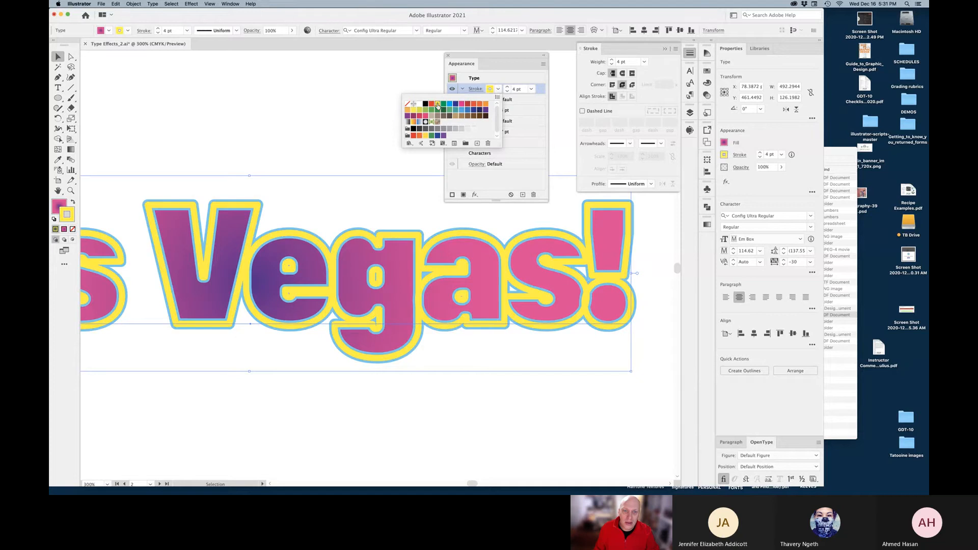
left_click(507, 92)
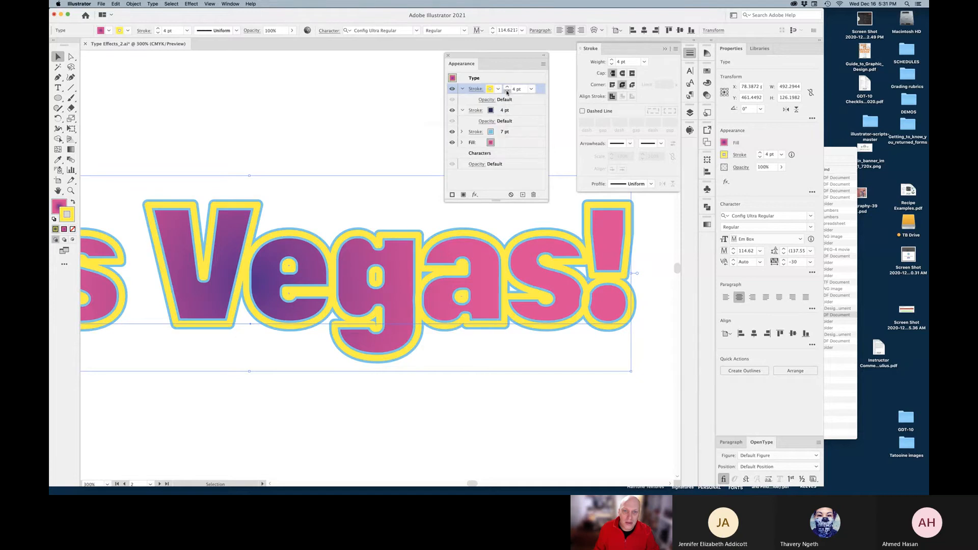
left_click(507, 92)
left_click(508, 91)
left_click(507, 92)
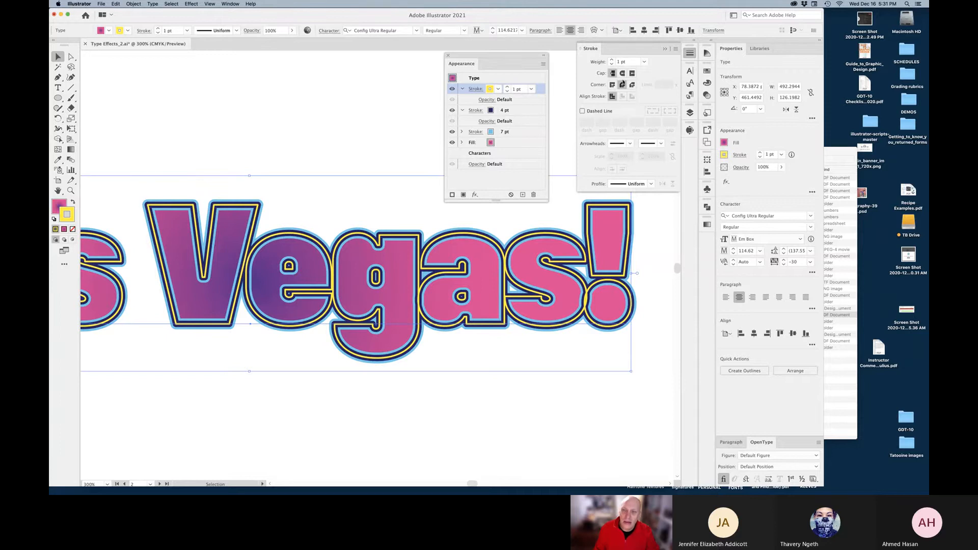
left_click(623, 74)
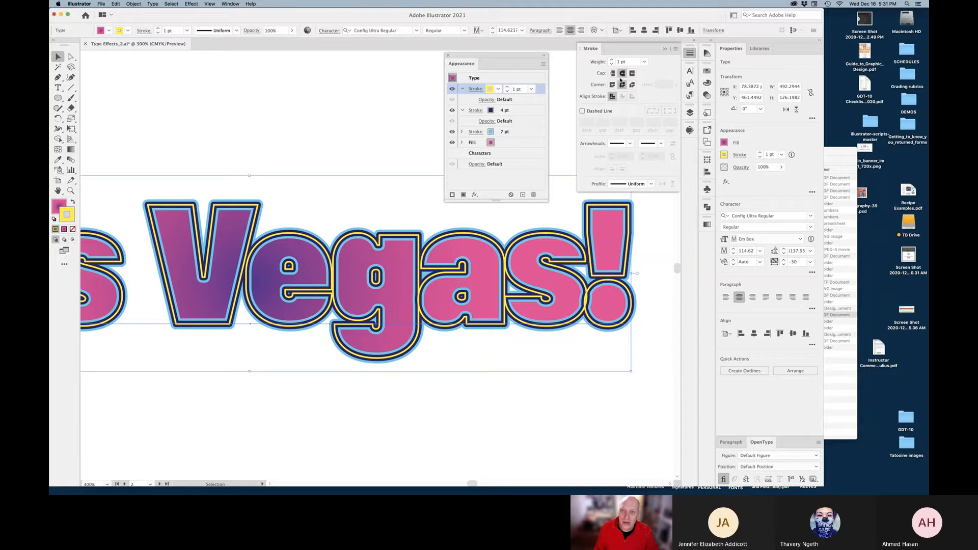
Make the yellow stroke dashed: 0.01 pt dash, 2 pt gap, Round Cap, aligned to corners
left_click(582, 111)
key("super+space")
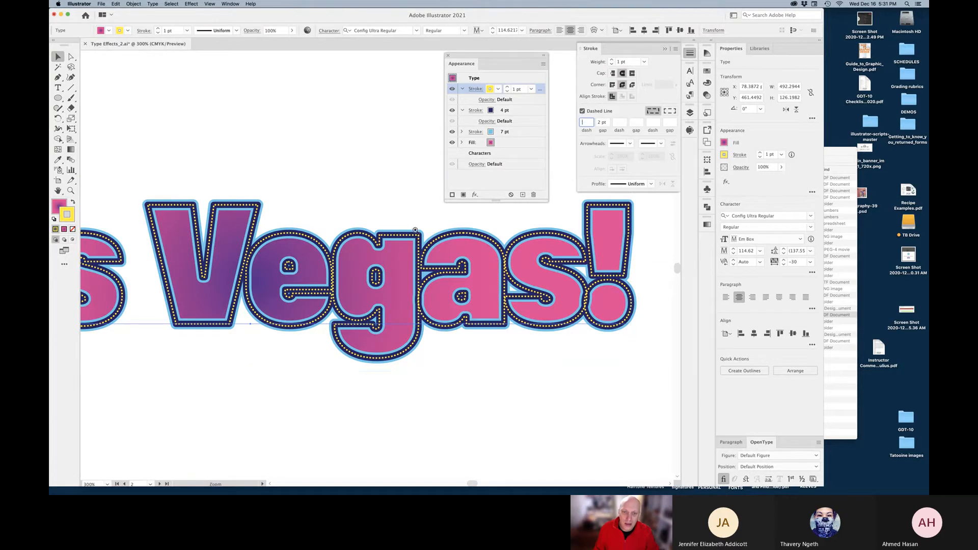
left_click_drag(413, 230, 509, 259)
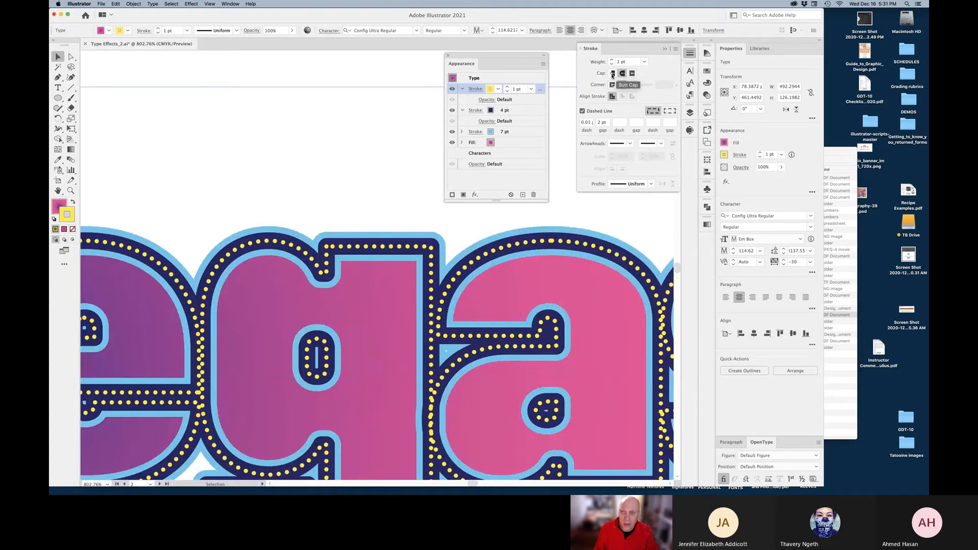
left_click(613, 75)
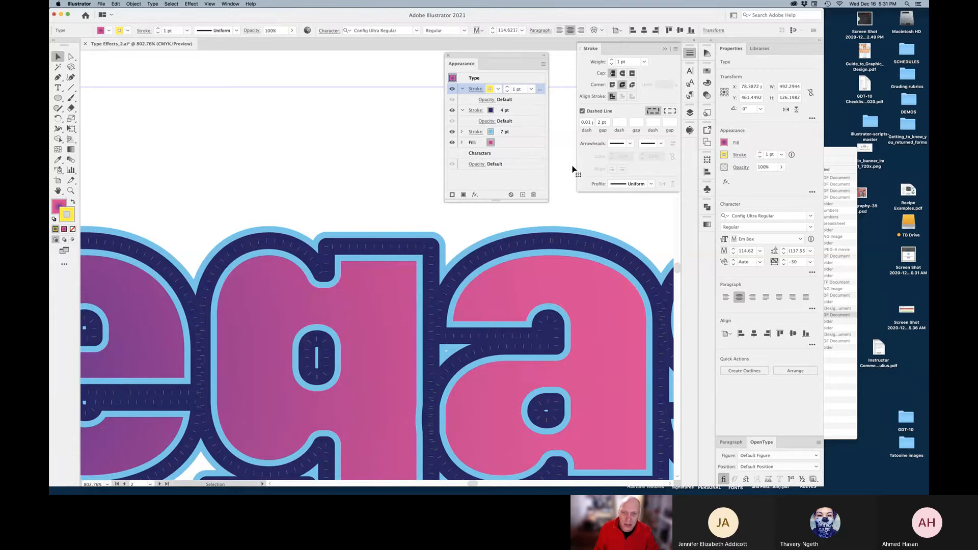
left_click(586, 123)
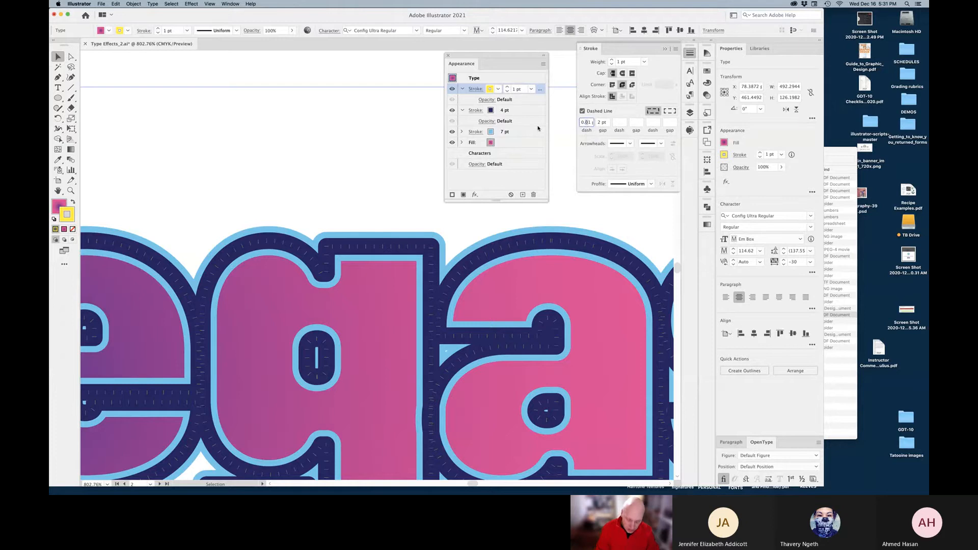
key("Tab")
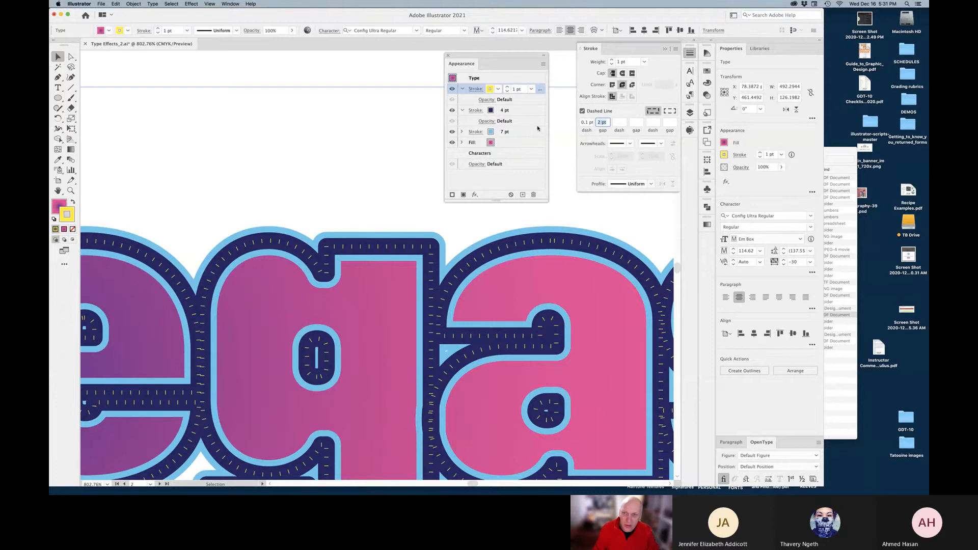
left_click(585, 124)
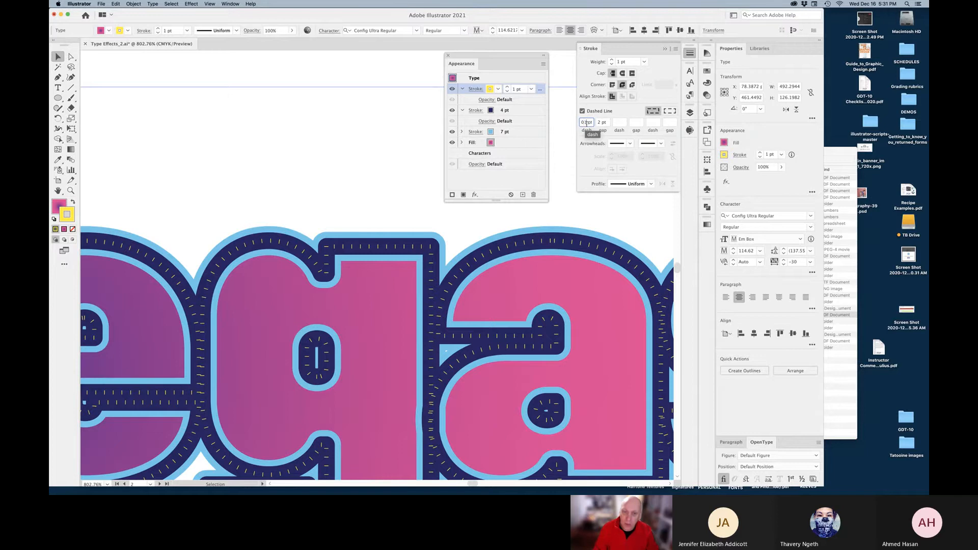
key("Tab")
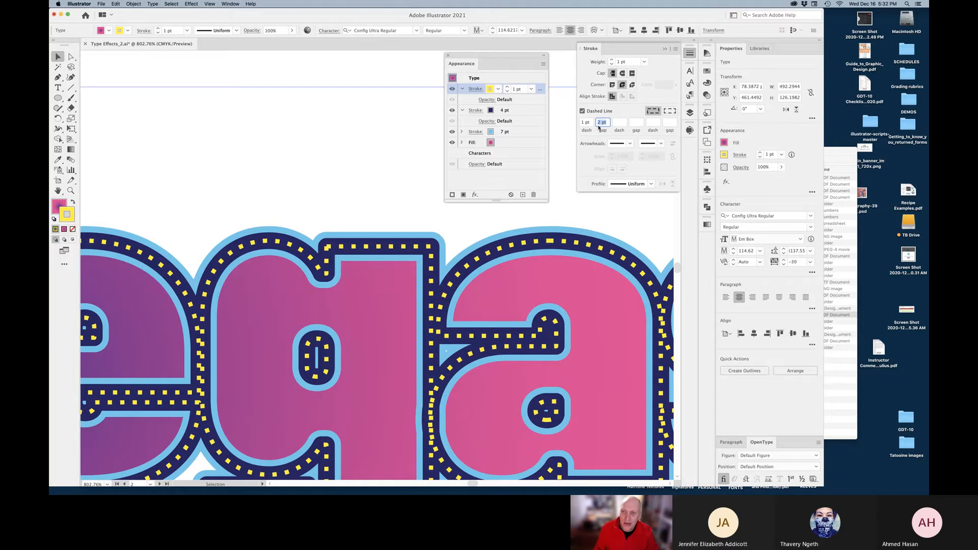
left_click(592, 122)
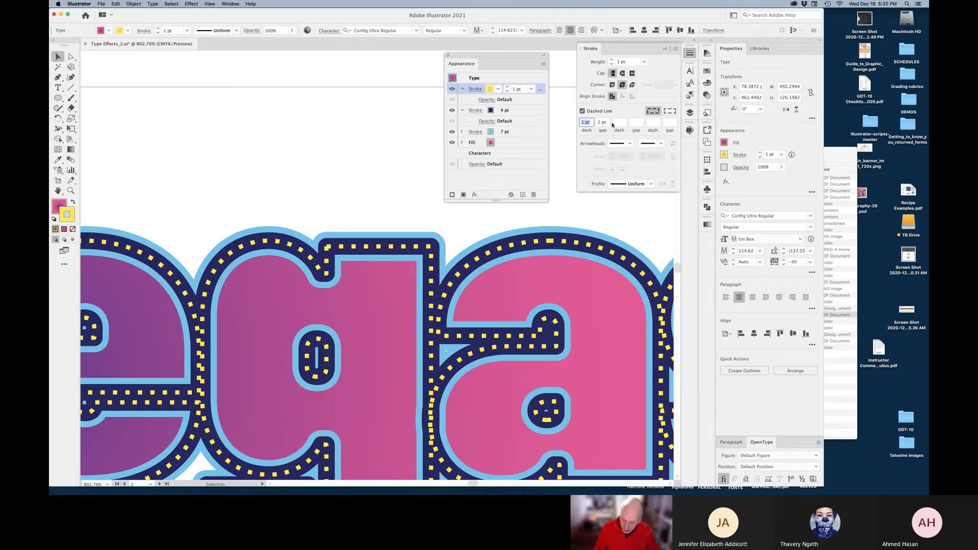
type(".01")
key("Tab")
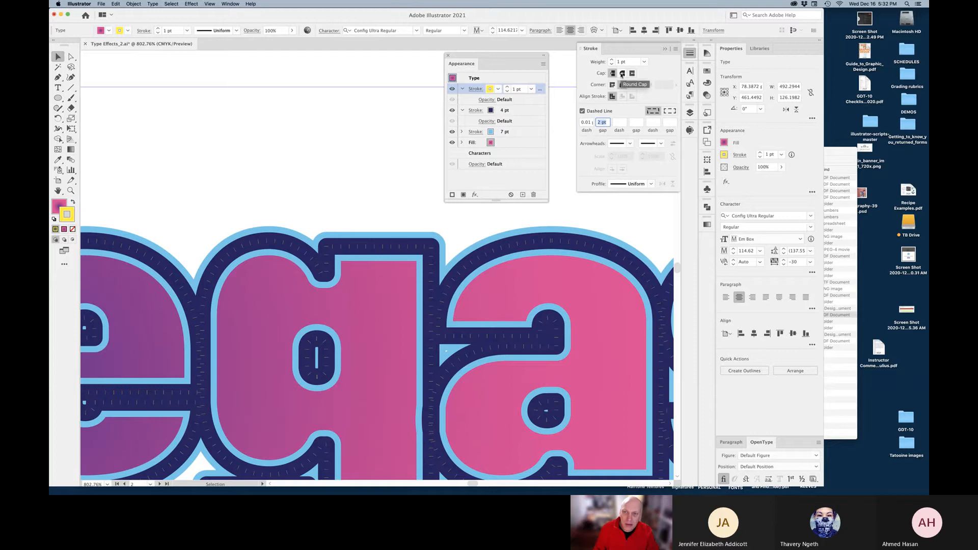
left_click(623, 73)
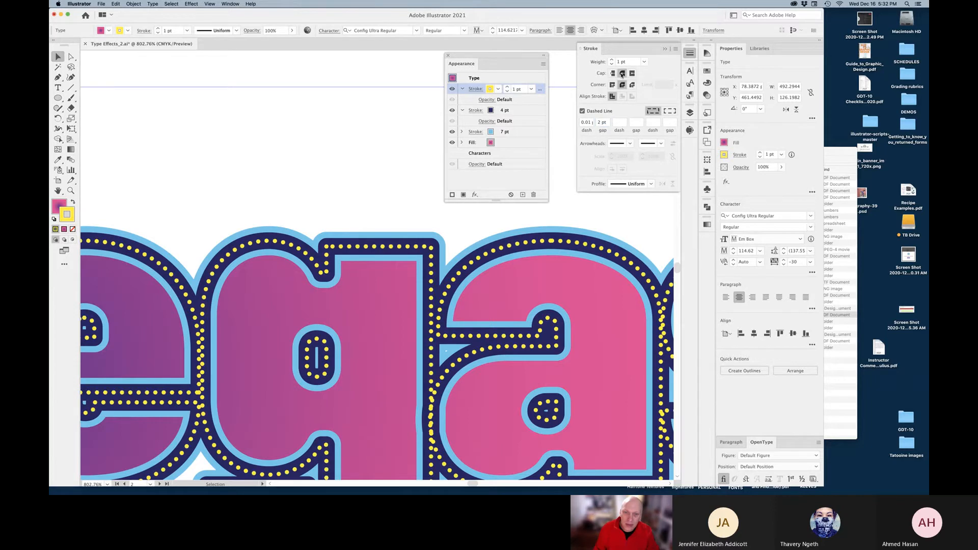
left_click(670, 112)
Preview the yellow dots with selection edges hidden and the lettering deselected
key("super+h")
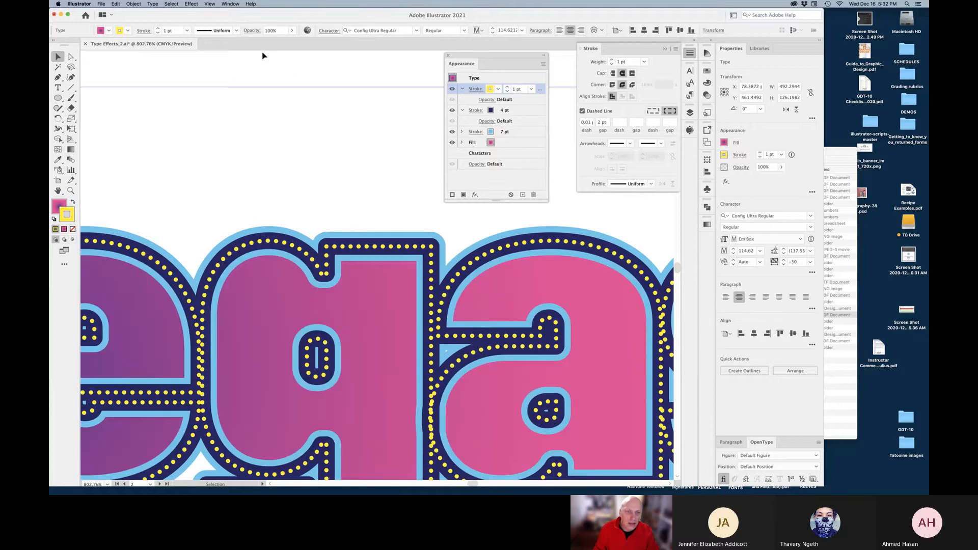
key("super+h")
key("super+h")
key("super+h")
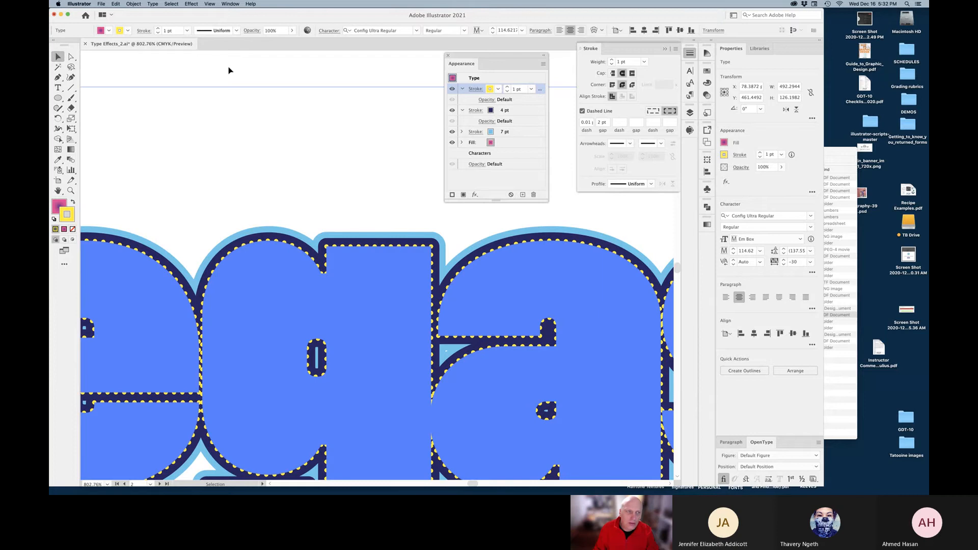
key("super+h")
left_click(71, 57)
left_click(153, 72)
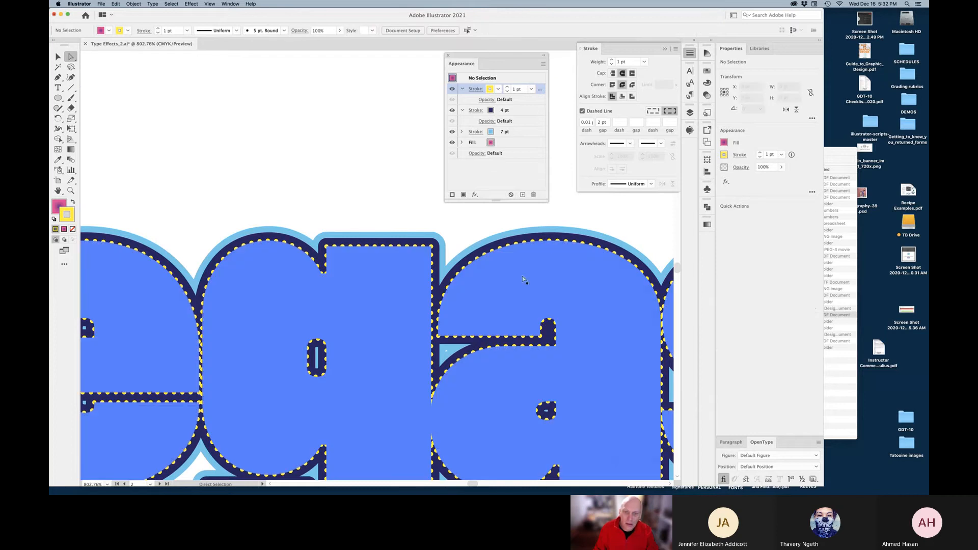
scroll(414, 225, "up", 3)
key("super+minus")
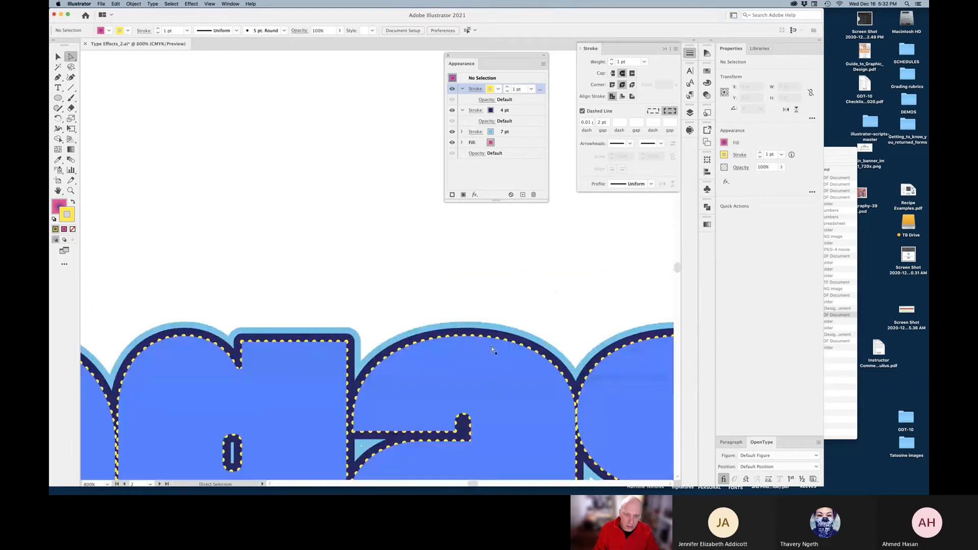
Try exact dash-and-gap lengths, then revert to aligning dashes to corners and path ends
left_click(65, 60)
left_click(462, 337)
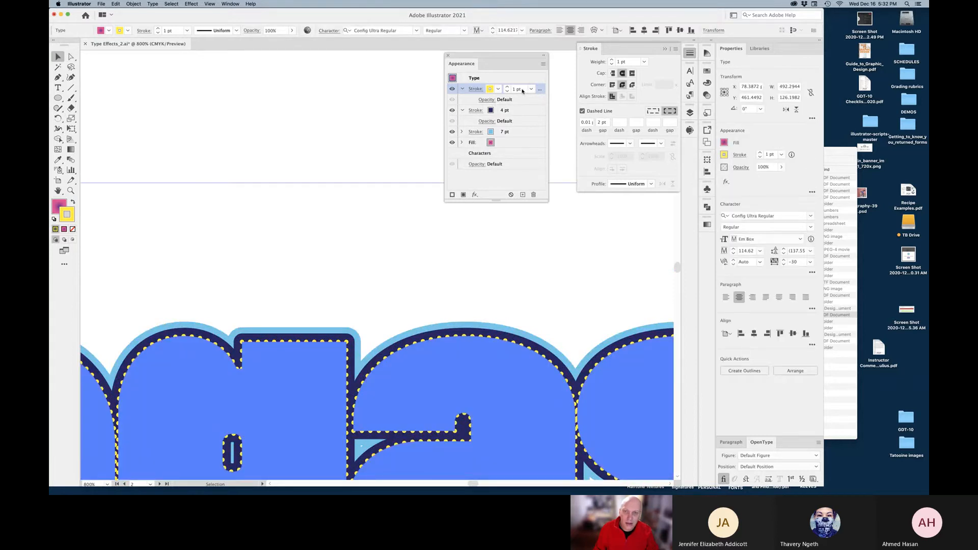
key("super+h")
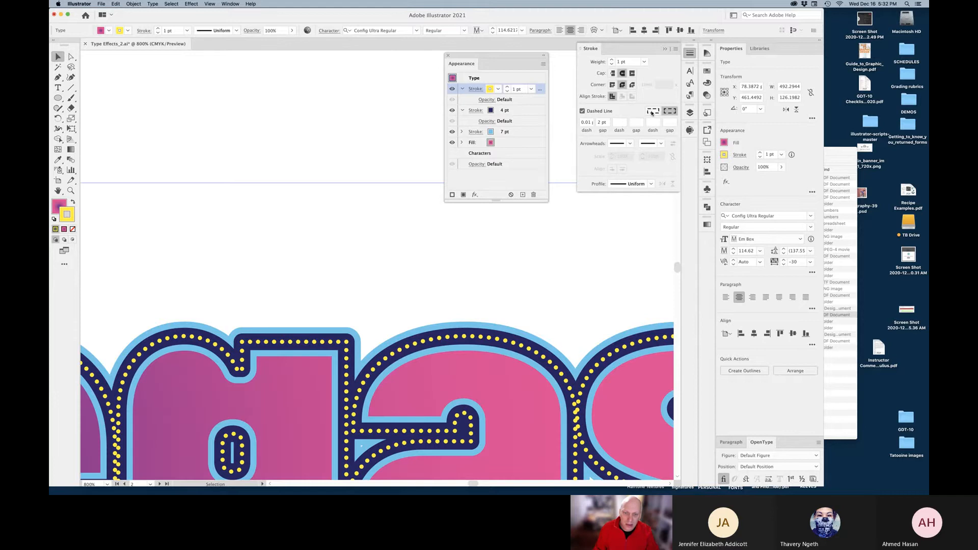
left_click(652, 112)
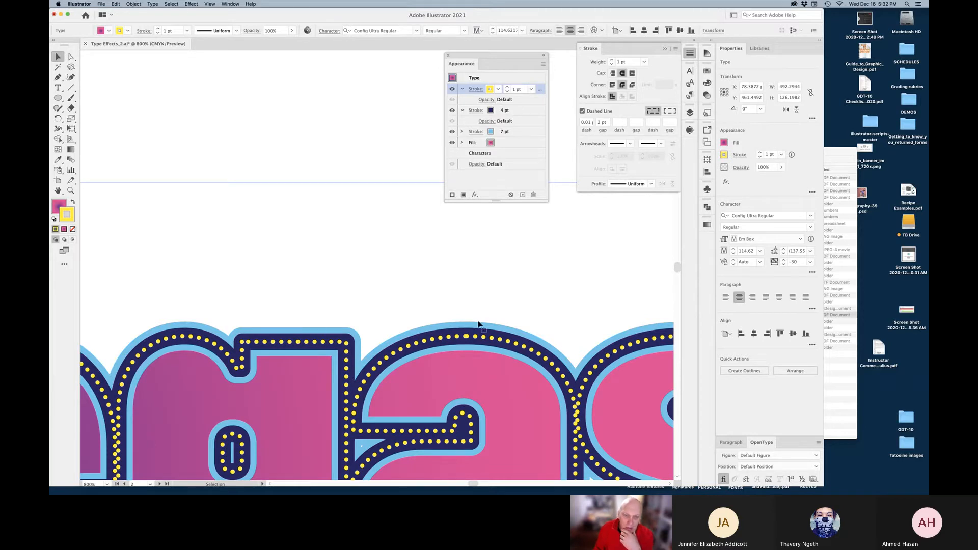
left_click(668, 111)
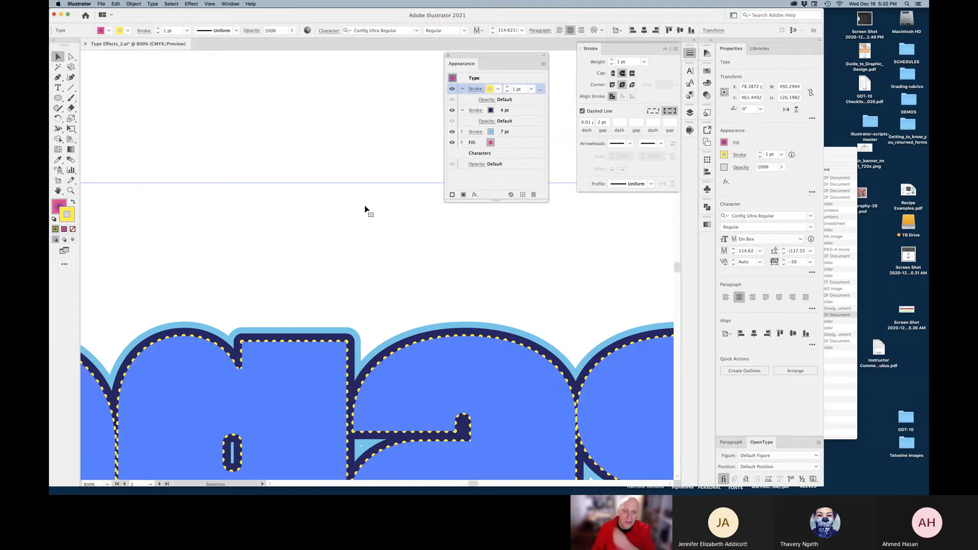
left_click(355, 124)
key("z")
left_click(354, 125, "alt")
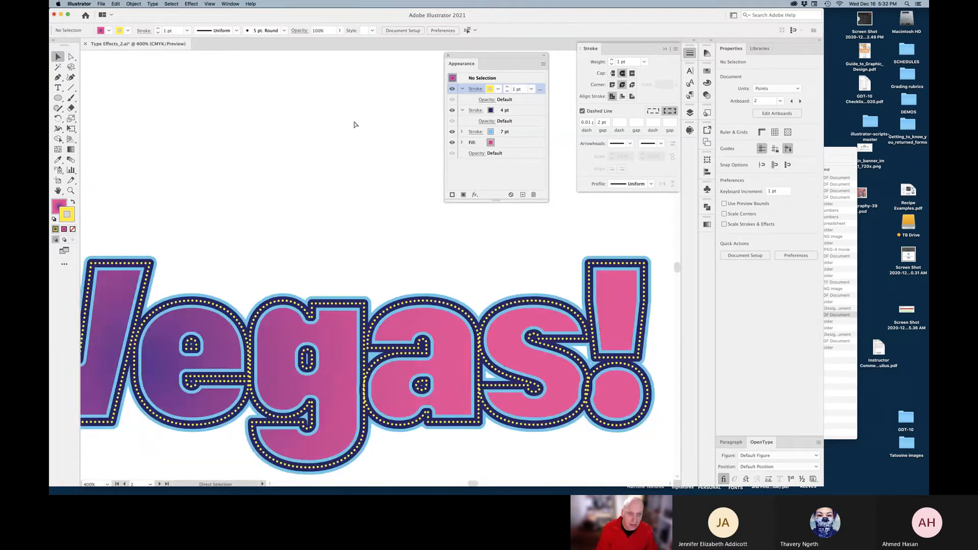
Zoom out to the full artboard, move the Appearance panel aside, and check the first artboard
left_click(331, 229, "alt")
left_click(362, 270, "alt")
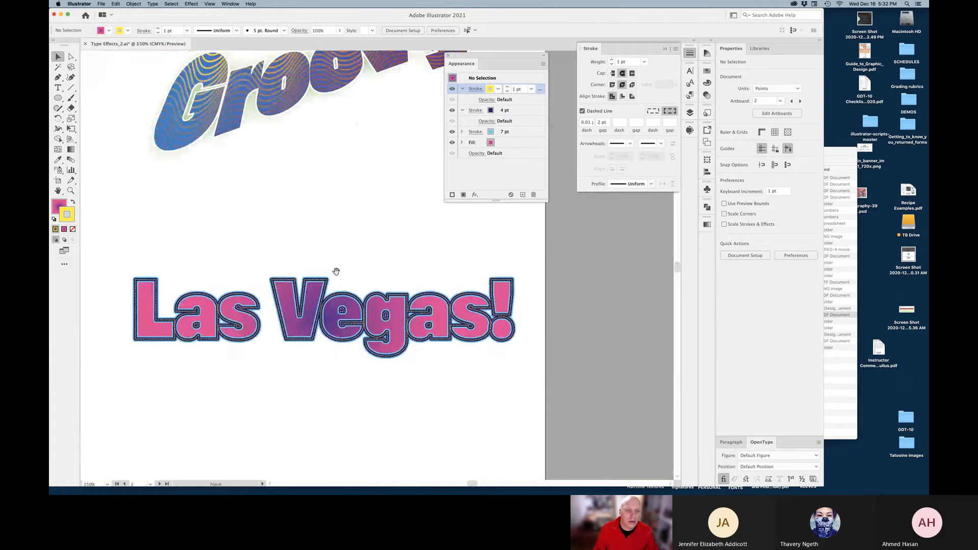
left_click(375, 266, "alt")
left_click_drag(377, 243, 415, 327)
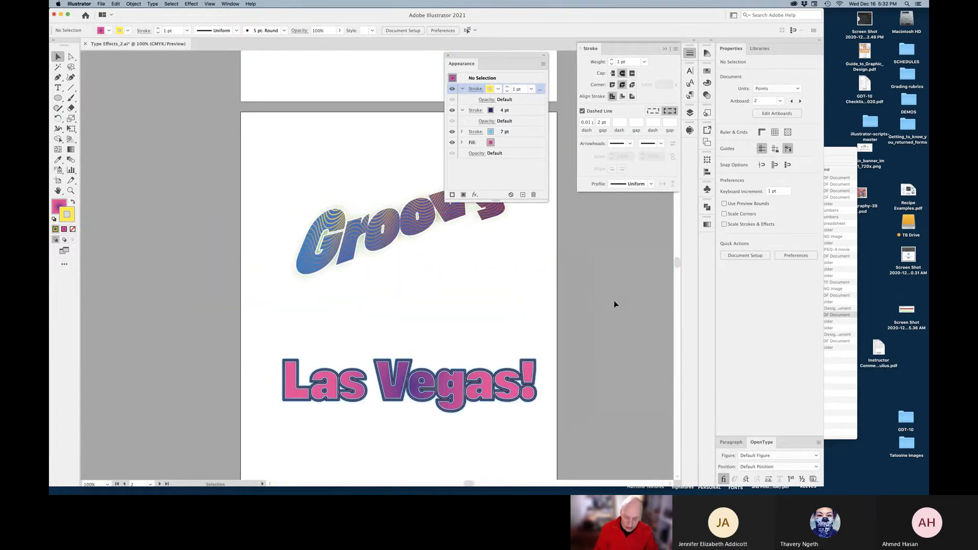
scroll(614, 304, "up", 5)
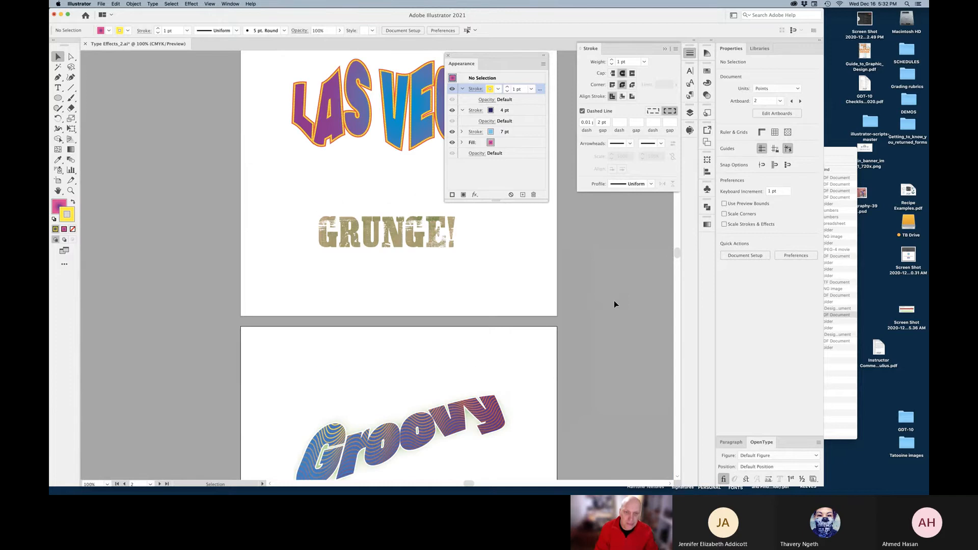
scroll(423, 167, "up", 3)
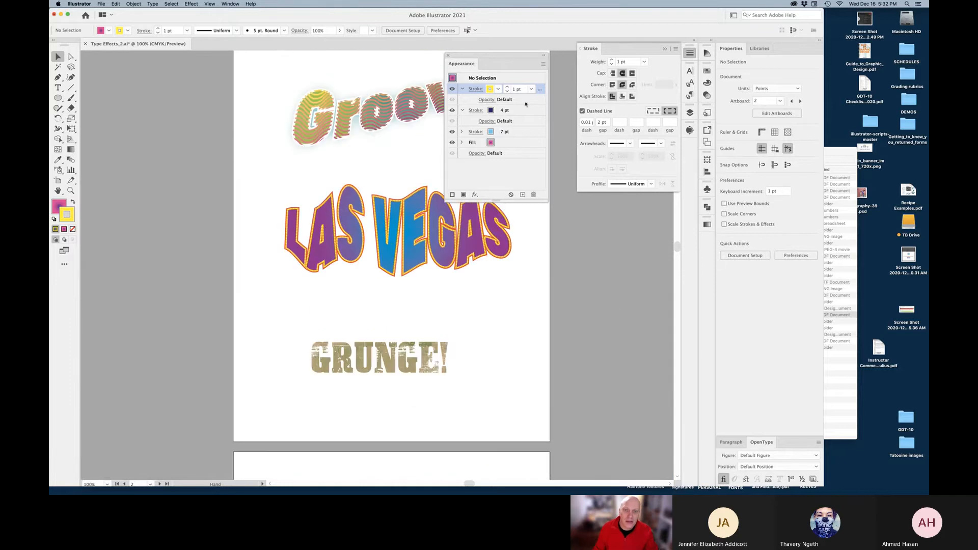
mouse_move(458, 56)
left_mouse_down()
mouse_move(520, 217)
mouse_move(631, 217)
mouse_move(579, 199)
left_mouse_up()
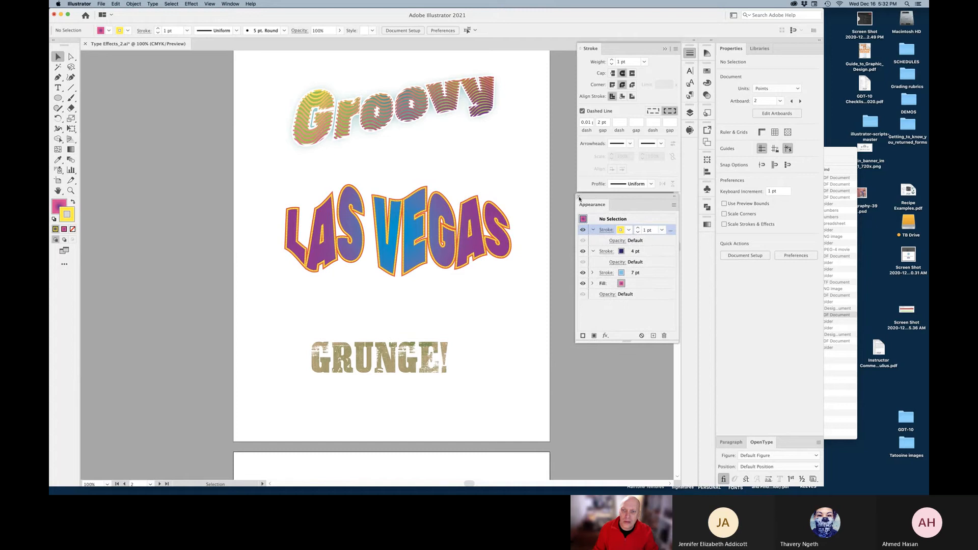
left_click(515, 315)
left_click(338, 211)
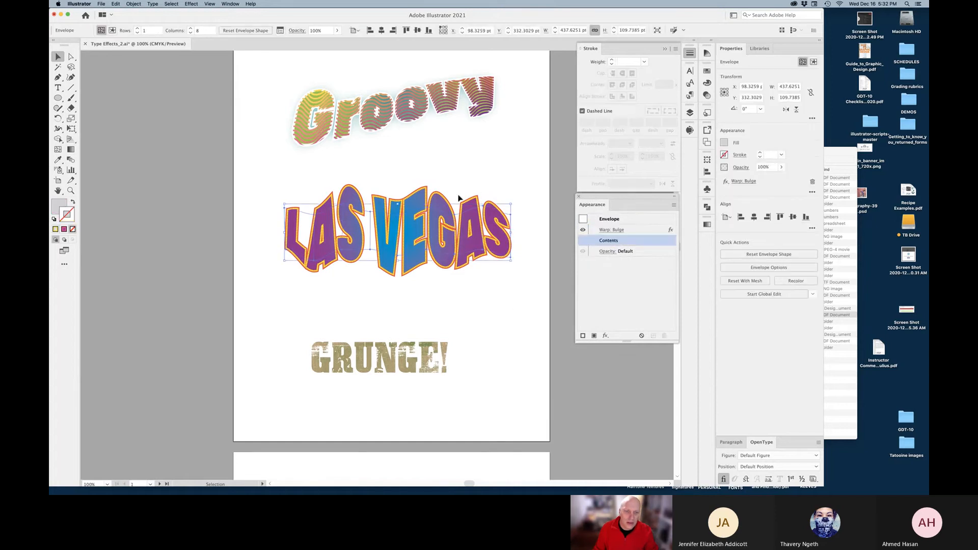
Back on the Las Vegas! artboard, drag the lettering slightly up and left
left_click_drag(476, 378, 474, 127)
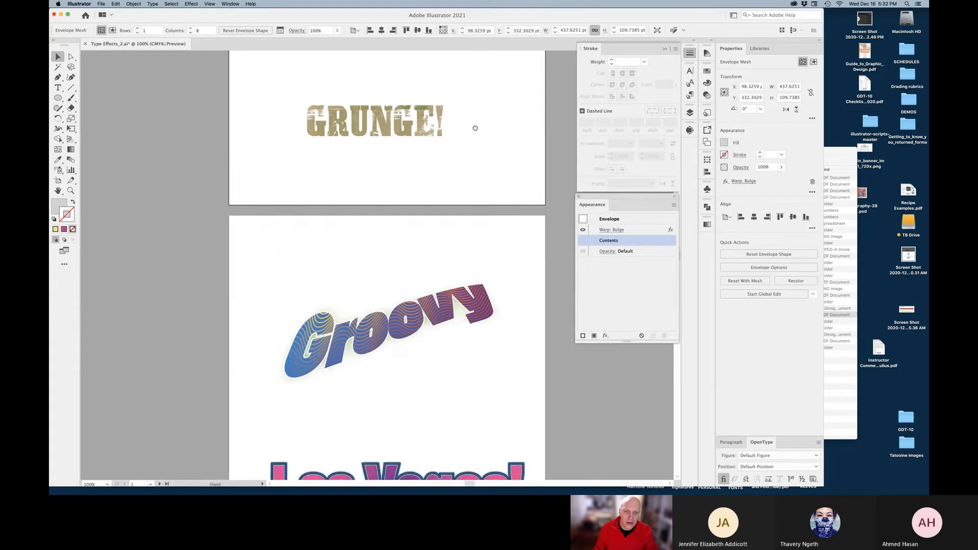
left_click_drag(481, 287, 479, 81)
left_click(446, 326)
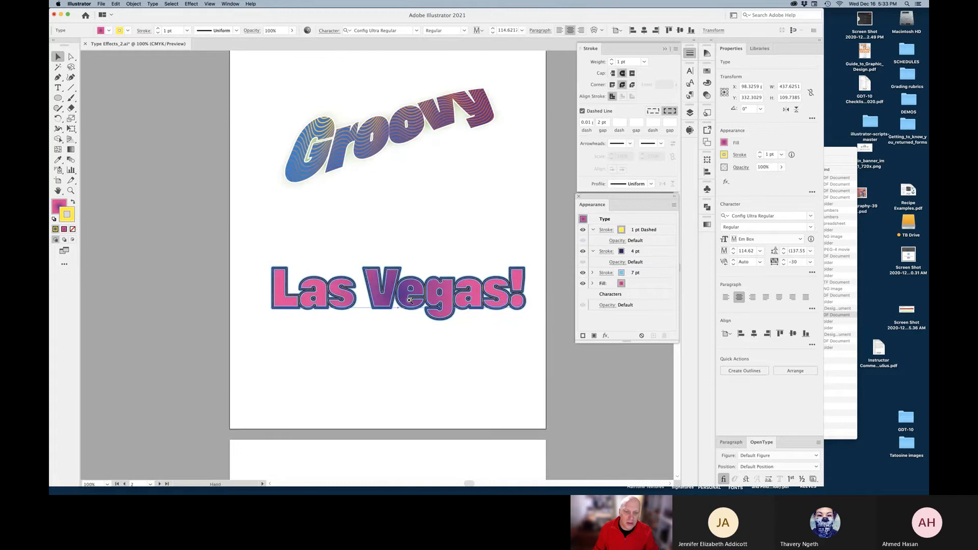
key("super+equal")
left_click_drag(415, 274, 409, 260)
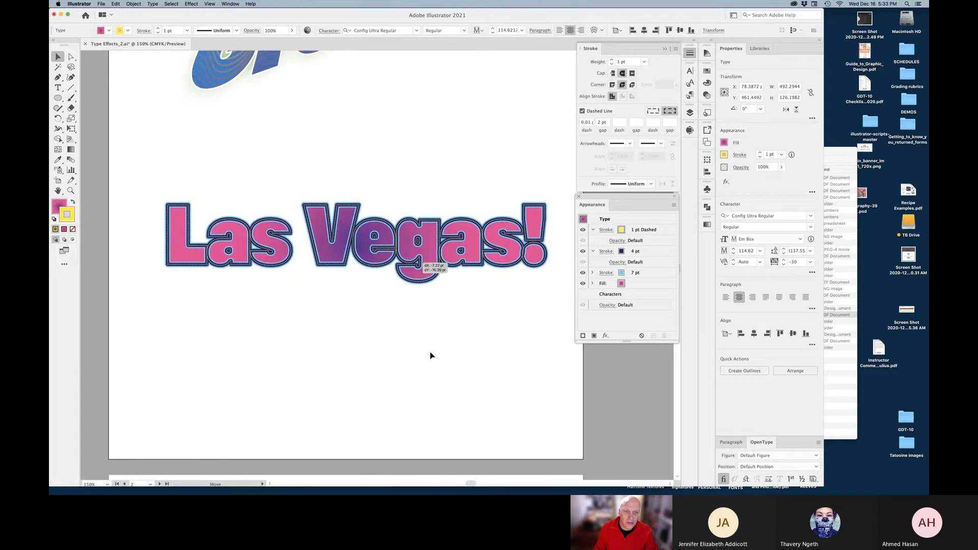
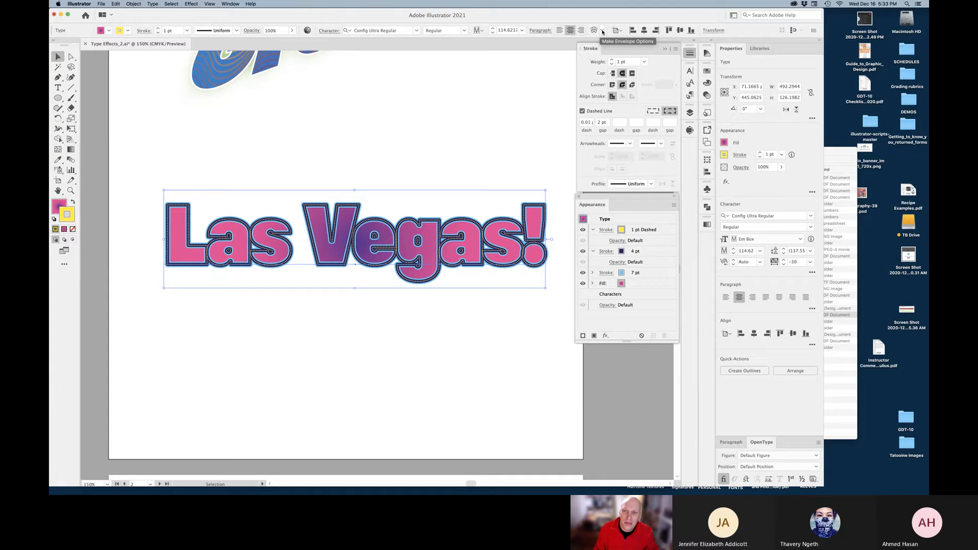
Apply Envelope Distort > Make With Mesh to Las Vegas! with 2 rows and 8 columns
left_click(603, 31)
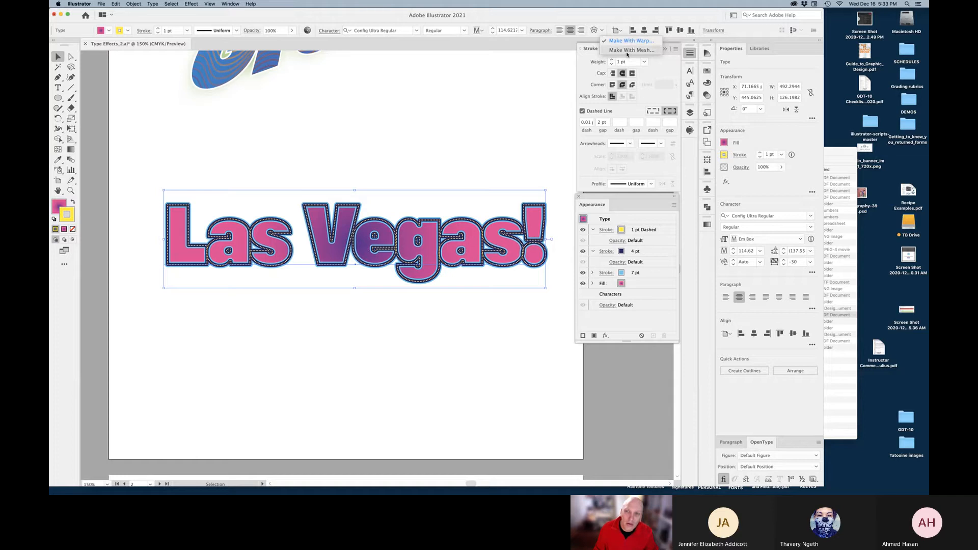
left_click(627, 51)
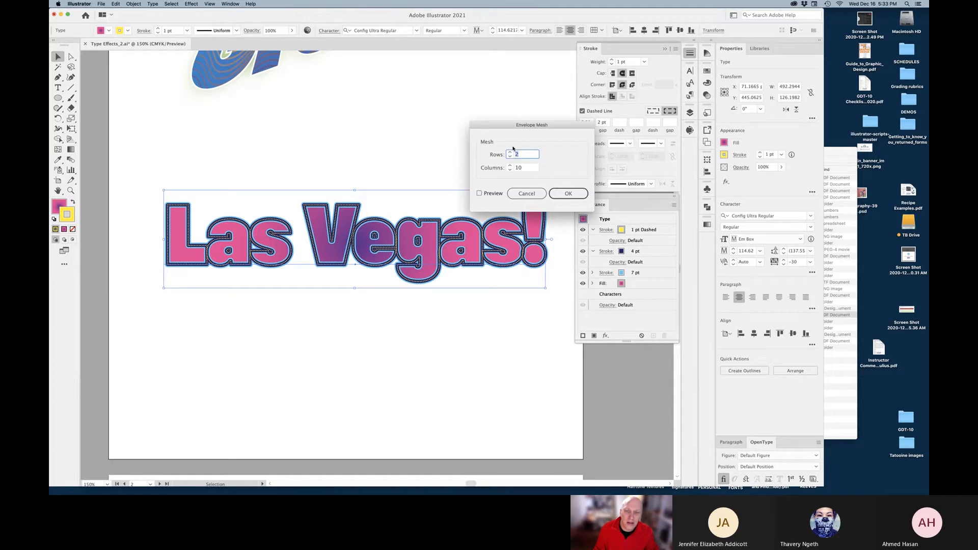
left_click(480, 194)
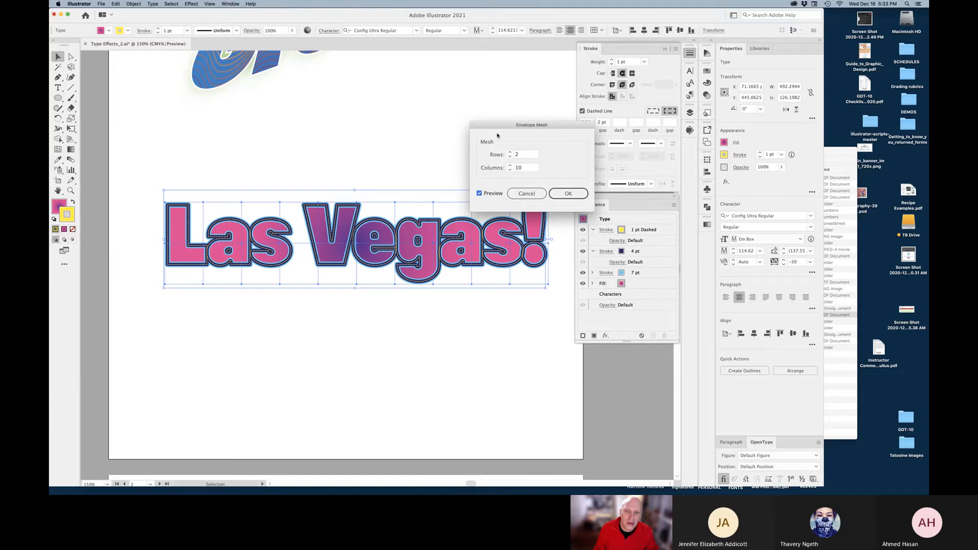
left_click_drag(495, 125, 454, 59)
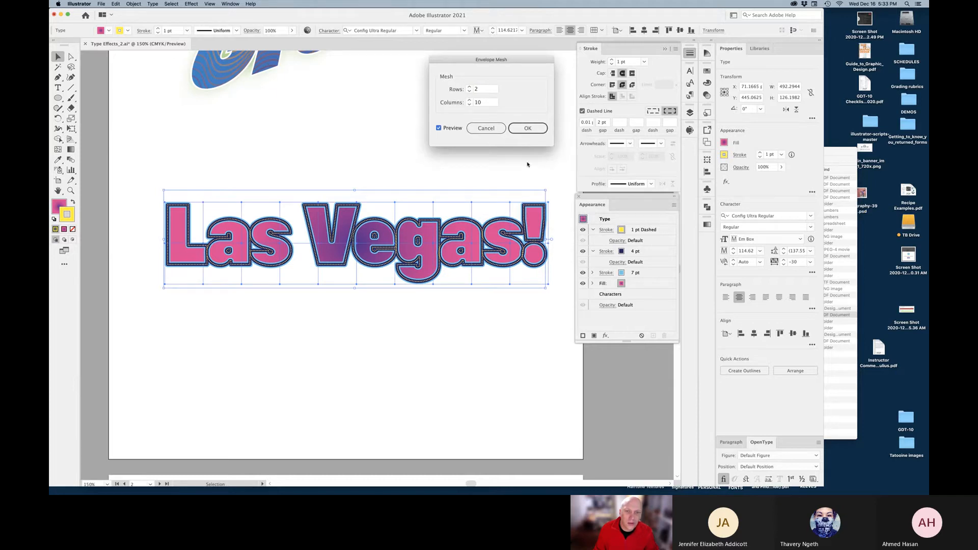
left_click(469, 105)
left_click(469, 105)
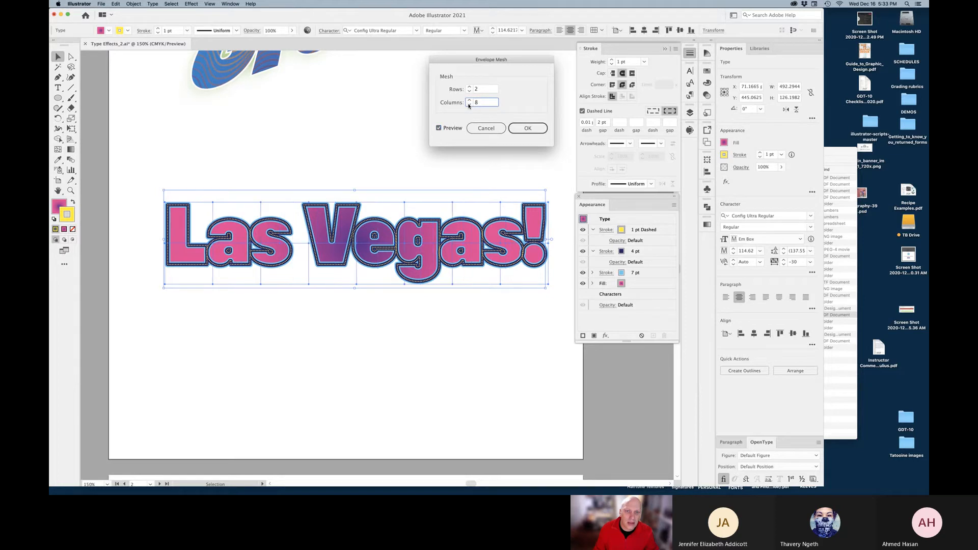
left_click(524, 128)
left_click(470, 88)
left_click(469, 92)
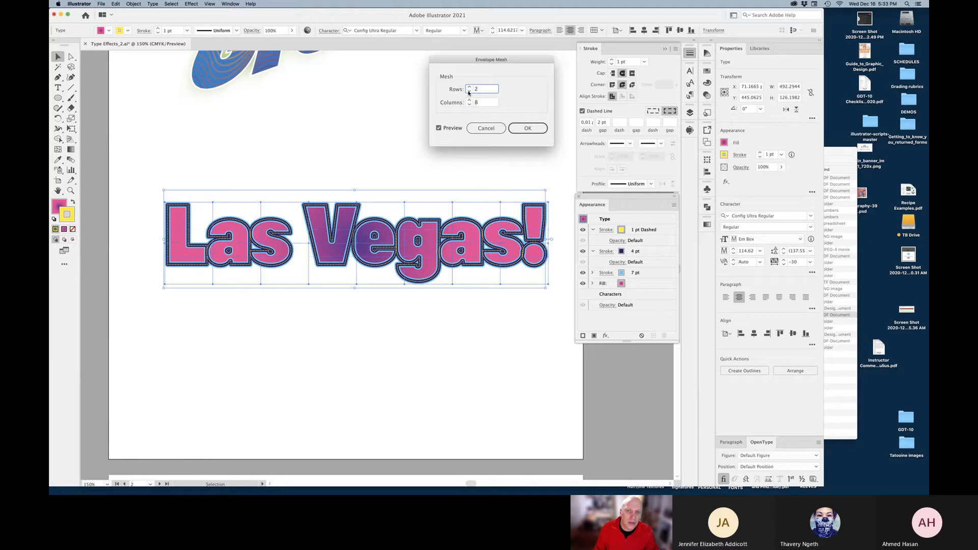
left_click(528, 129)
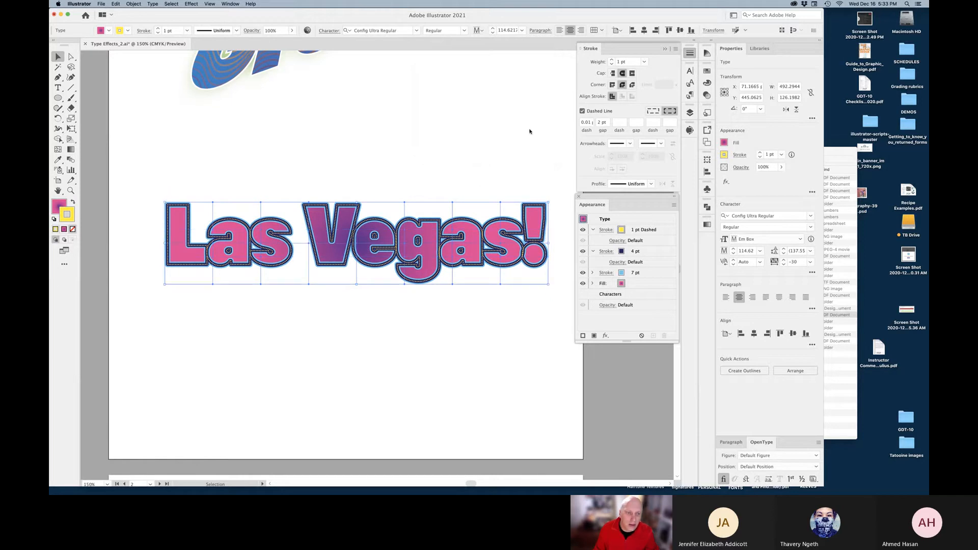
Check the mesh in outline view, then pull a top mesh point with Direct Selection
left_click(253, 319)
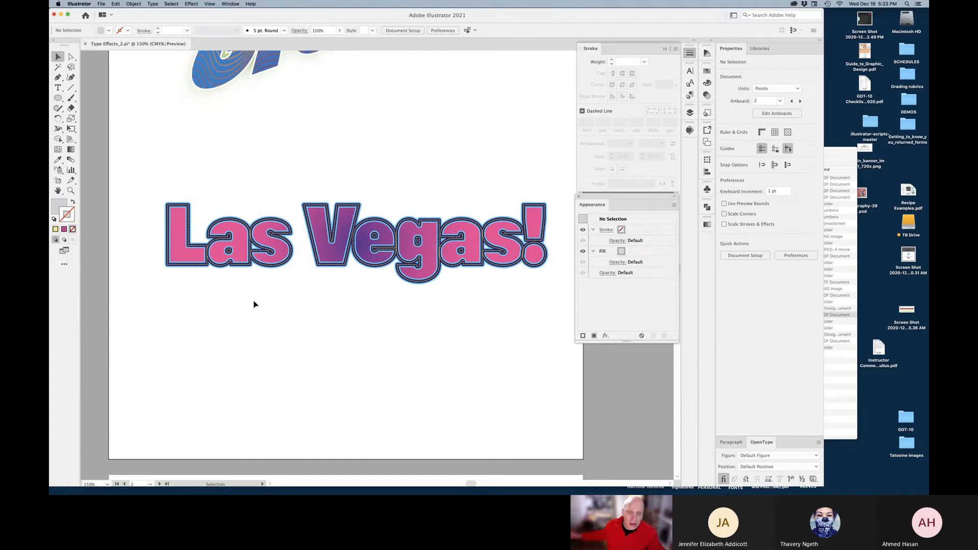
key("super+y")
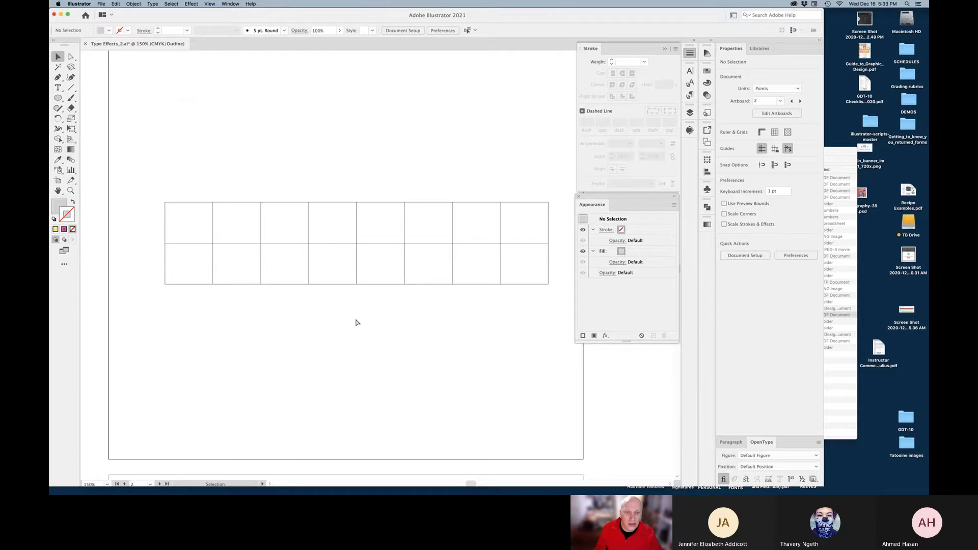
key("super+y")
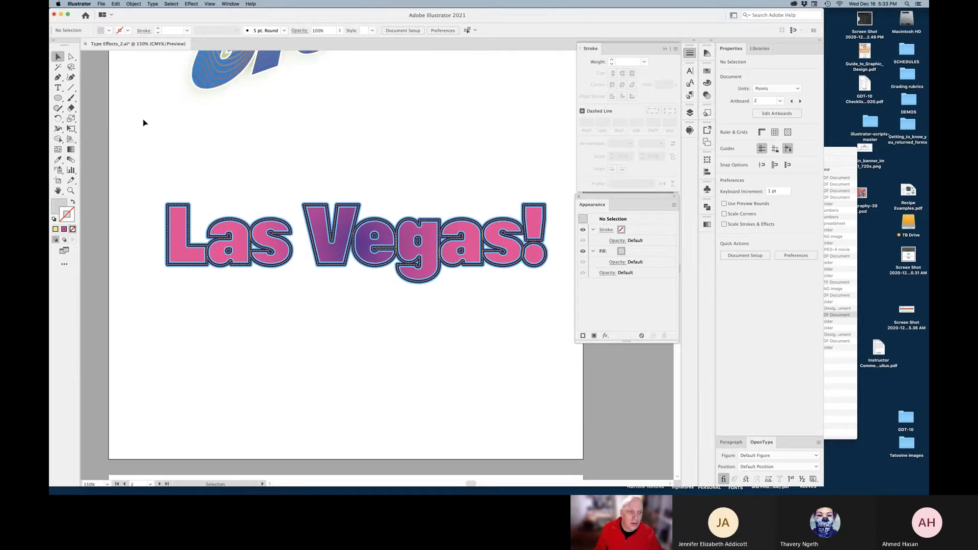
left_click(70, 57)
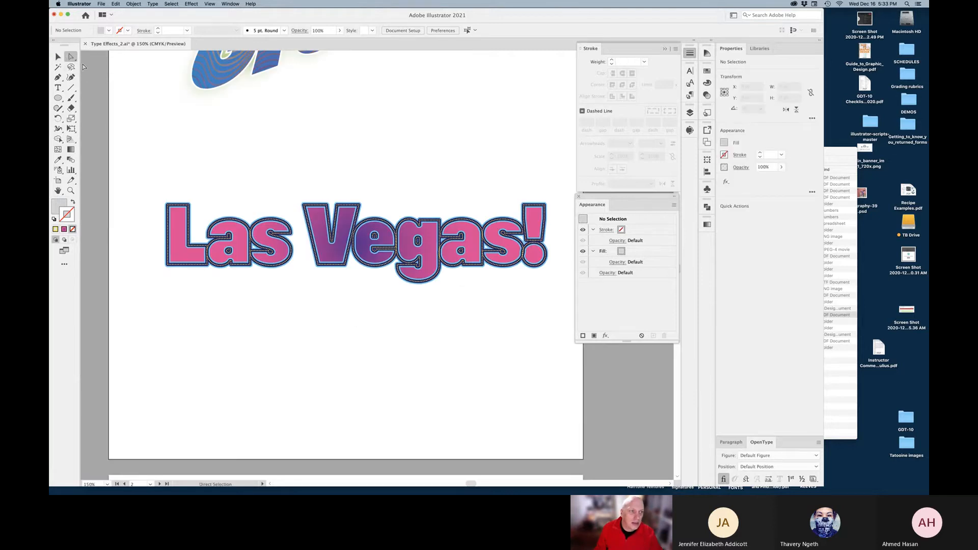
left_click(232, 205)
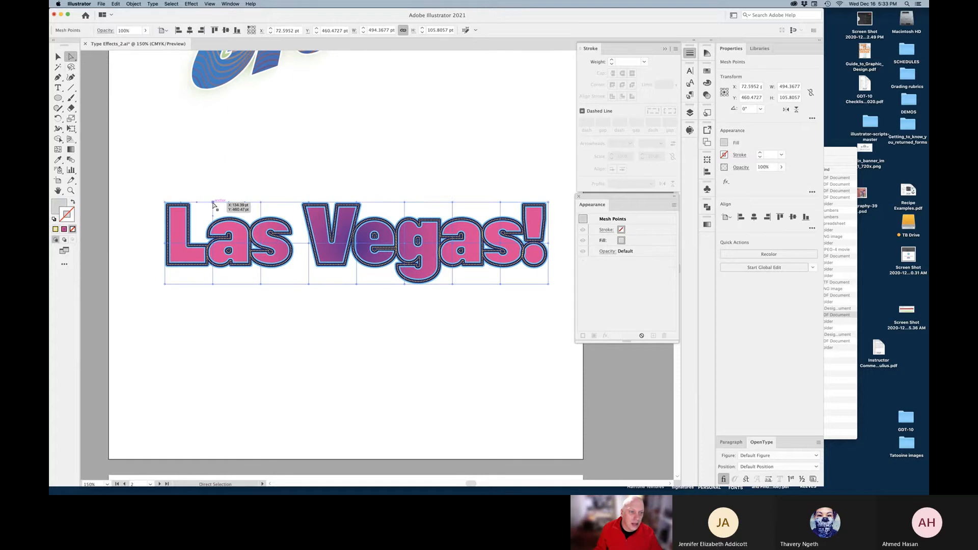
left_click(237, 204)
left_click(235, 204)
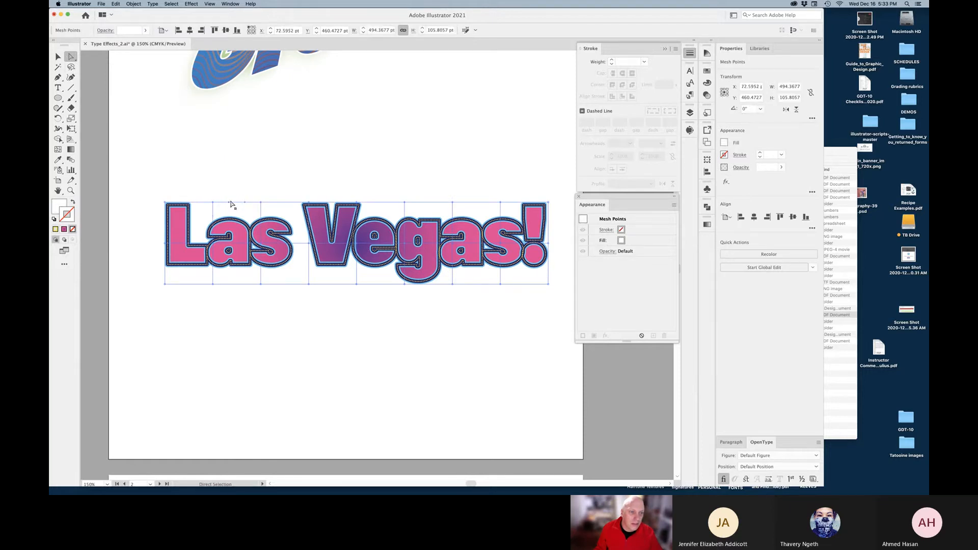
left_click_drag(233, 204, 285, 223)
Curve the top and bottom mesh edges over the L and slant the L's left side
left_click(300, 217)
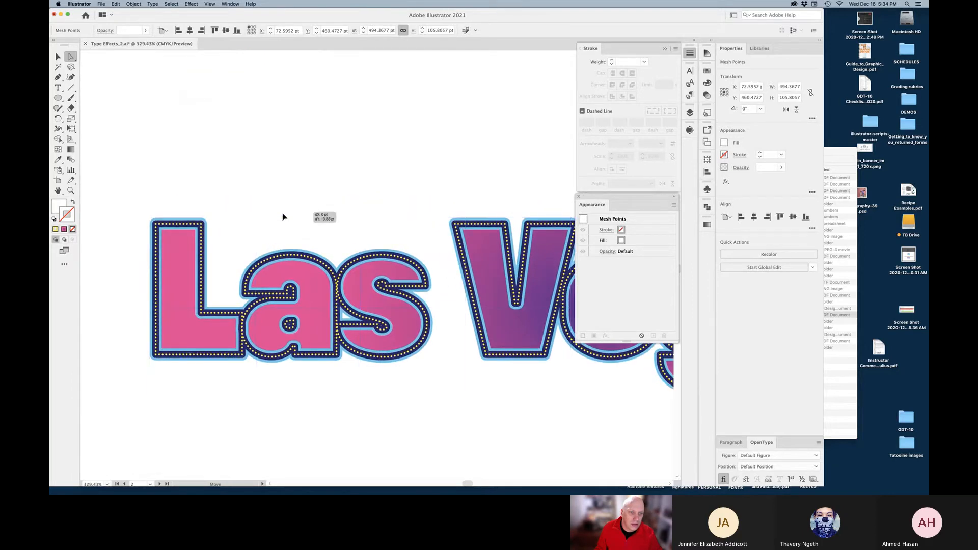
left_click(256, 216)
left_click_drag(255, 217, 252, 197)
left_click_drag(255, 397, 255, 431)
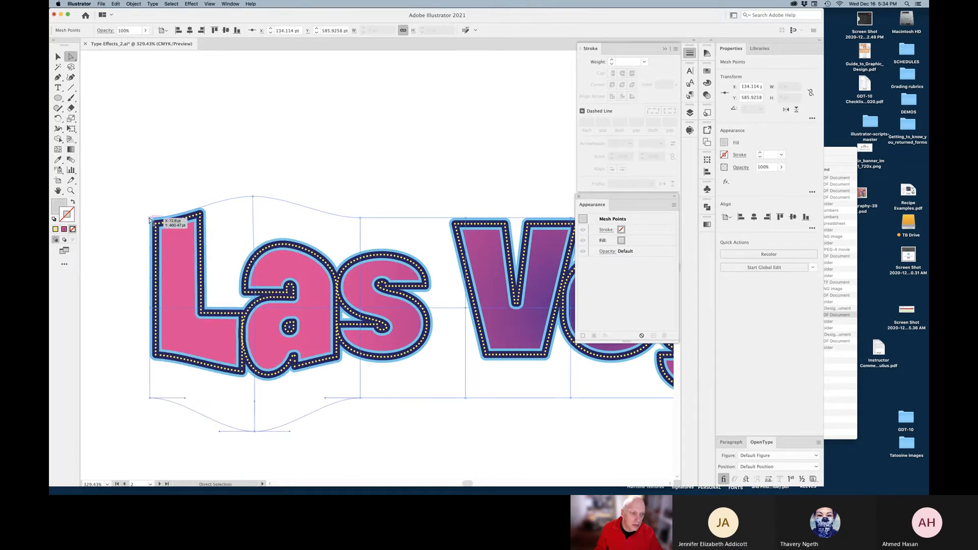
left_click_drag(151, 218, 124, 212)
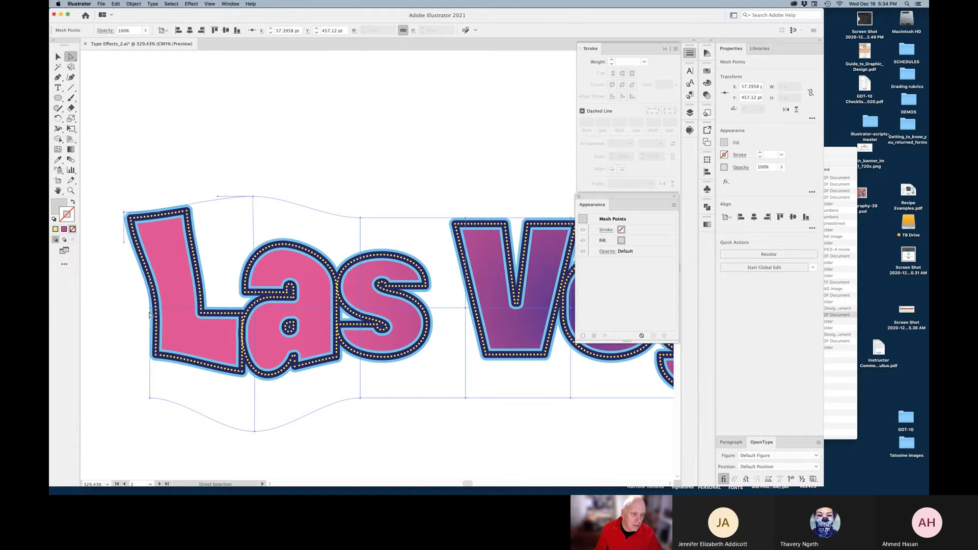
left_click_drag(151, 309, 162, 307)
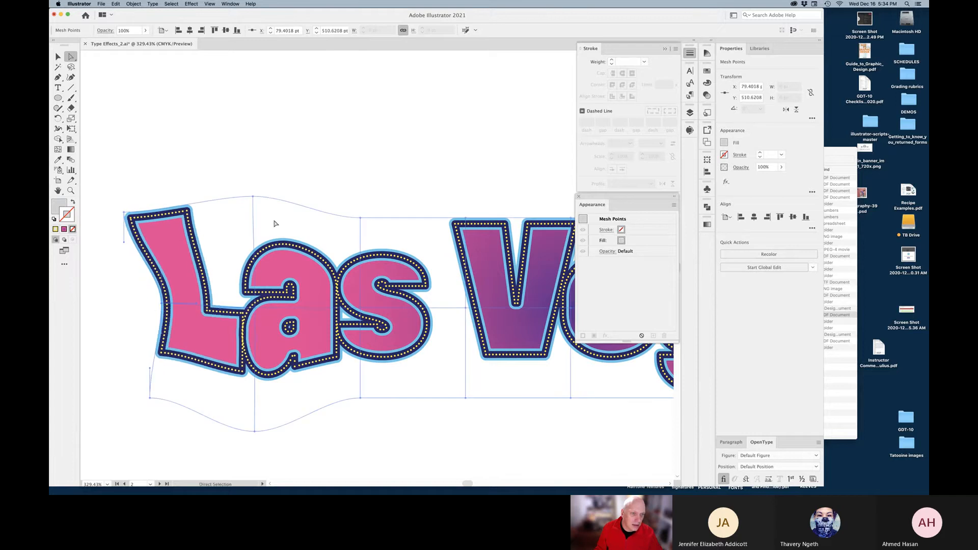
Refine the top curve with its handles and stretch the mesh above and below the V
left_click(254, 196)
left_click_drag(289, 196, 300, 184)
left_click_drag(251, 229, 244, 239)
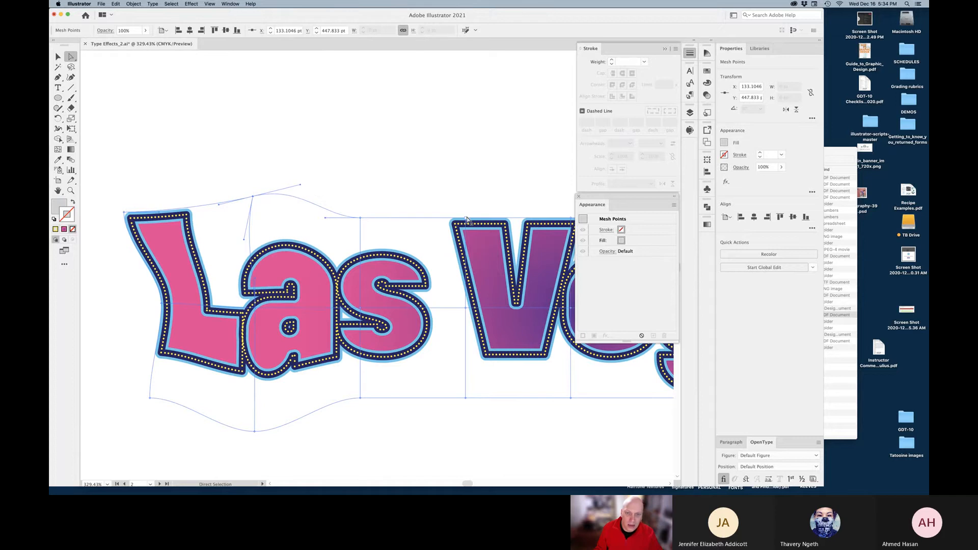
left_click_drag(466, 218, 447, 196)
left_click_drag(465, 398, 443, 438)
left_click(434, 302, "alt+super")
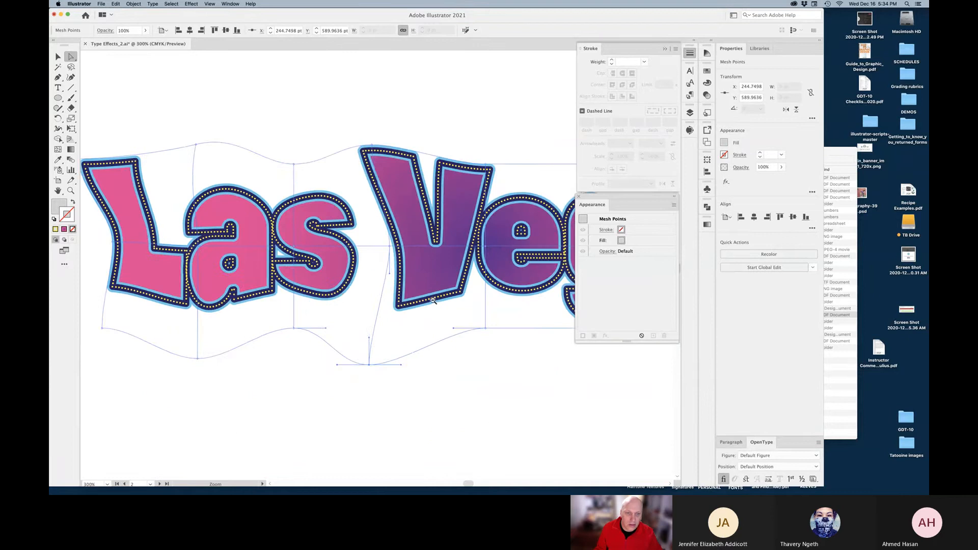
left_click(433, 301, "alt+super")
left_click(433, 299, "alt+super")
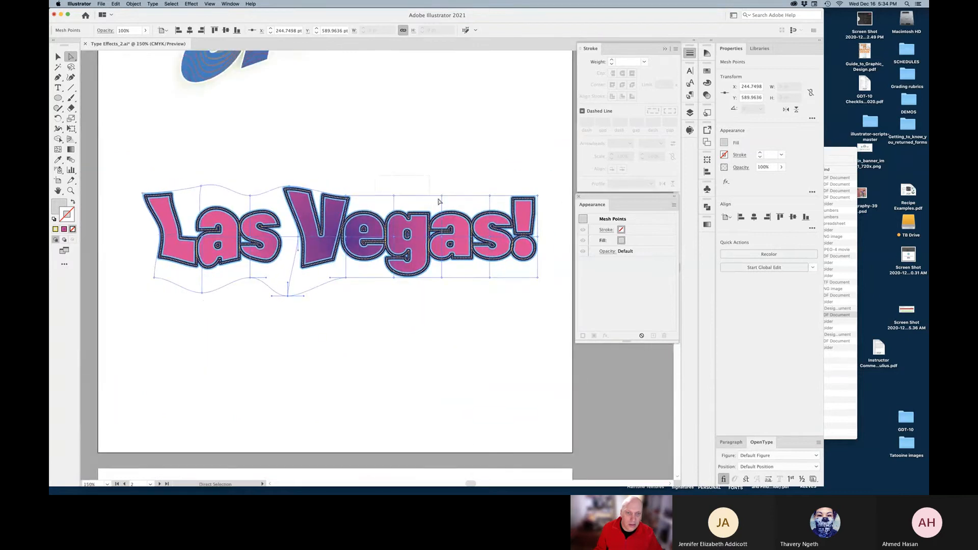
Raise and skew the top mesh points of 'egas!' and pull the bottom-right points down
left_click_drag(490, 202, 500, 203)
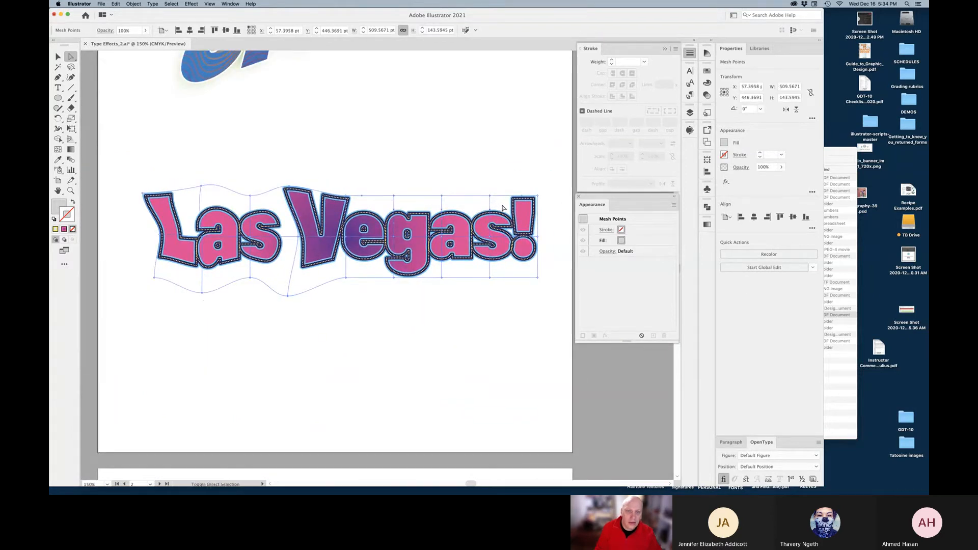
key("Up")
key("Up")
key("Up")
key("Up")
key("Up")
key("Up")
key("Up")
key("Up")
key("Up")
key("Up")
key("Up")
key("Up")
key("Up")
key("Up")
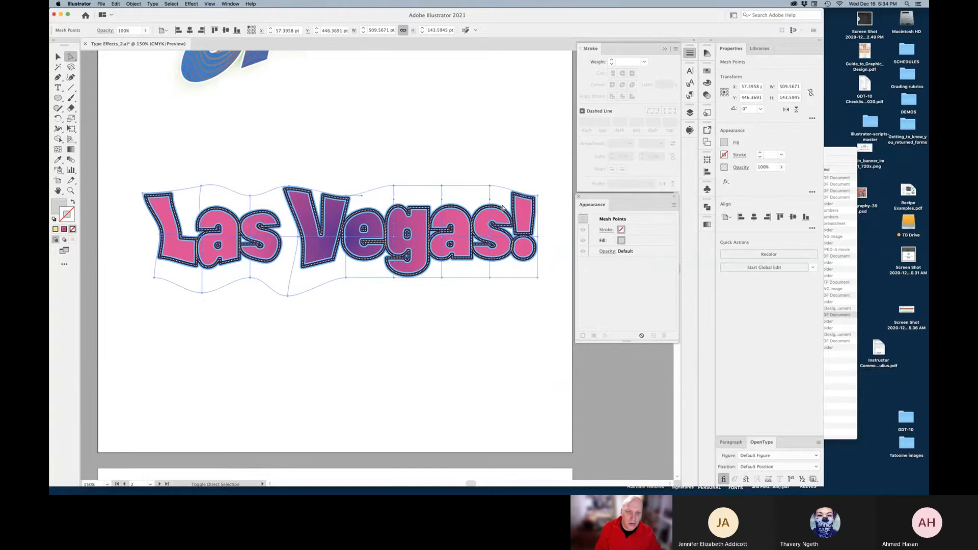
key("shift+Left")
key("shift+Left")
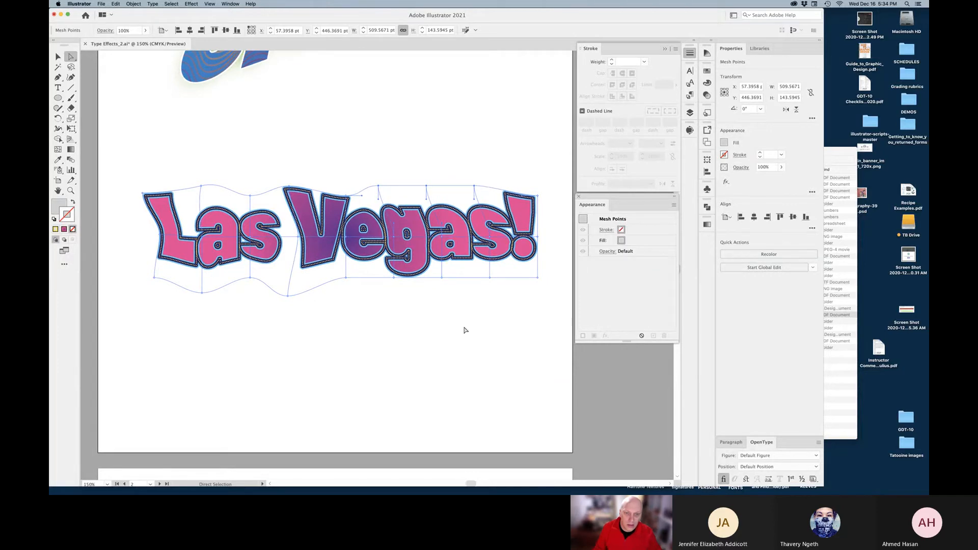
left_click_drag(490, 278, 478, 298)
left_click(478, 314)
Rotate the bottom-middle mesh points so the g dips below the line
left_click_drag(331, 309, 412, 256)
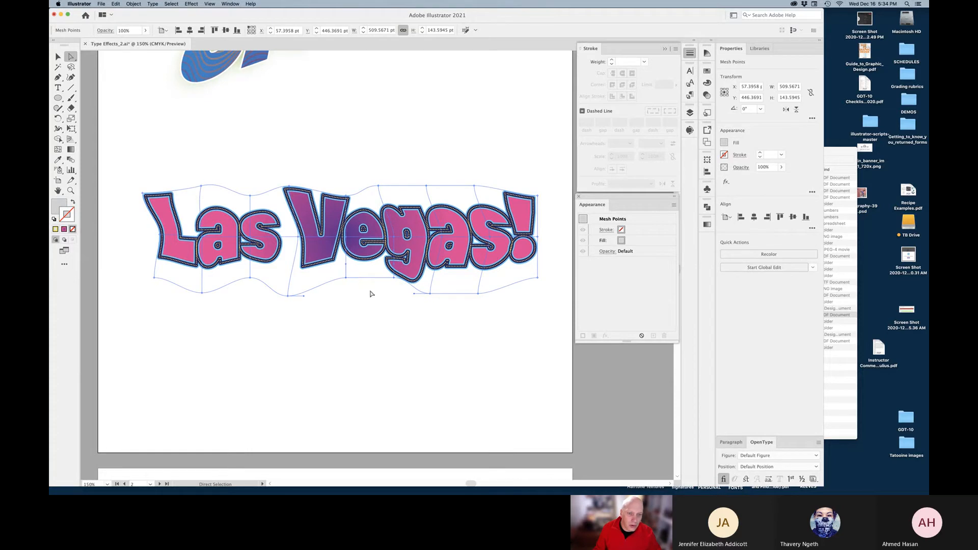
key("r")
scroll(372, 279, "up", 5)
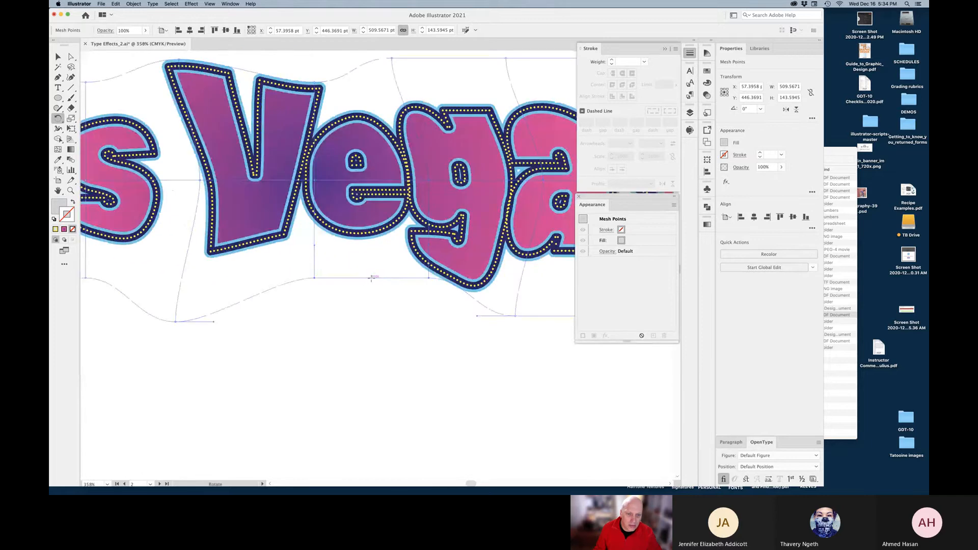
left_click_drag(449, 322, 437, 338)
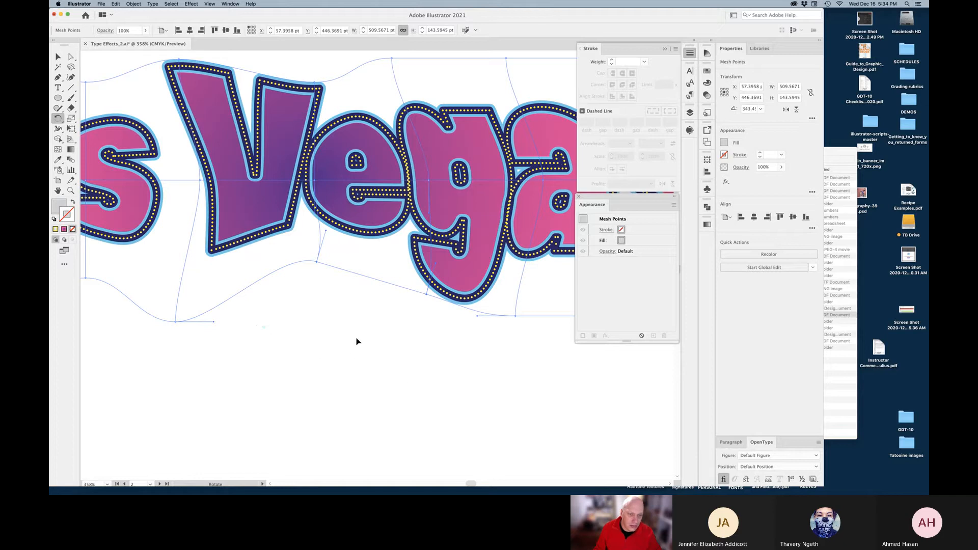
left_click_drag(422, 361, 356, 393)
left_click(369, 299, "alt+super")
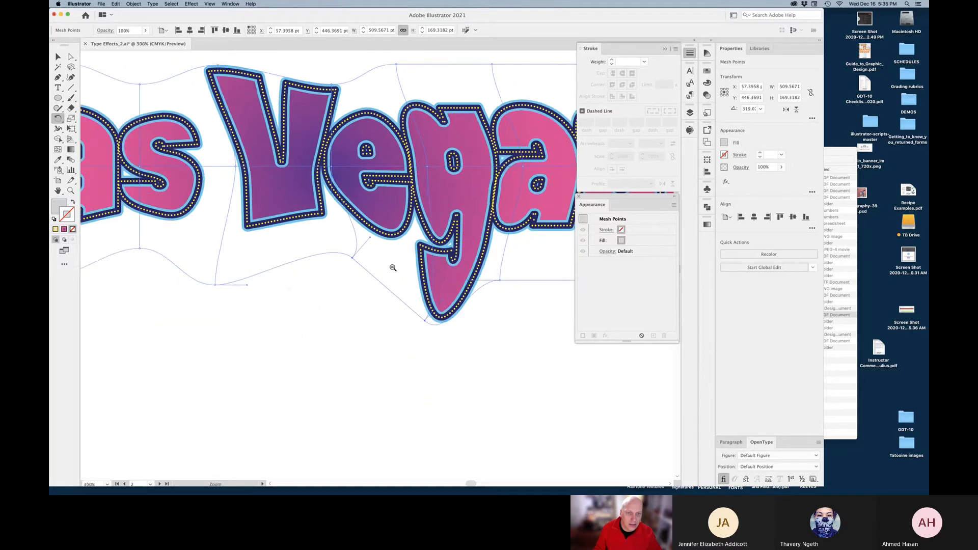
left_click(393, 268, "alt+super")
left_click(394, 269, "alt+super")
left_click_drag(394, 269, 346, 282)
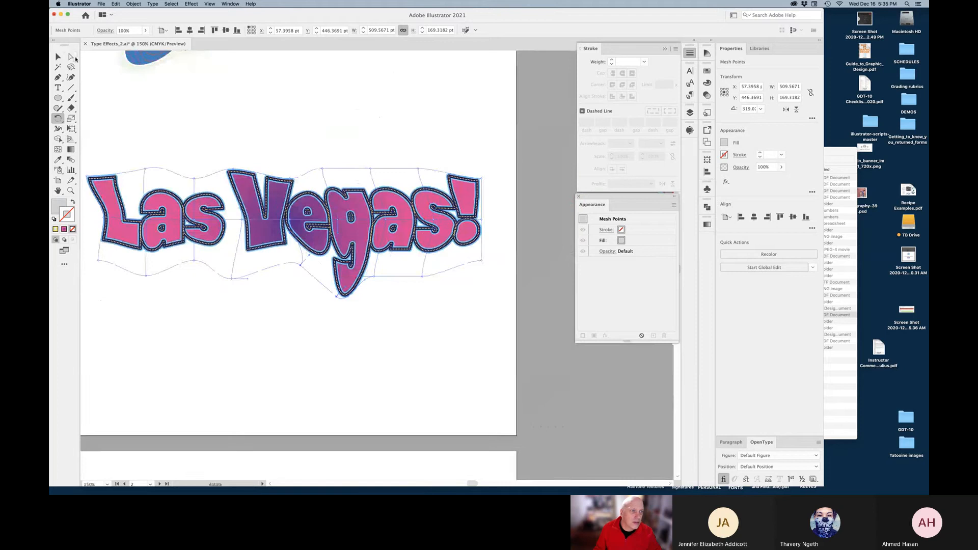
Raise the right-middle point to stretch the exclamation mark and adjust points around the s
left_click(73, 58)
left_click_drag(481, 219, 470, 145)
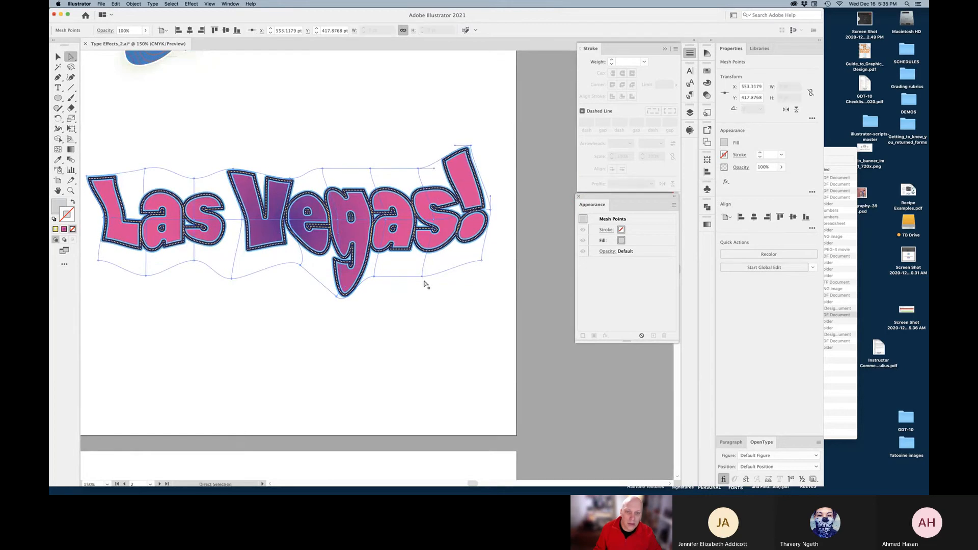
left_click_drag(423, 276, 418, 290)
left_click_drag(434, 223, 414, 221)
Move Groovy up about 73 pt and Las Vegas! up about 105 pt on the artboard
left_click(412, 329)
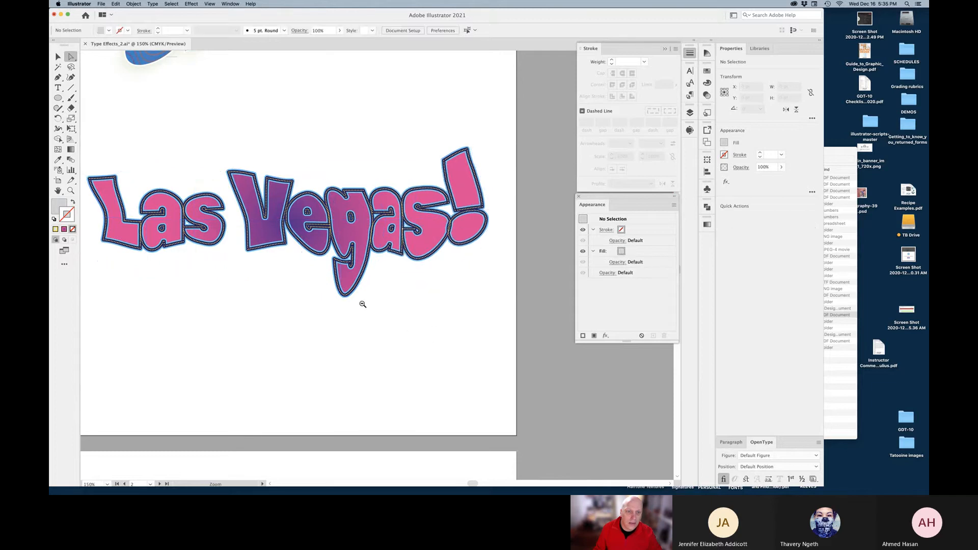
left_click(308, 264, "alt")
key("v")
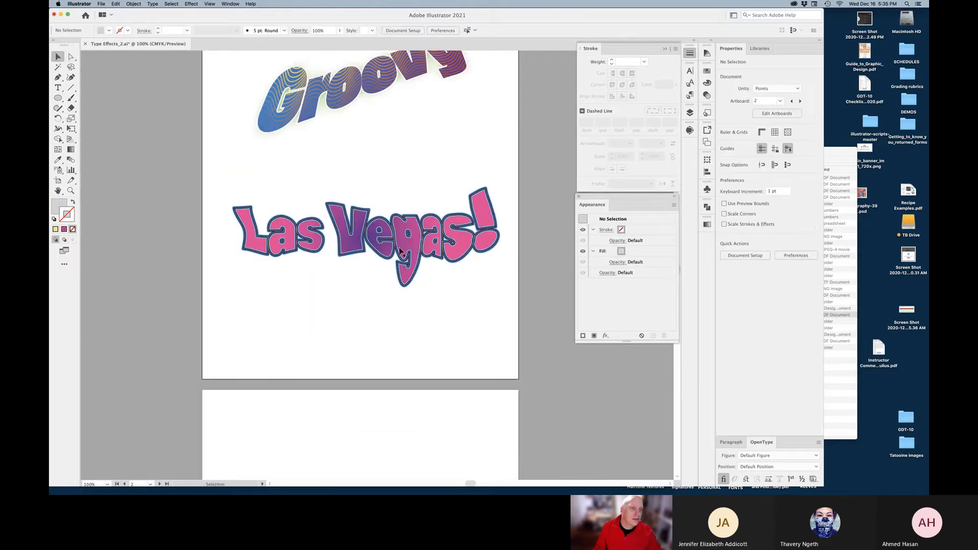
left_click_drag(417, 338, 411, 396)
left_click_drag(405, 220, 405, 266)
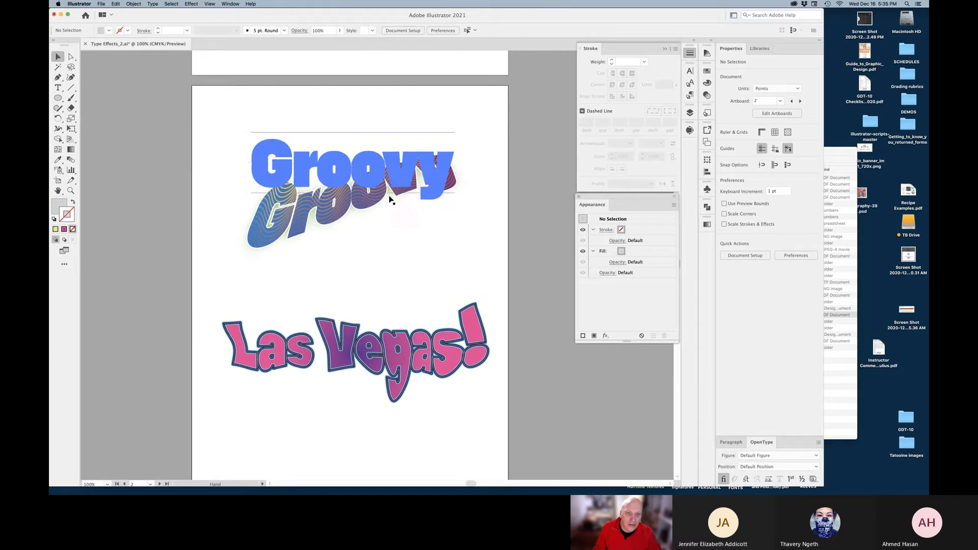
left_click_drag(388, 188, 391, 168)
left_click_drag(391, 347, 390, 306)
left_click(493, 400)
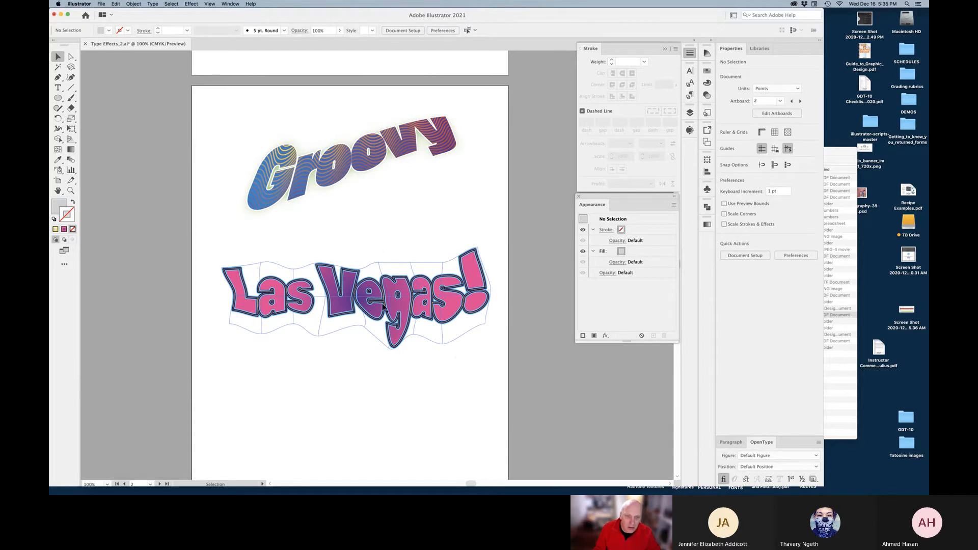
left_click(400, 310)
Inside the envelope, replace the text 'Las Vegas!' with 'Hollywood', then exit isolation mode
double_click(400, 310)
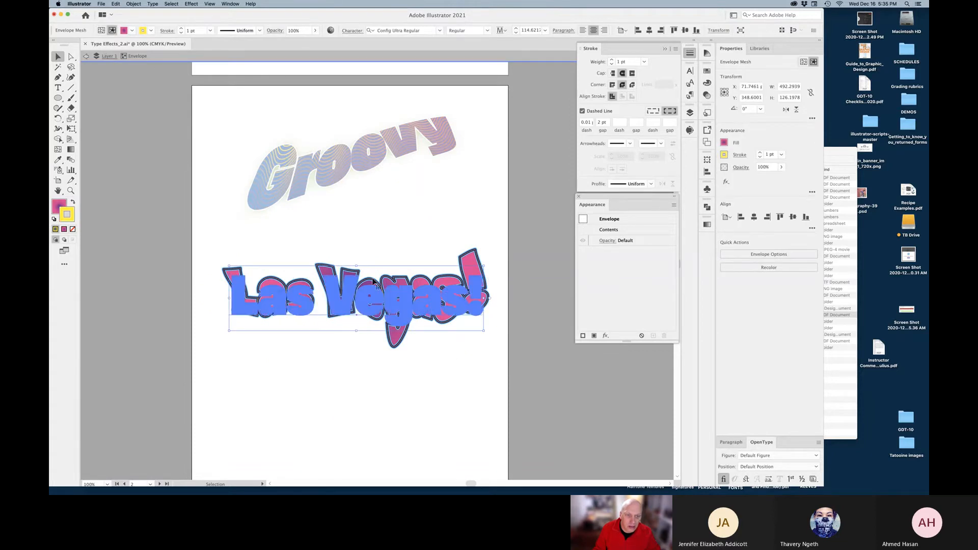
key("t")
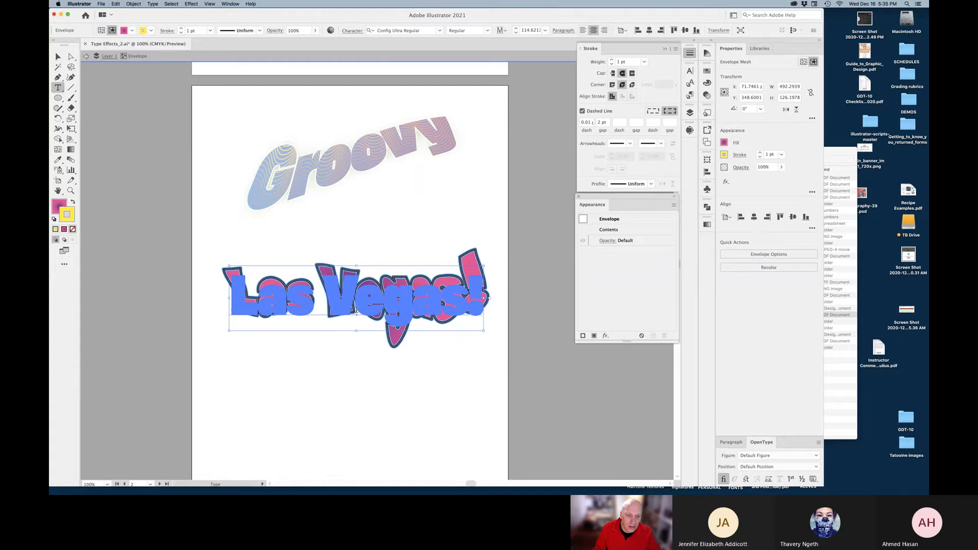
left_click(357, 314)
key("super+a")
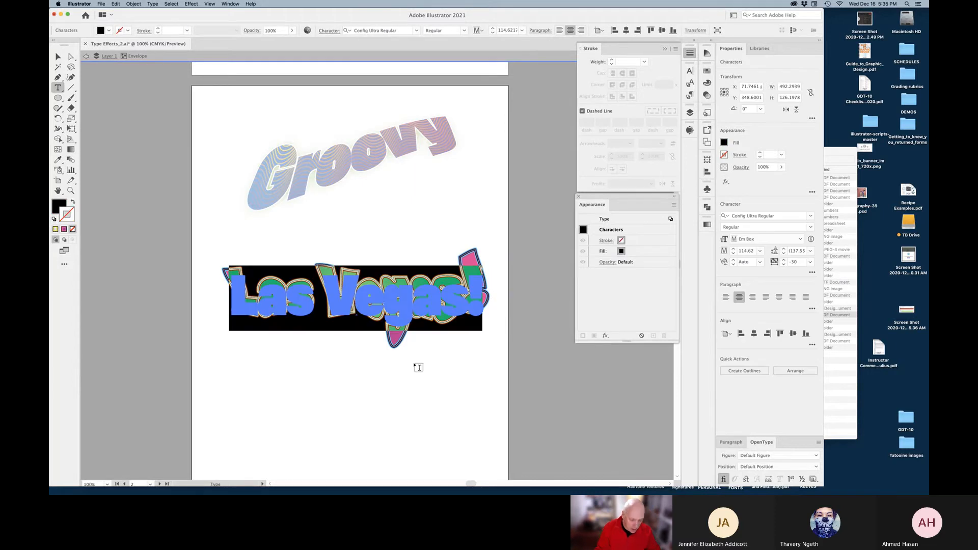
type("Hollywood")
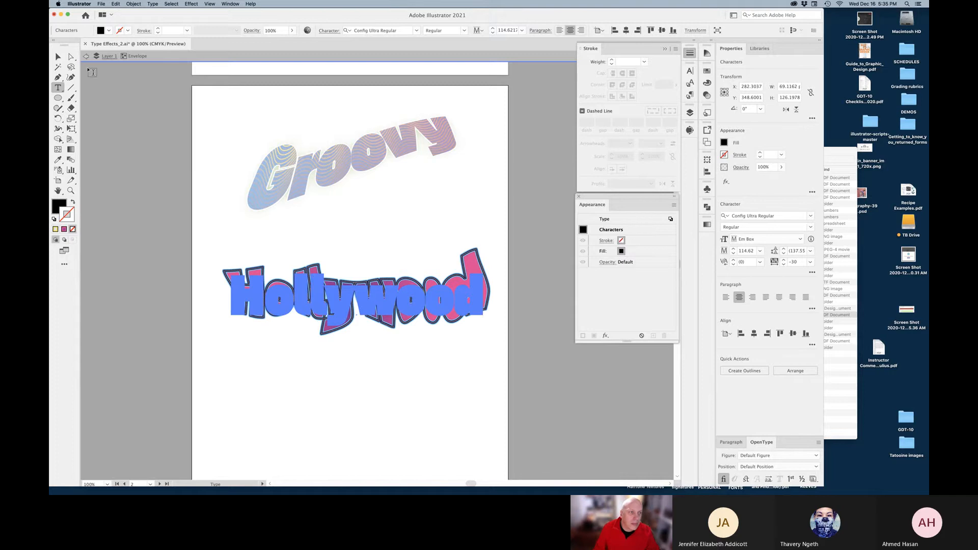
key("Escape")
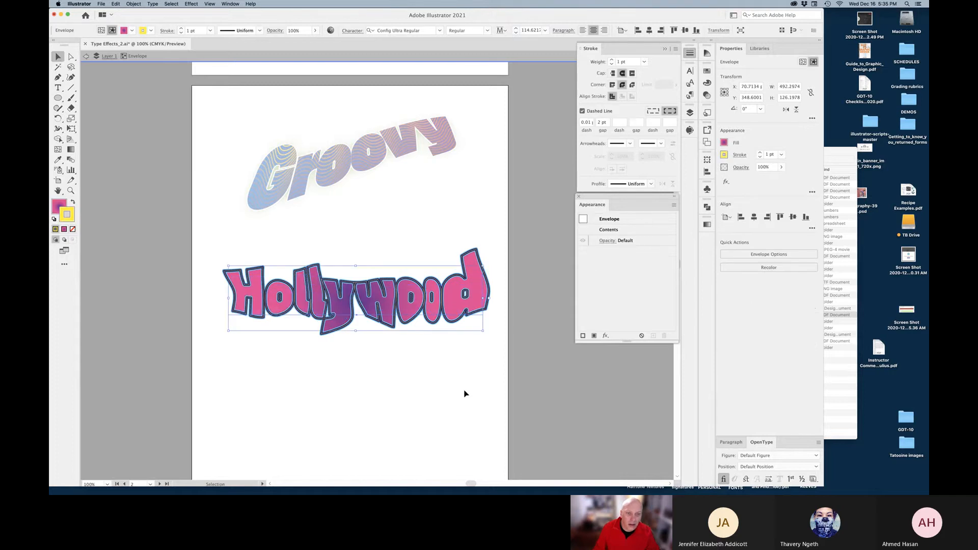
left_click(430, 379)
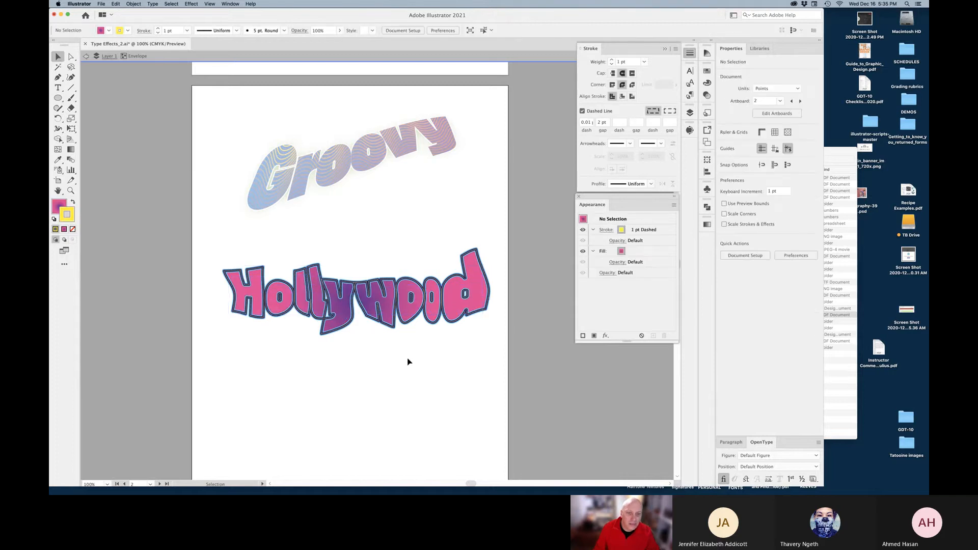
left_click(84, 56)
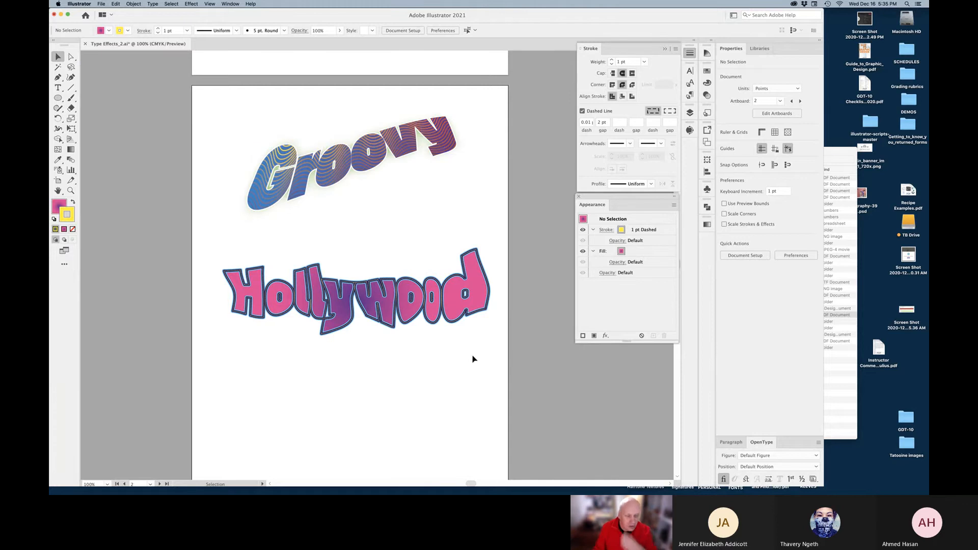
Apply a Warp effect to Hollywood: Flag style, 44% bend, 0% horizontal and vertical distortion
left_click(428, 311)
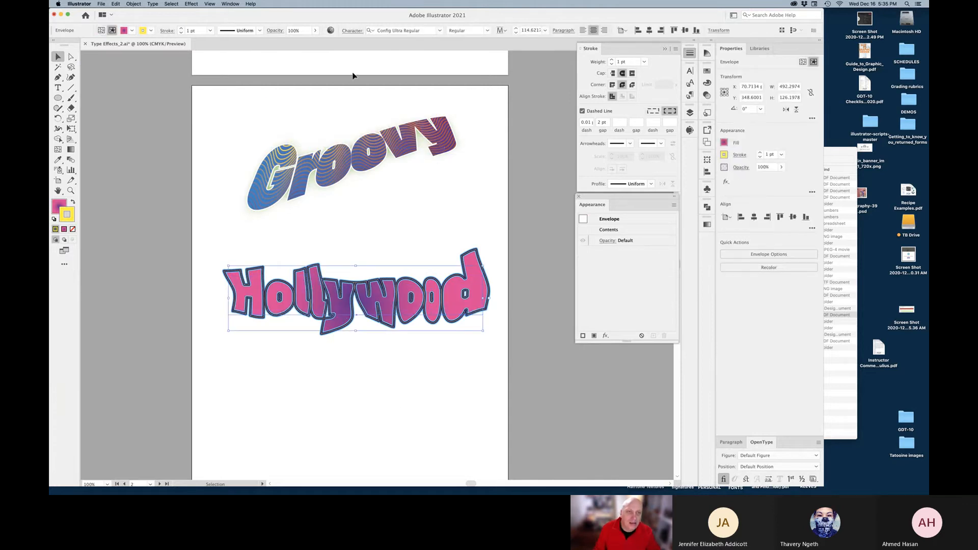
left_click(192, 5)
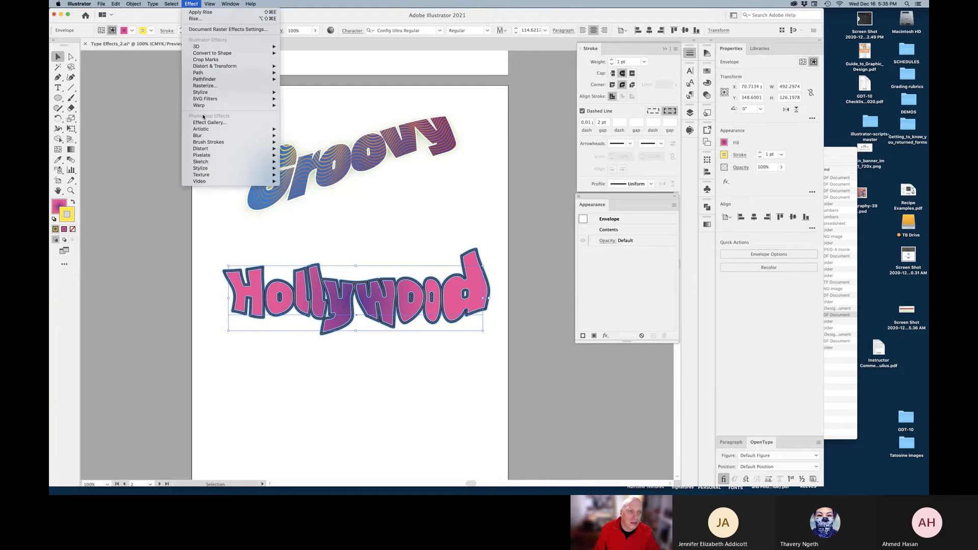
mouse_move(229, 106)
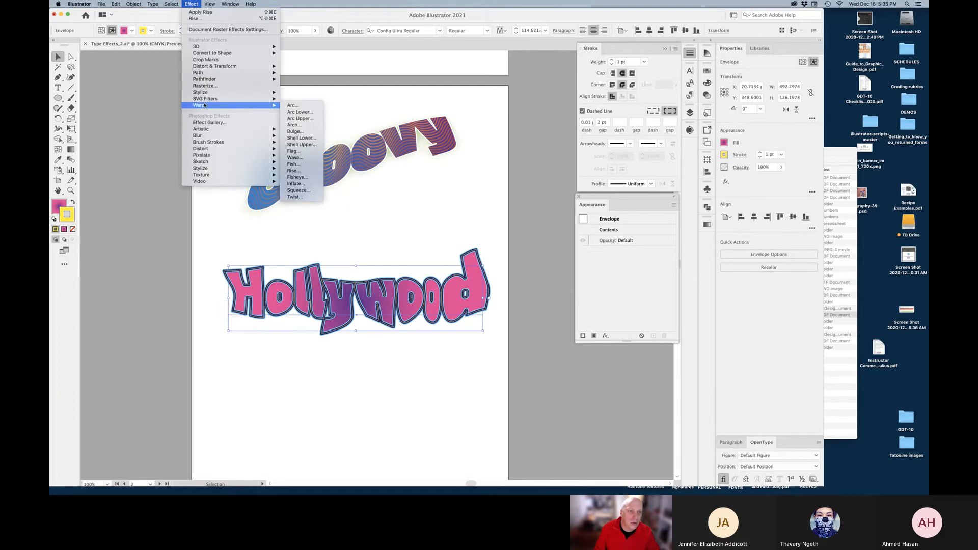
left_click(294, 124)
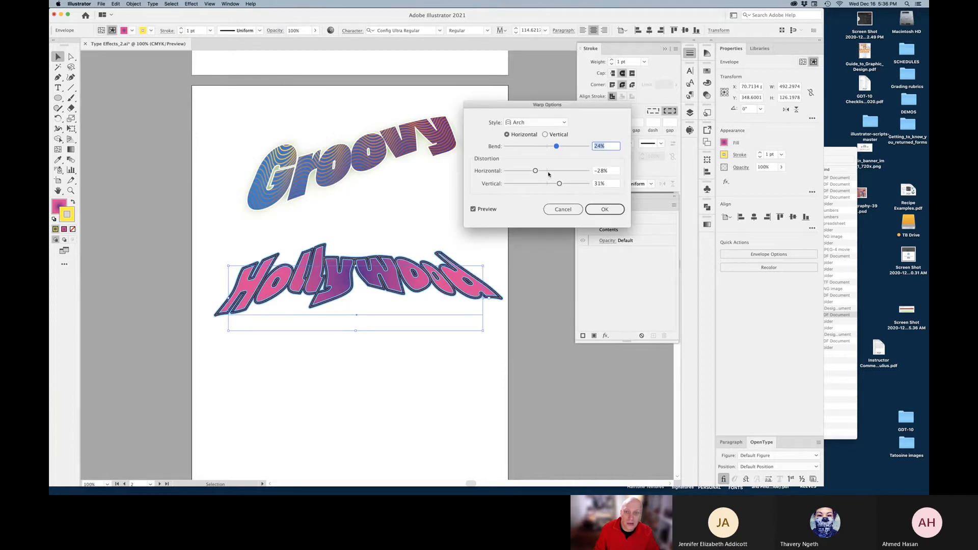
left_click(547, 171)
left_click(548, 183)
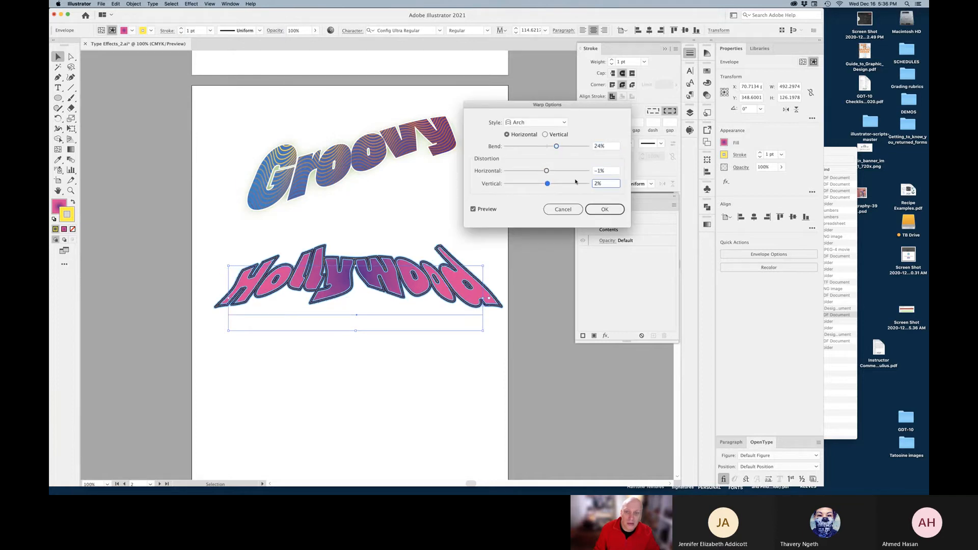
double_click(606, 172)
type("0")
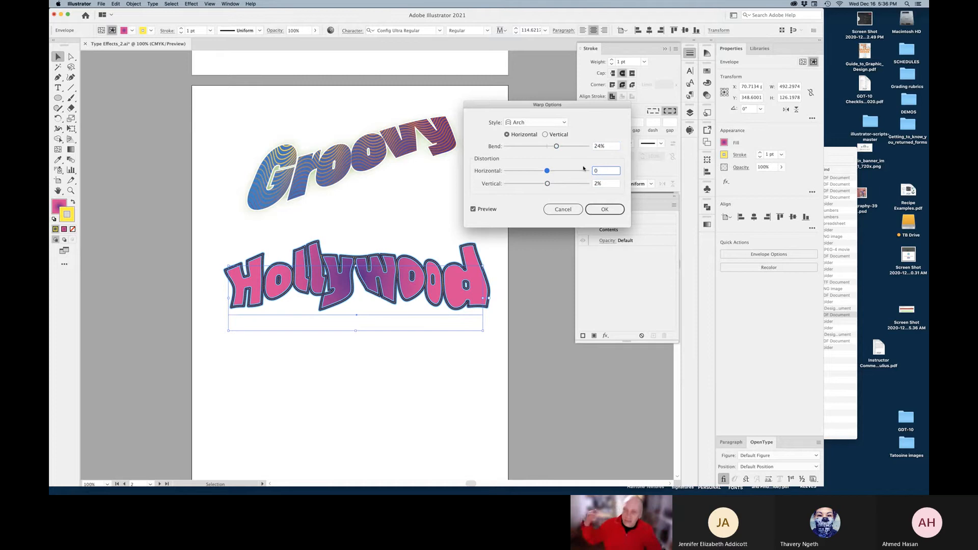
key("Tab")
type("0")
key("Tab")
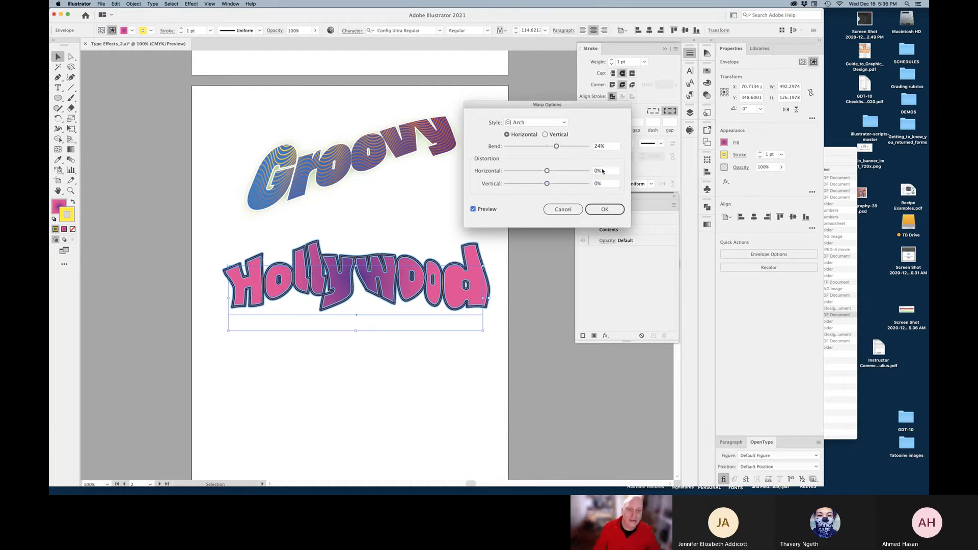
left_click(565, 147)
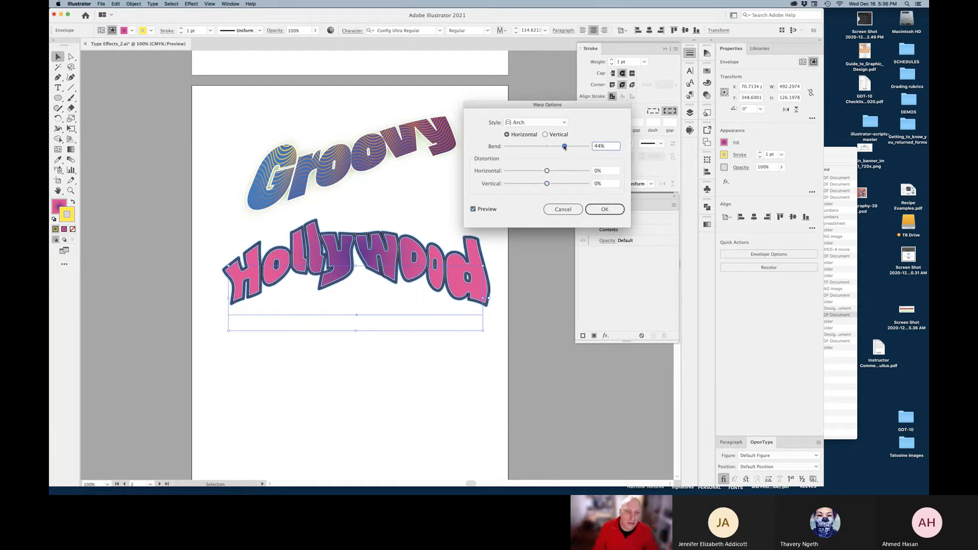
left_click(543, 125)
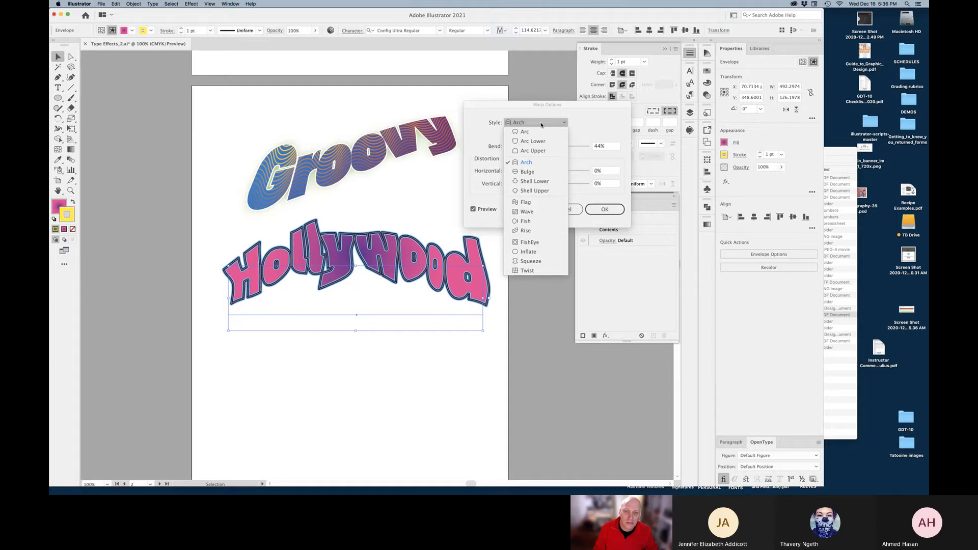
left_click(534, 204)
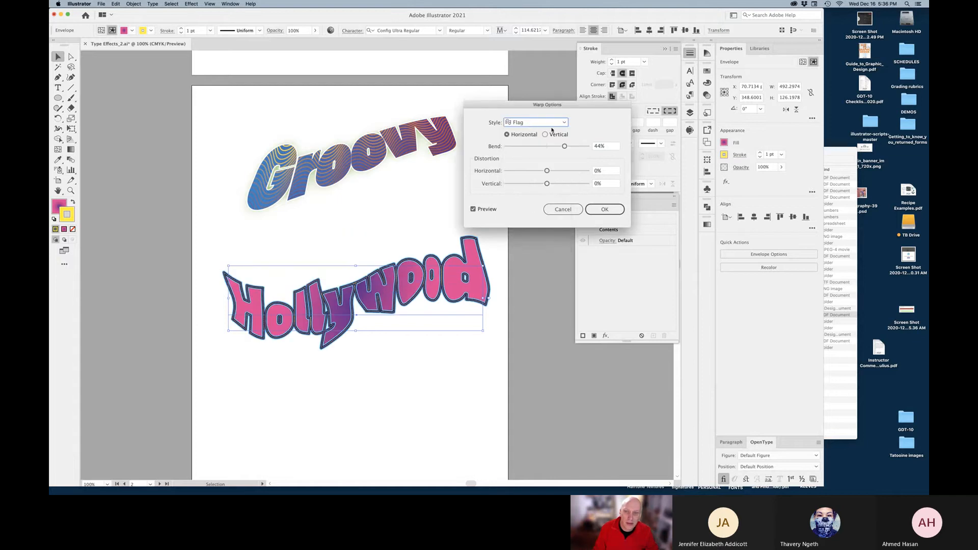
left_click(601, 209)
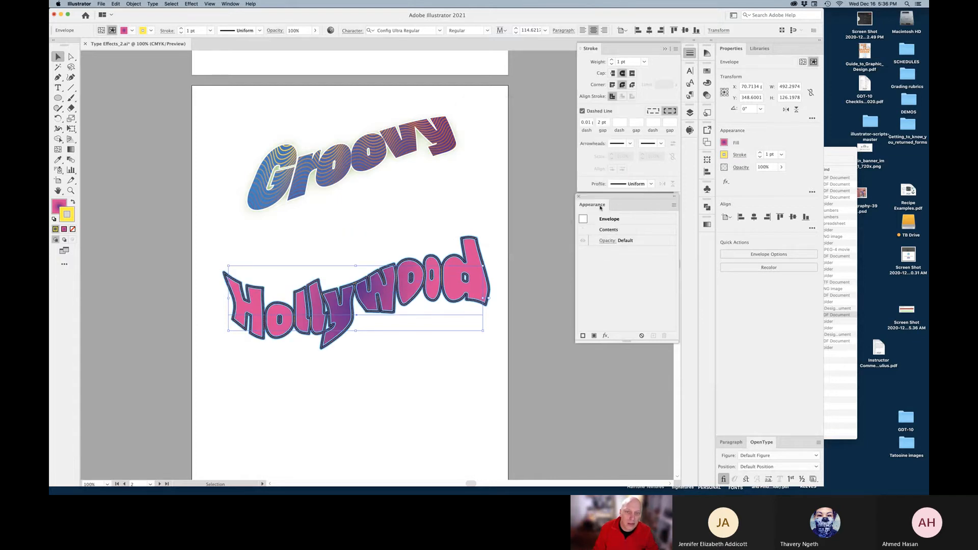
Check the warped Hollywood, recentre the artboard, and save the document
left_click(442, 360)
left_click(423, 309)
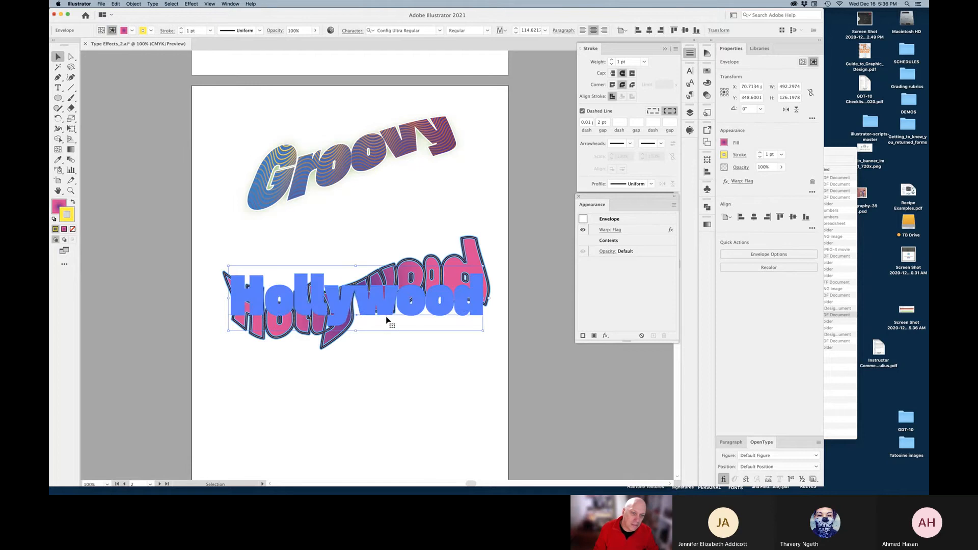
left_click(400, 386)
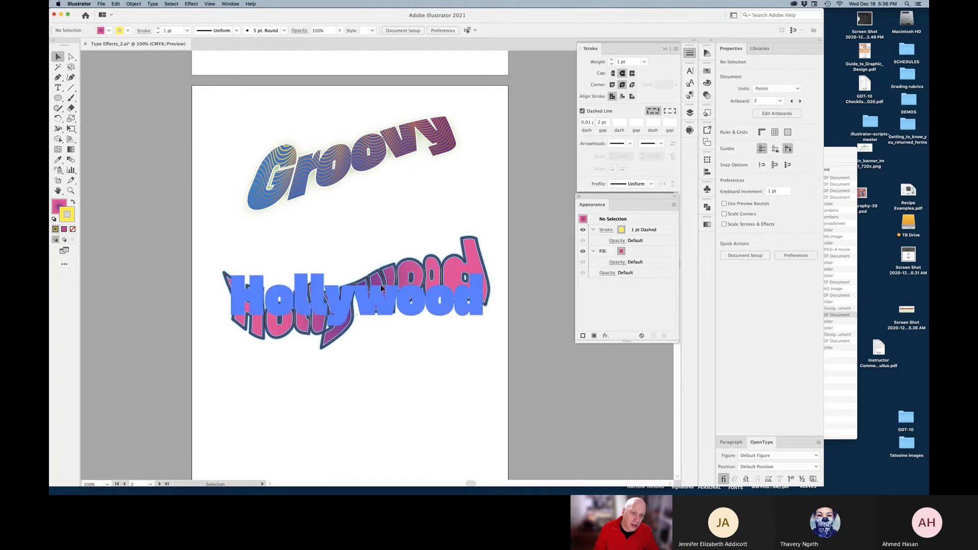
left_click(391, 302)
left_click(393, 388)
key("space")
left_click_drag(392, 384, 394, 323)
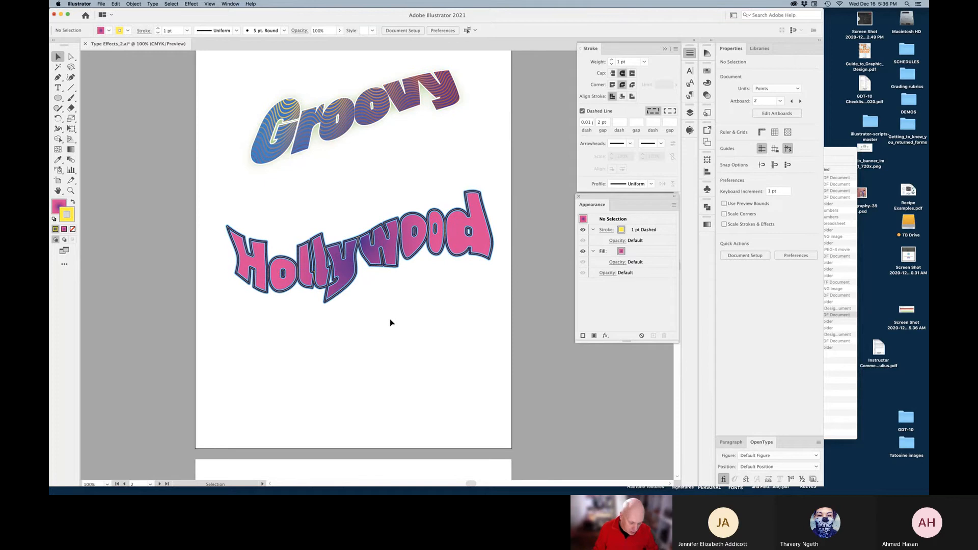
key("super")
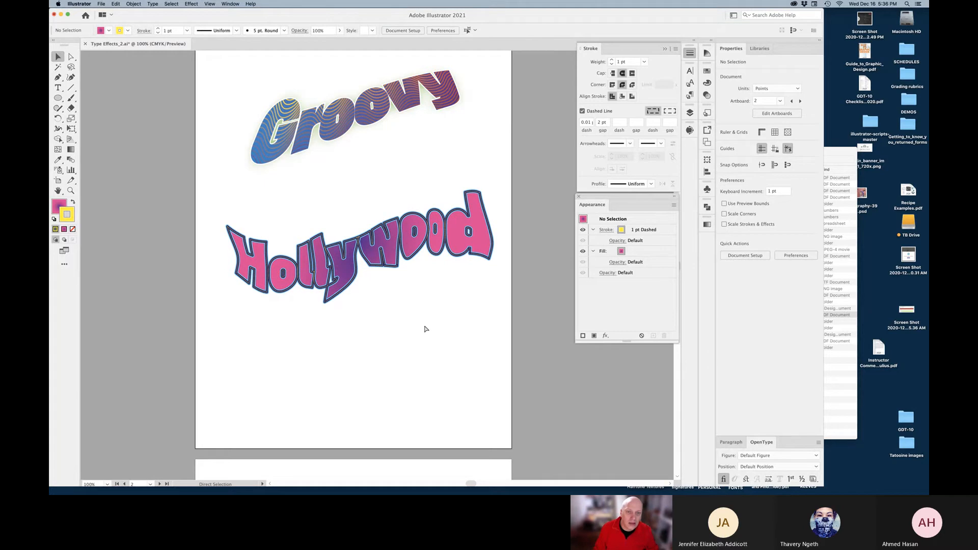
key("super+s")
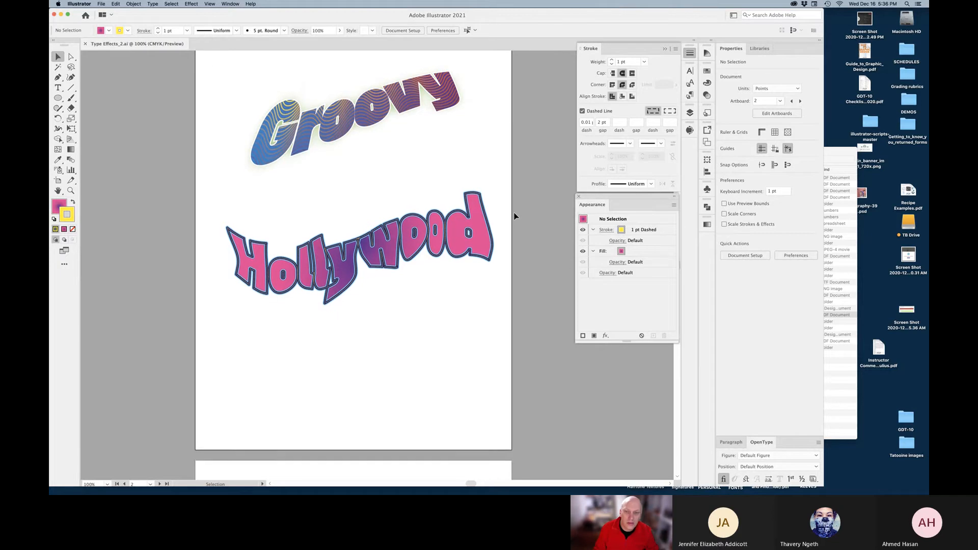
Select the GRUNGE! text inside the existing text group
scroll(515, 216, "up", 3)
scroll(514, 216, "up", 10)
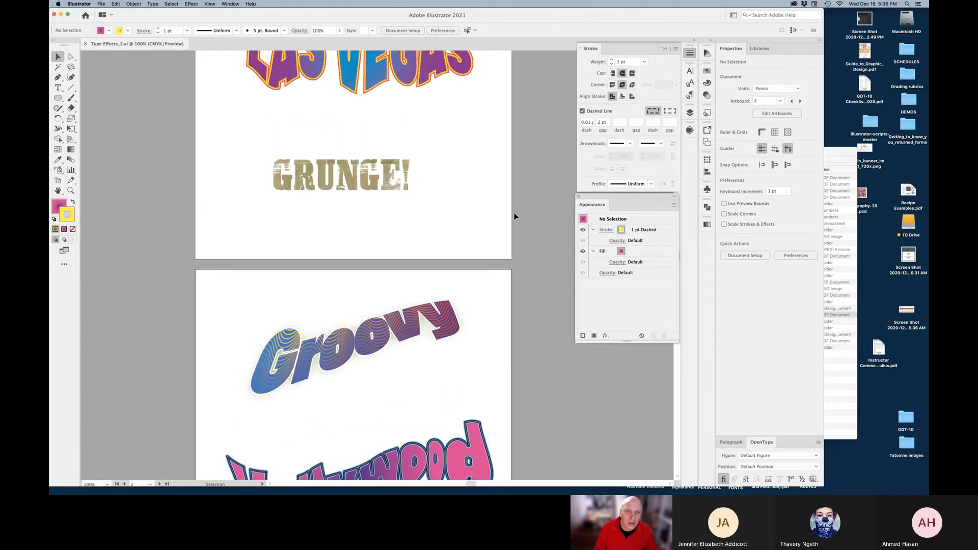
left_click(346, 189)
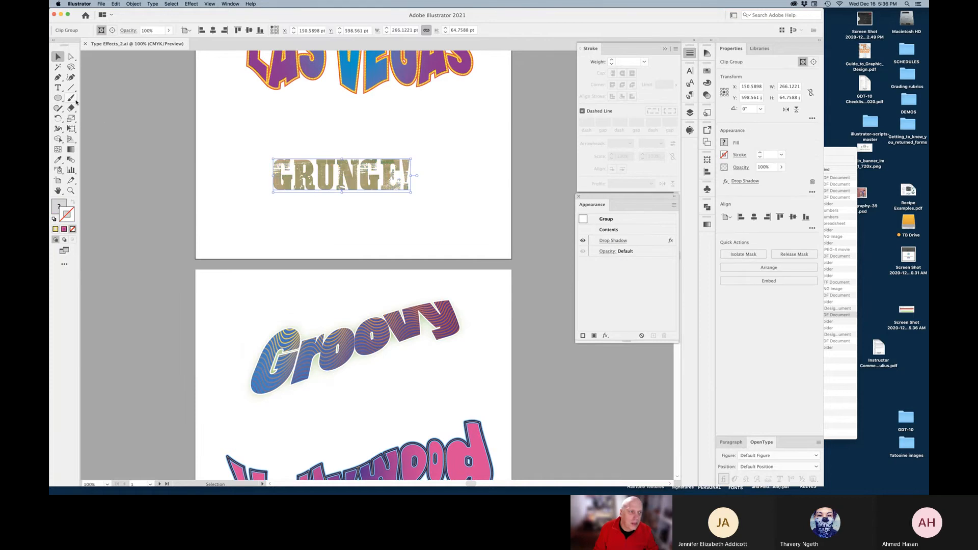
left_click(57, 87)
double_click(369, 182)
key("super+c")
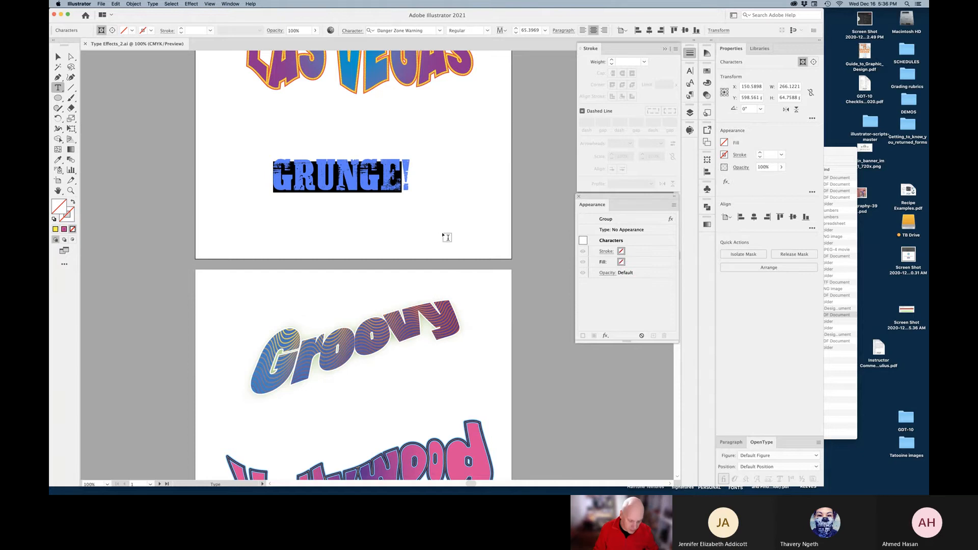
left_click(458, 233, "super")
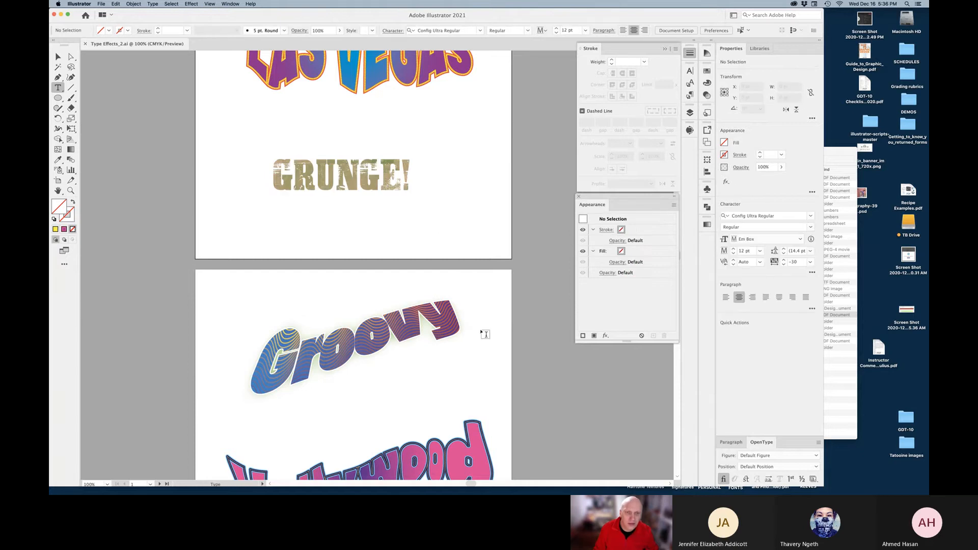
left_click(57, 56)
scroll(458, 273, "down", 10)
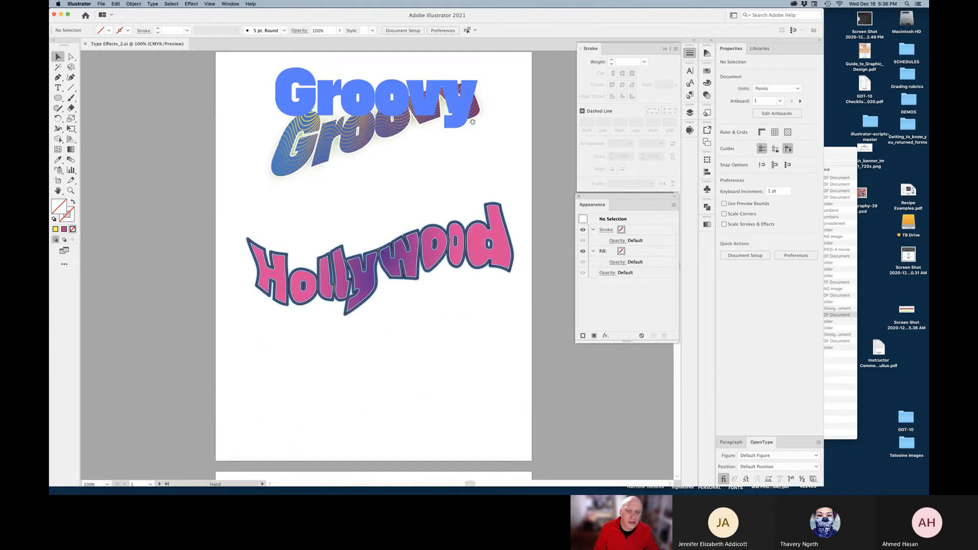
Paste GRUNGE! as new point text below Hollywood and set it in Danger Zone Warning
key("t")
left_click_drag(371, 359, 371, 360)
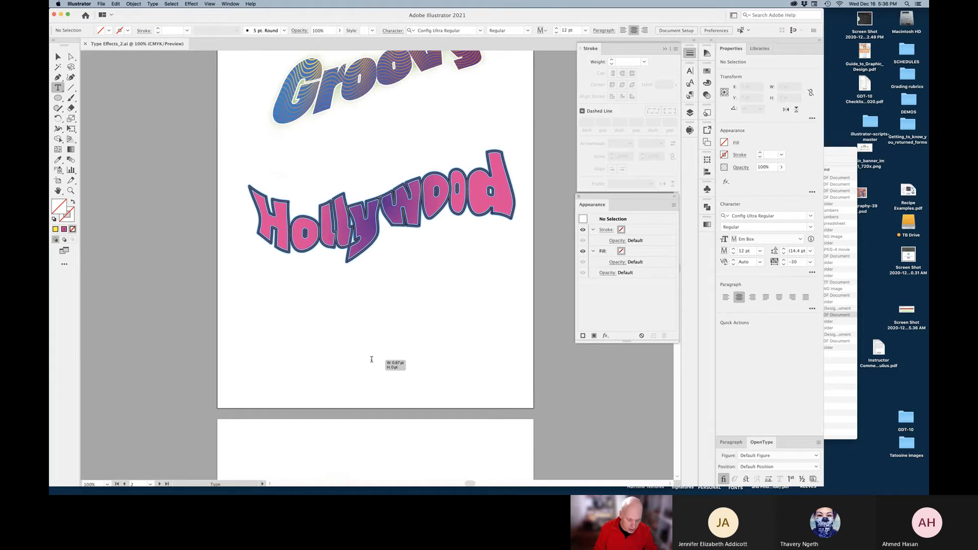
key("super+v")
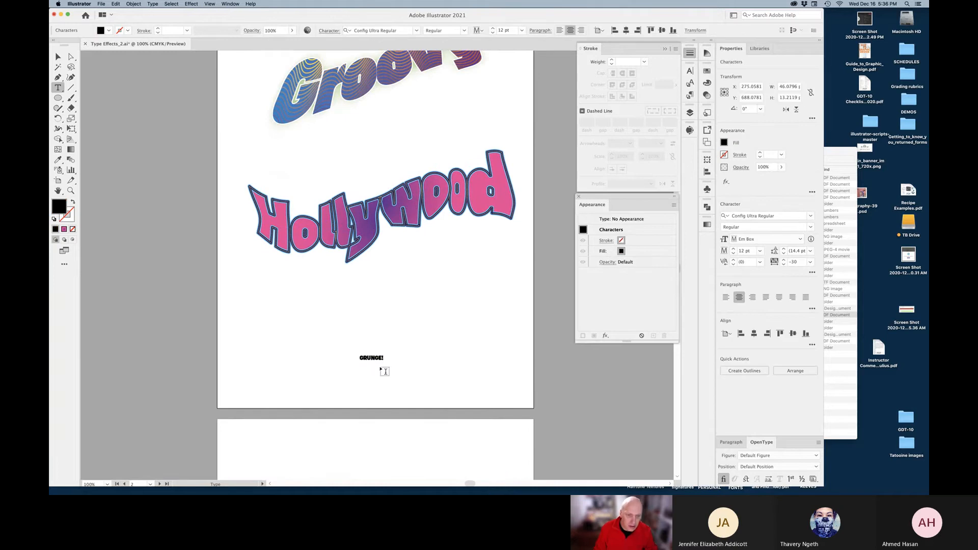
key("super+a")
left_click(417, 30)
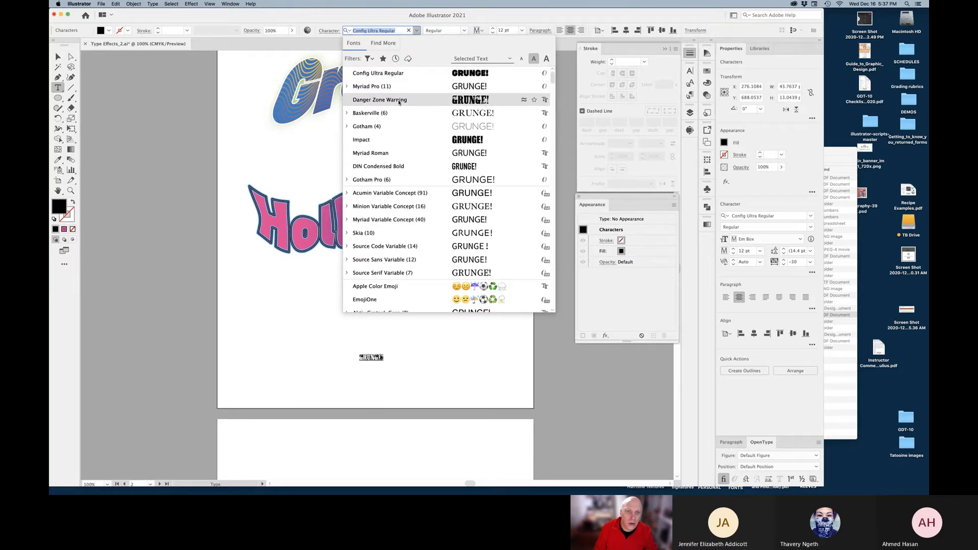
key("Return")
key("Escape")
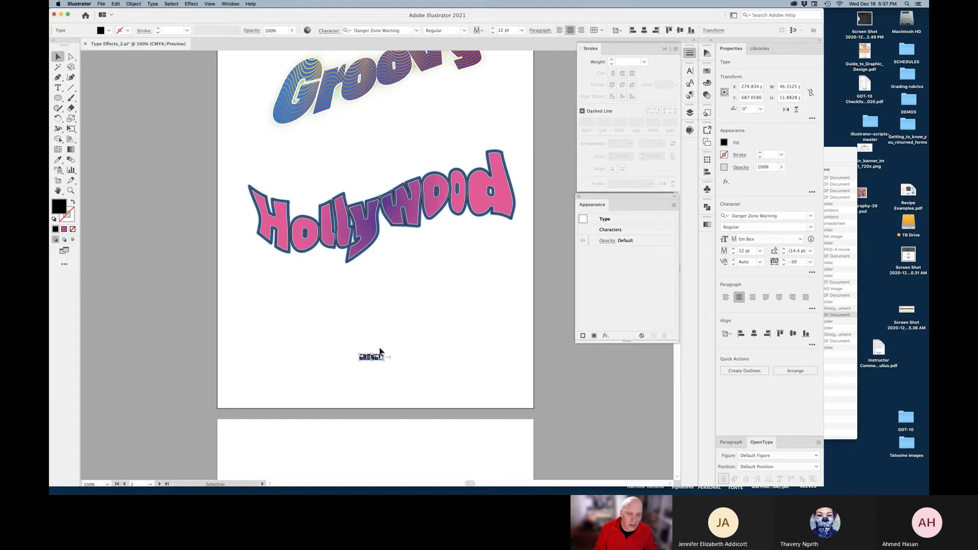
Scale GRUNGE! up to about 118 pt, nearly the artboard's width
left_click_drag(371, 354, 422, 374)
left_click(541, 374)
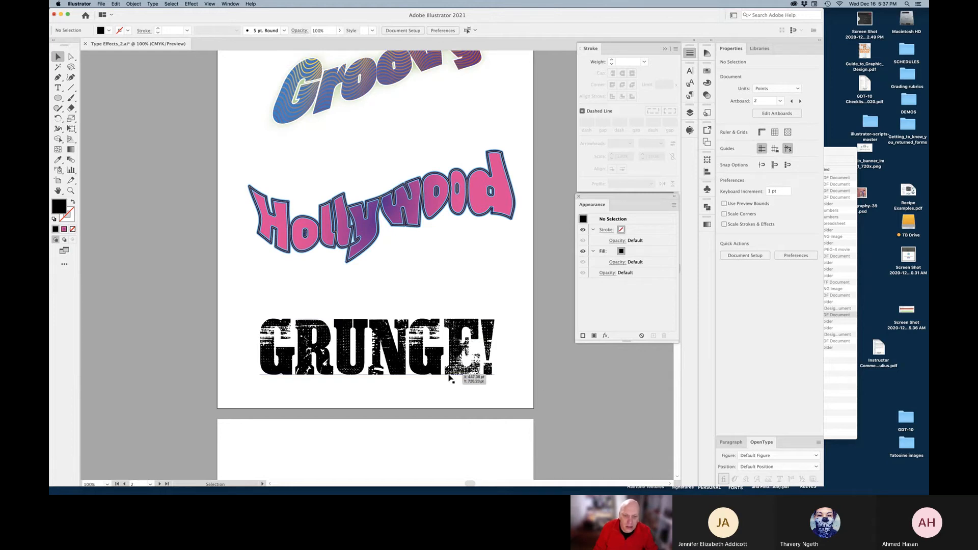
left_click(488, 364)
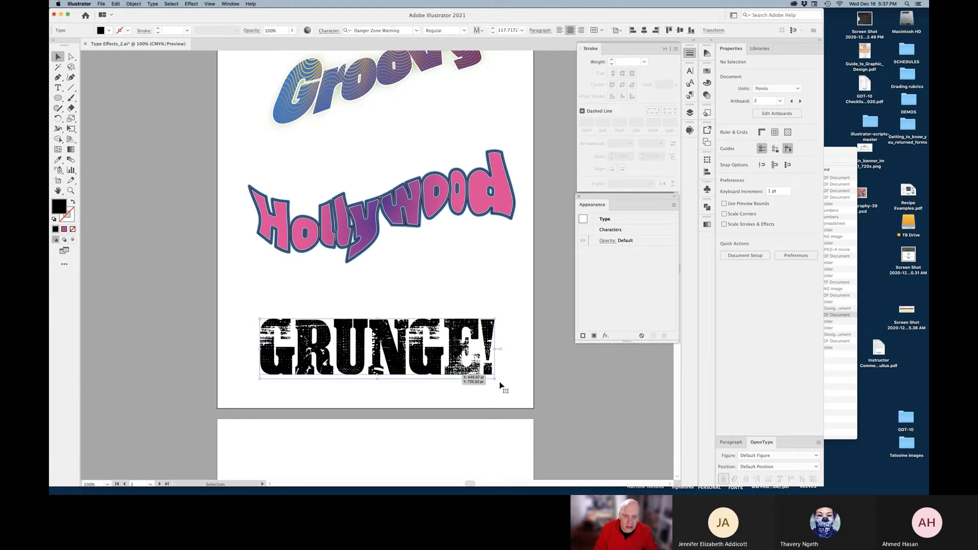
left_click(547, 374)
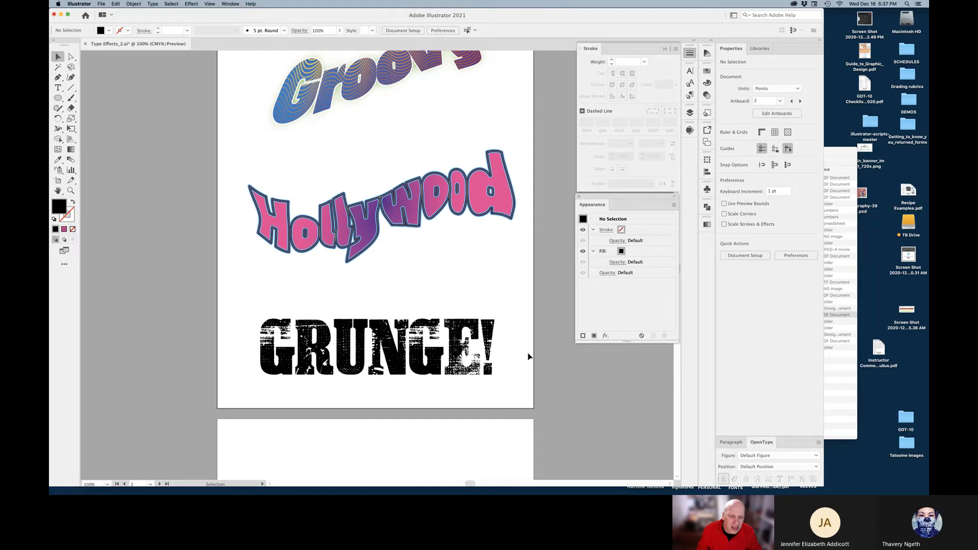
Place SG-Halftone-Lines-Texture-1.png from Halftone Textures > Transparent via File > Place
left_click(100, 4)
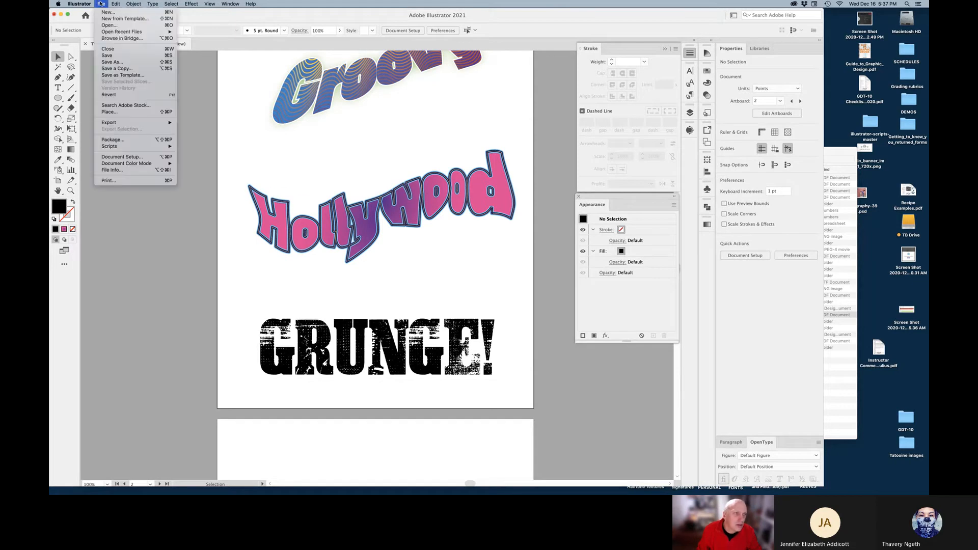
left_click(111, 112)
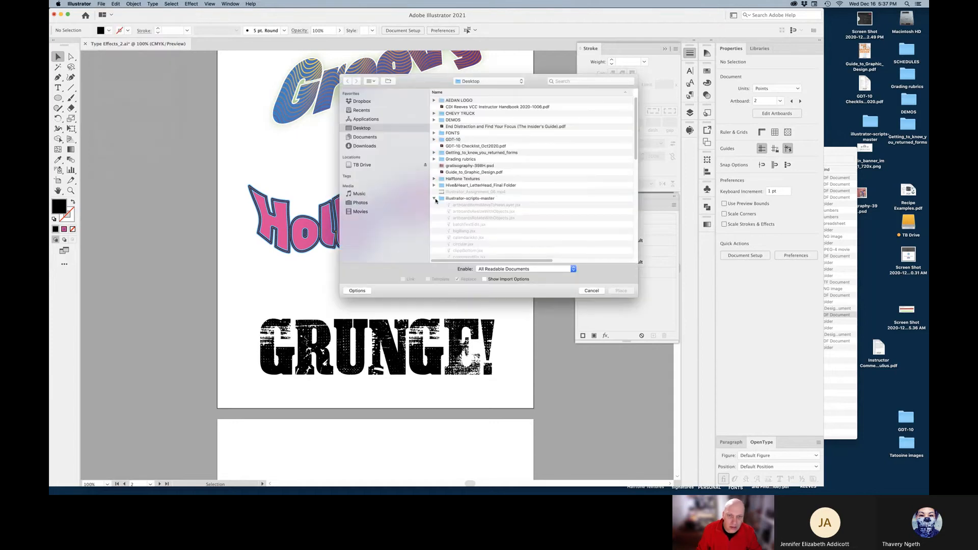
left_click(434, 200)
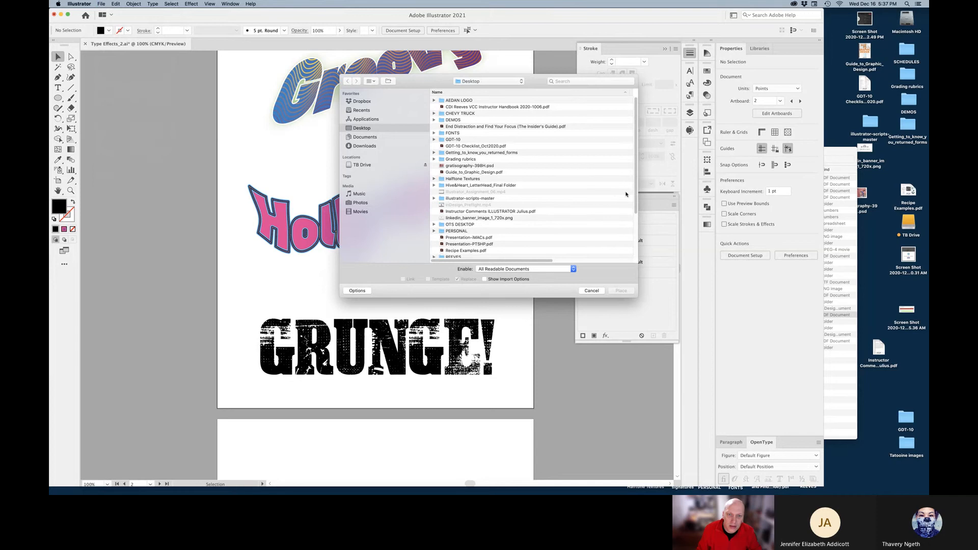
scroll(636, 179, "down", 5)
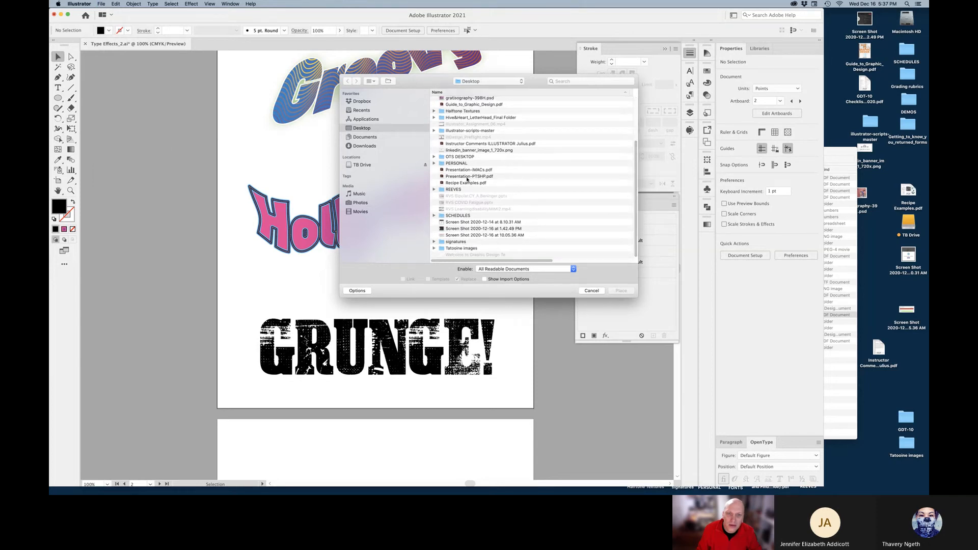
double_click(469, 112)
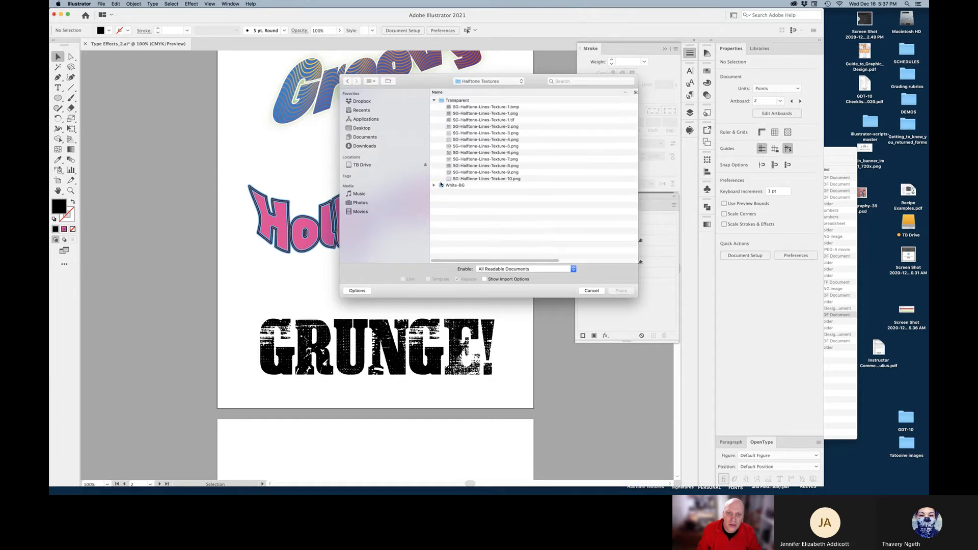
left_click(435, 185)
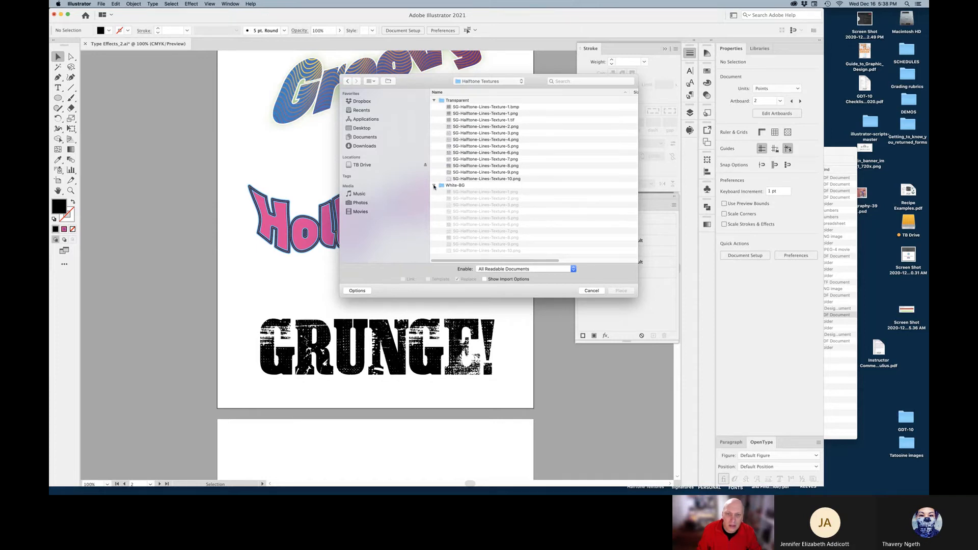
left_click(435, 186)
left_click(517, 148)
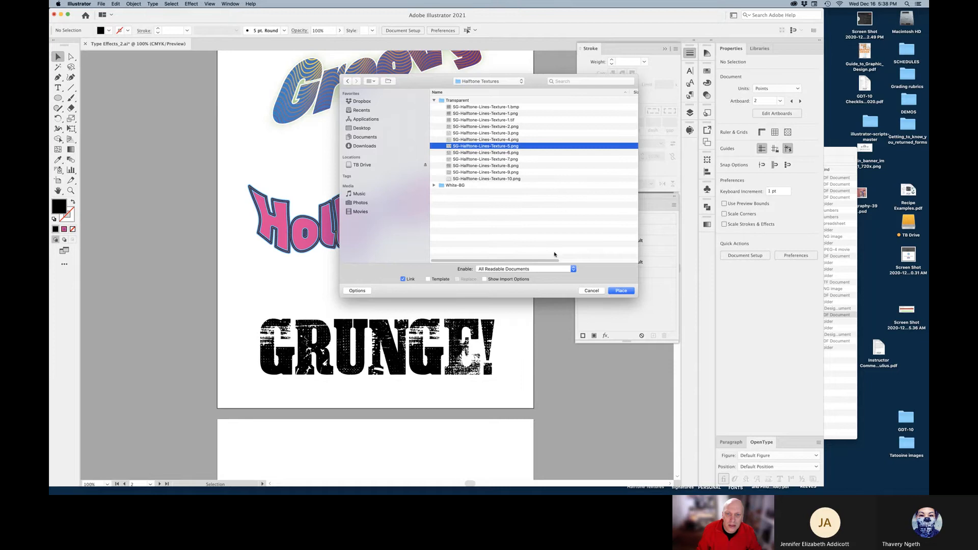
left_click(517, 113)
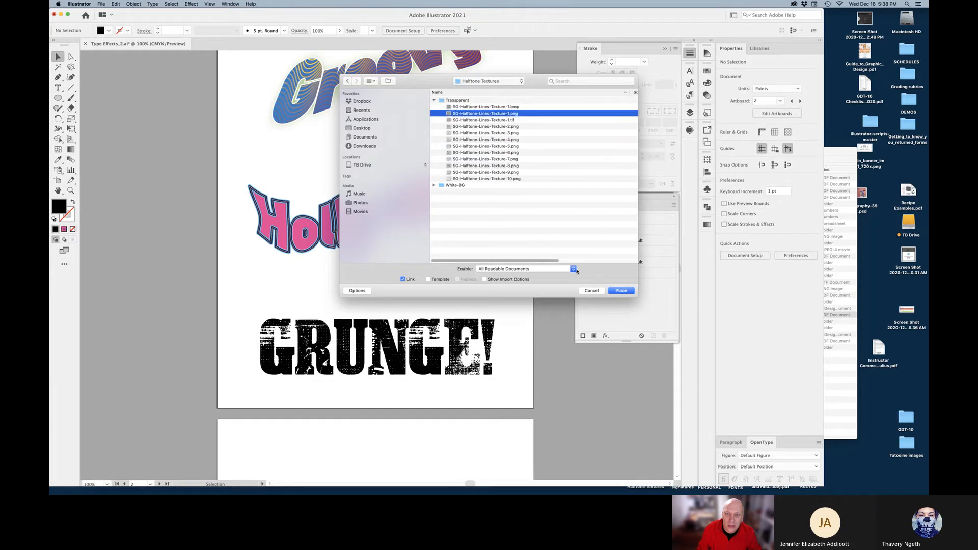
left_click(621, 290)
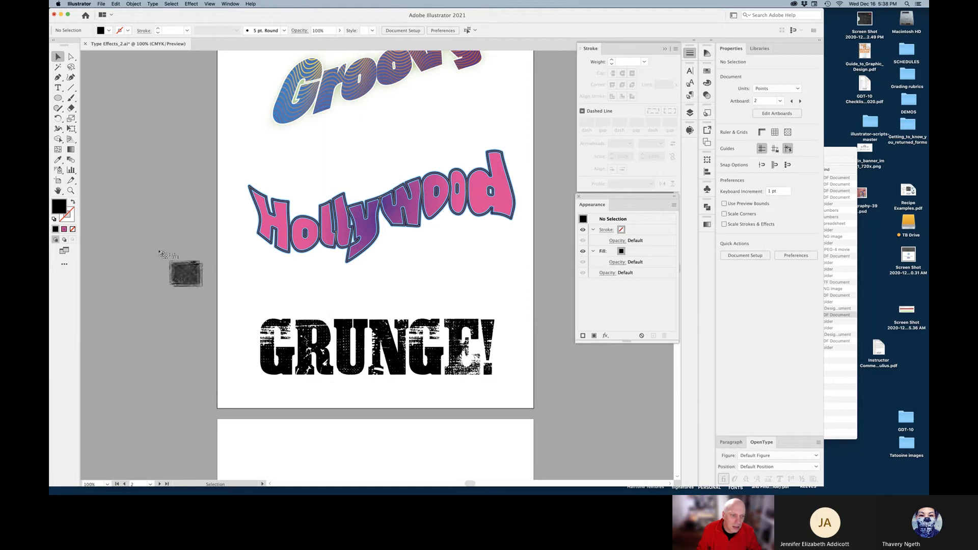
Place the halftone texture beside GRUNGE! and try red, dark red and yellow-green fills
left_click_drag(145, 244, 416, 390)
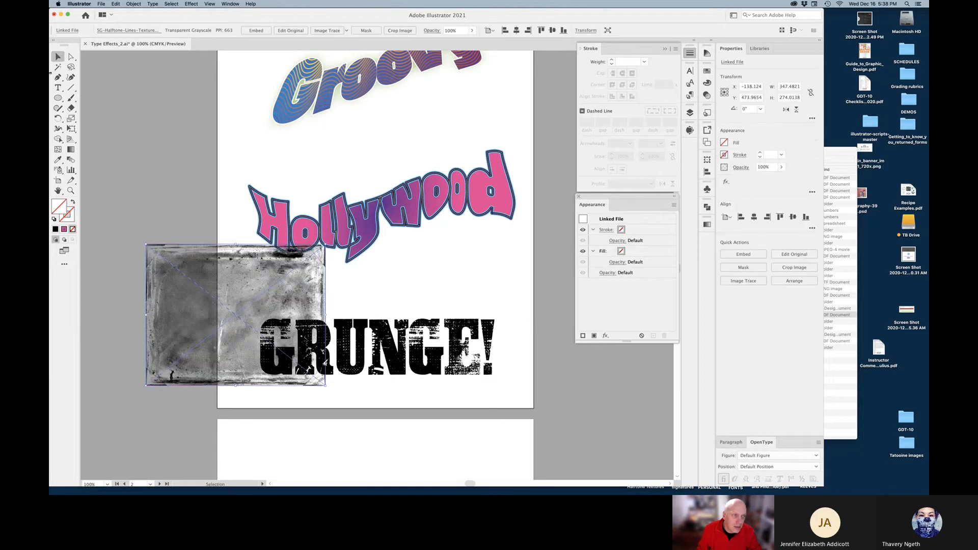
left_click(102, 303)
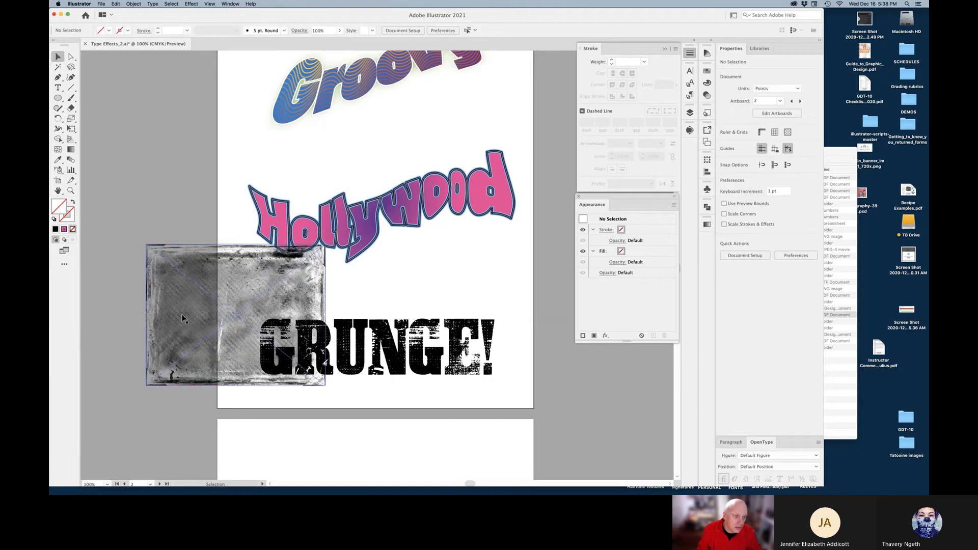
left_click_drag(184, 318, 134, 294)
key("a")
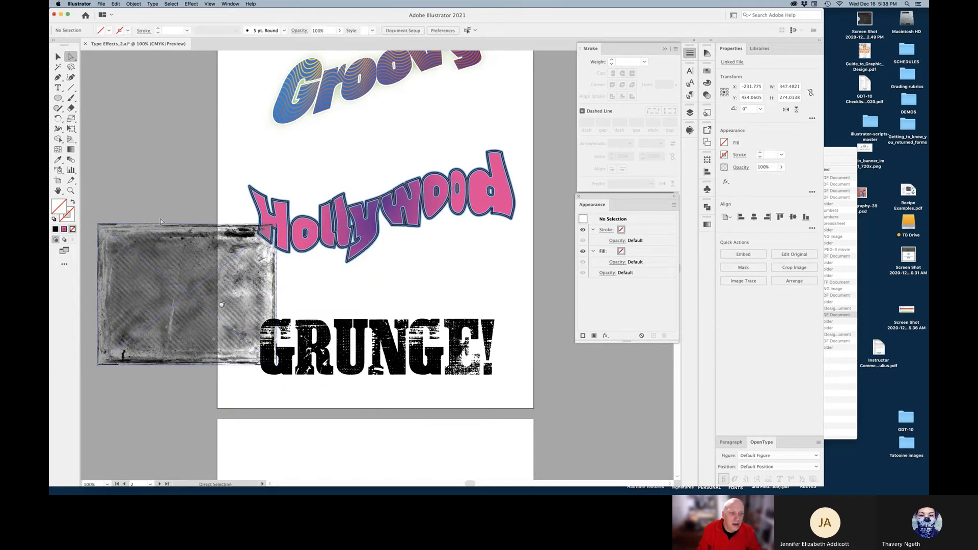
left_click(708, 72)
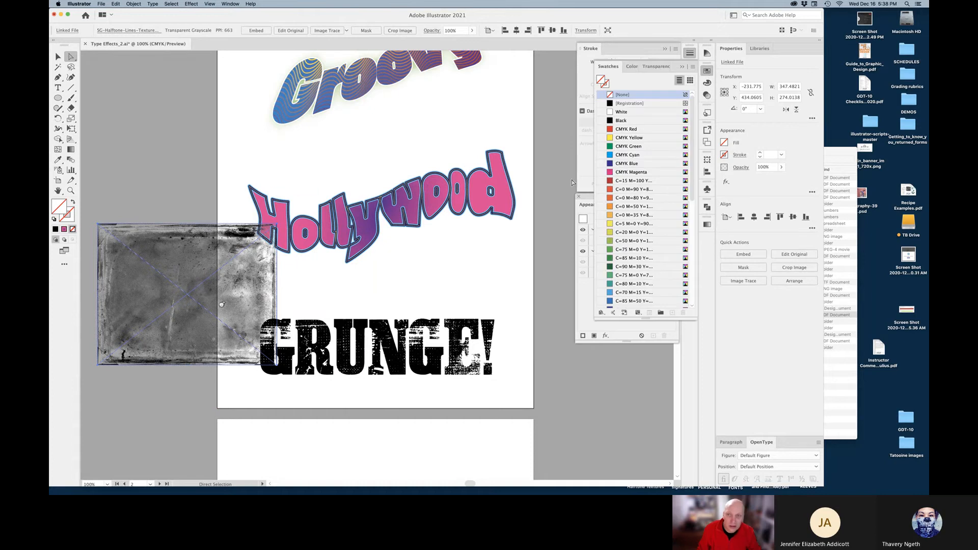
left_click(628, 130)
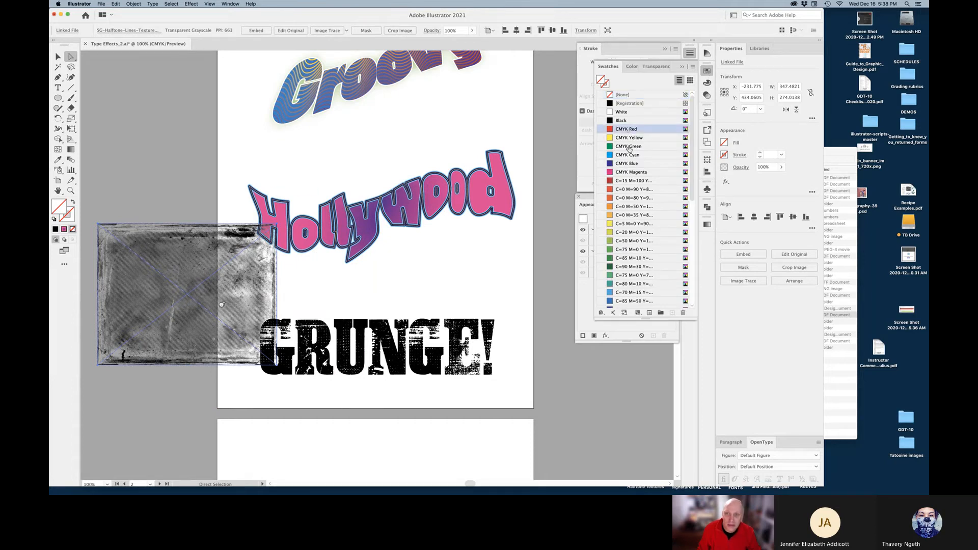
left_click(630, 190)
left_click(628, 233)
Delete the halftone texture image from the artboard
key("v")
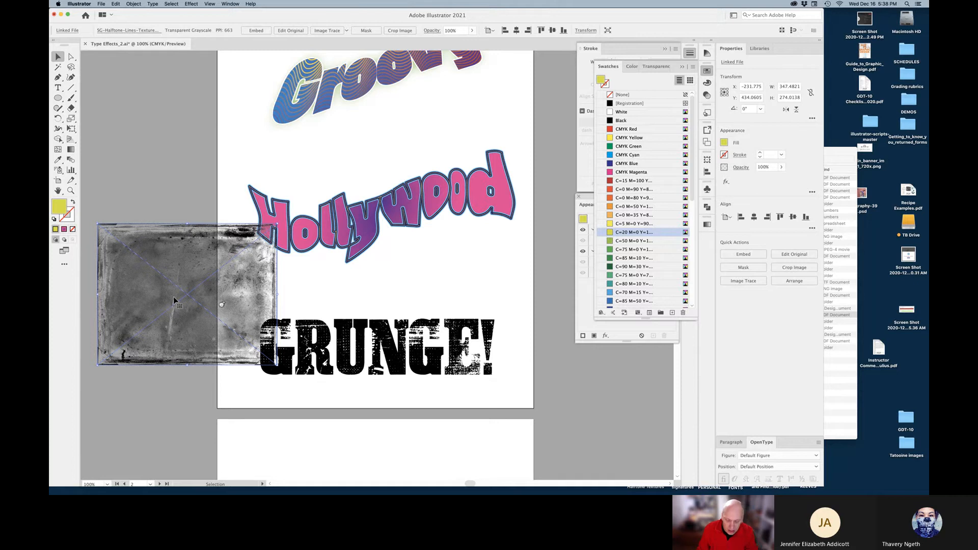
key("Delete")
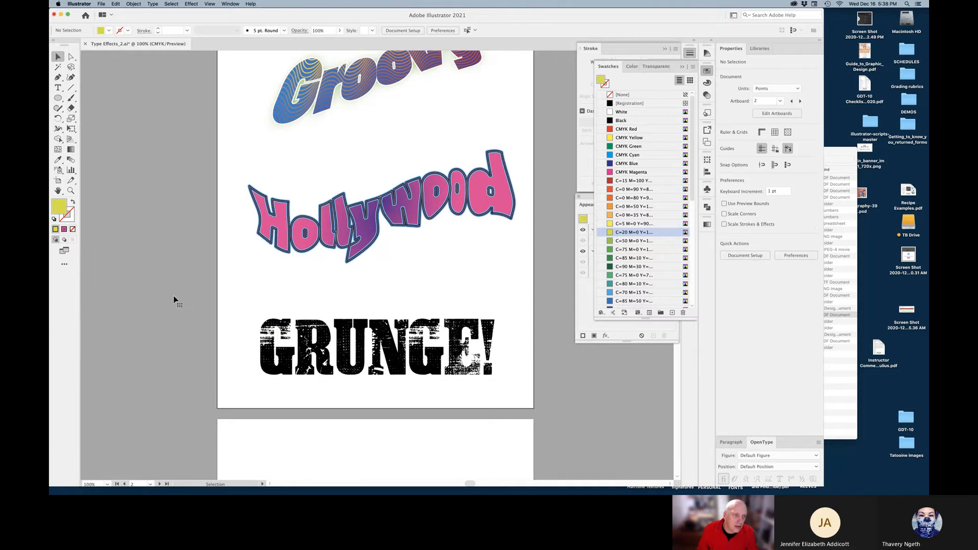
left_click(102, 4)
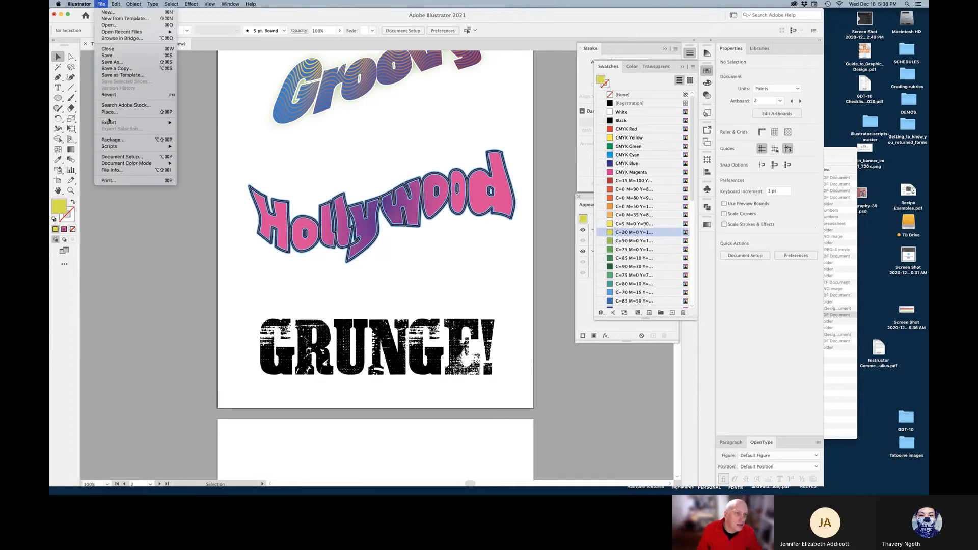
Place SG-Halftone-Lines-Texture-1.tif and draw it out over the GRUNGE! lettering
left_click(109, 112)
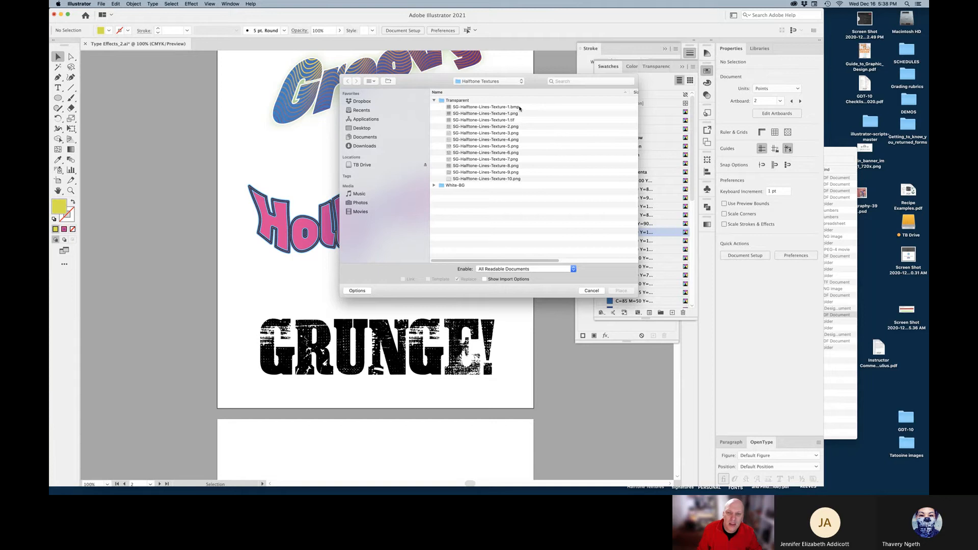
left_click(513, 120)
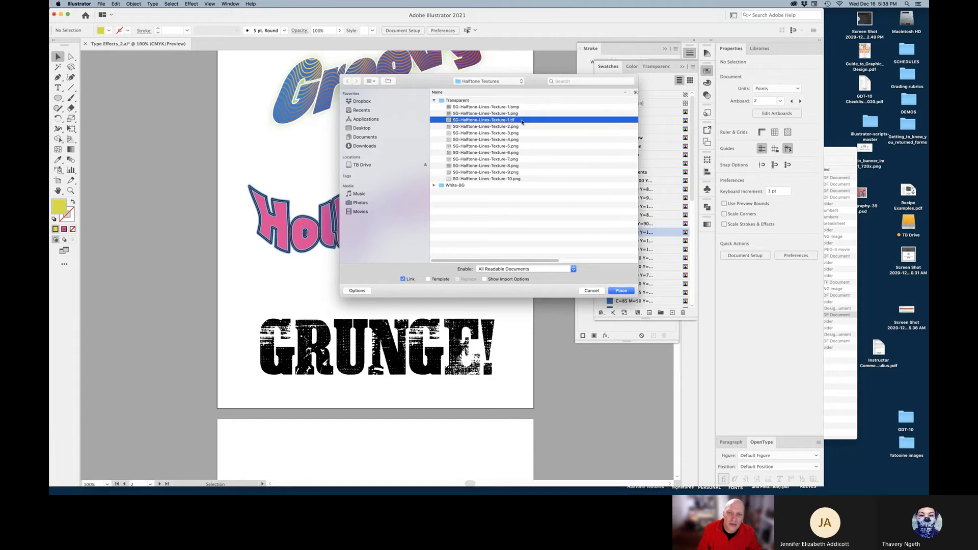
left_click(621, 291)
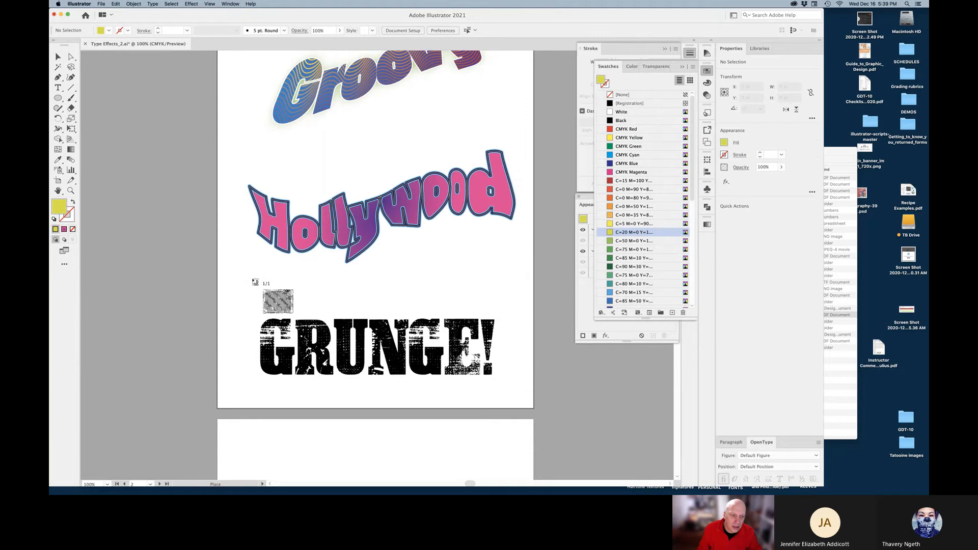
left_click_drag(253, 279, 502, 316)
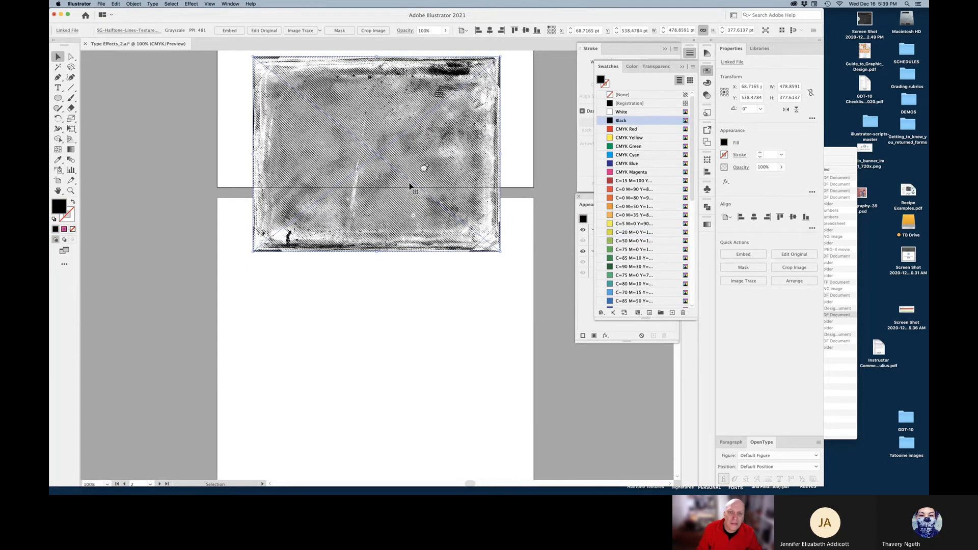
Try red, blue, yellow, magenta and a gradient on the texture, then fill it with C=50 M=50 brown
key("z")
left_click(427, 182)
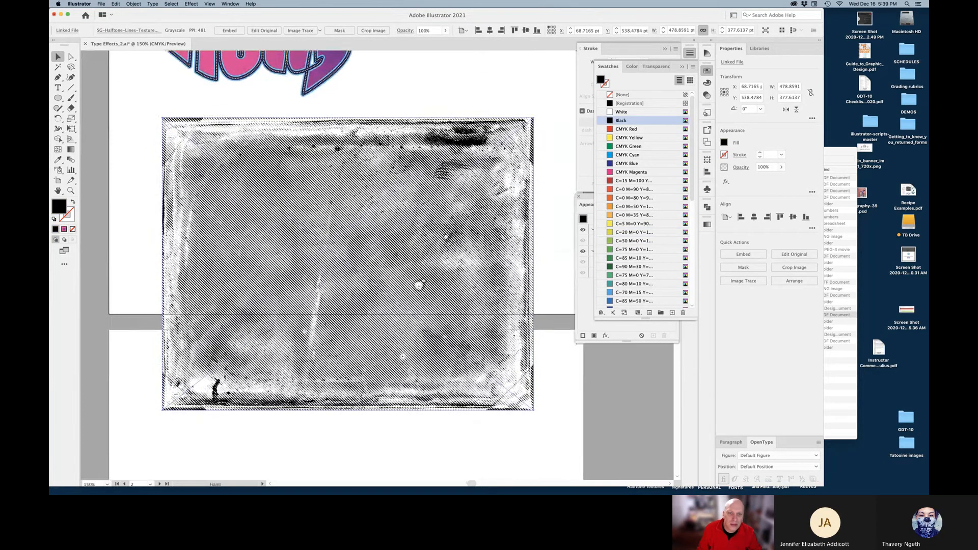
left_click(621, 129)
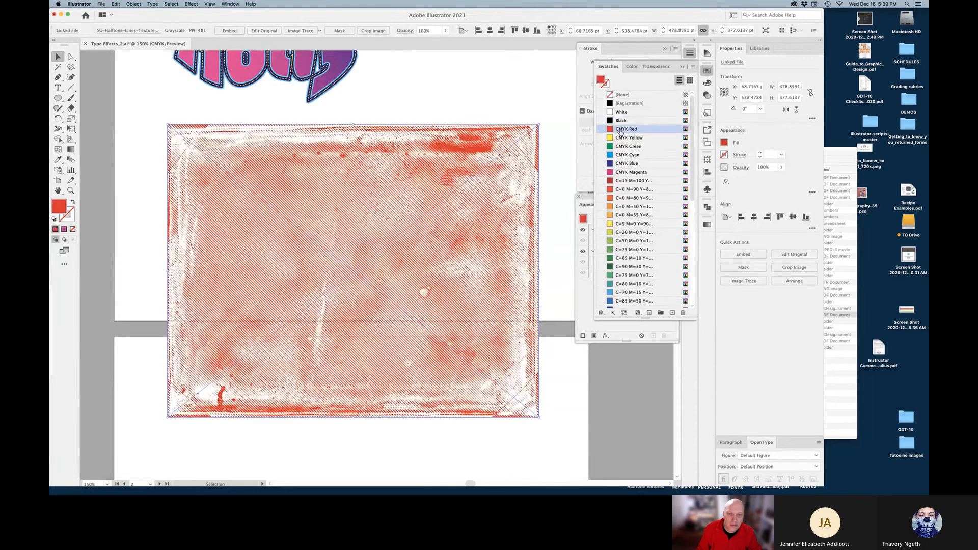
left_click(619, 164)
left_click(618, 225)
left_click(627, 191)
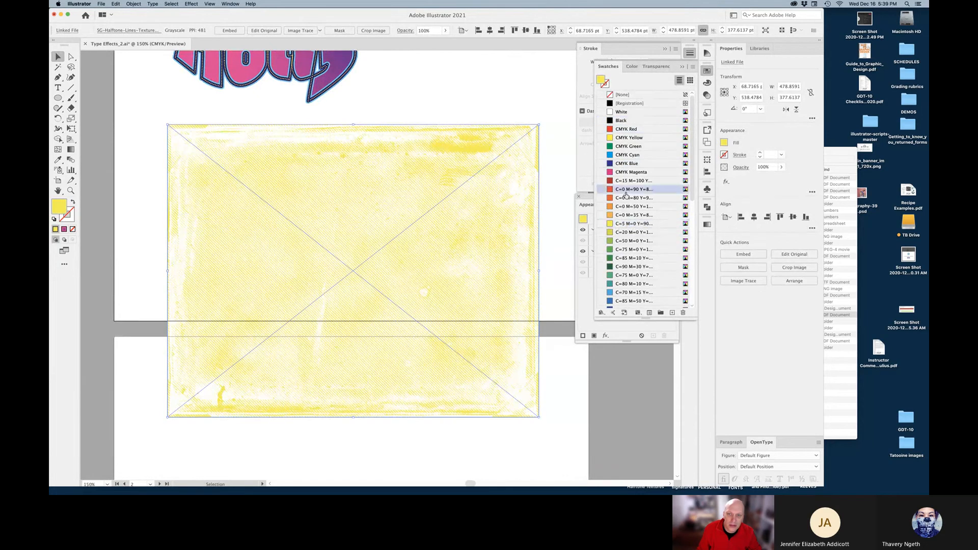
scroll(643, 239, "down", 10)
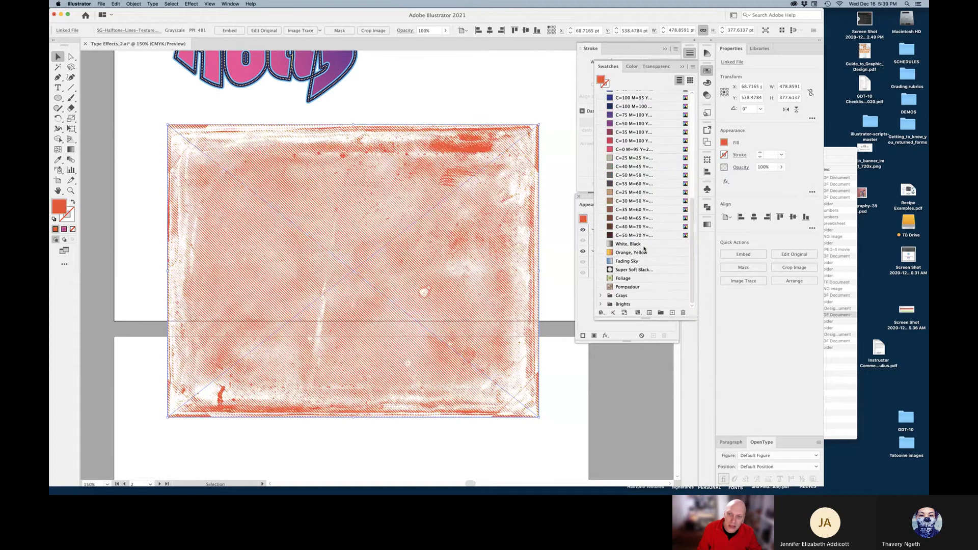
left_click(613, 254)
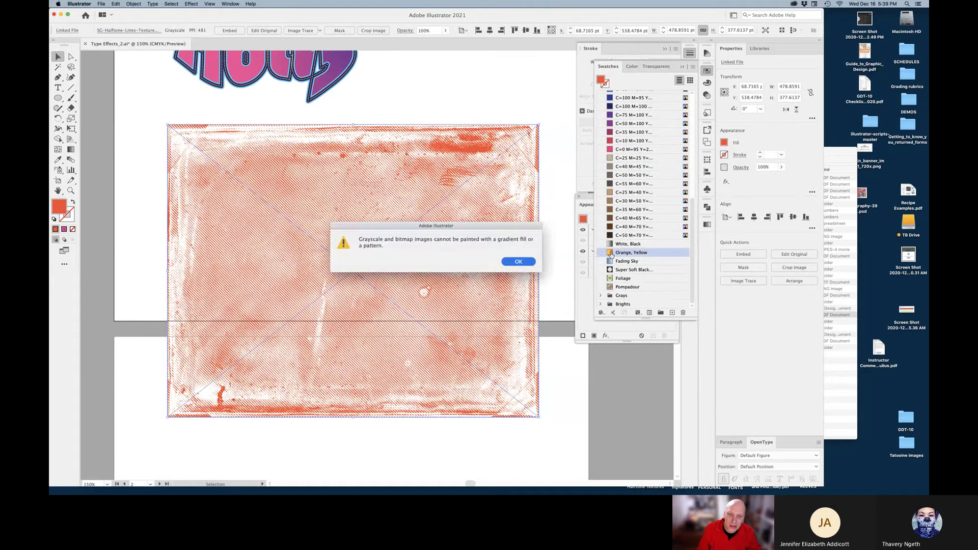
left_click(530, 263)
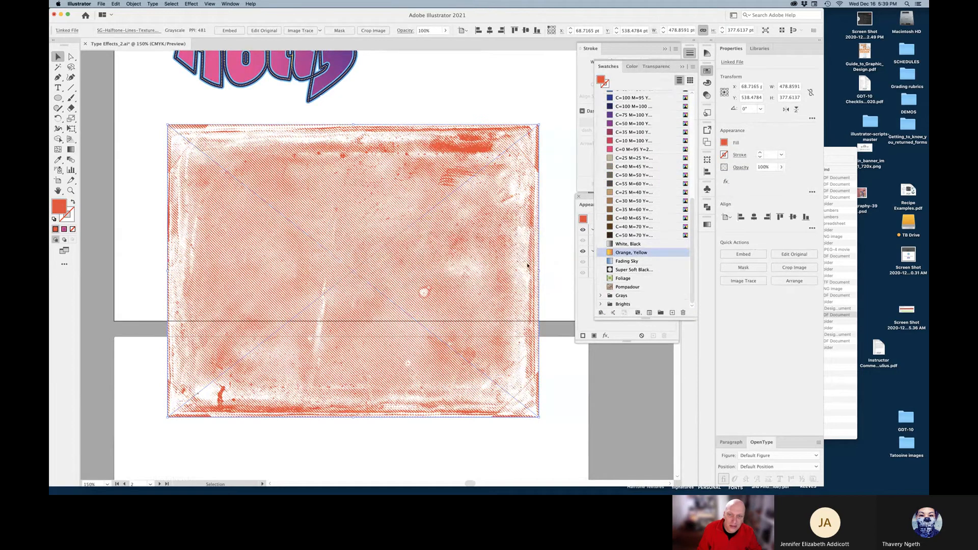
scroll(634, 229, "up", 10)
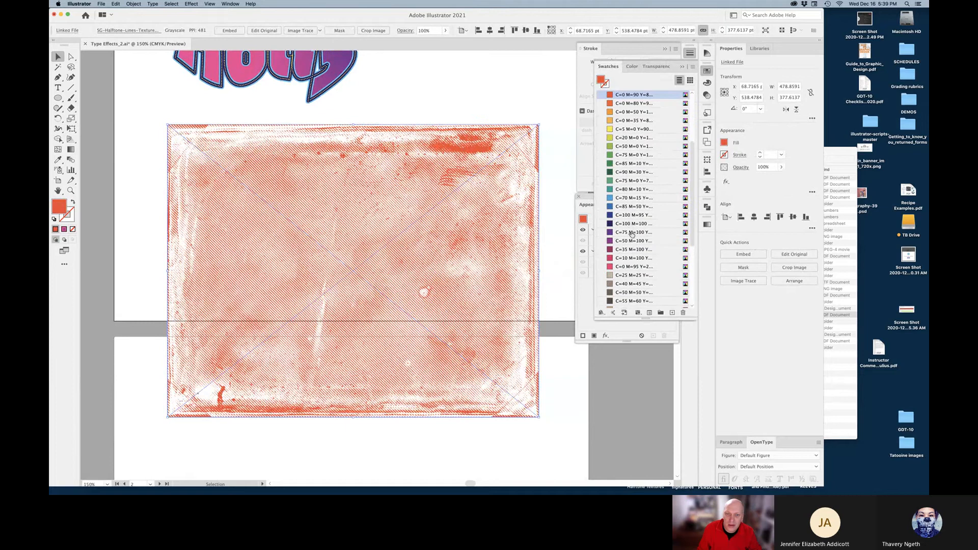
scroll(628, 255, "down", 2)
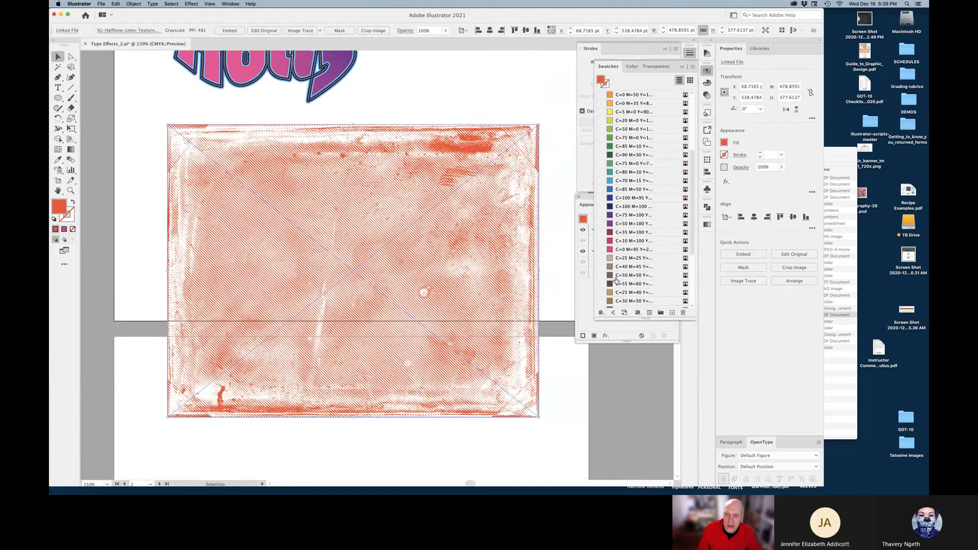
left_click(616, 276)
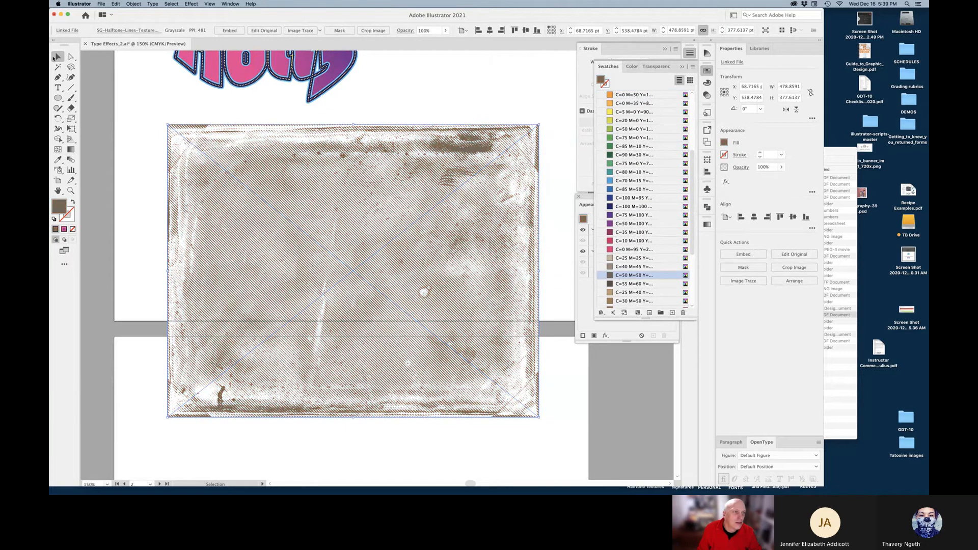
Send the texture image to the back, behind the GRUNGE! text
right_click(309, 220)
mouse_move(347, 275)
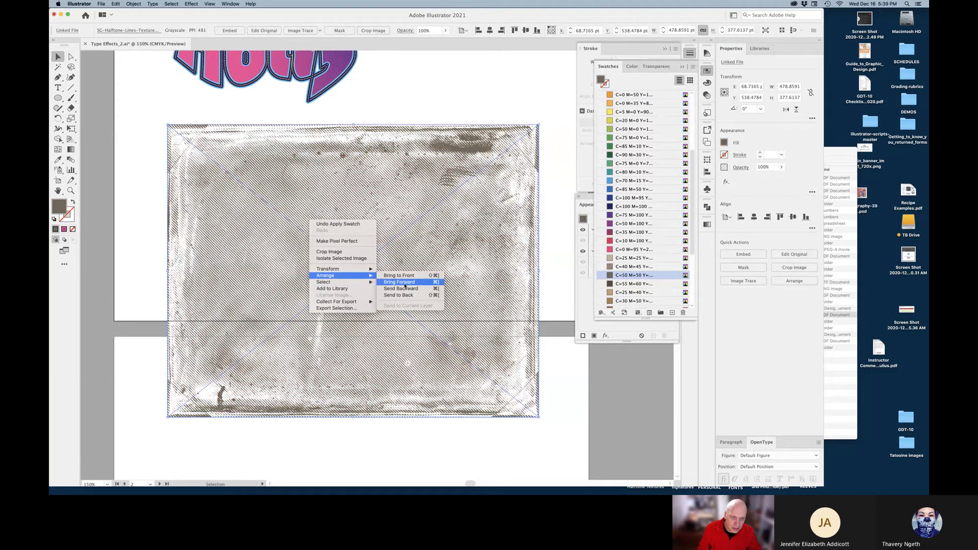
left_click(402, 295)
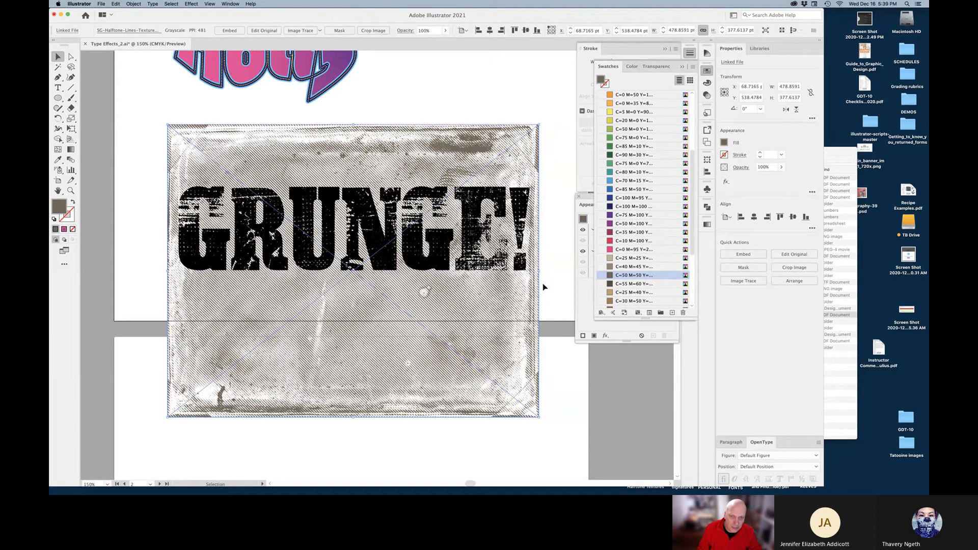
Make a clipping mask from the GRUNGE! text and the texture image
left_click(248, 219)
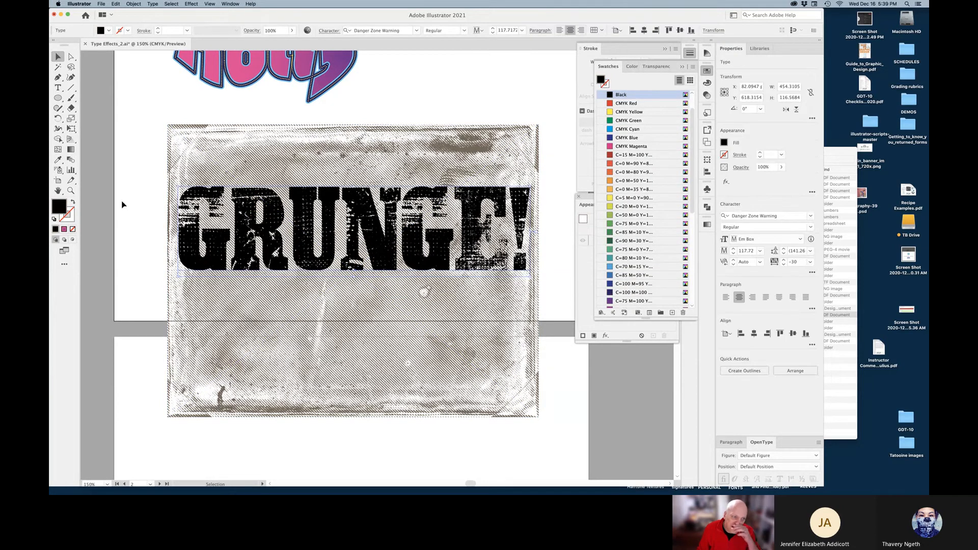
left_click(291, 288, "shift")
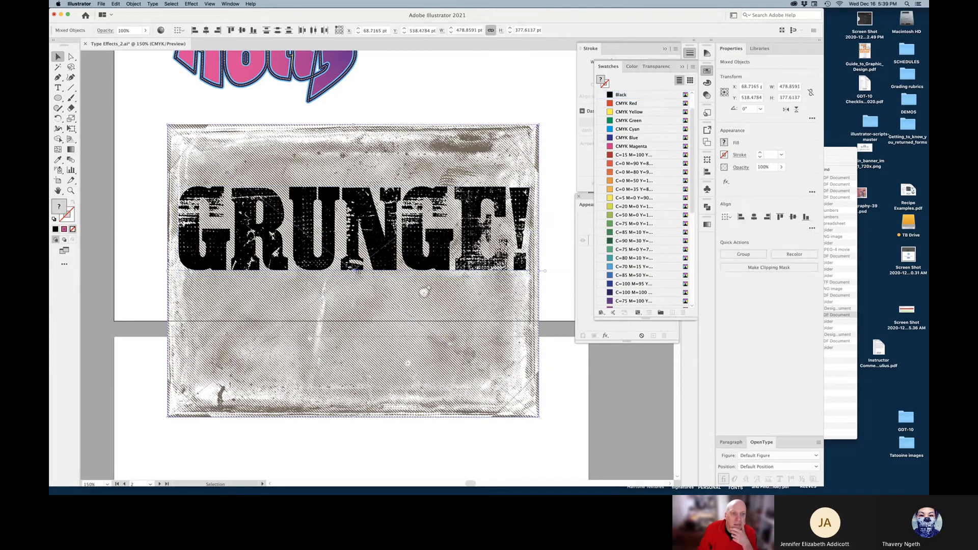
right_click(376, 239)
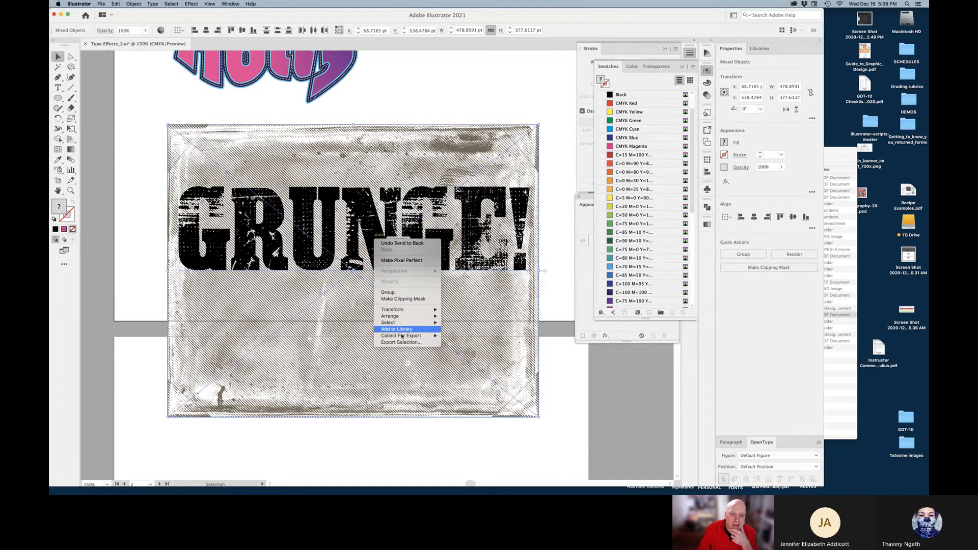
left_click(404, 299)
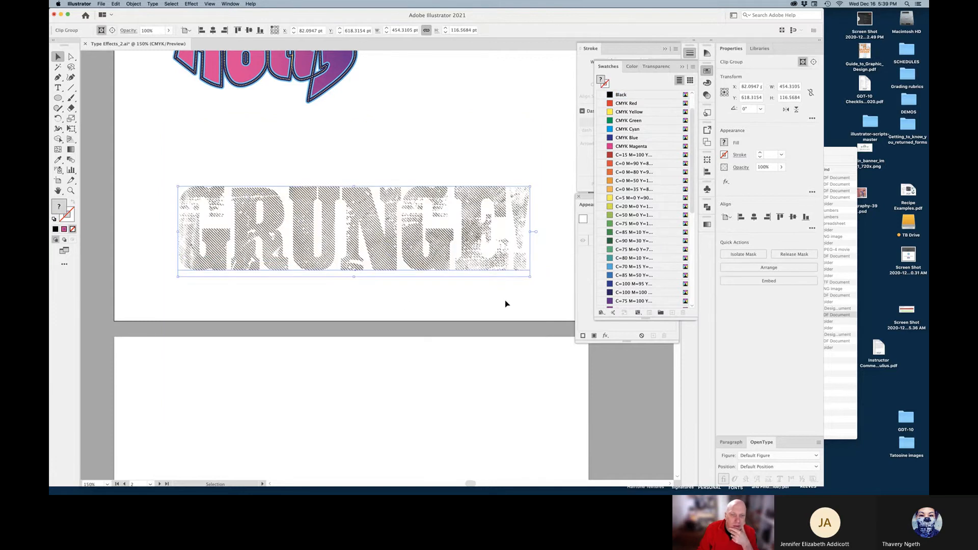
left_click(506, 303)
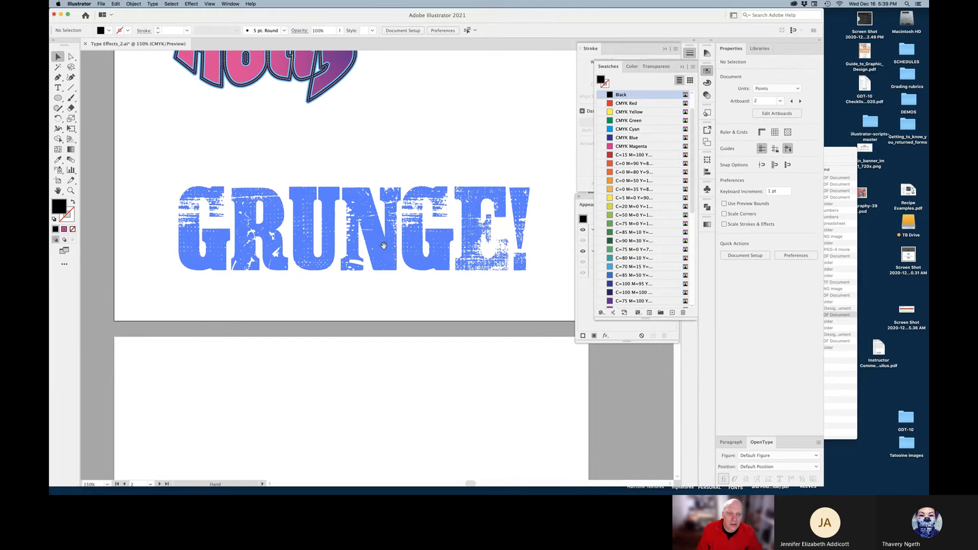
Drag the GRUNGE! clip group below Hollywood, then zoom in and reselect it
left_click_drag(384, 247, 398, 192)
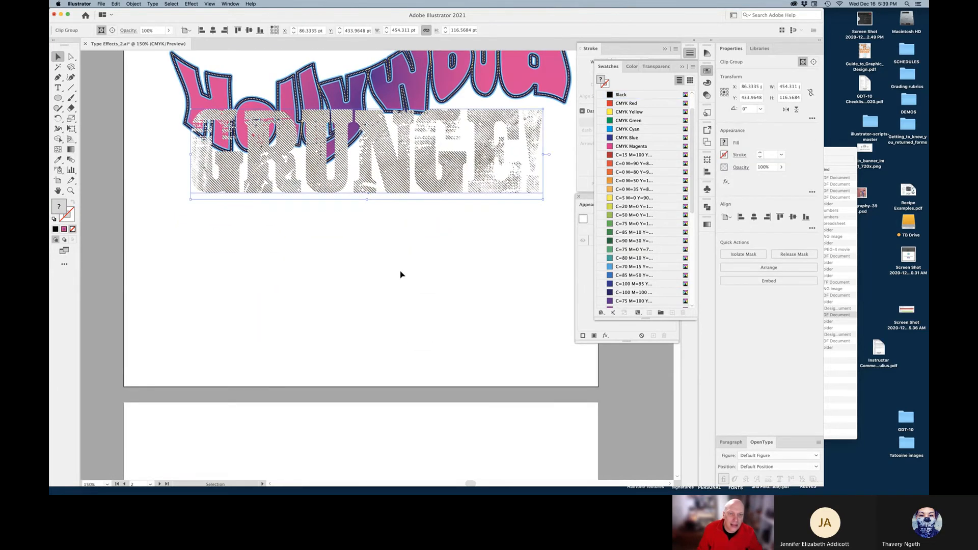
scroll(361, 125, "up", 5)
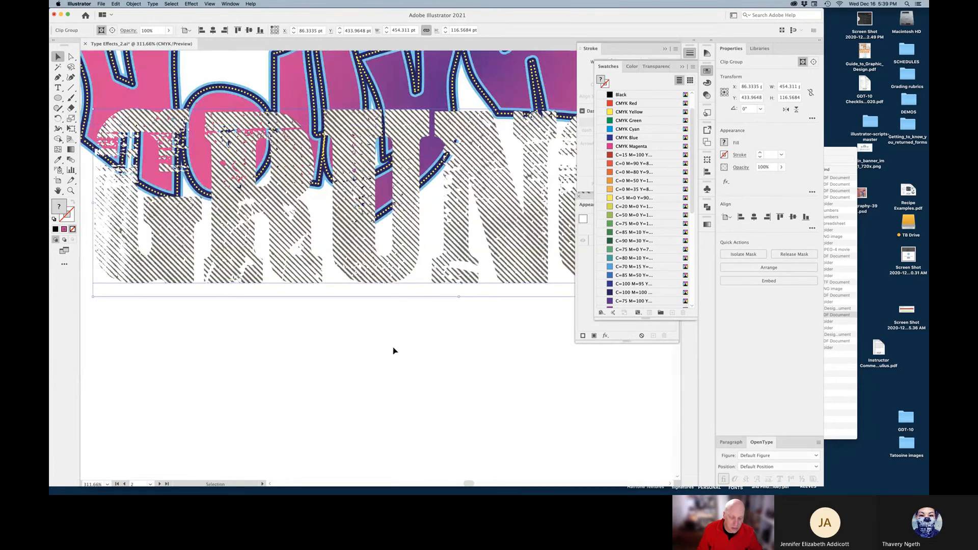
key("super+0")
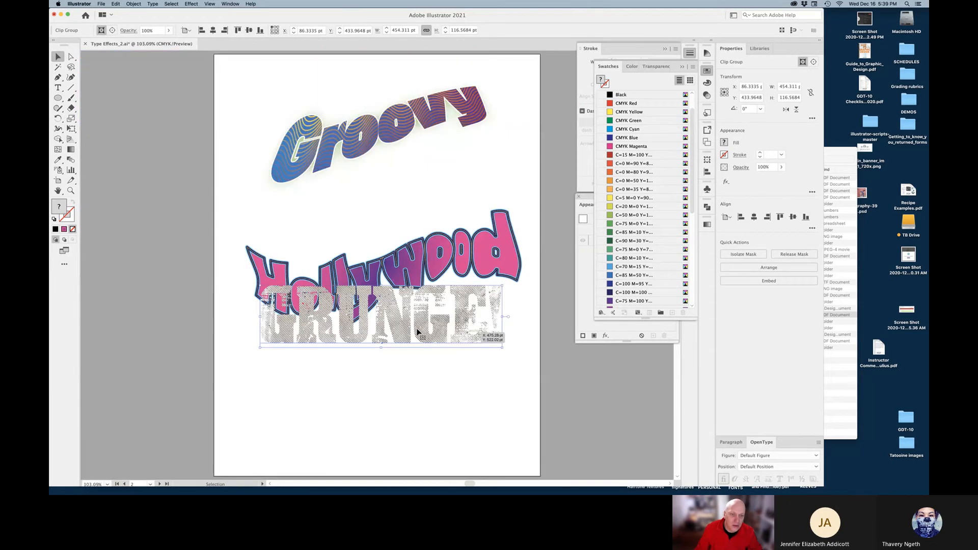
left_click_drag(417, 332, 410, 420)
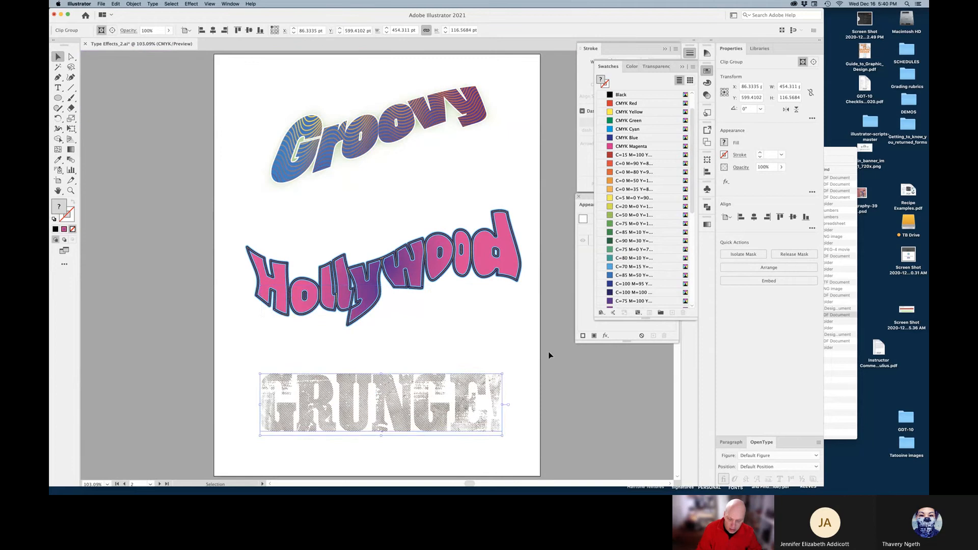
scroll(549, 356, "up", 8)
left_click_drag(329, 156, 408, 218)
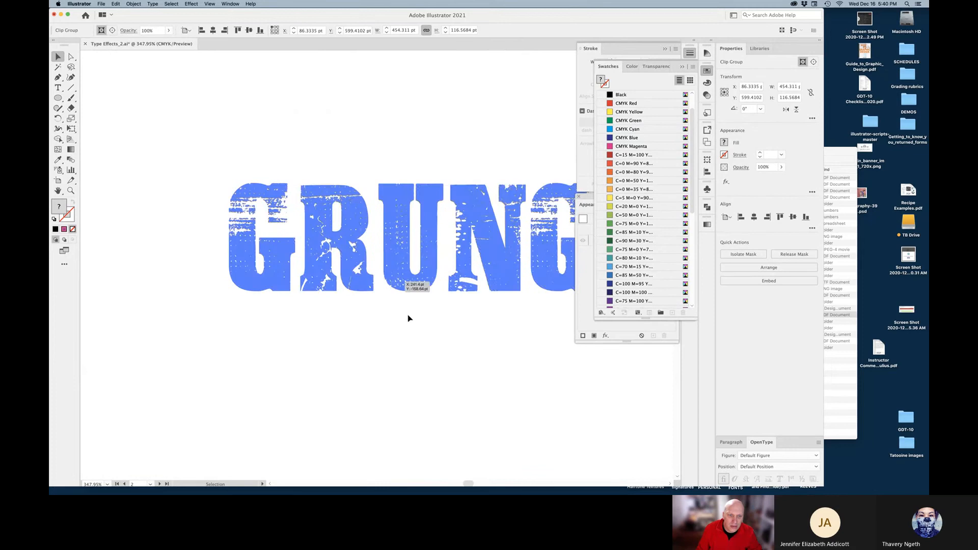
scroll(453, 346, "down", 5)
left_click(453, 346)
key("super+0")
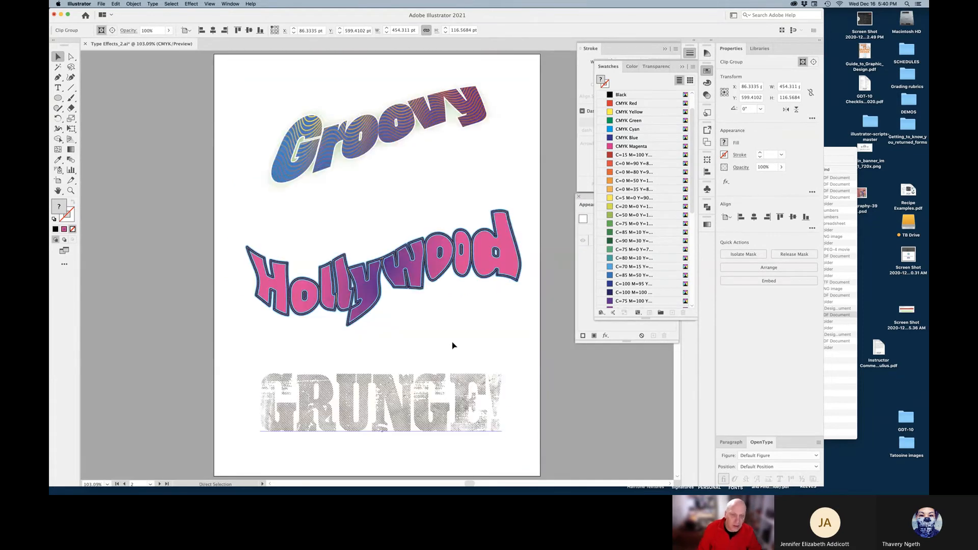
left_click(385, 400)
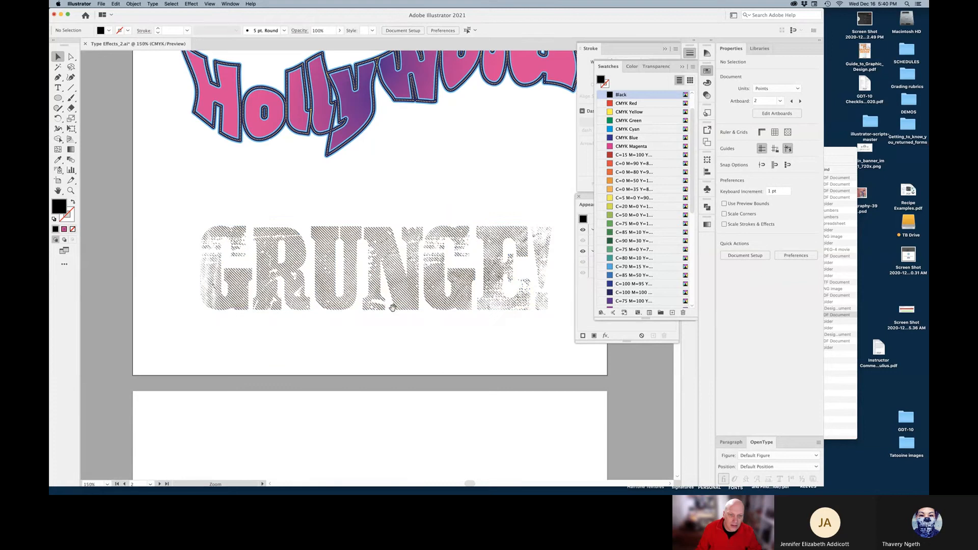
left_click(394, 289)
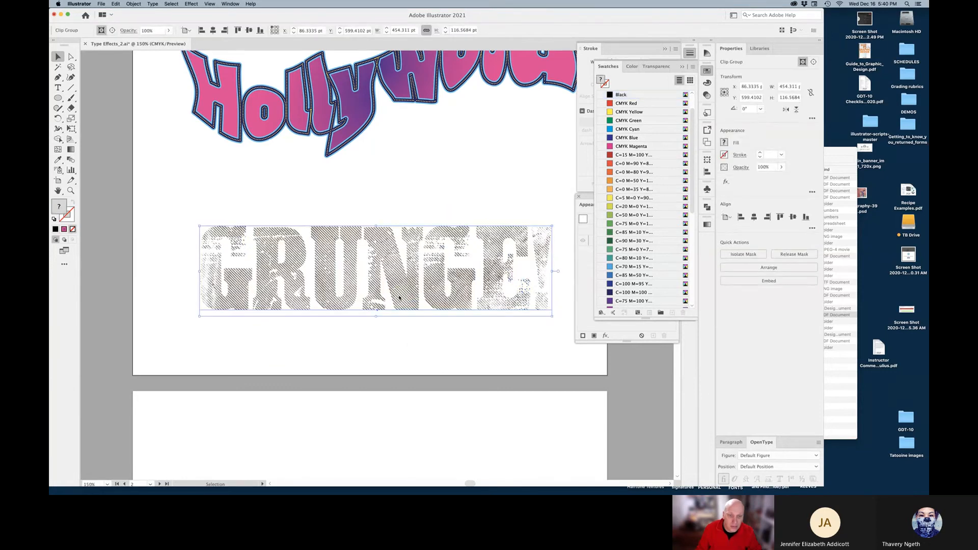
Release the clipping mask on GRUNGE! and select the texture image
right_click(400, 298)
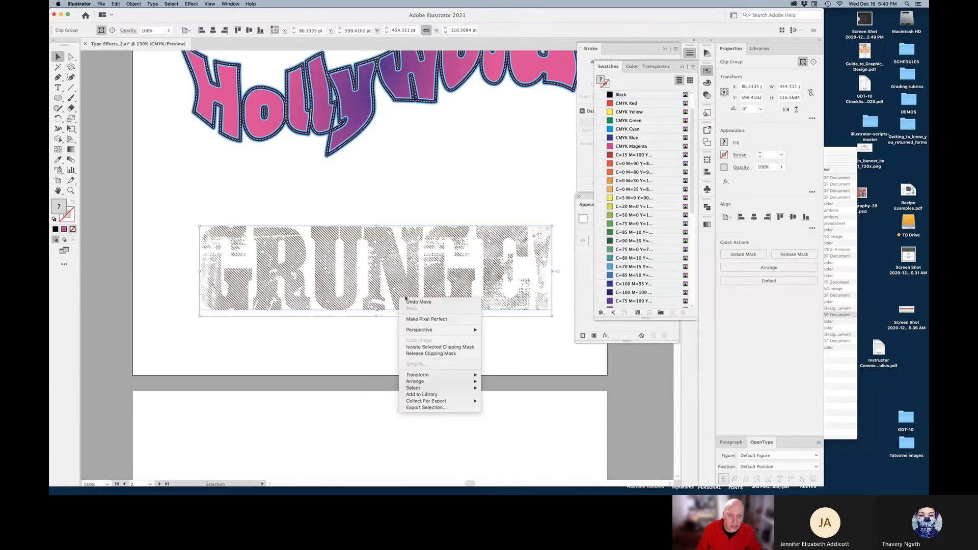
left_click(434, 354)
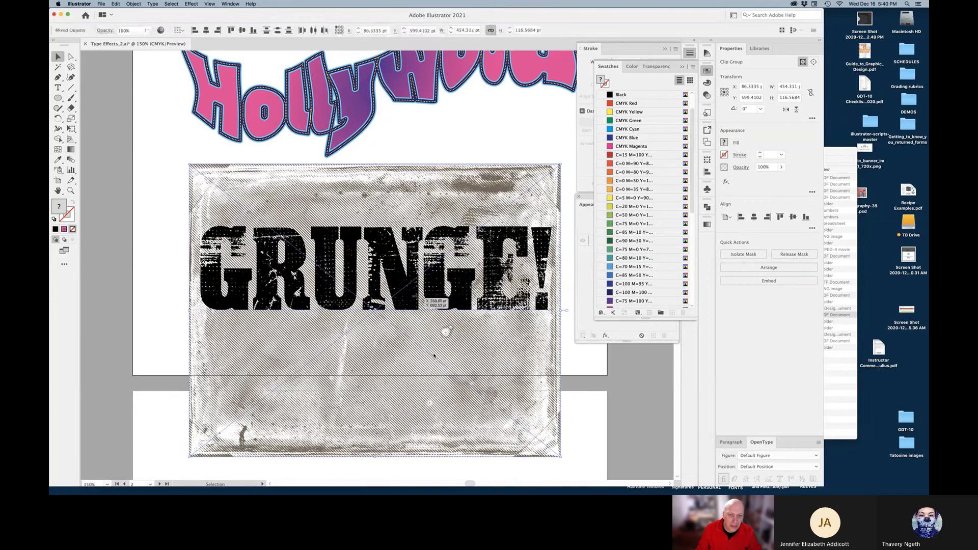
left_click(510, 340)
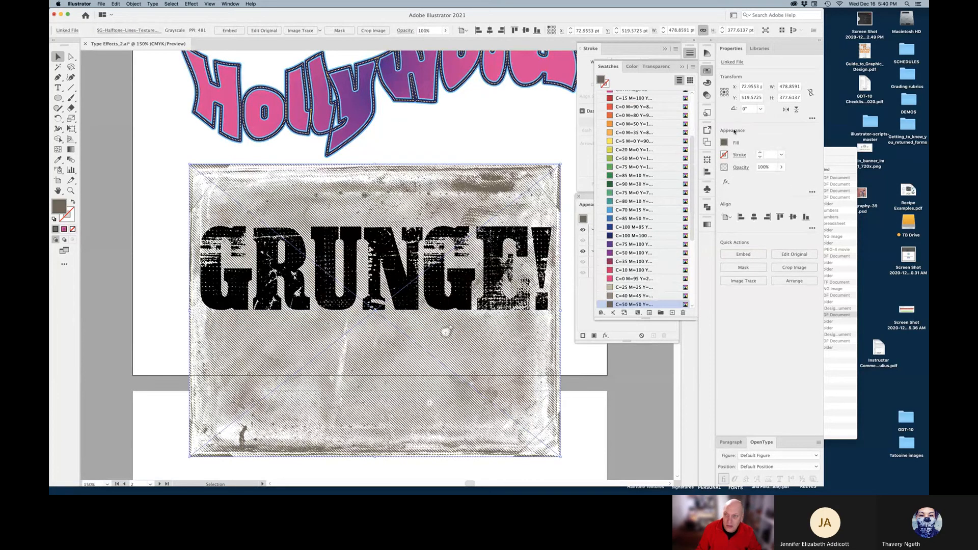
Set the texture's blend mode to Multiply and move it lower, to Y 569.68 pt
left_click(782, 168)
mouse_move(779, 179)
left_mouse_down()
mouse_move(770, 178)
mouse_move(782, 178)
left_mouse_up()
left_click(741, 168)
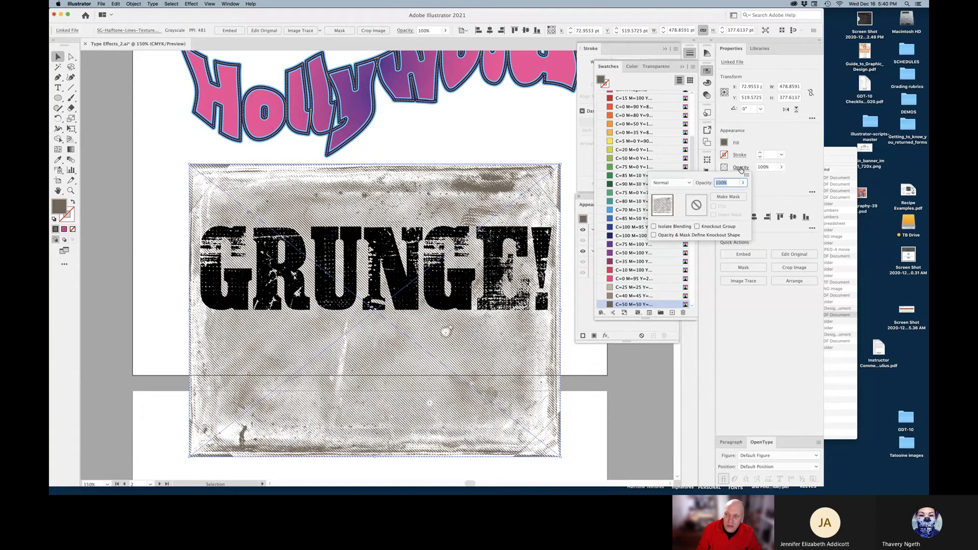
left_click(680, 183)
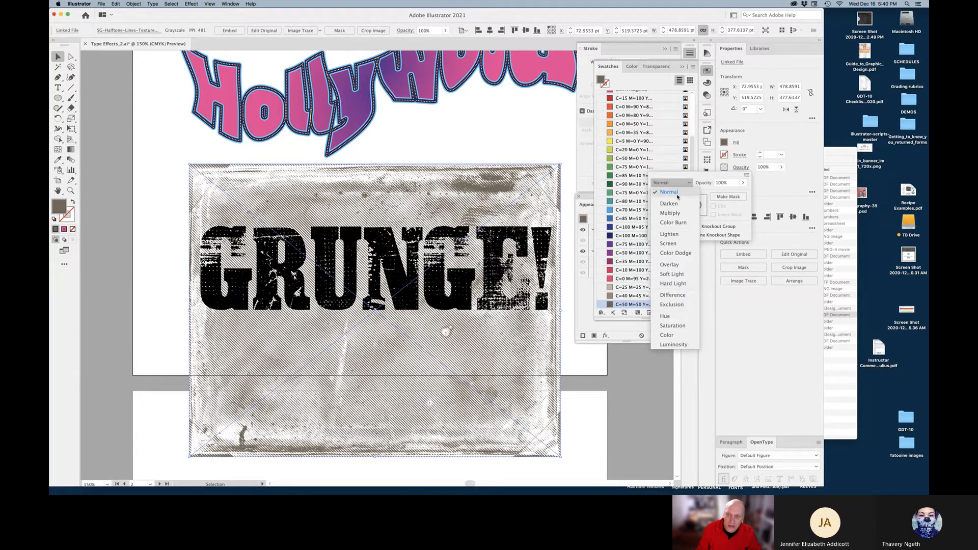
left_click(674, 214)
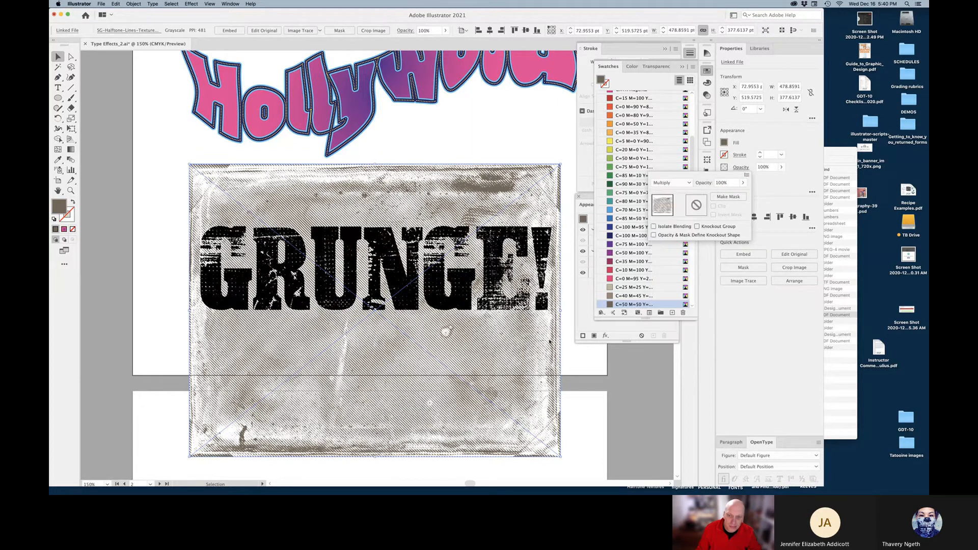
left_click(581, 356)
left_click(578, 358)
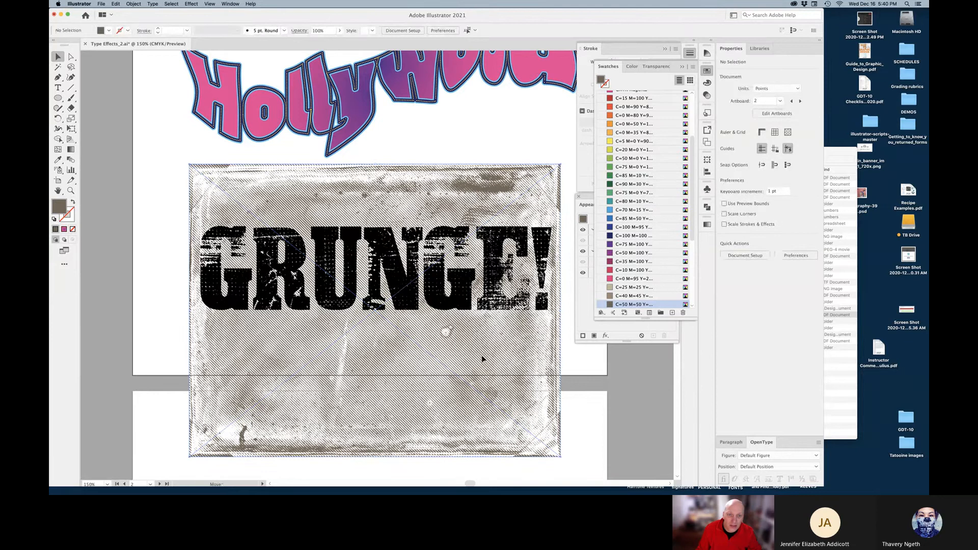
left_click_drag(484, 368, 483, 317)
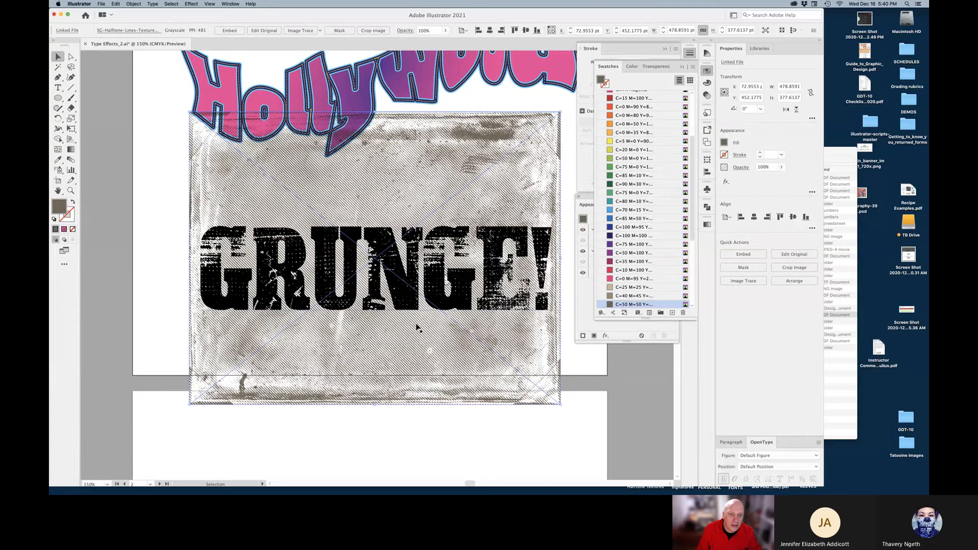
left_click_drag(446, 345, 445, 377)
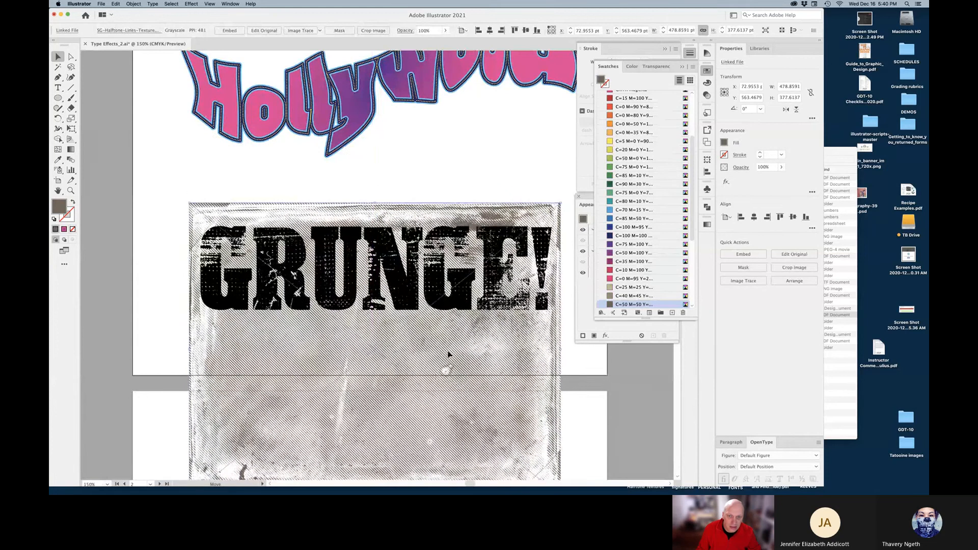
Select the texture and GRUNGE! text together and make a clipping mask
left_click(584, 362)
left_click_drag(584, 358, 517, 298)
right_click(517, 299)
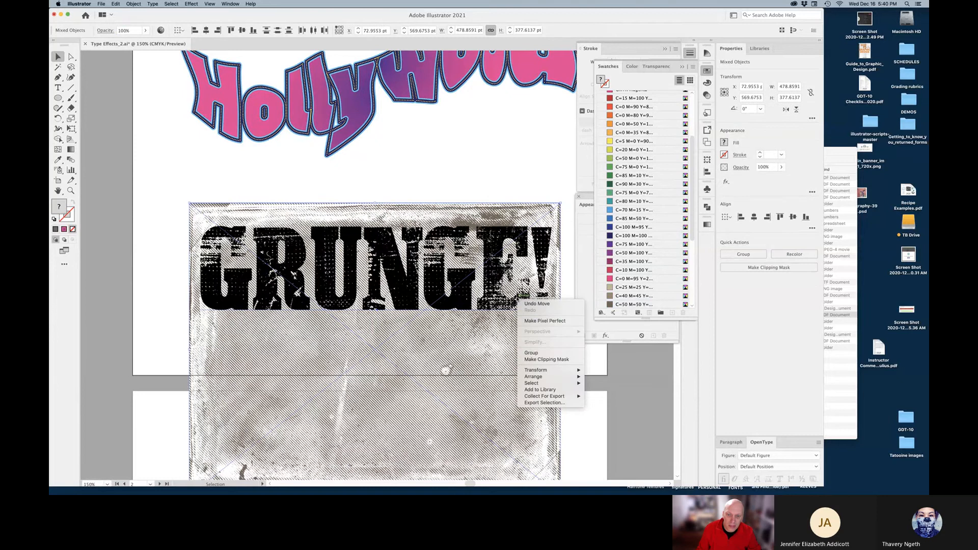
left_click(557, 359)
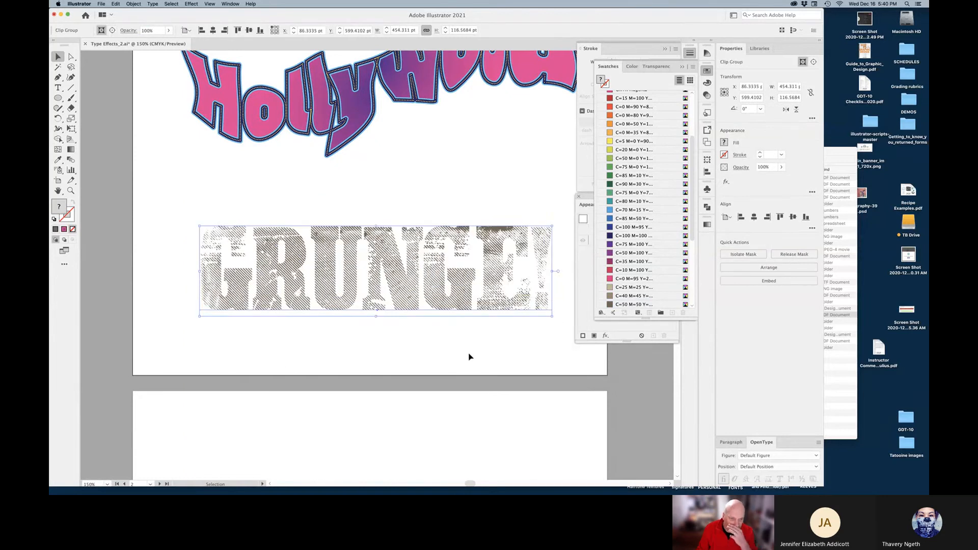
Move the GRUNGE! group up onto Hollywood as a test, then back down below it
left_click(459, 347)
left_click_drag(412, 307, 413, 179)
left_click(405, 246)
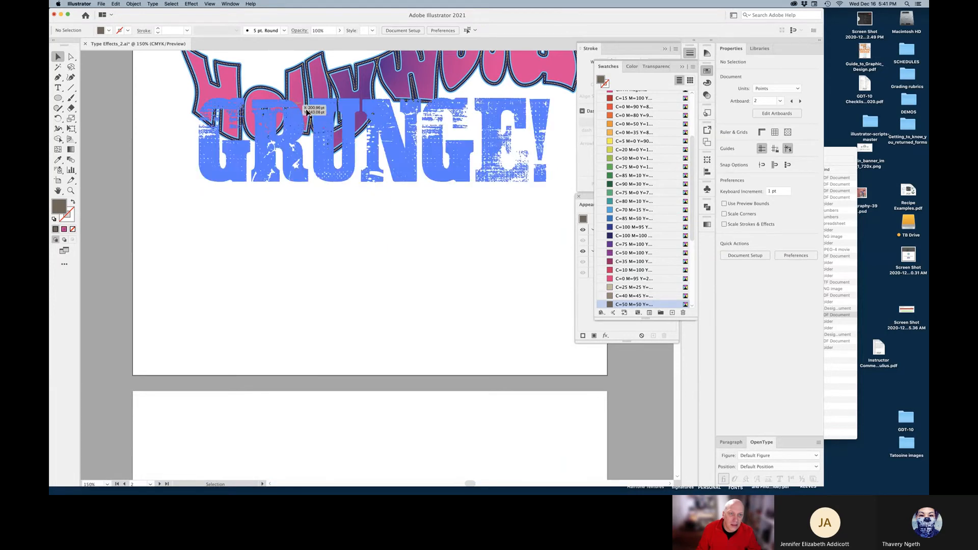
left_click_drag(408, 183, 411, 351)
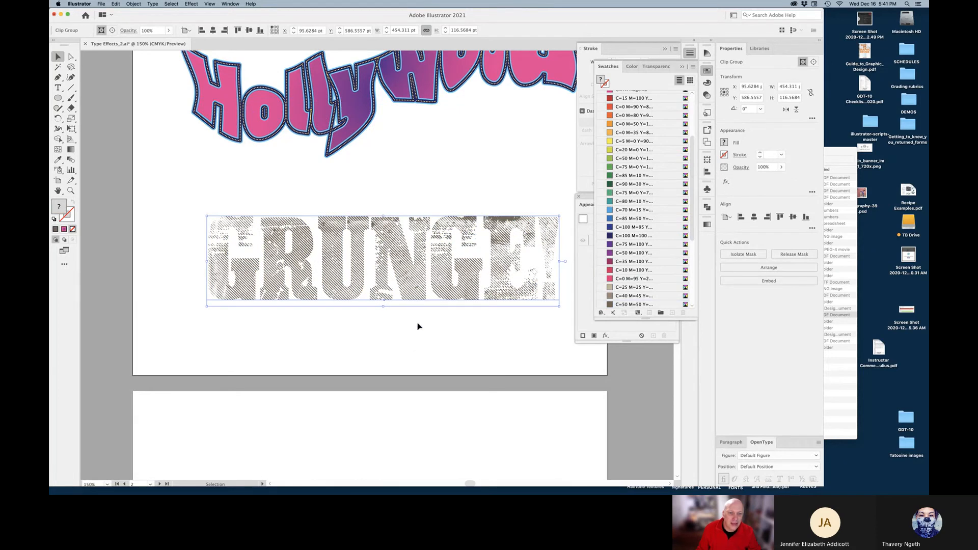
Add a 0 pt blur Stylize drop shadow to GRUNGE!, then drag it up overlapping Hollywood
left_click(192, 4)
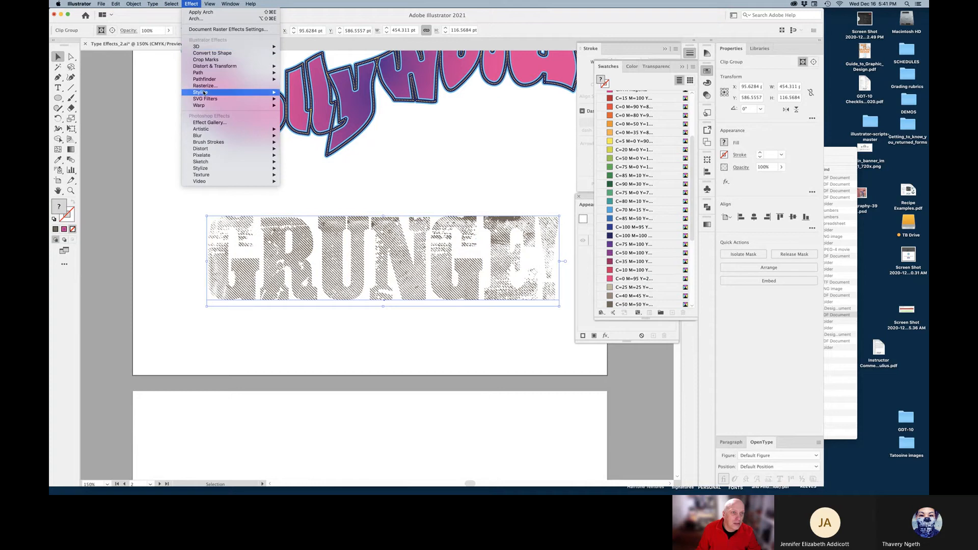
mouse_move(205, 93)
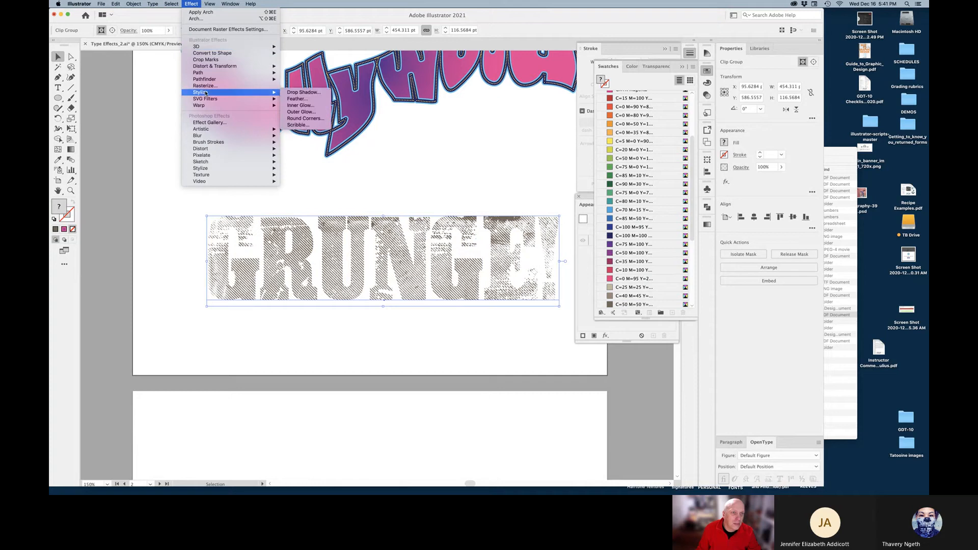
left_click(300, 93)
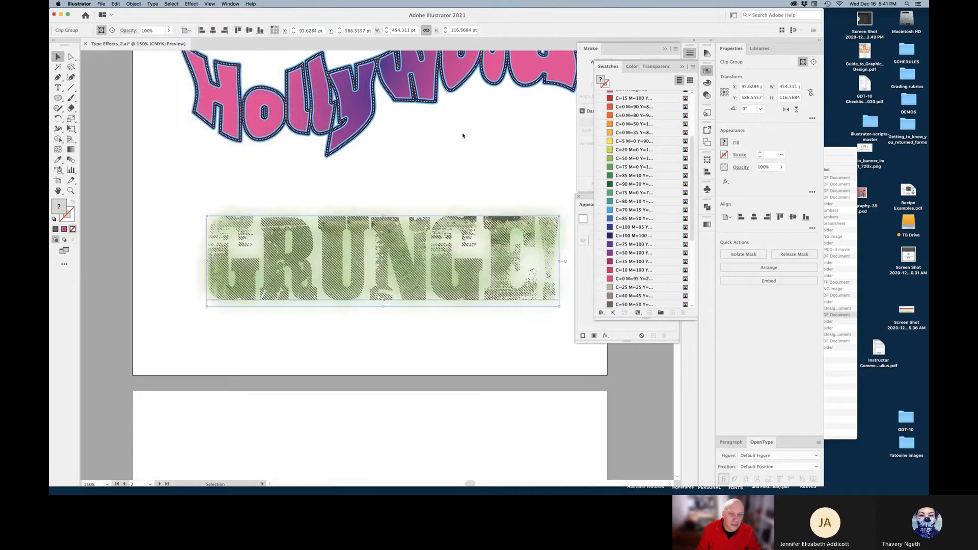
left_click_drag(438, 221, 470, 289)
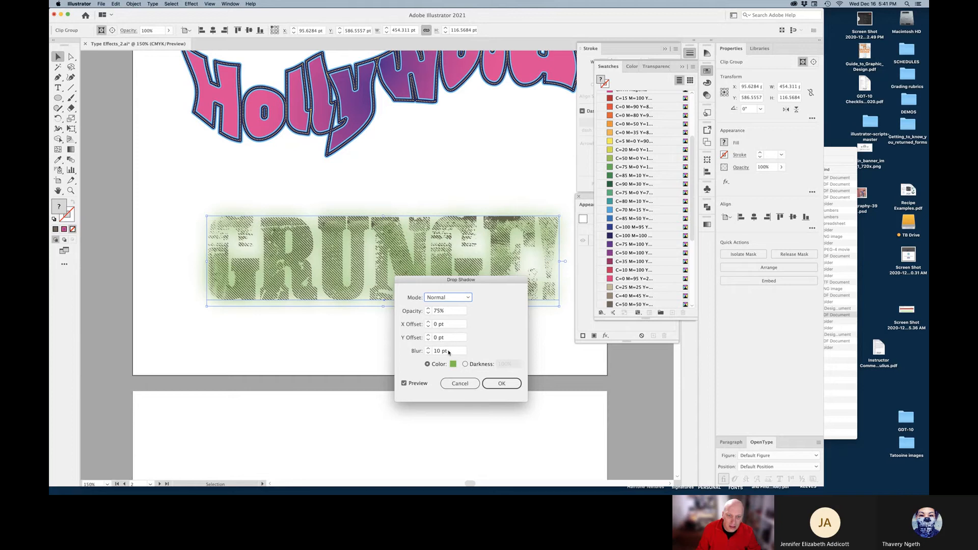
left_click(450, 351)
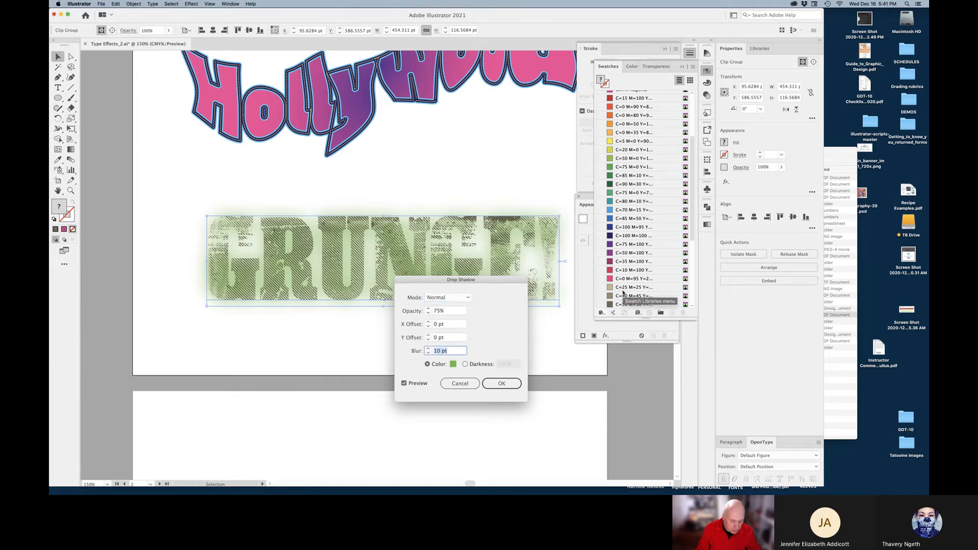
type("0")
key("Tab")
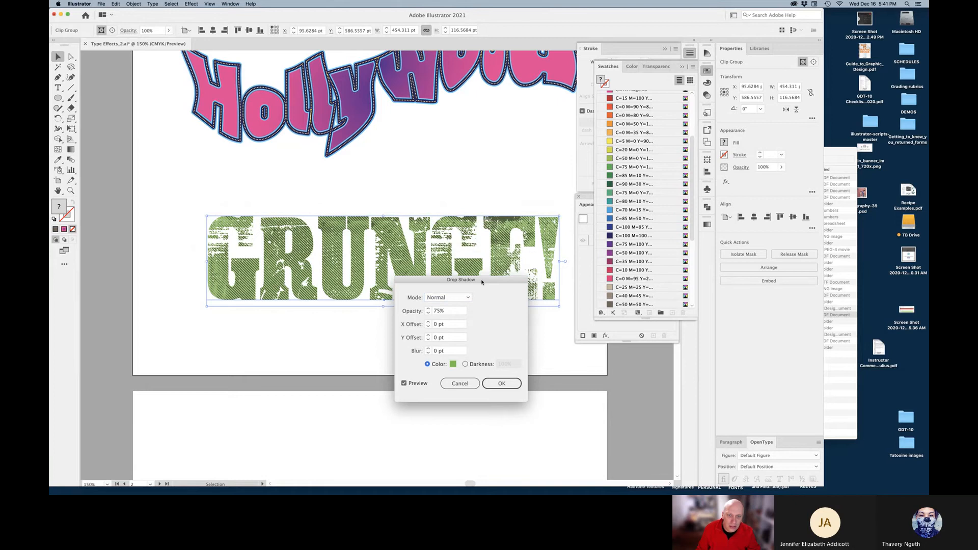
left_click_drag(482, 282, 429, 343)
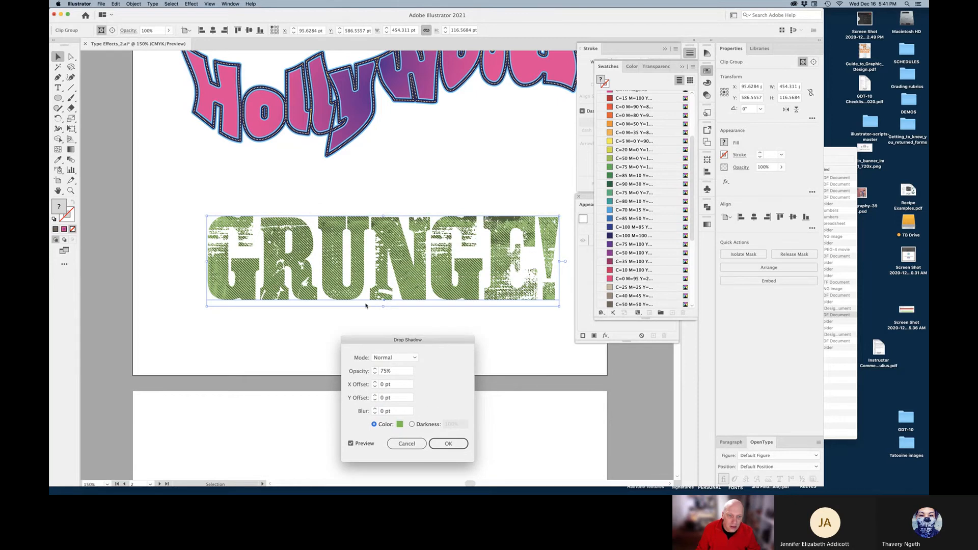
left_click(446, 445)
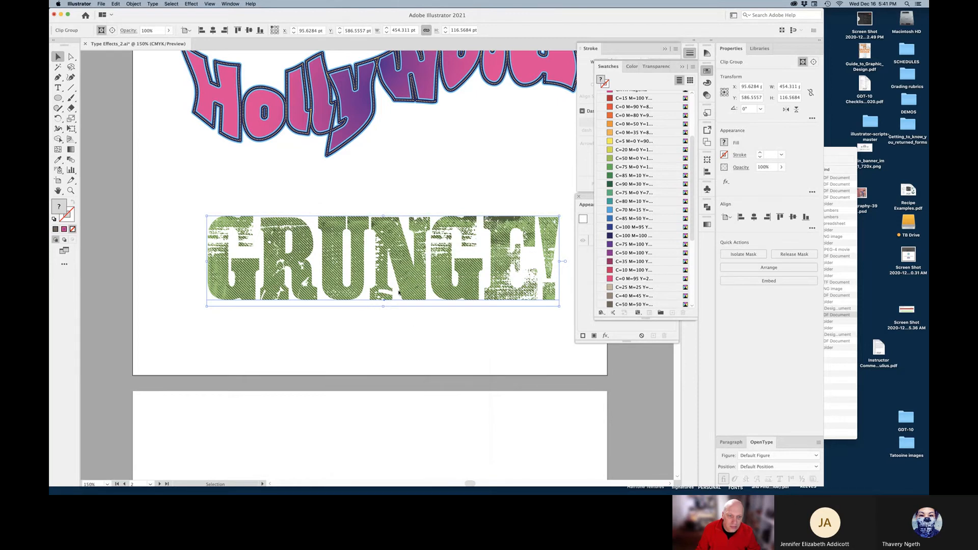
left_click_drag(406, 284, 390, 187)
left_click(412, 299)
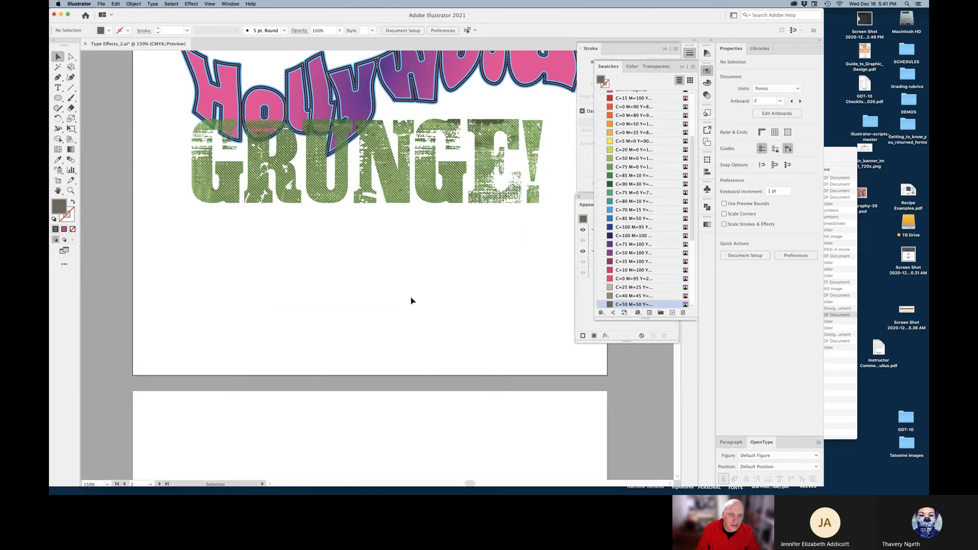
Move GRUNGE! back down below the Hollywood title
left_click_drag(324, 120, 382, 136)
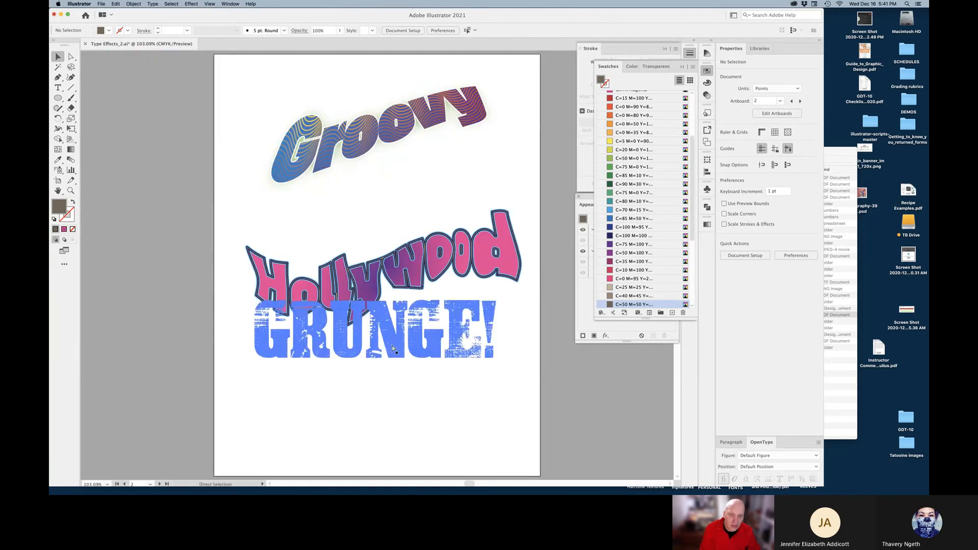
key("super+0")
left_click_drag(402, 351, 410, 435)
Draw a brown rectangle over GRUNGE!'s lower half, send it behind, and adjust it
key("super+a")
left_click_drag(59, 98, 86, 101)
left_click_drag(528, 376, 269, 431)
key("super+shift+bracketleft")
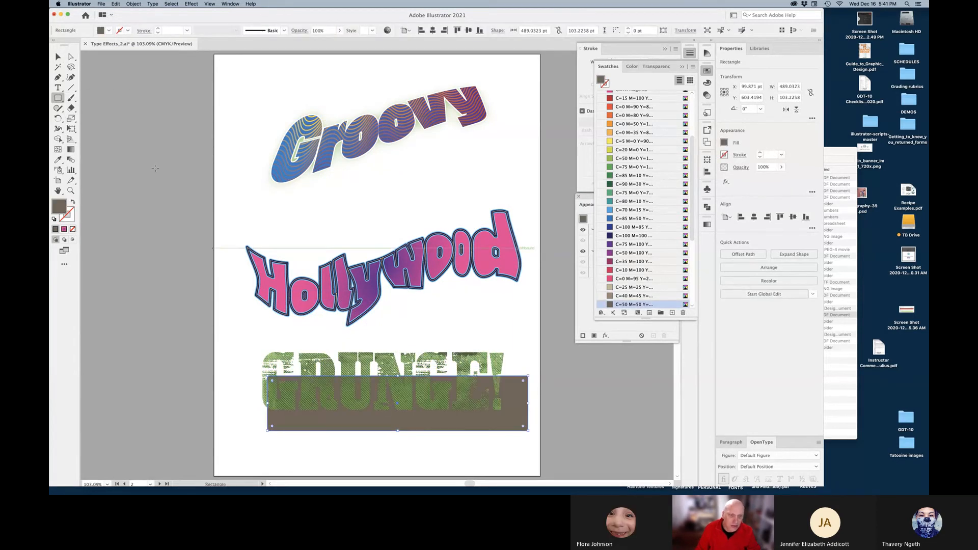
key("v")
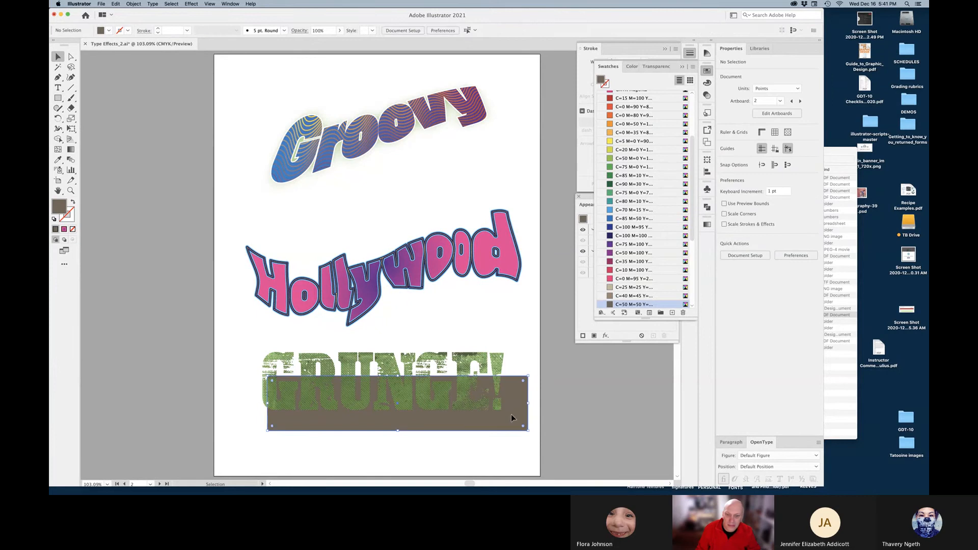
left_click(573, 395)
left_click_drag(519, 405, 516, 425)
left_click(534, 429)
Delete the brown rectangle and reselect the GRUNGE! clip group
left_click_drag(316, 357, 352, 318)
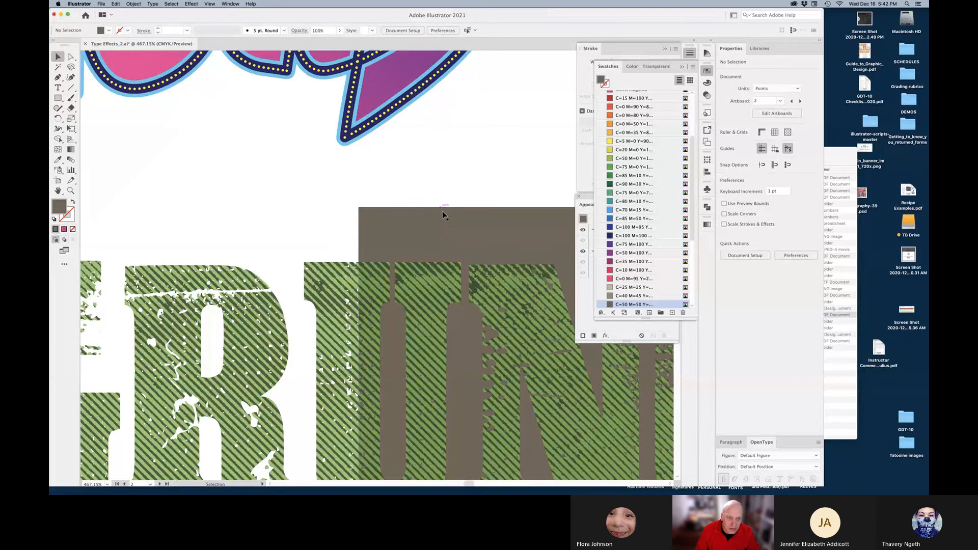
left_click(455, 221)
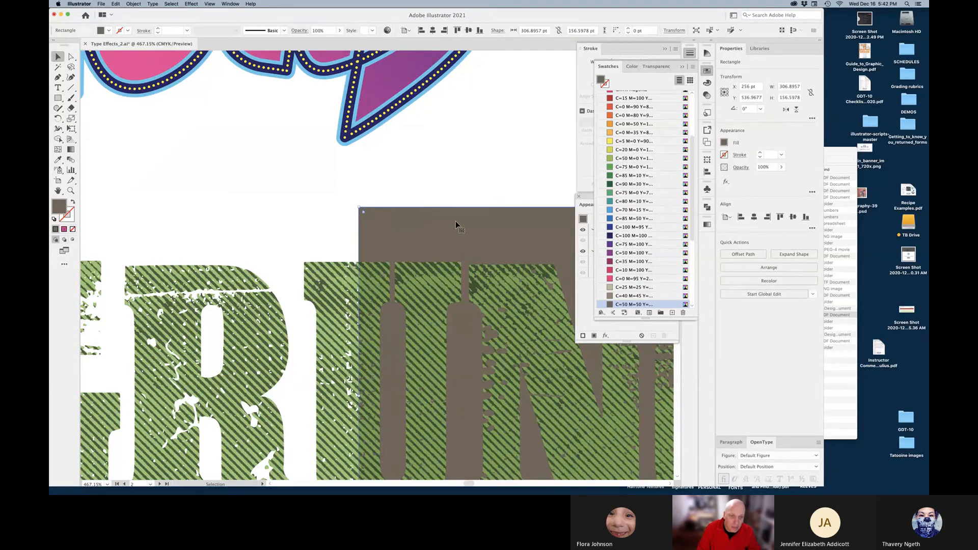
key("Delete")
left_click(435, 287)
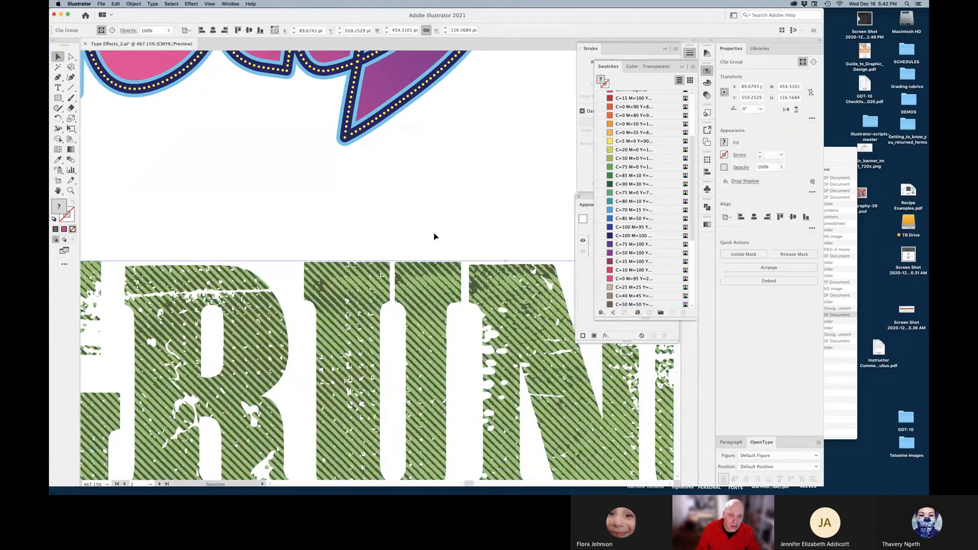
Start adding a second drop shadow to GRUNGE! and cancel it
key("super+0")
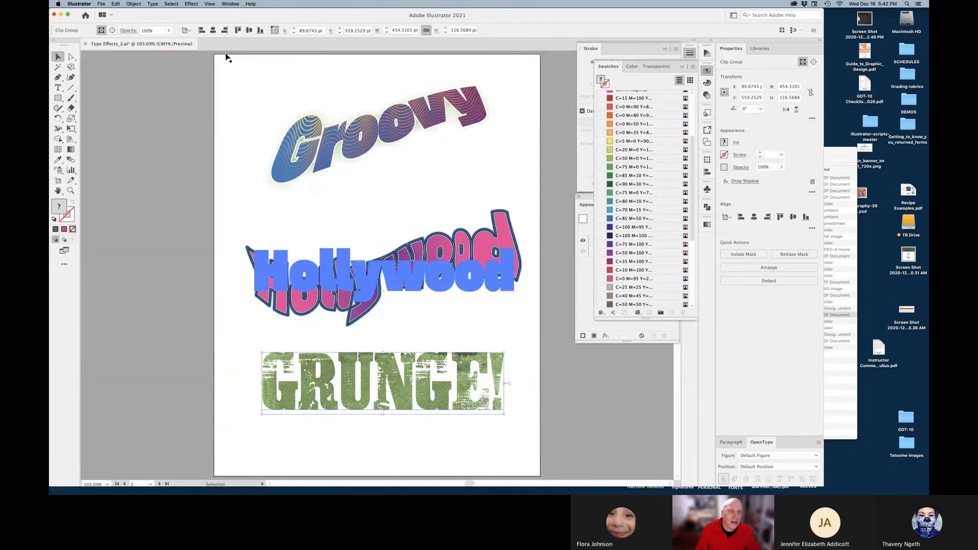
left_click(169, 4)
left_click(185, 3)
left_click(188, 141)
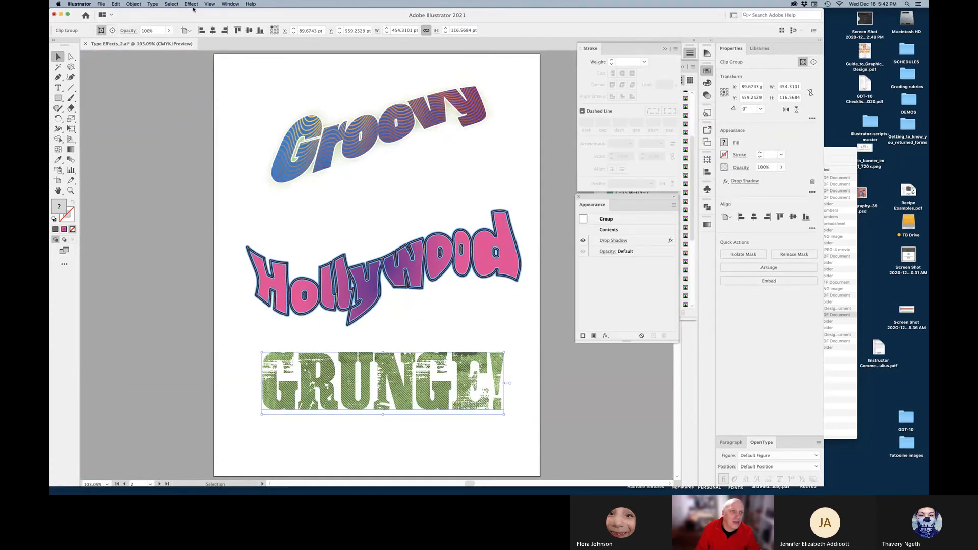
left_click(191, 4)
mouse_move(205, 93)
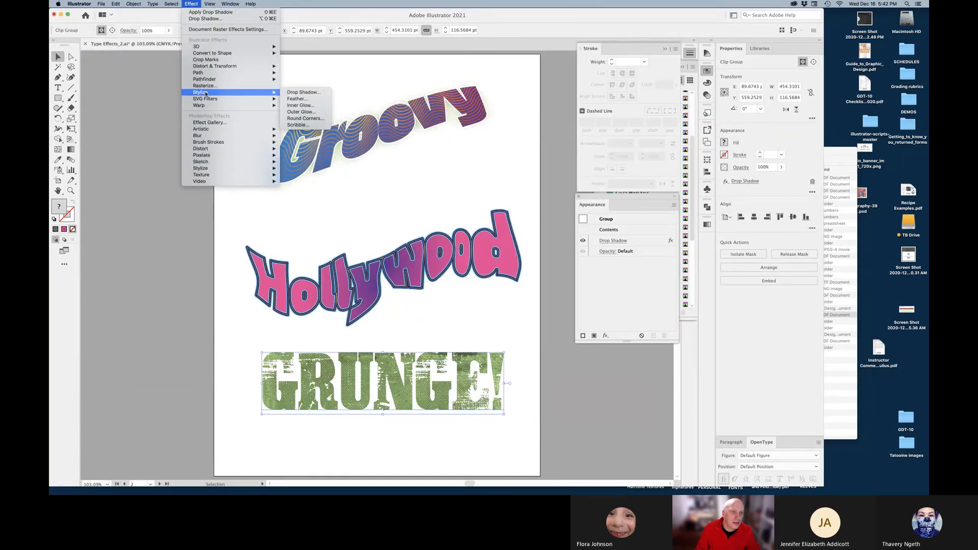
left_click(300, 94)
left_click(517, 268)
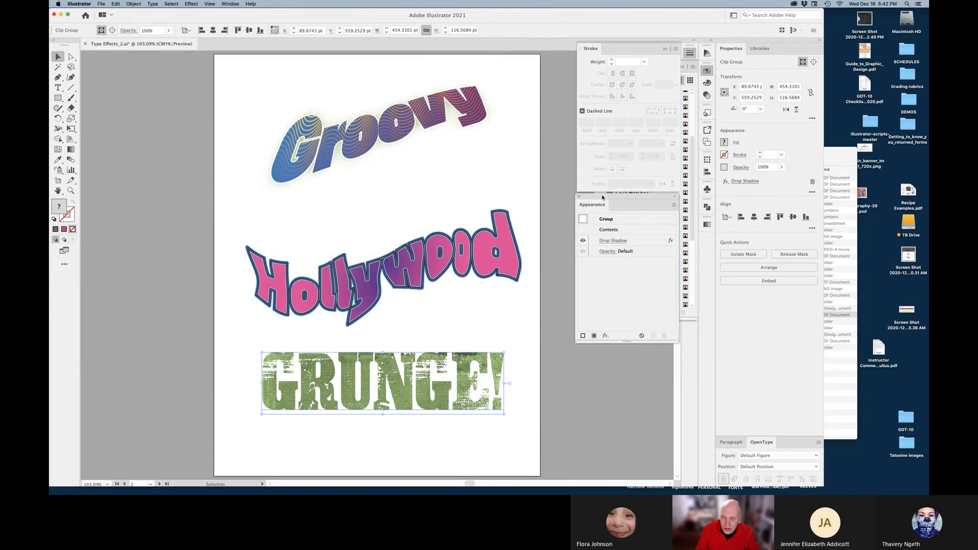
Edit the existing drop shadow to 100% opacity and orange #FF7606
left_click(613, 241)
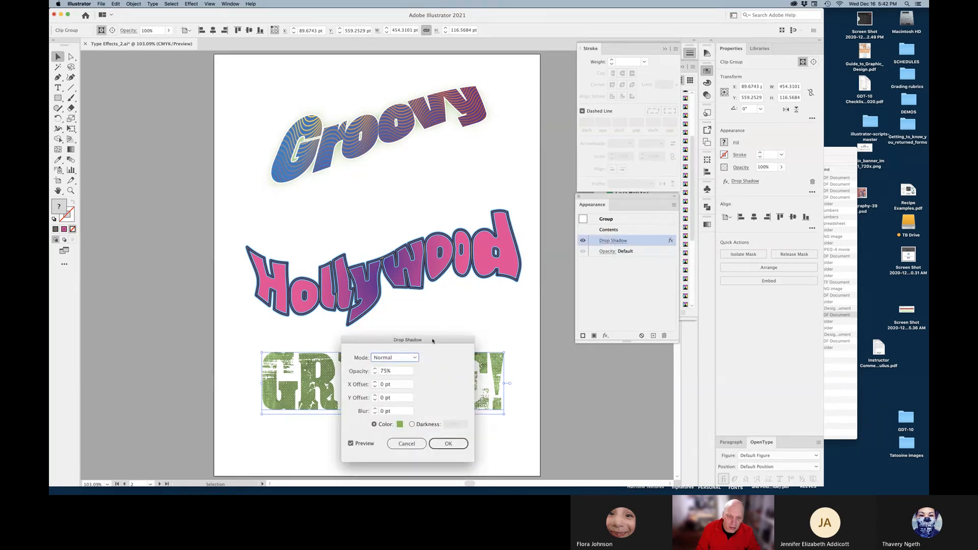
left_click_drag(433, 341, 449, 221)
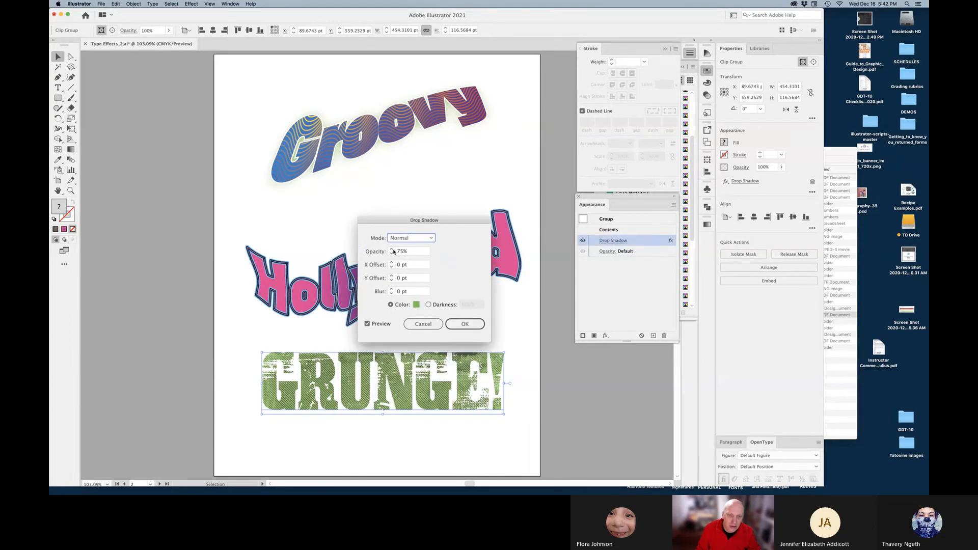
left_click(410, 252)
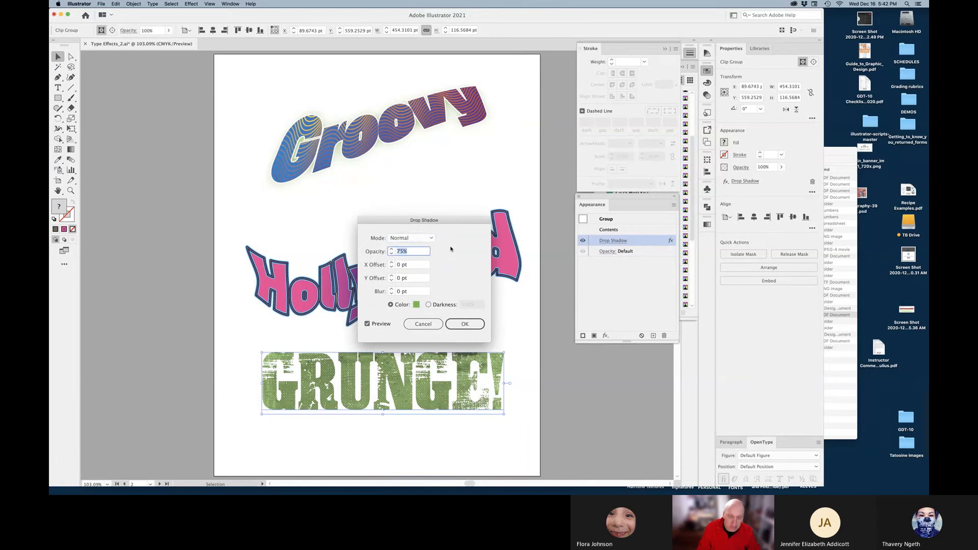
type("100")
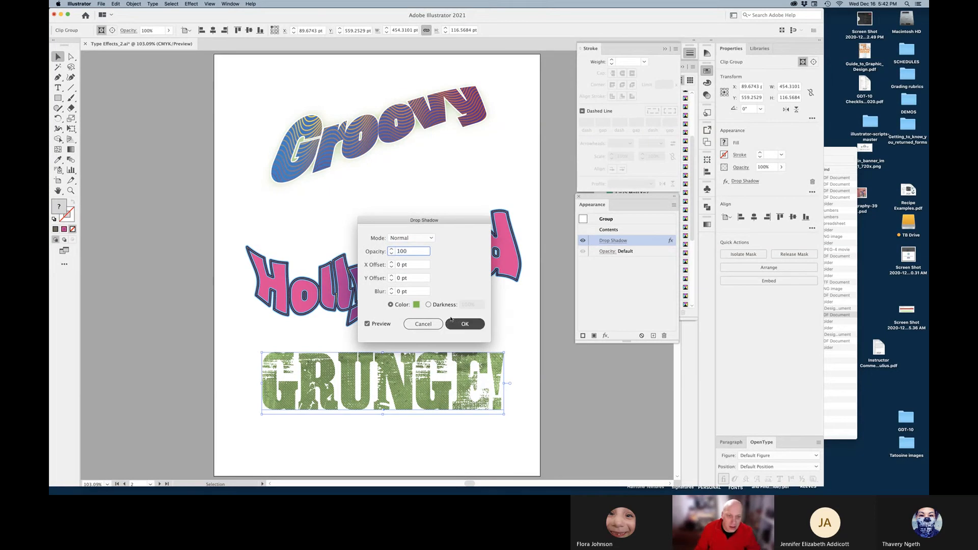
left_click(416, 305)
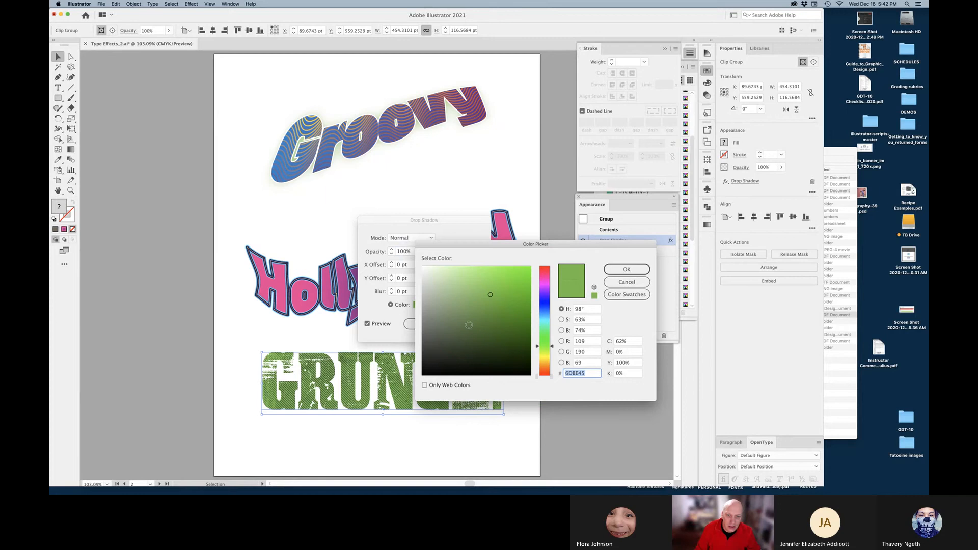
left_click_drag(552, 348, 552, 367)
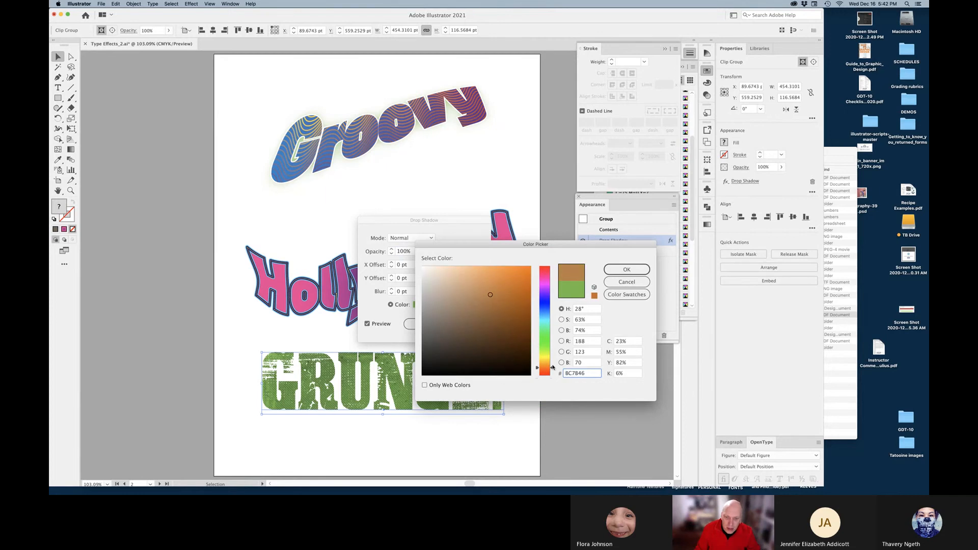
left_click(519, 295)
left_click_drag(520, 295, 525, 287)
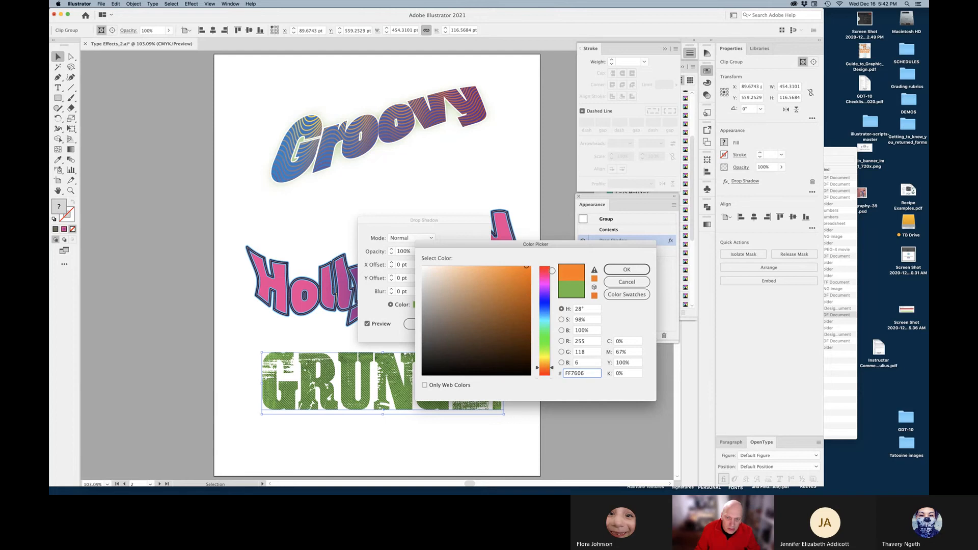
left_click(627, 270)
left_click(473, 327)
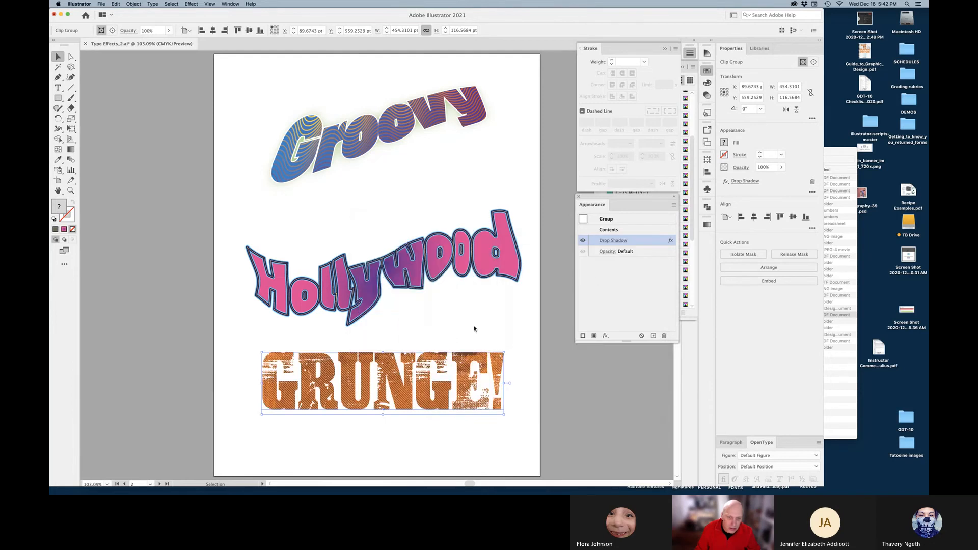
Nudge GRUNGE! down slightly and move the Hollywood group up
left_click(546, 404)
scroll(489, 382, "down", 2)
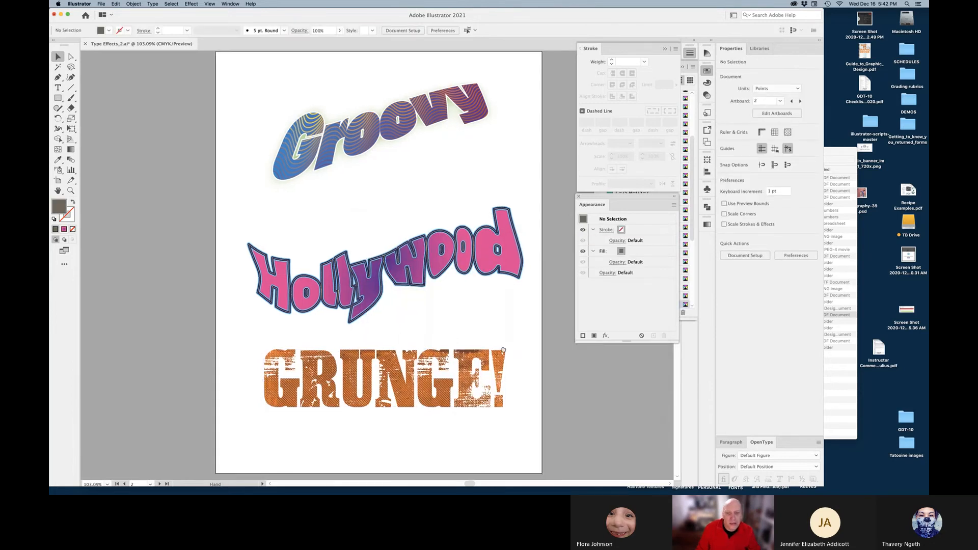
left_click(393, 378)
left_click_drag(394, 378, 396, 398)
left_click_drag(407, 249, 407, 219)
left_click(452, 319)
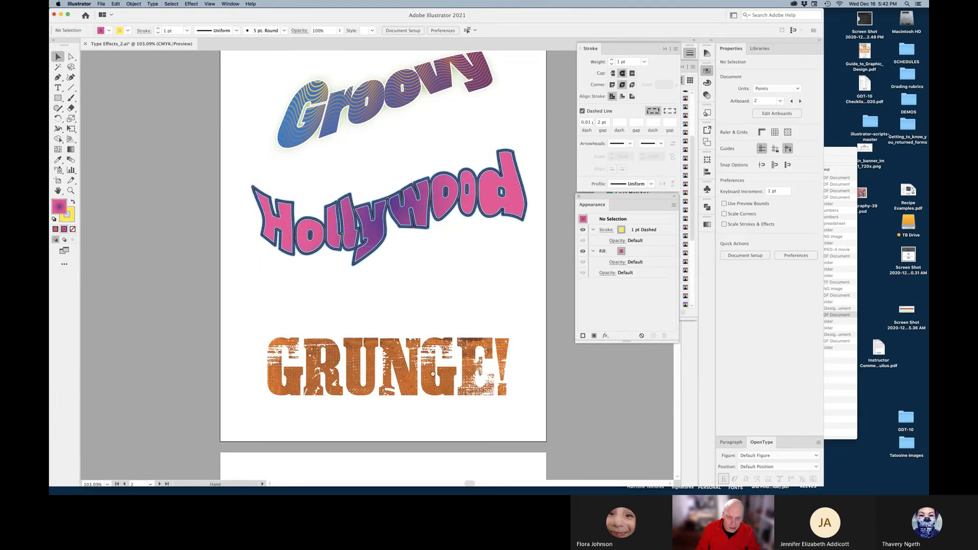
scroll(431, 383, "down", 1)
left_click(665, 49)
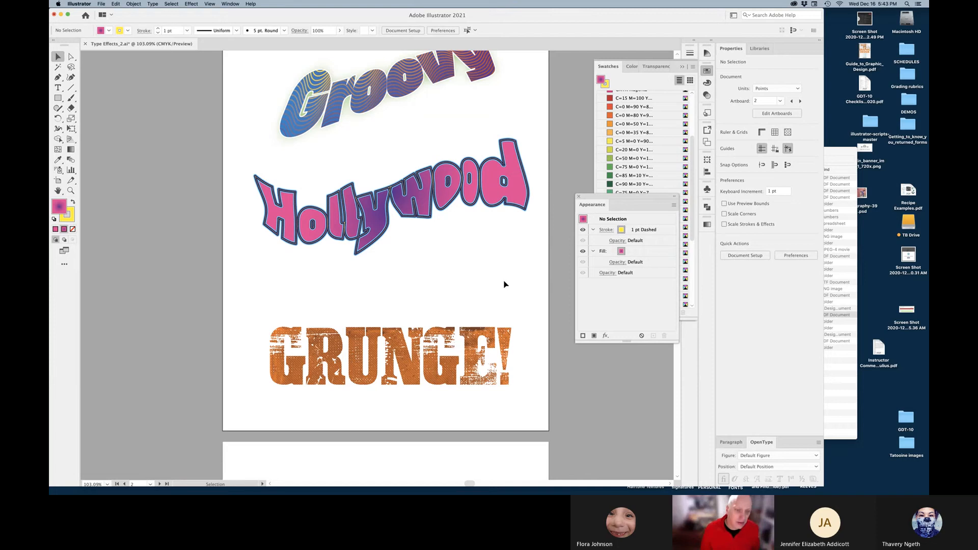
Apply an Arch warp to GRUNGE!, trying several bends before settling on -20%
left_click(296, 355)
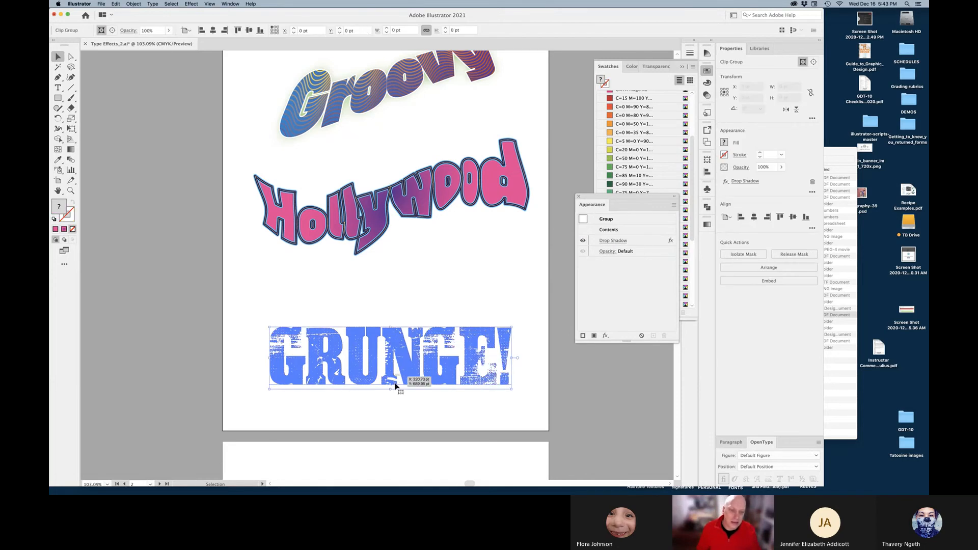
left_click(191, 4)
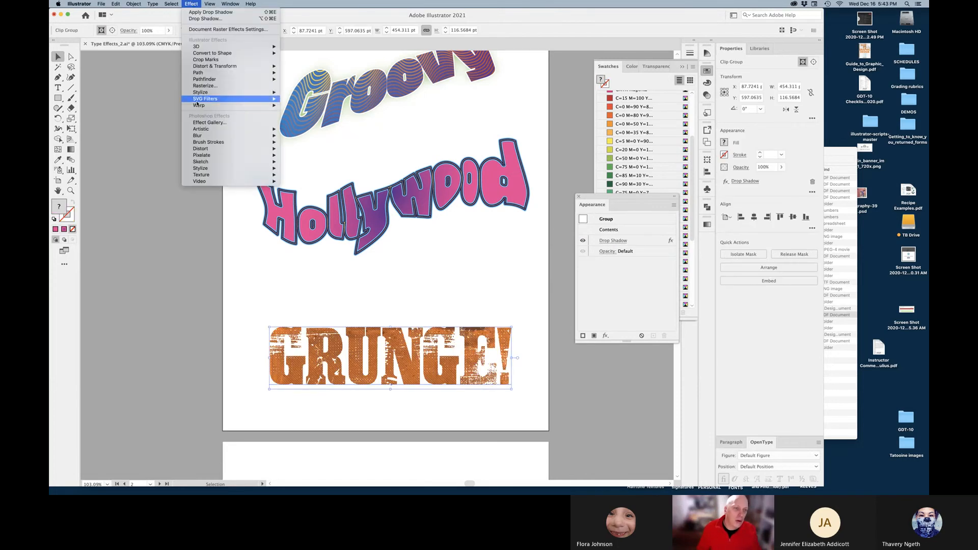
mouse_move(255, 104)
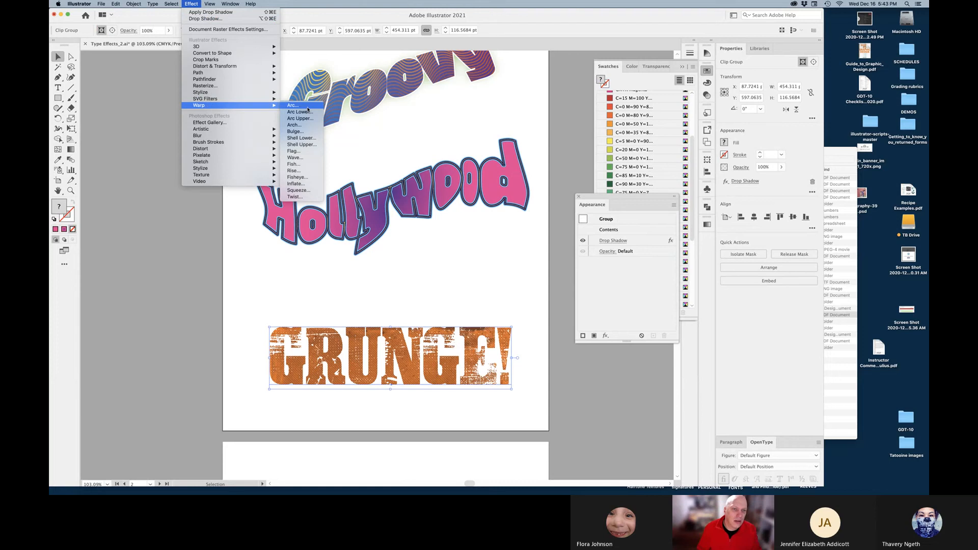
left_click(300, 125)
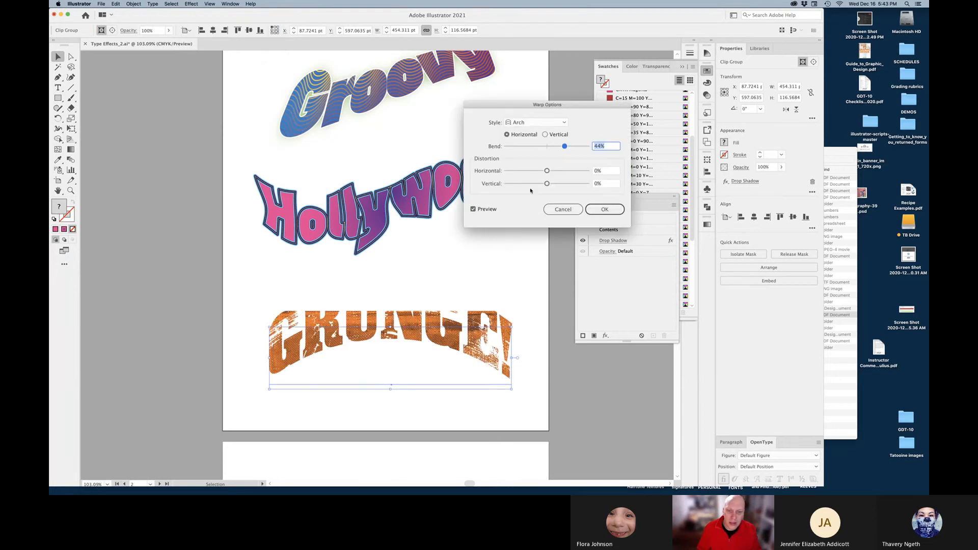
left_click(556, 146)
left_click(565, 147)
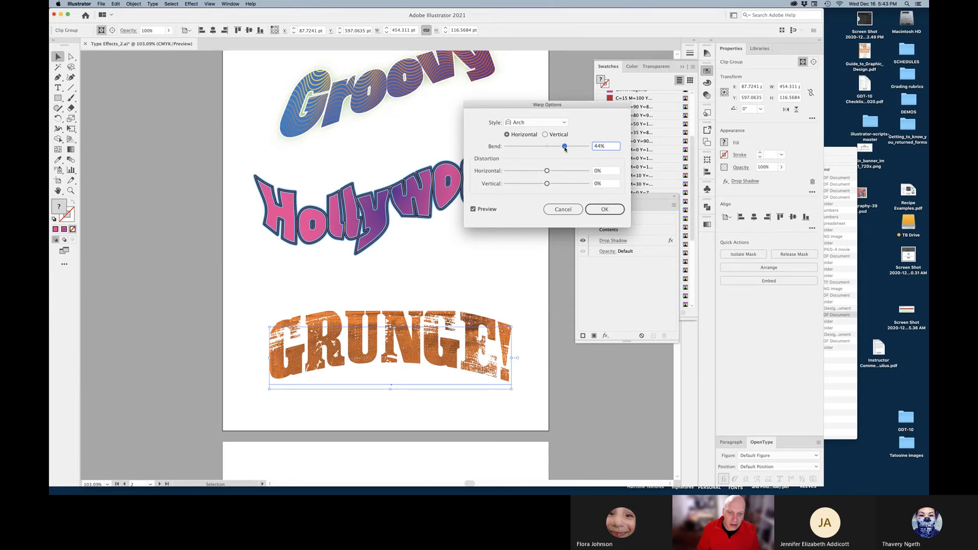
left_click_drag(564, 148, 556, 148)
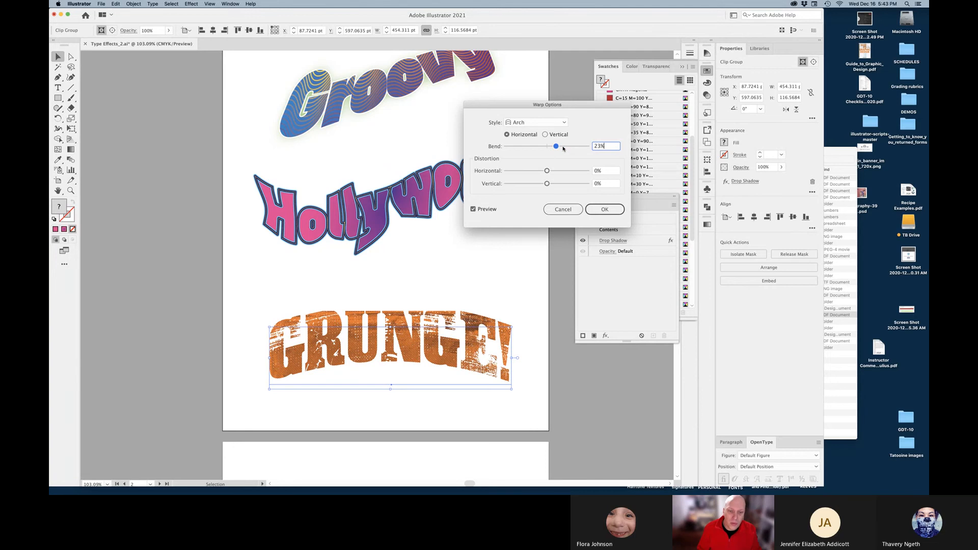
left_click(563, 147)
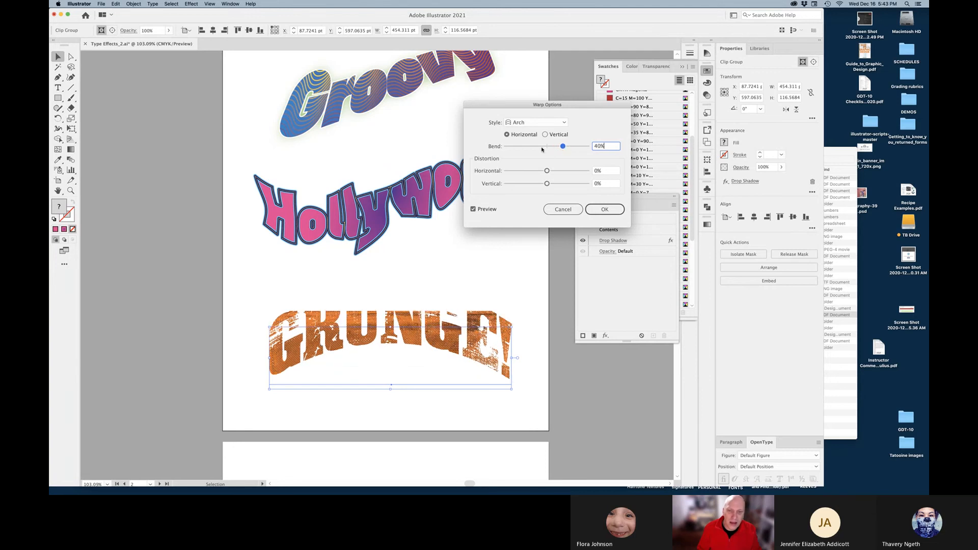
left_click(543, 149)
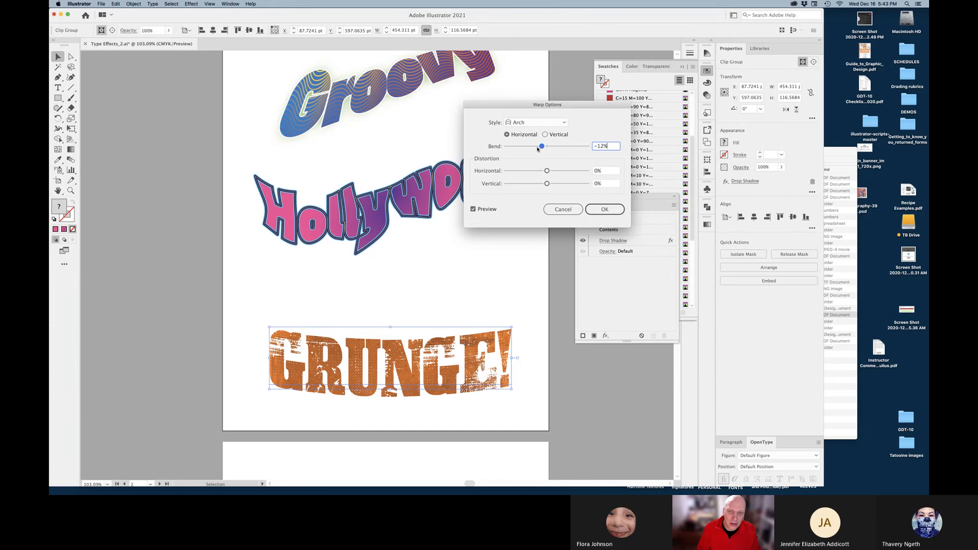
left_click(557, 147)
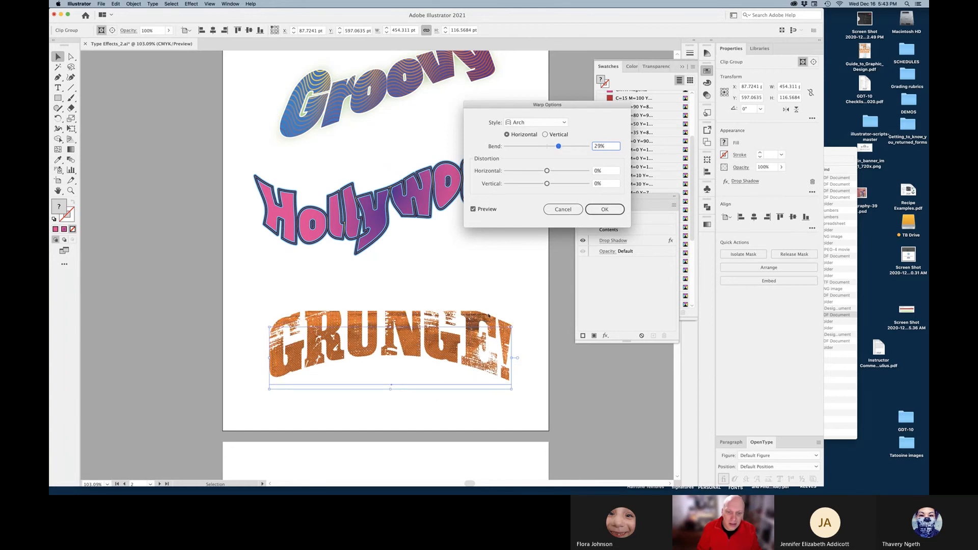
left_click(530, 147)
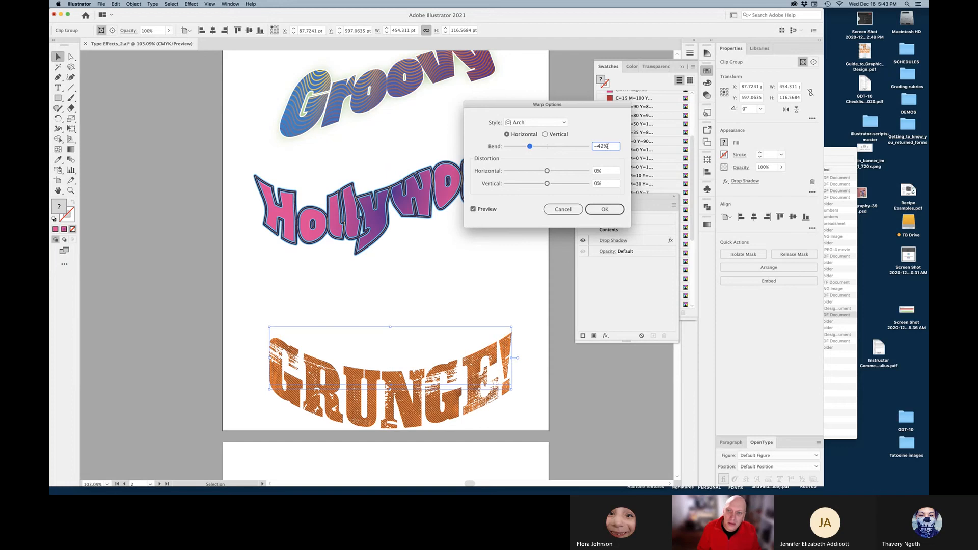
left_click_drag(608, 147, 572, 151)
type("-20")
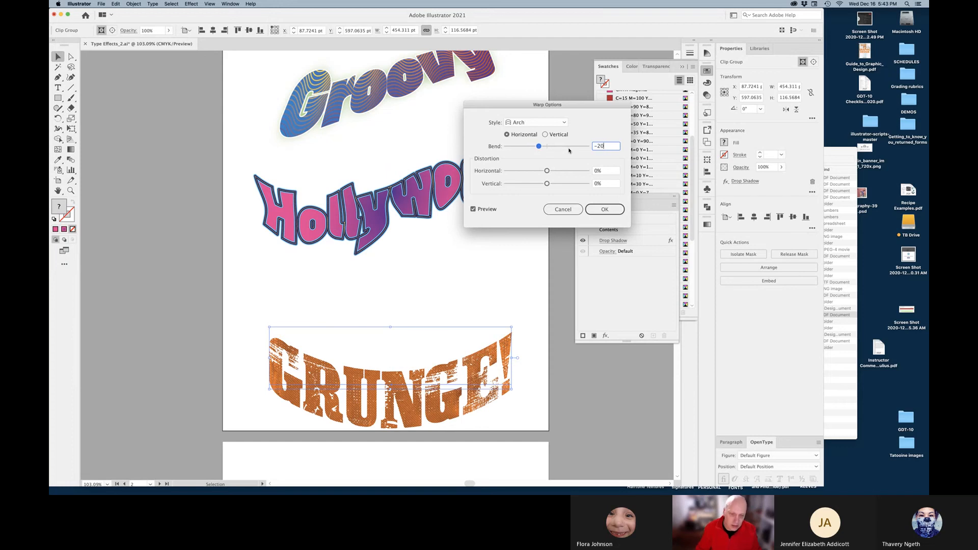
key("Return")
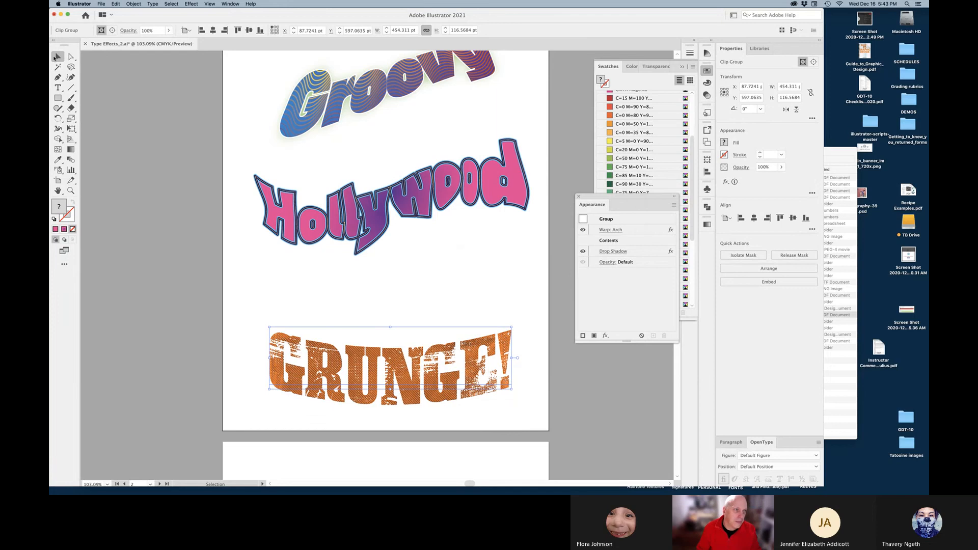
left_click_drag(323, 297, 306, 250)
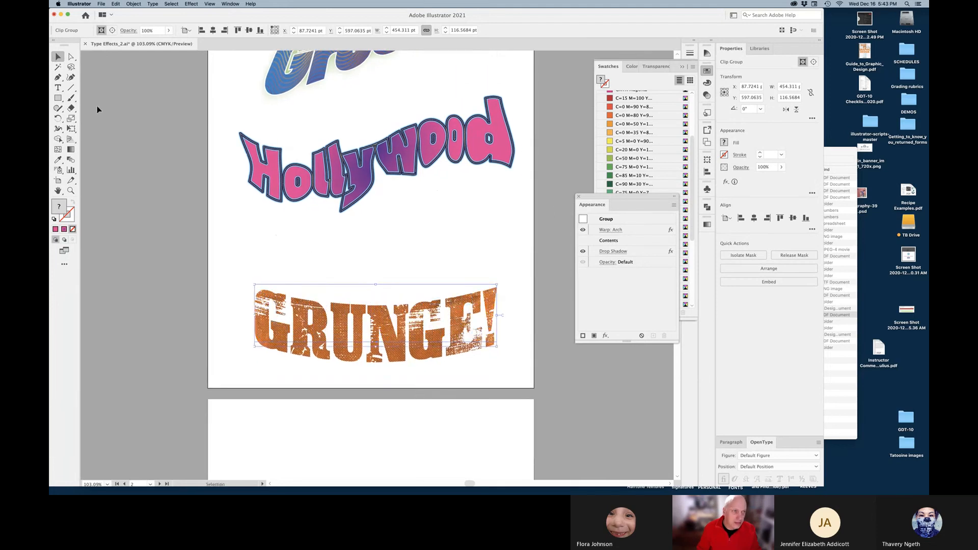
Copy the GRUNGE! text from inside the group and paste it above the orange one
left_click(71, 57)
left_click(155, 420)
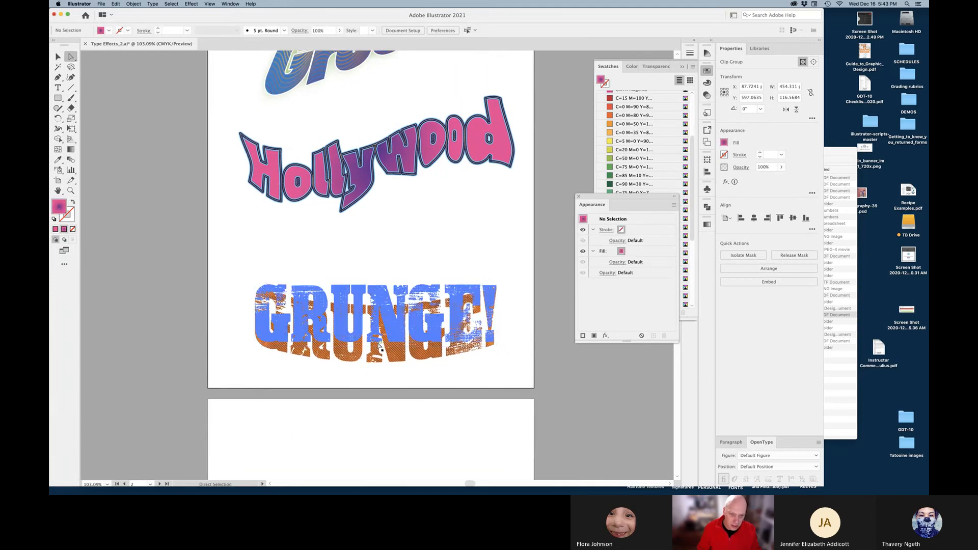
left_click(398, 347)
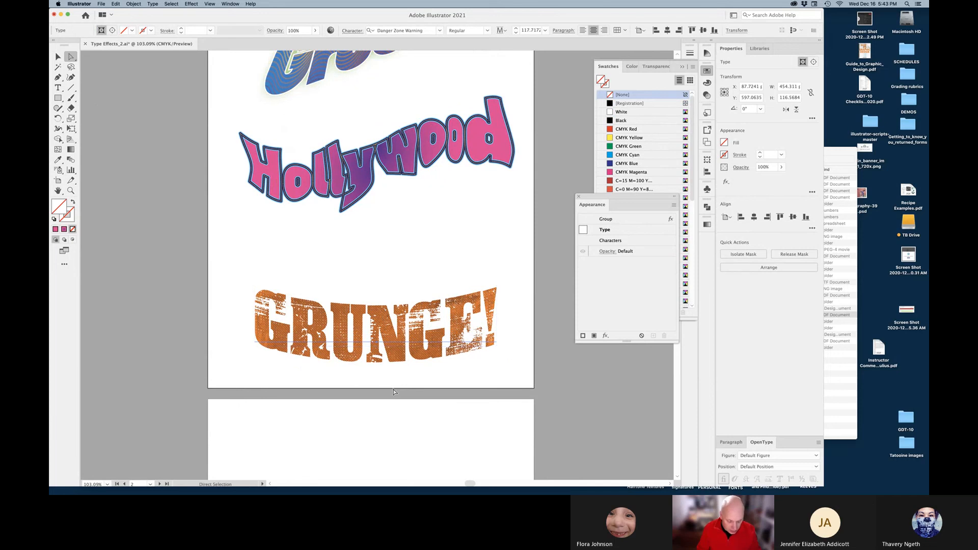
key("v")
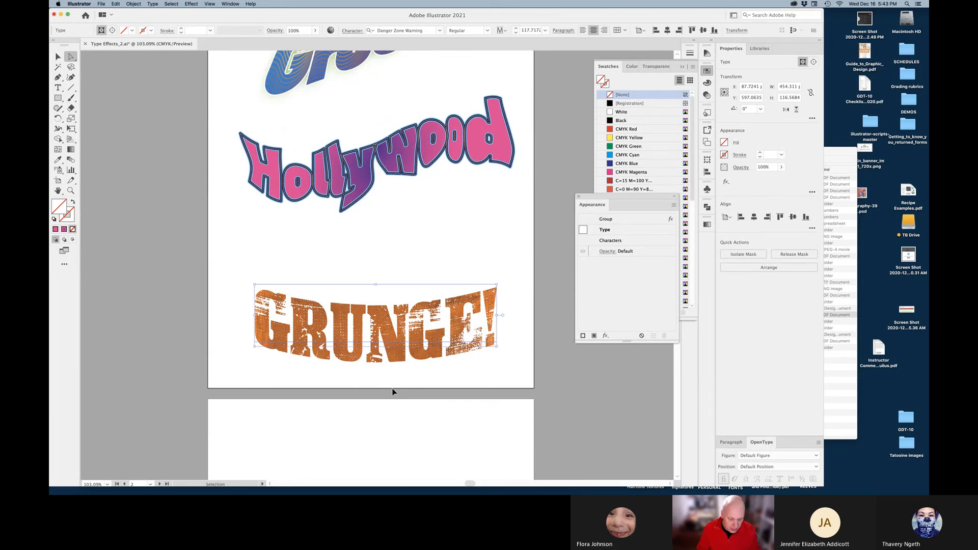
key("super+v")
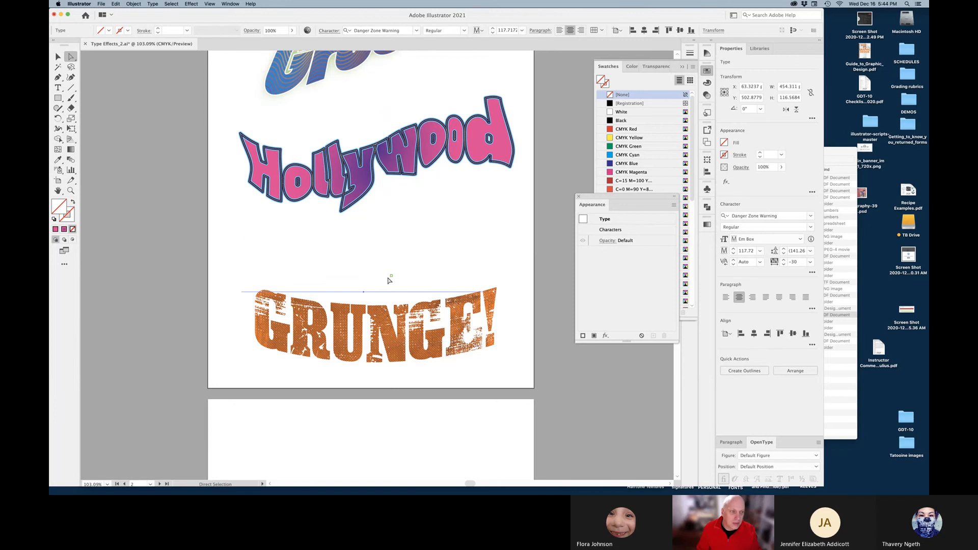
left_click(57, 57)
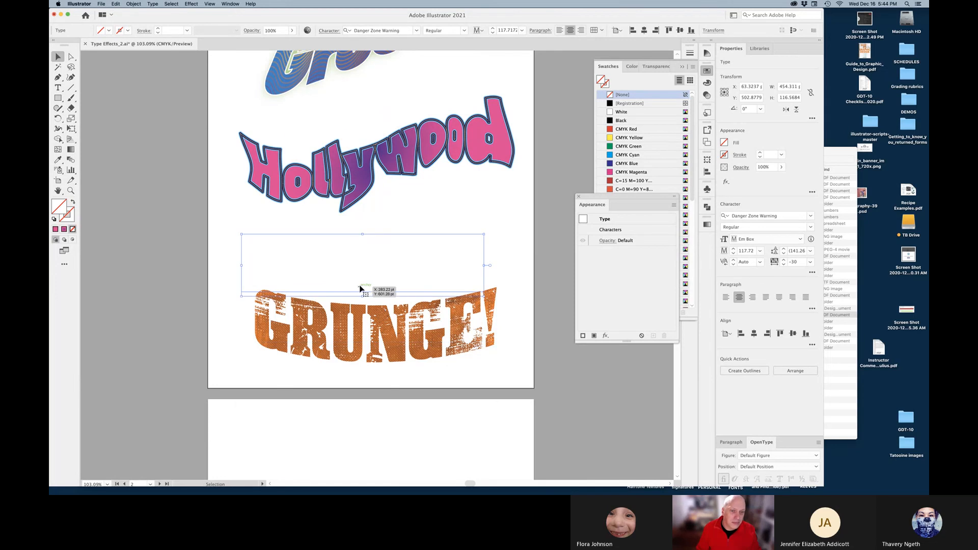
left_click_drag(364, 294, 373, 277)
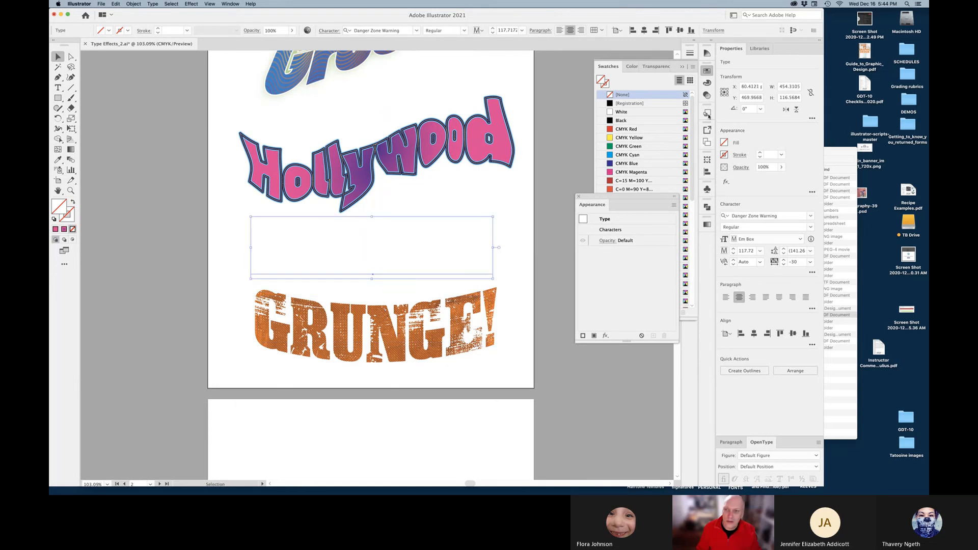
Fill the copy with dark brown and scale it down to 85.24 pt
left_click(599, 93)
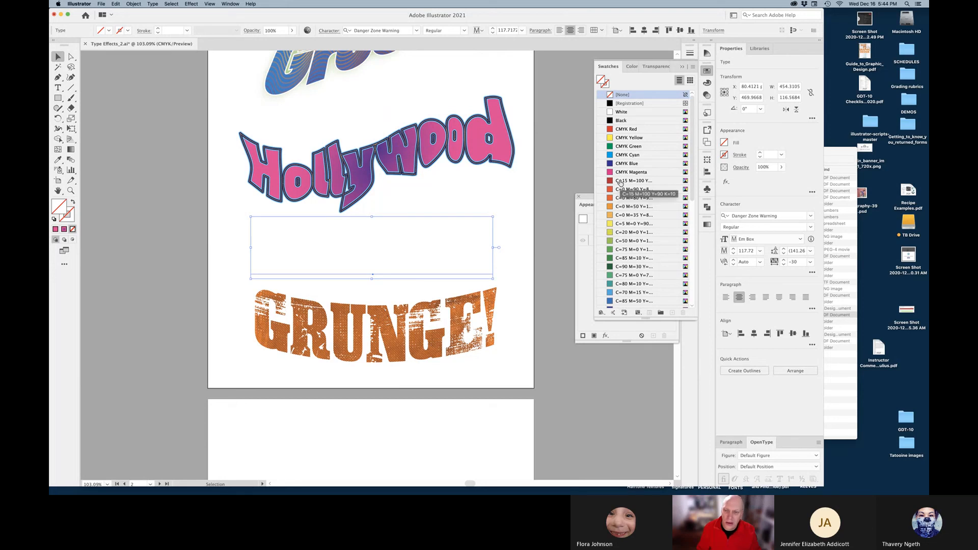
scroll(621, 182, "down", 5)
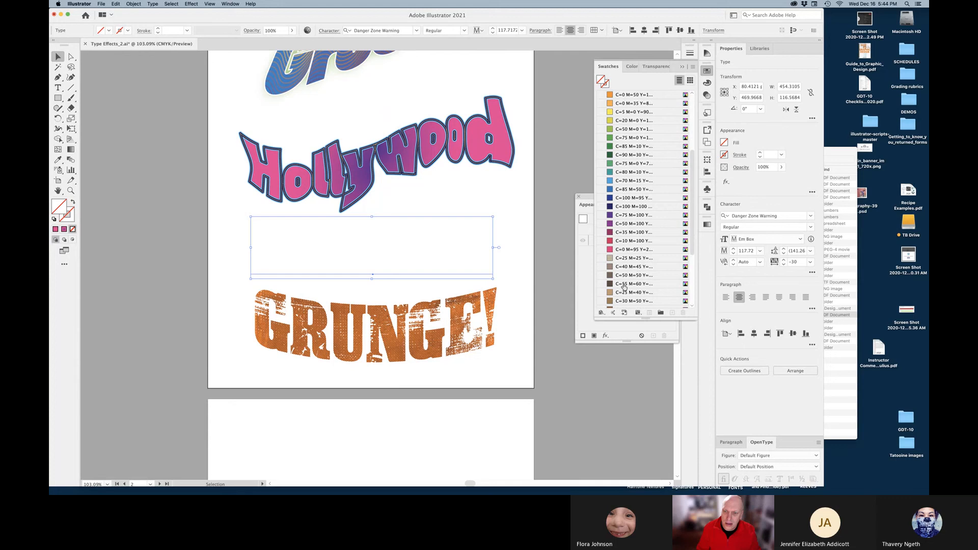
scroll(624, 287, "down", 2)
left_click(627, 284)
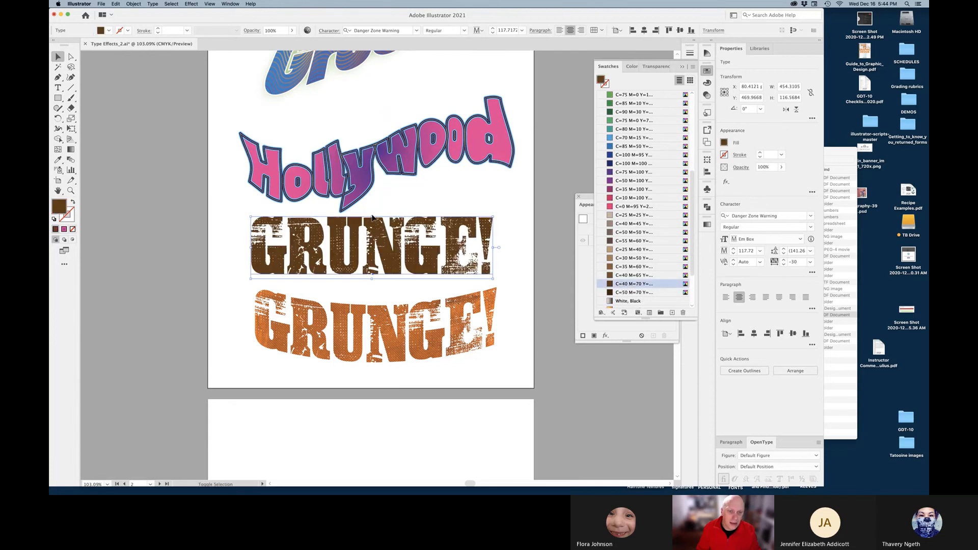
left_click_drag(372, 217, 375, 245)
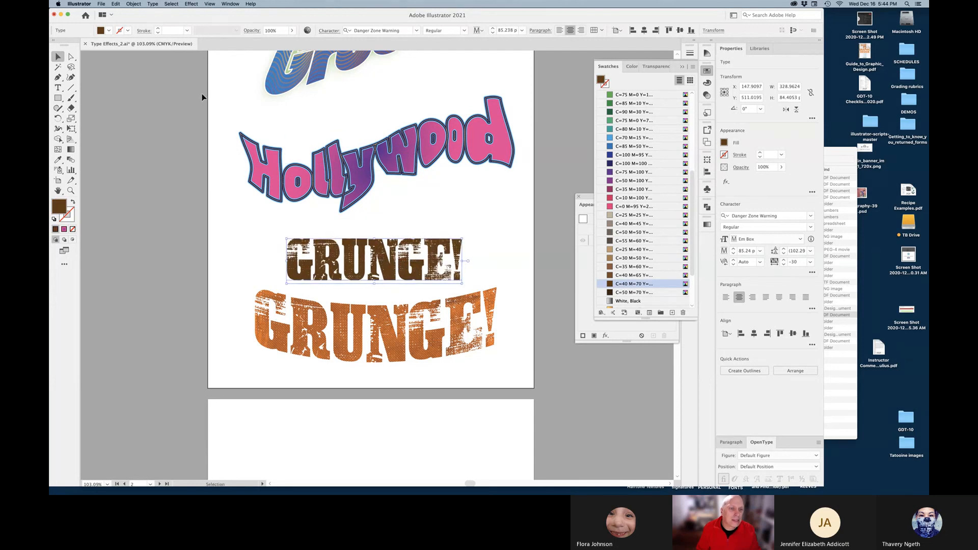
Blend the orange GRUNGE! text into the brown GRUNGE! copy with the Blend tool
left_click(306, 337, "shift")
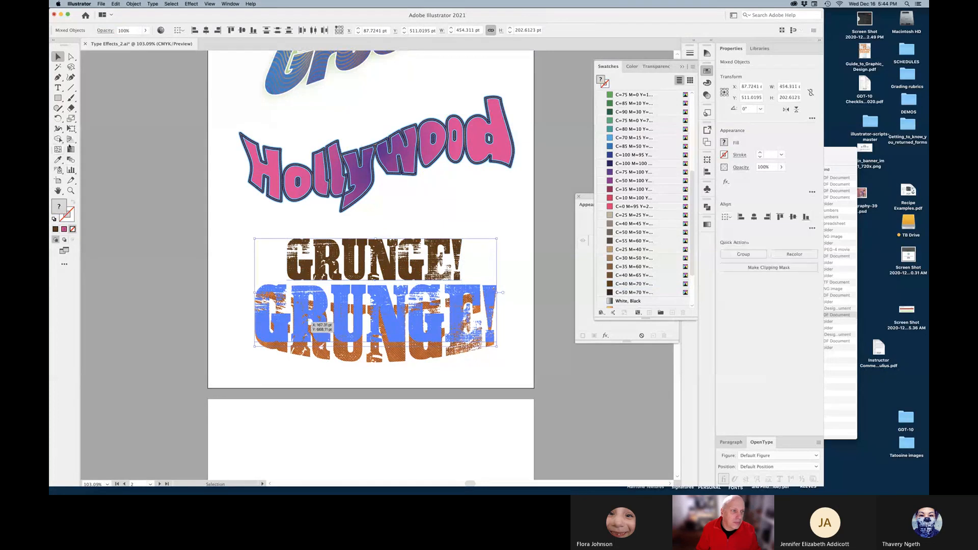
left_click(72, 162)
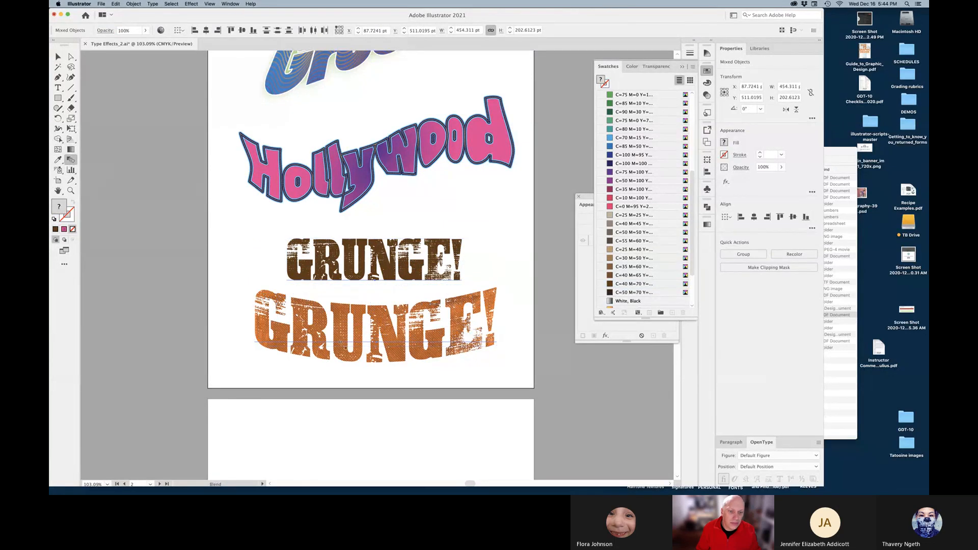
left_click(377, 344)
left_click(375, 277)
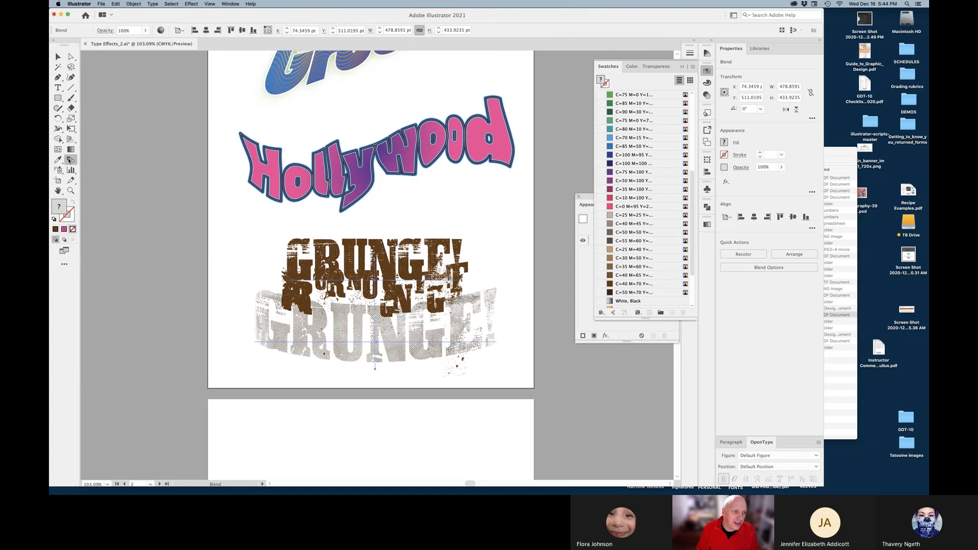
Set the blend spacing to Specified Distance of 4 pt
double_click(71, 160)
left_click(413, 295)
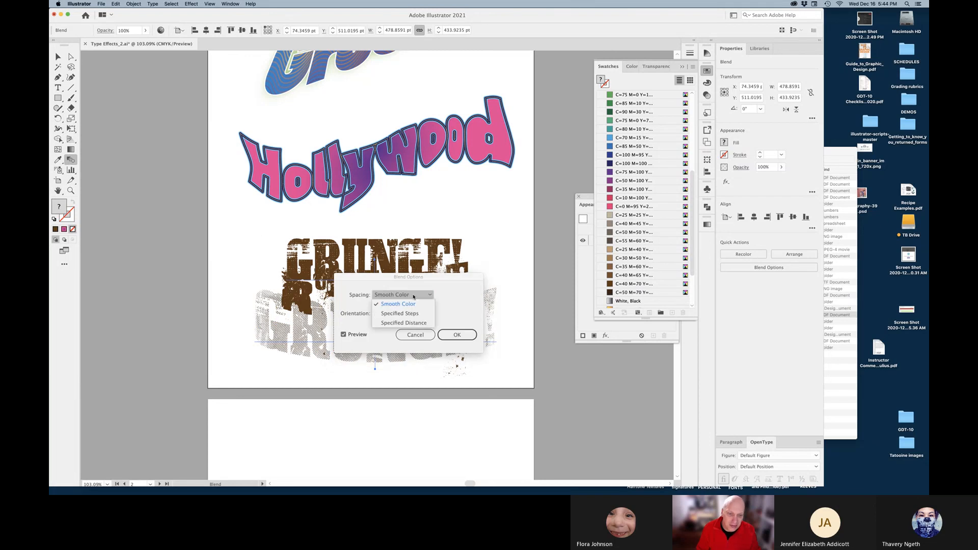
left_click(413, 323)
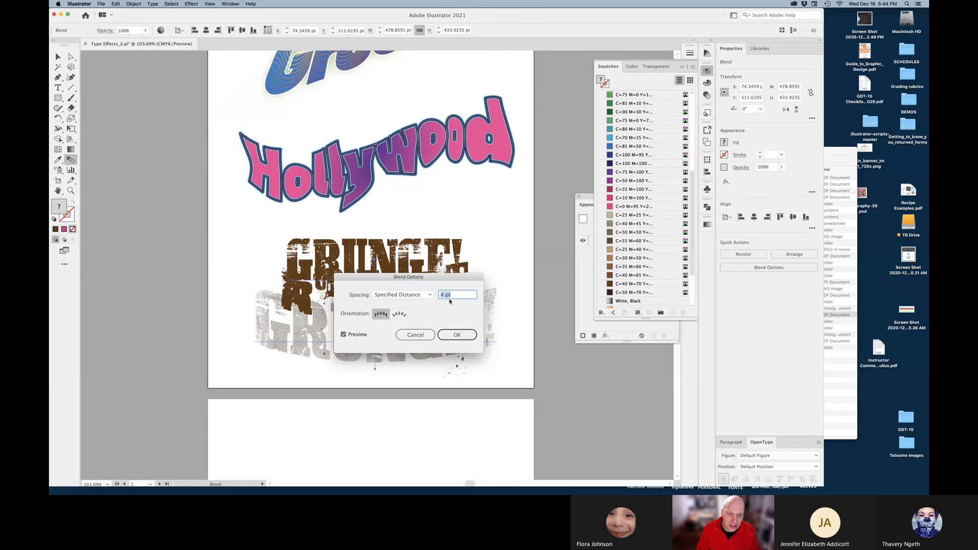